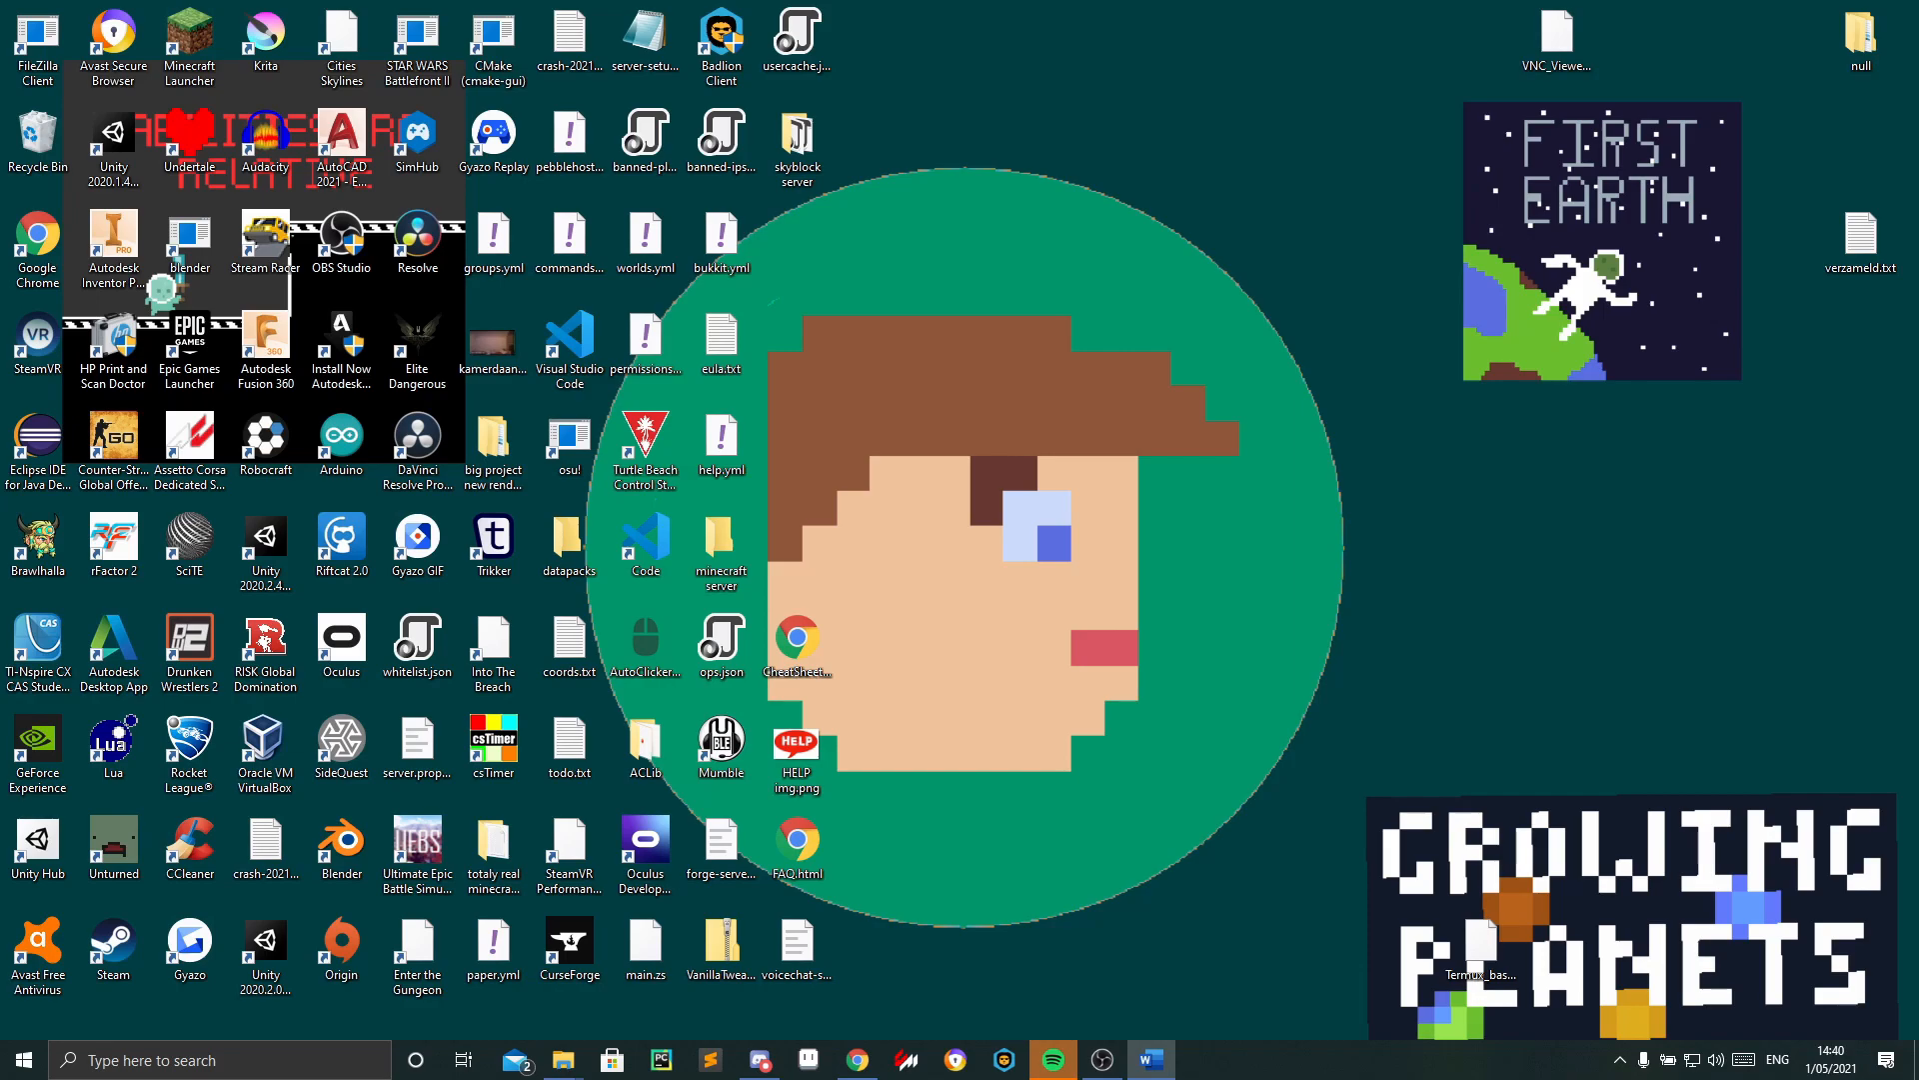
# Search for "mumble download" in a new Chrome window and open the mumble.info Downloads page.
pyautogui.rightClick(858, 1060)
pyautogui.click(800, 945)
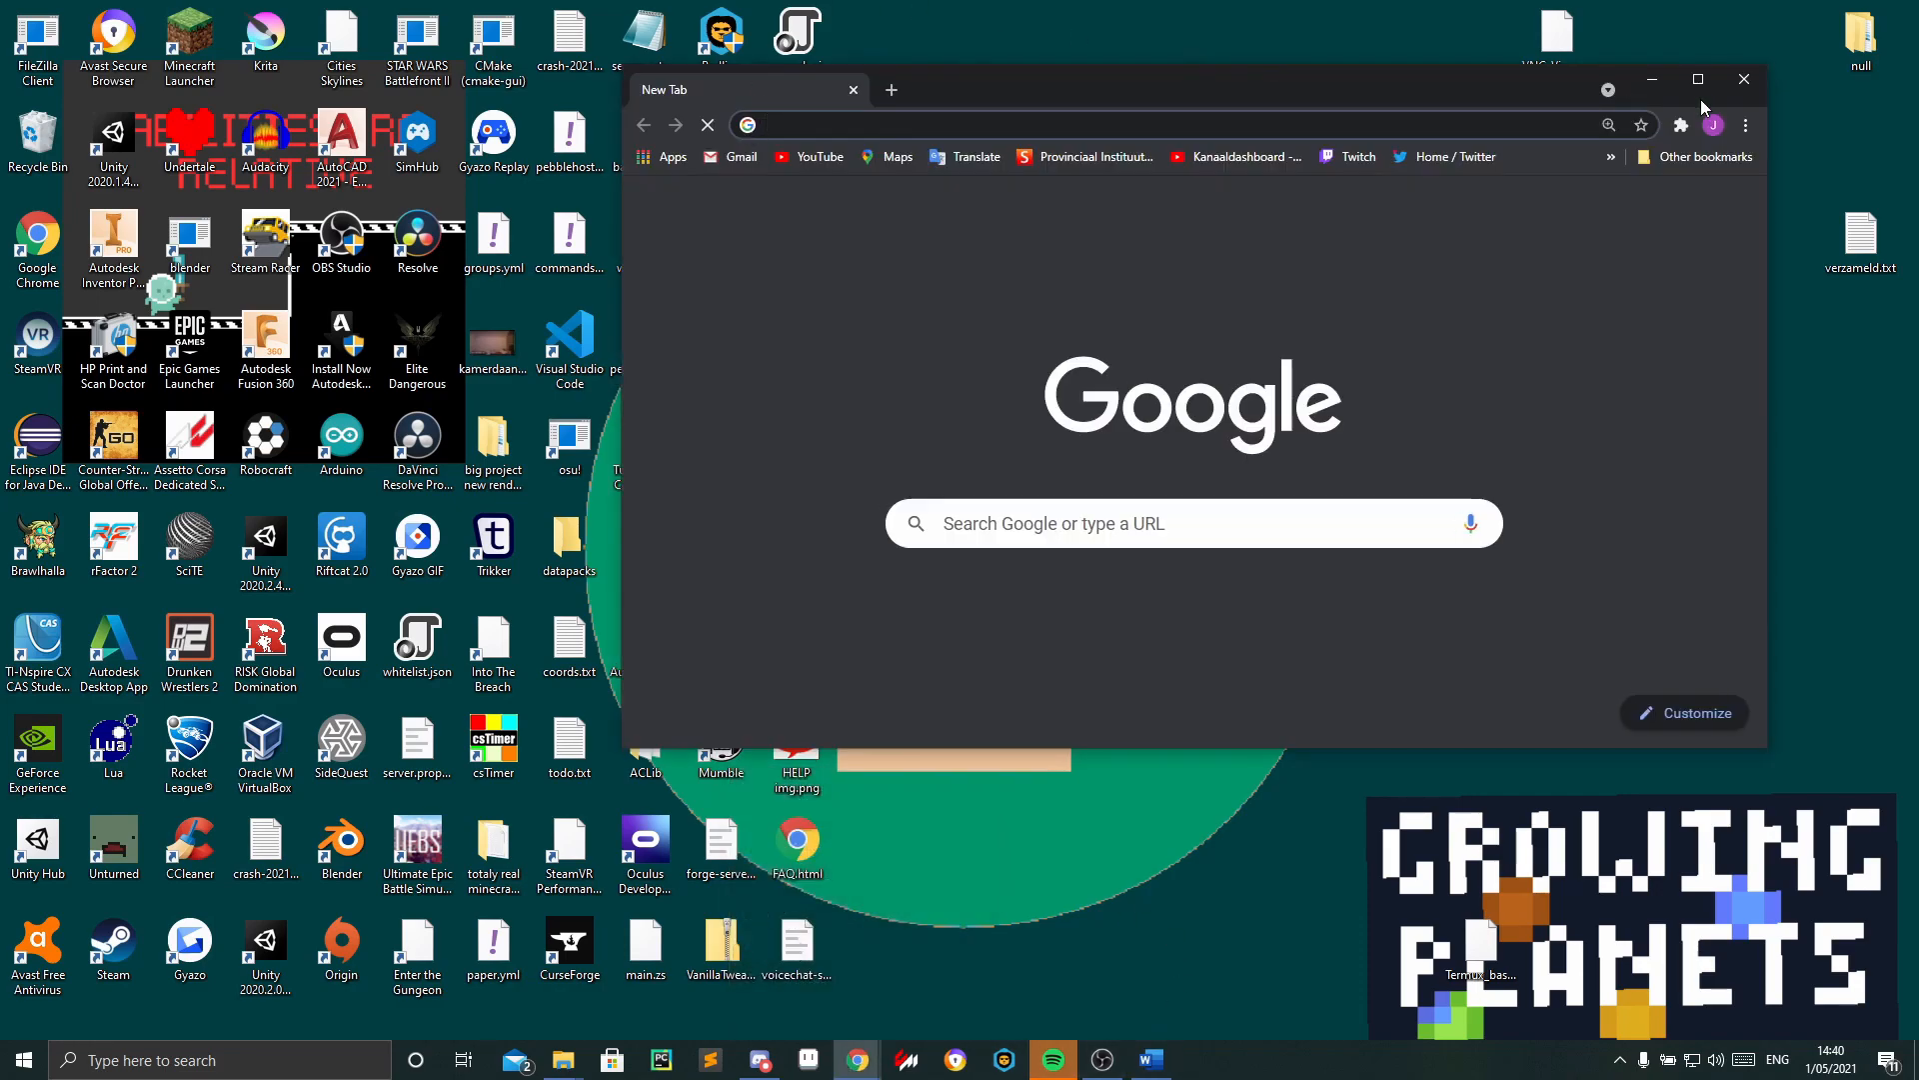
pyautogui.click(1697, 82)
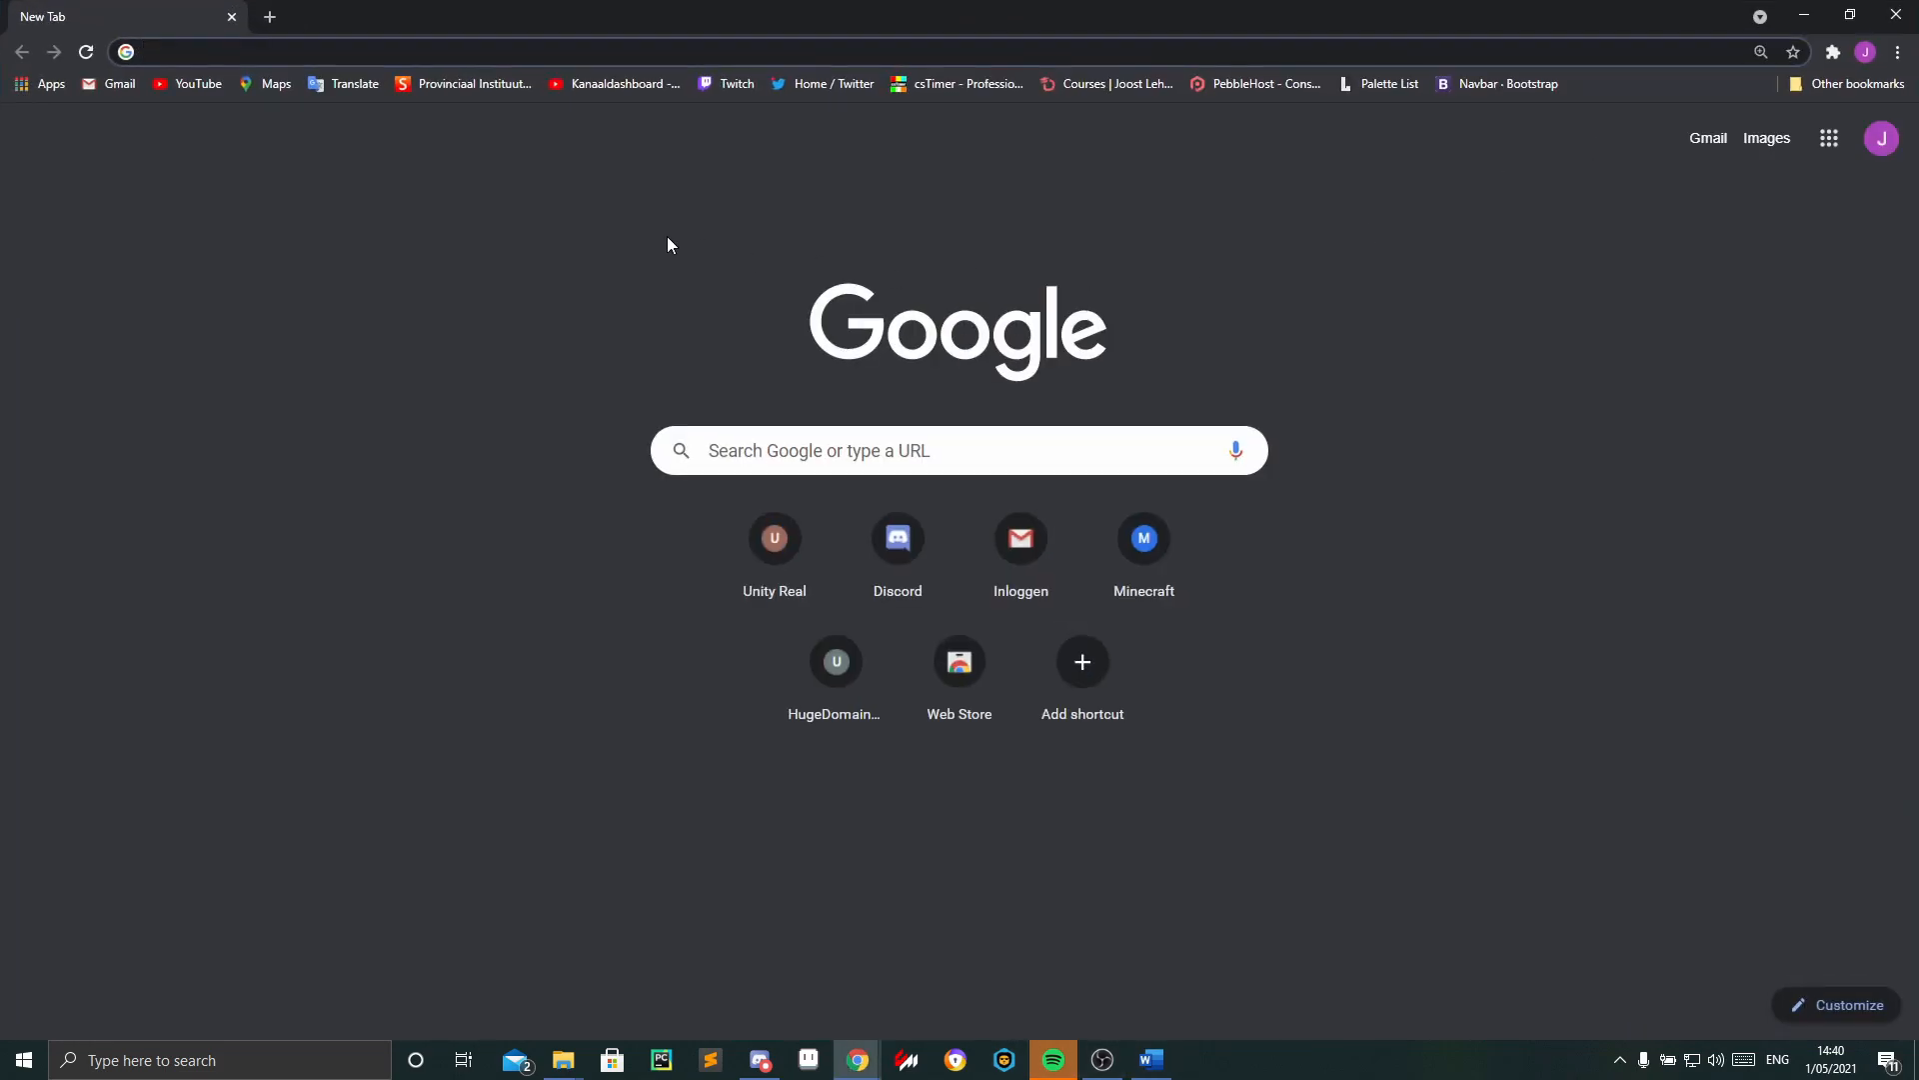
pyautogui.write('mumble dow')
pyautogui.press('Return')
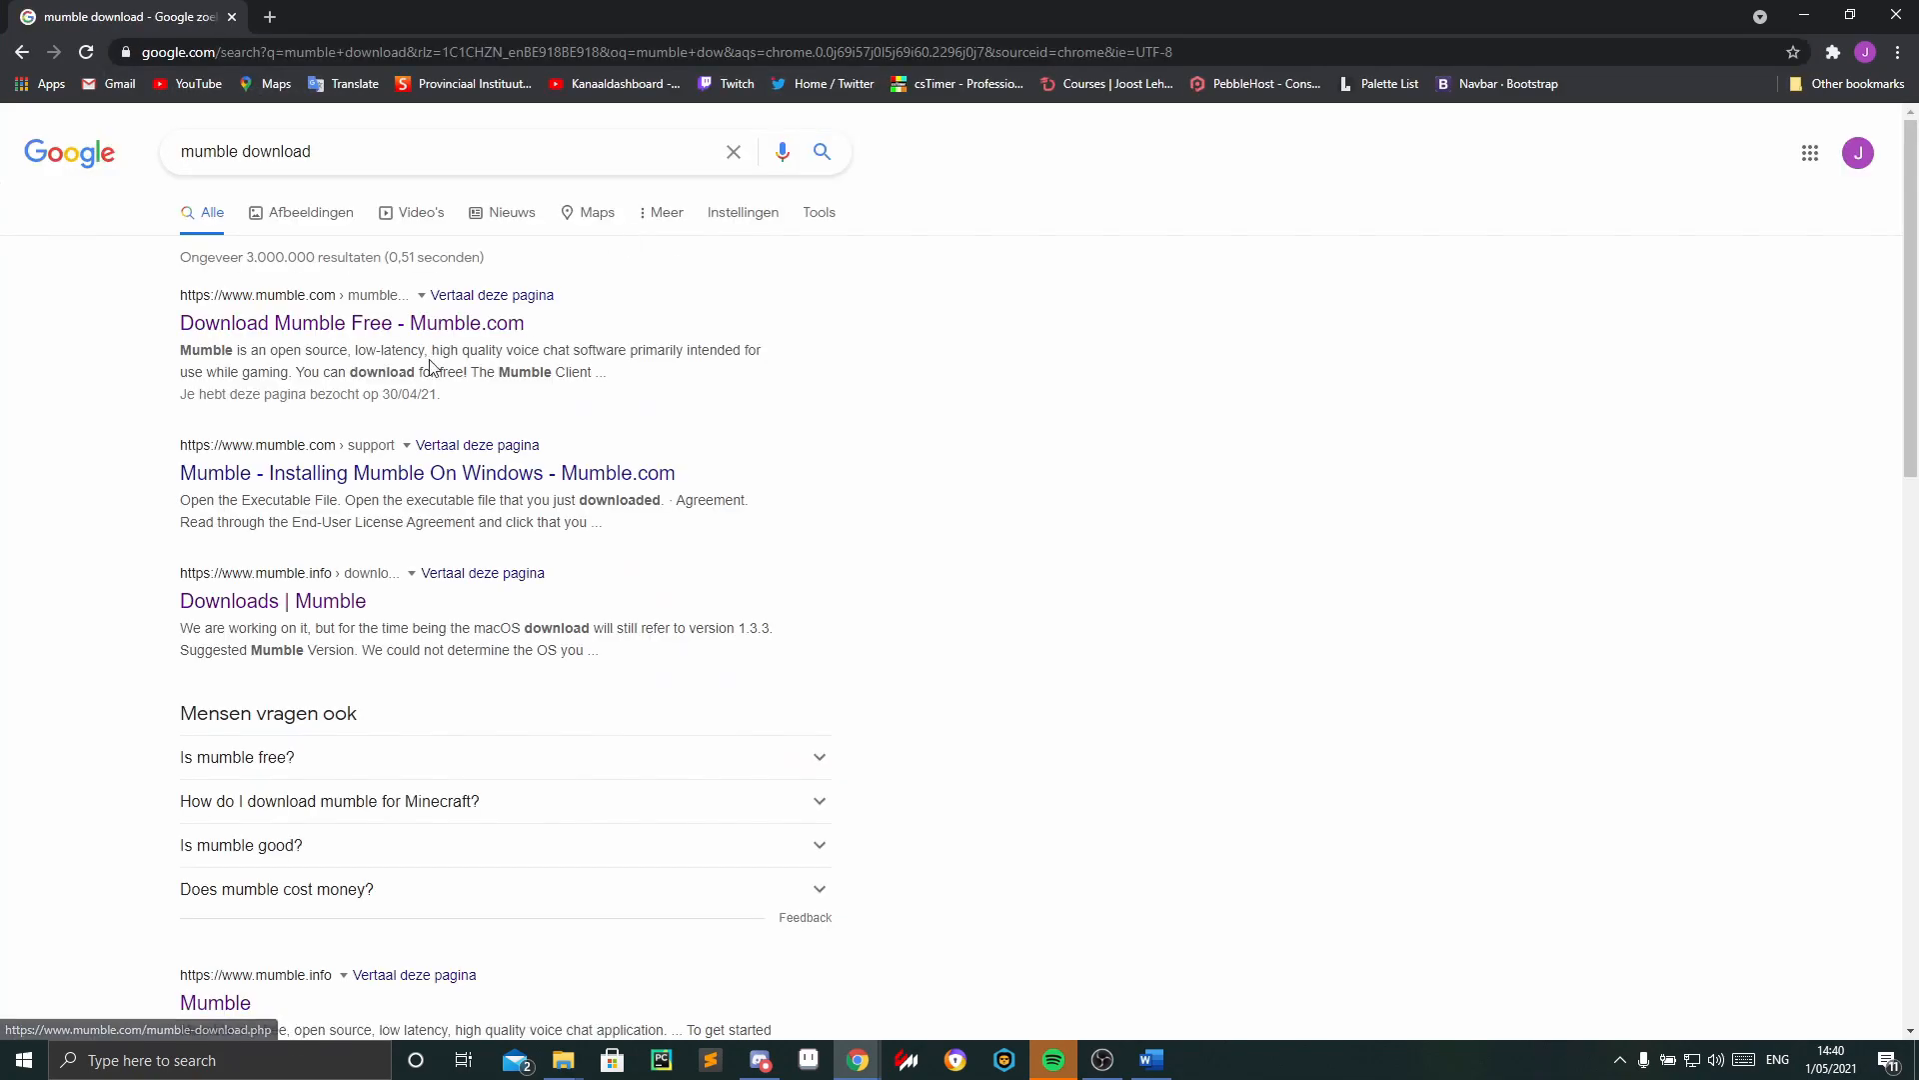
pyautogui.click(256, 619)
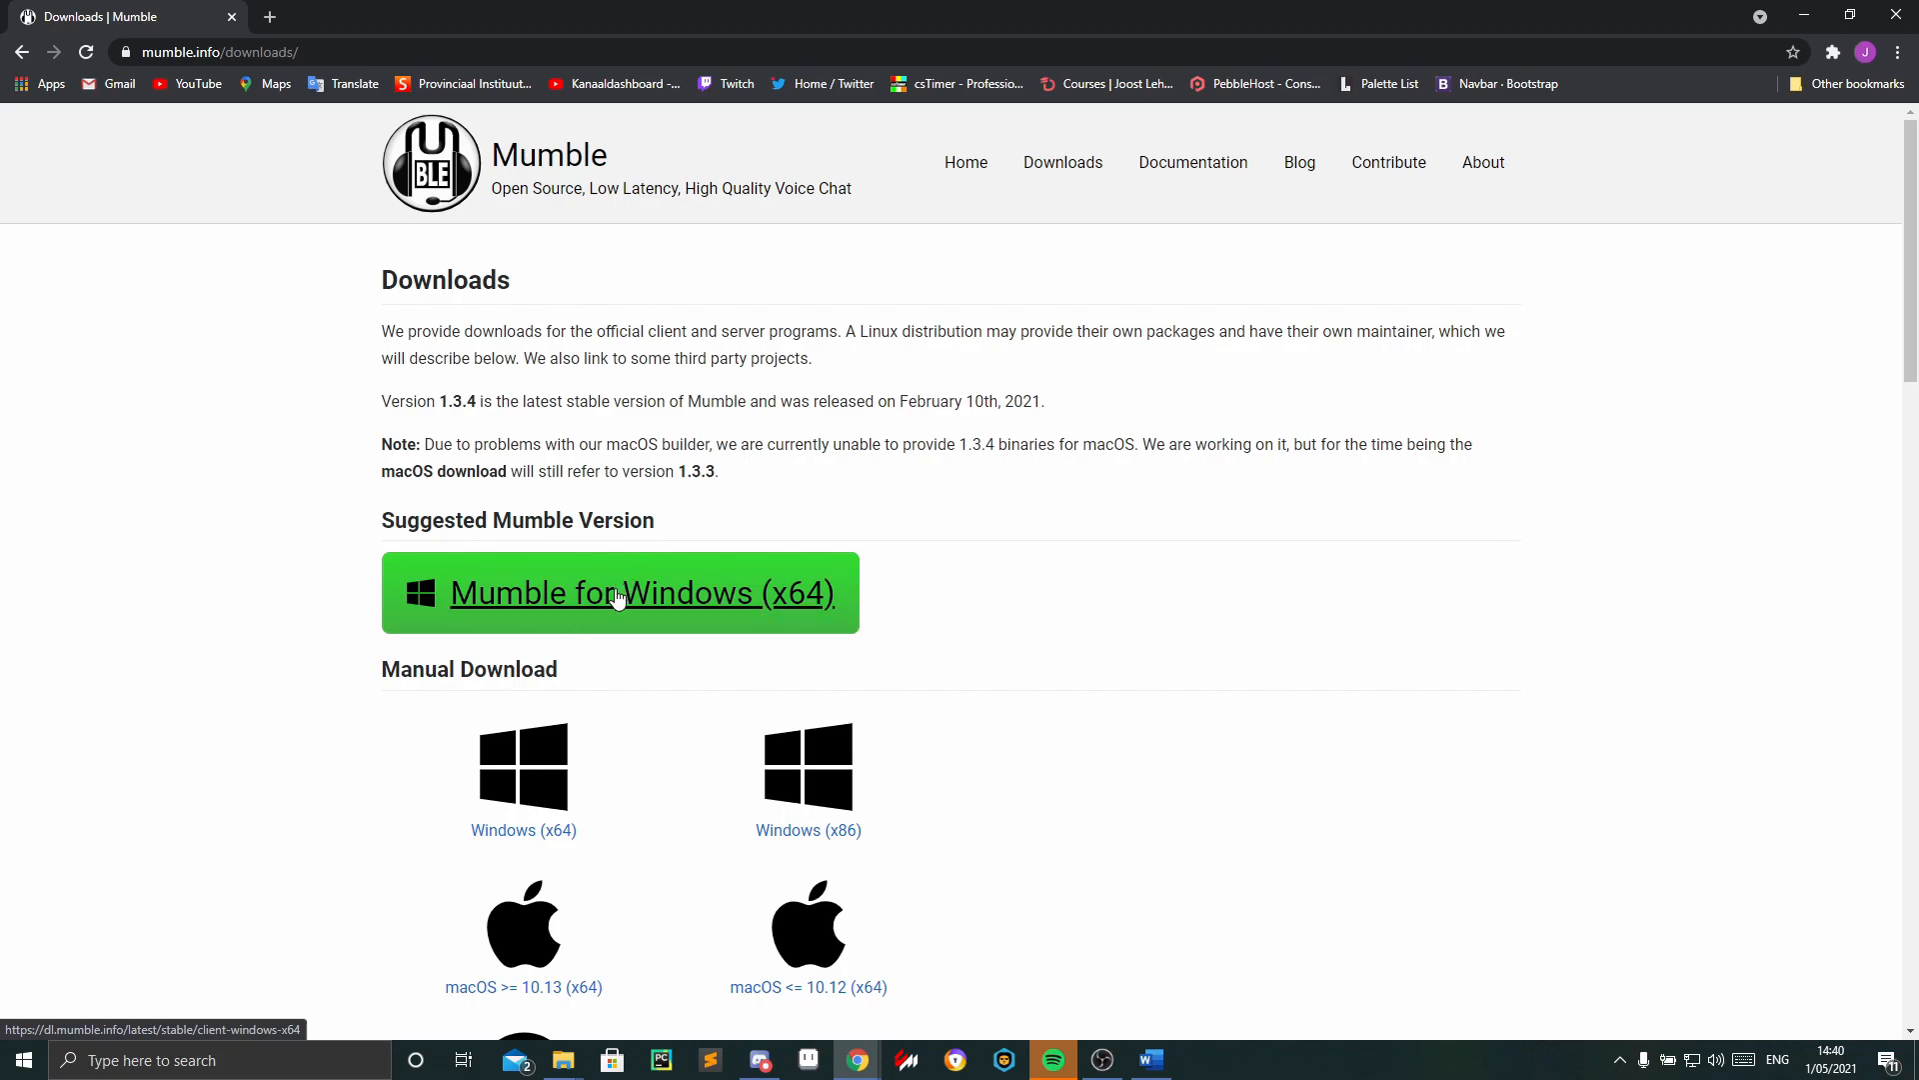
# Download the suggested Mumble for Windows (x64) installer.
pyautogui.scroll(-2, 900, 591)
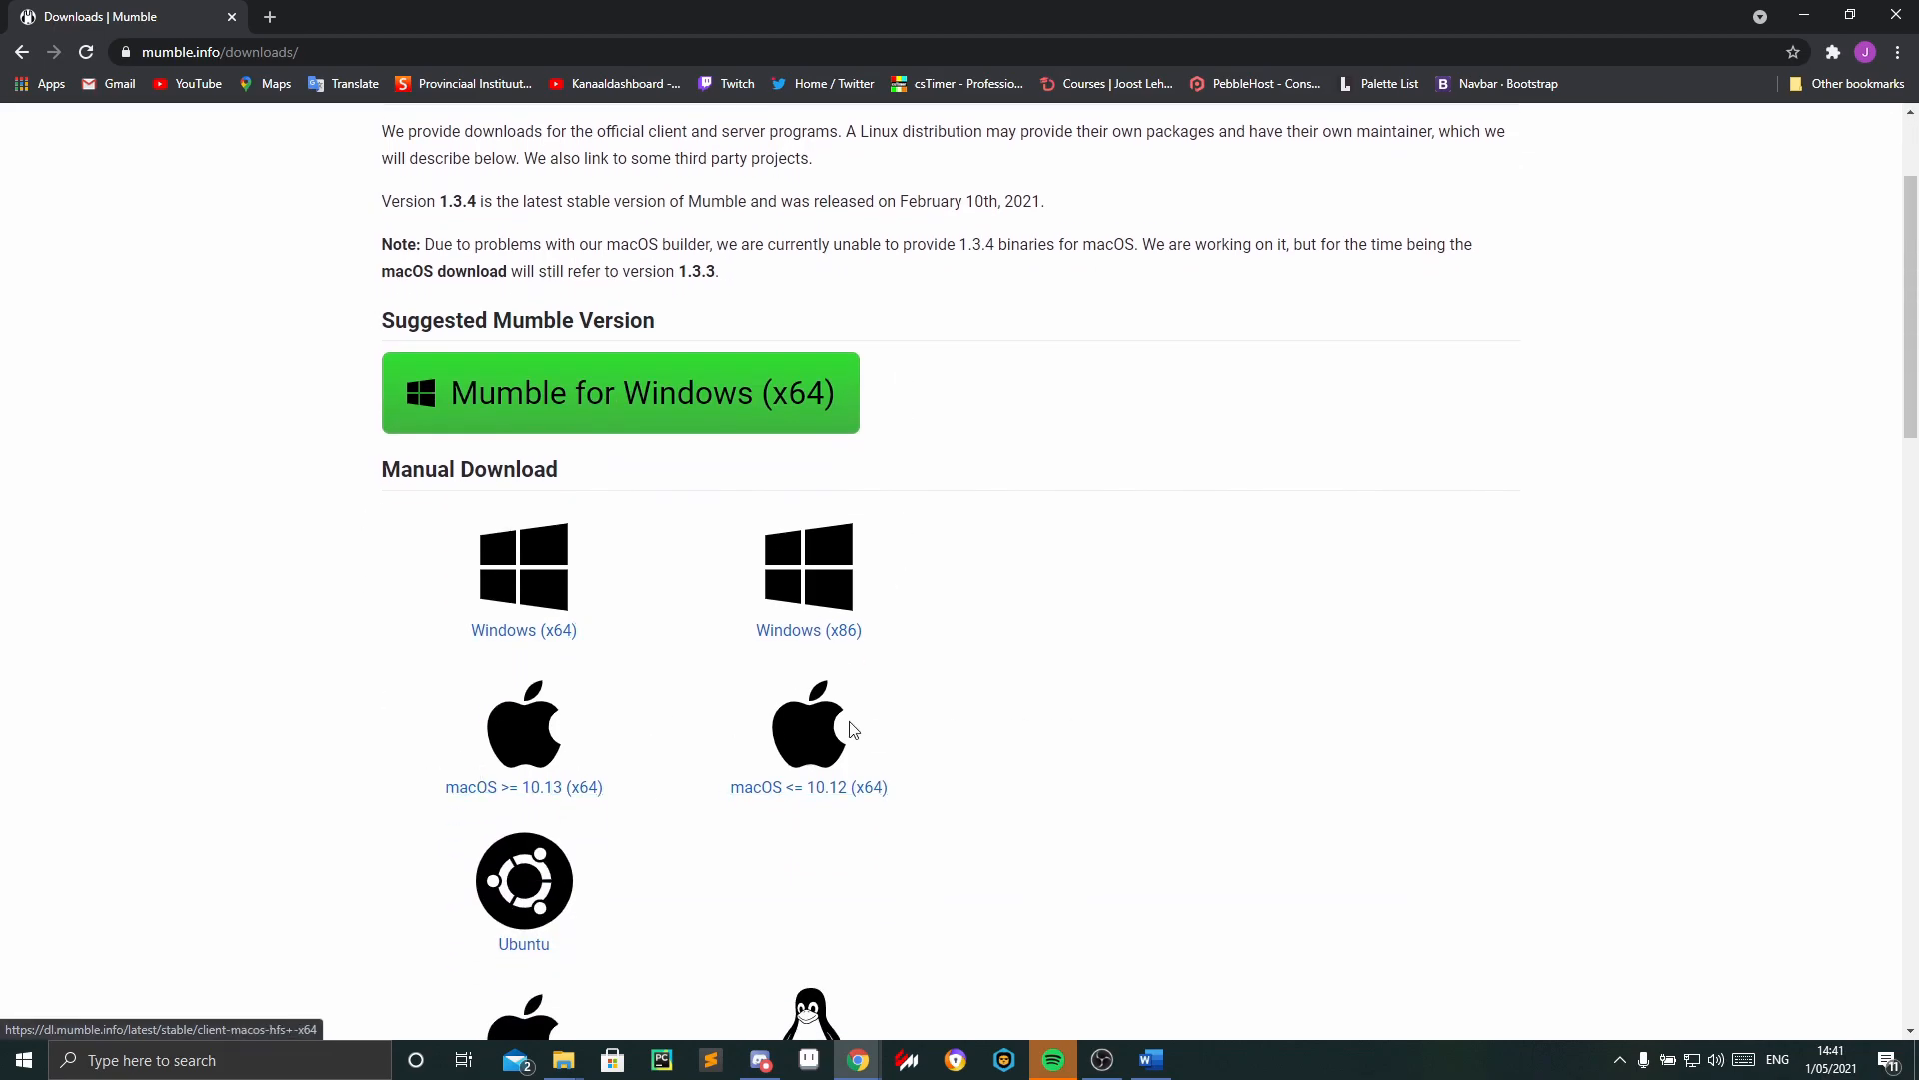
pyautogui.scroll(-3, 651, 750)
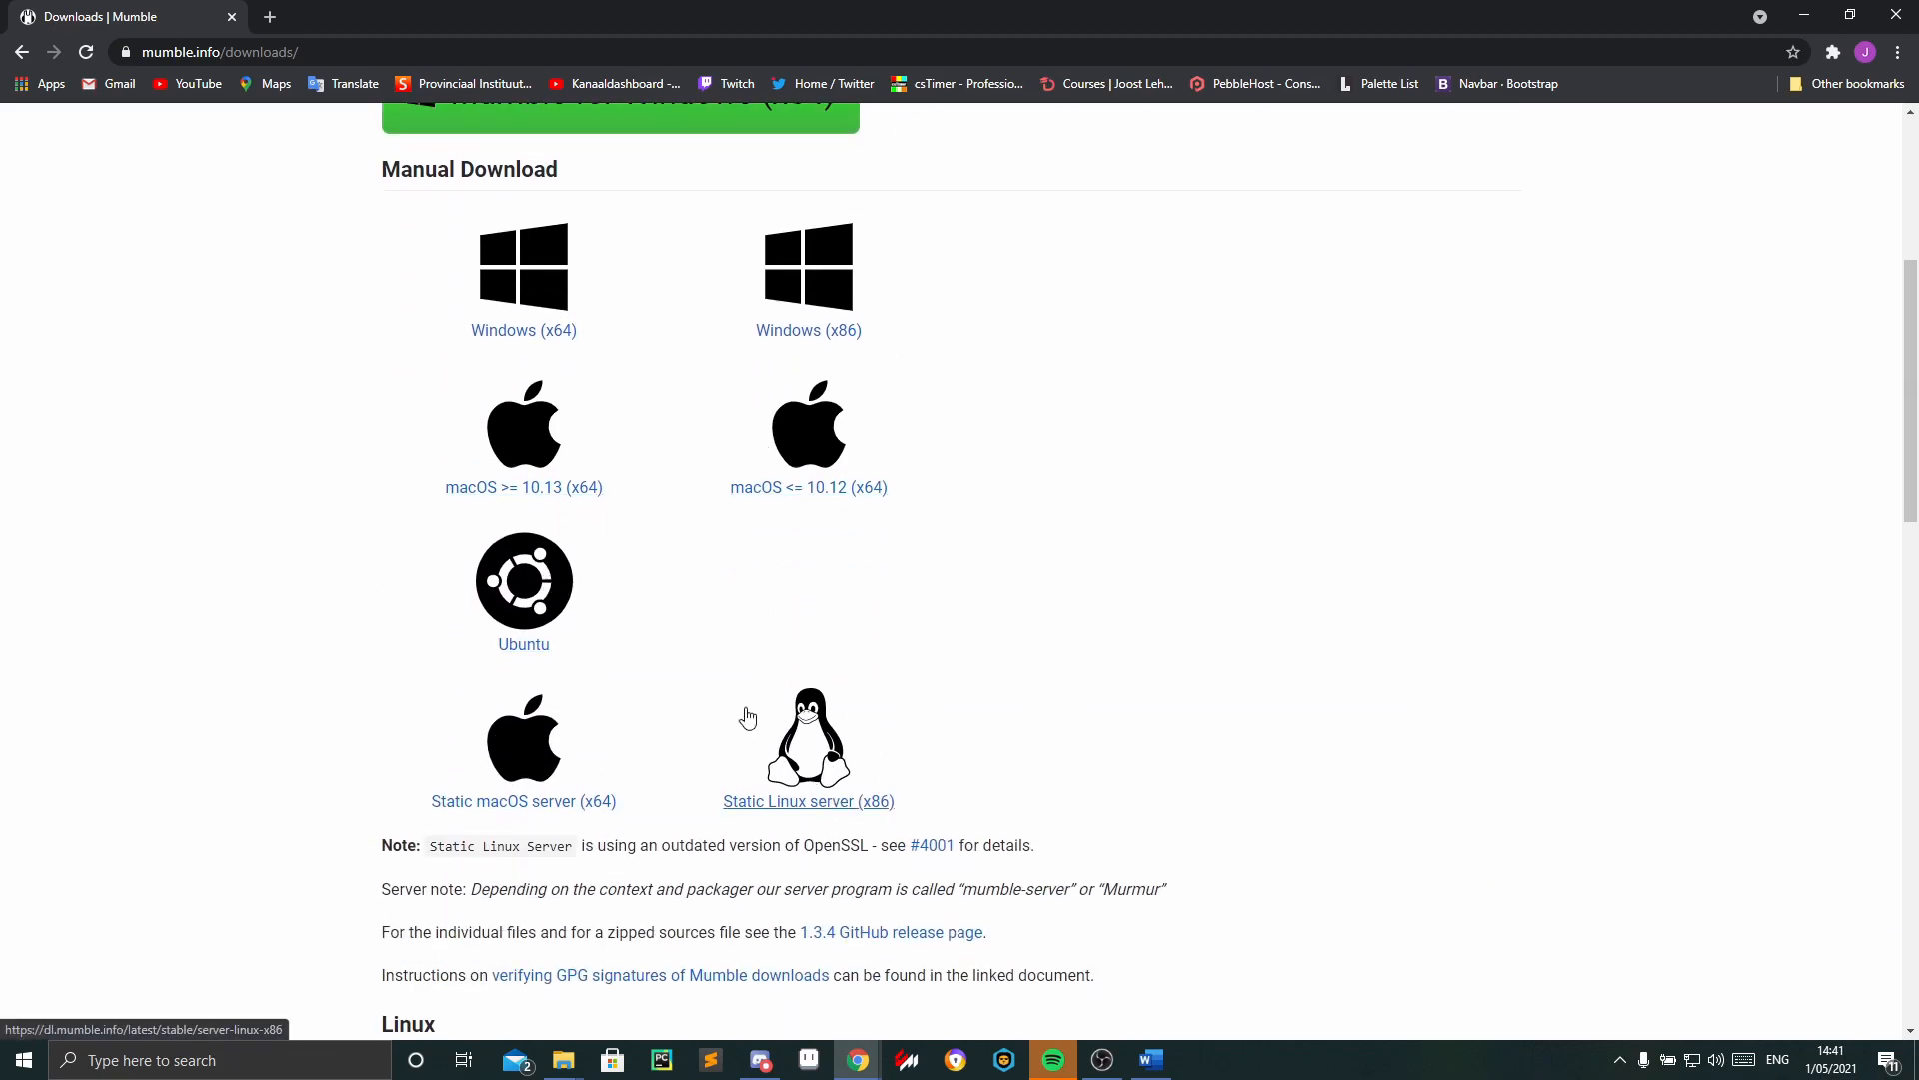
pyautogui.scroll(4, 808, 679)
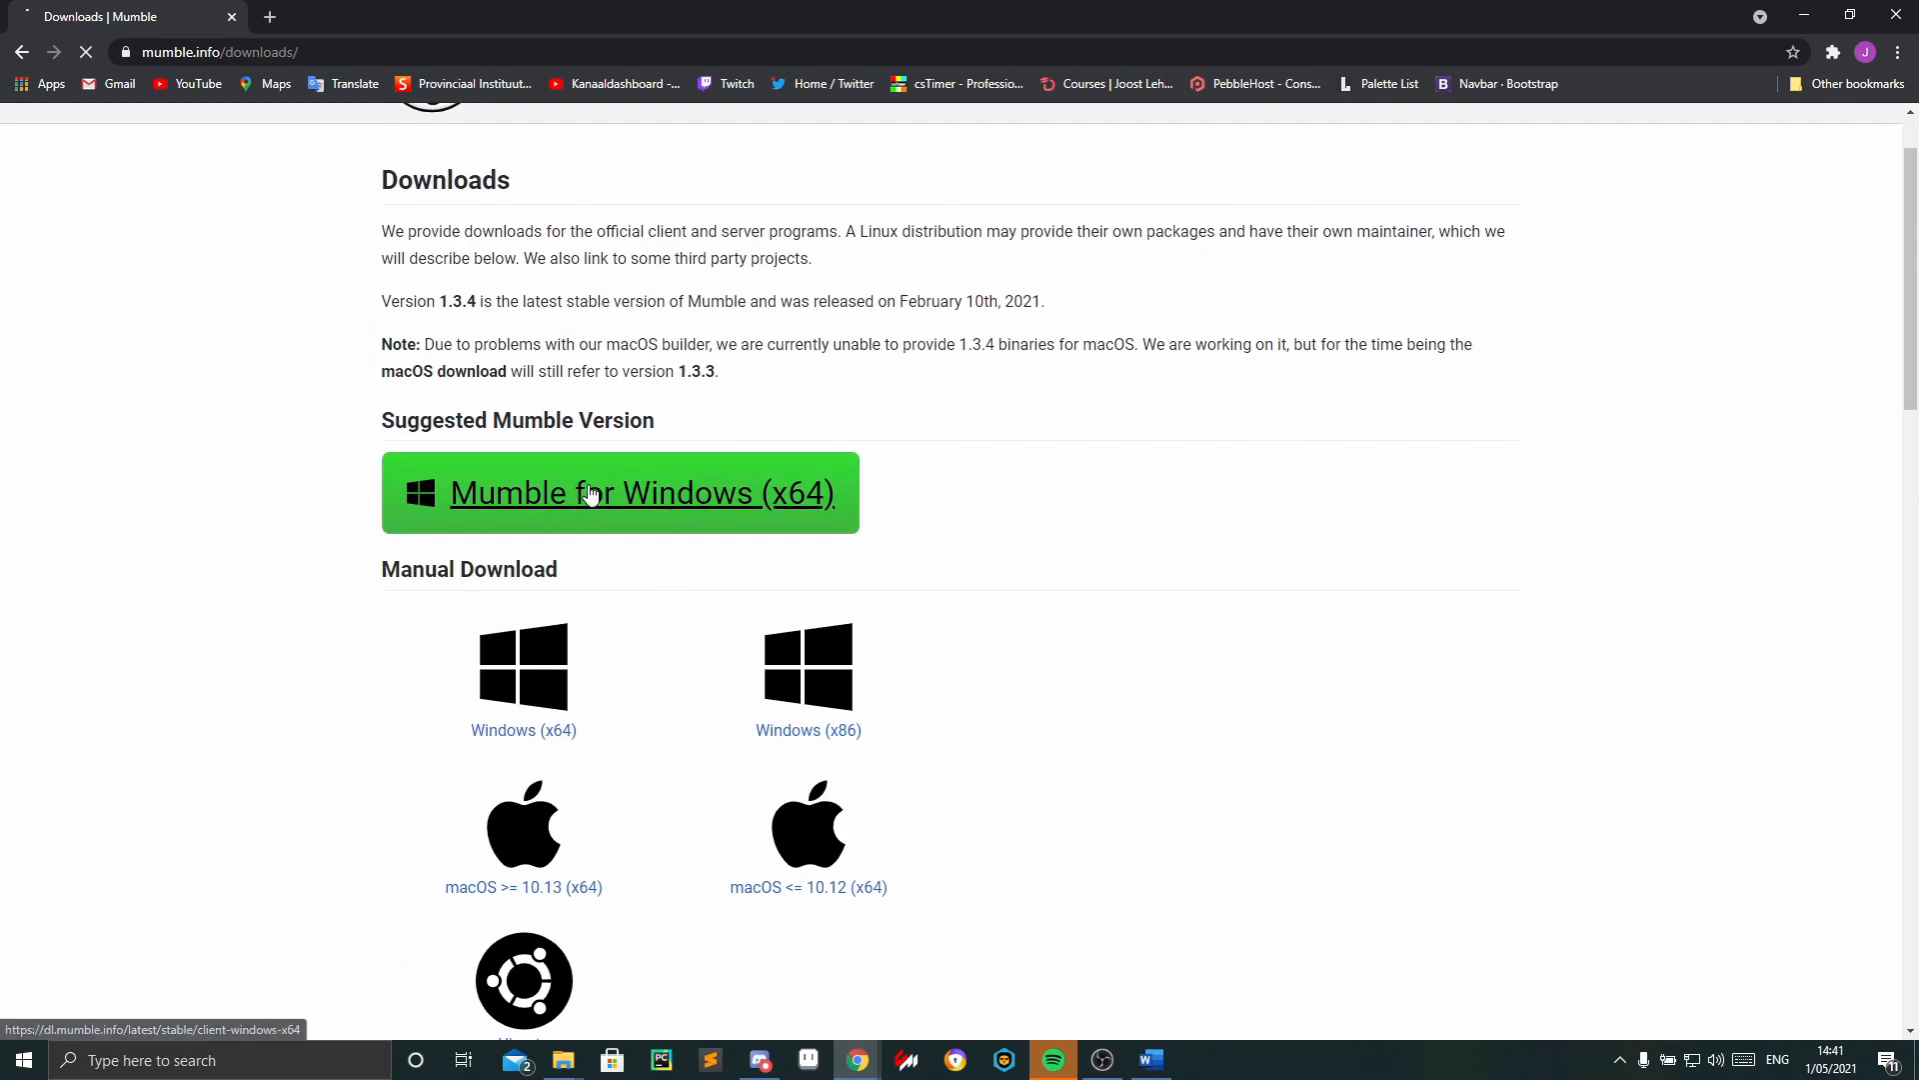
pyautogui.click(596, 501)
pyautogui.scroll(-6, 959, 664)
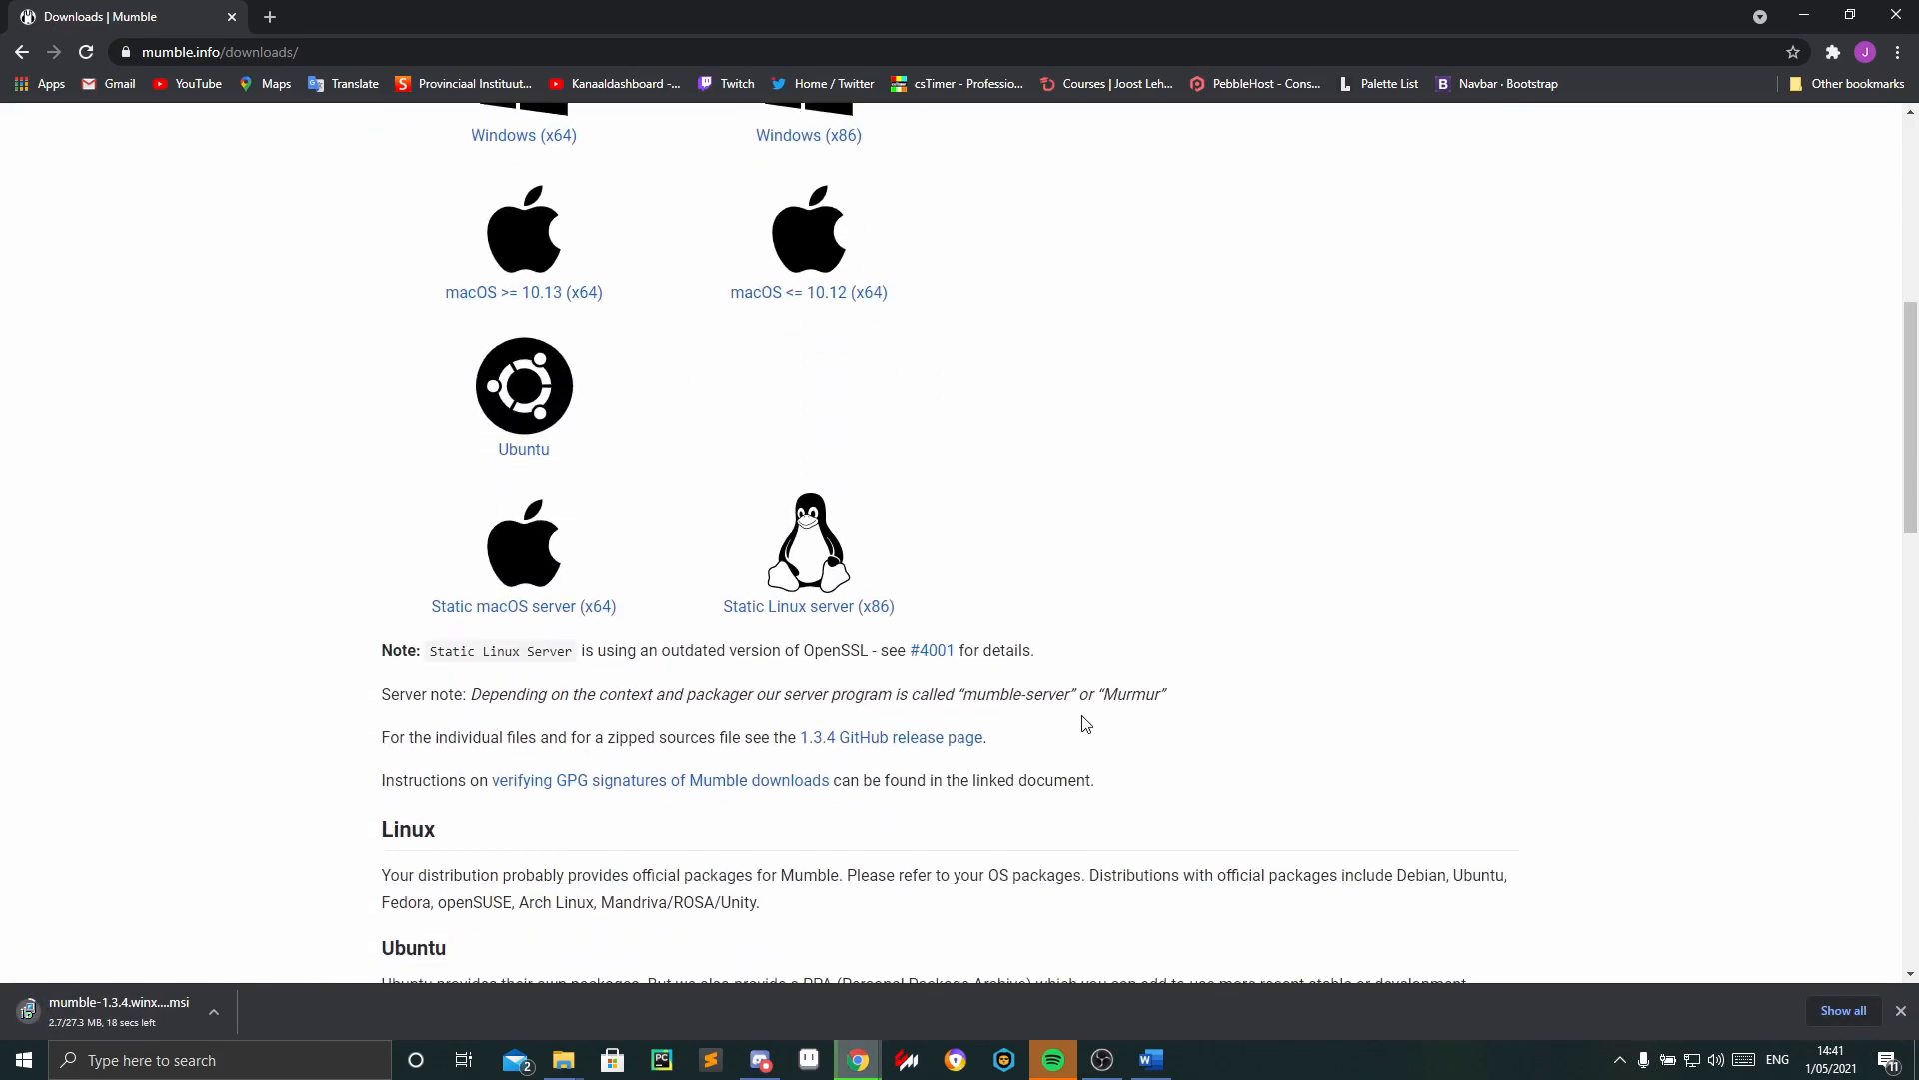
pyautogui.scroll(5, 1087, 724)
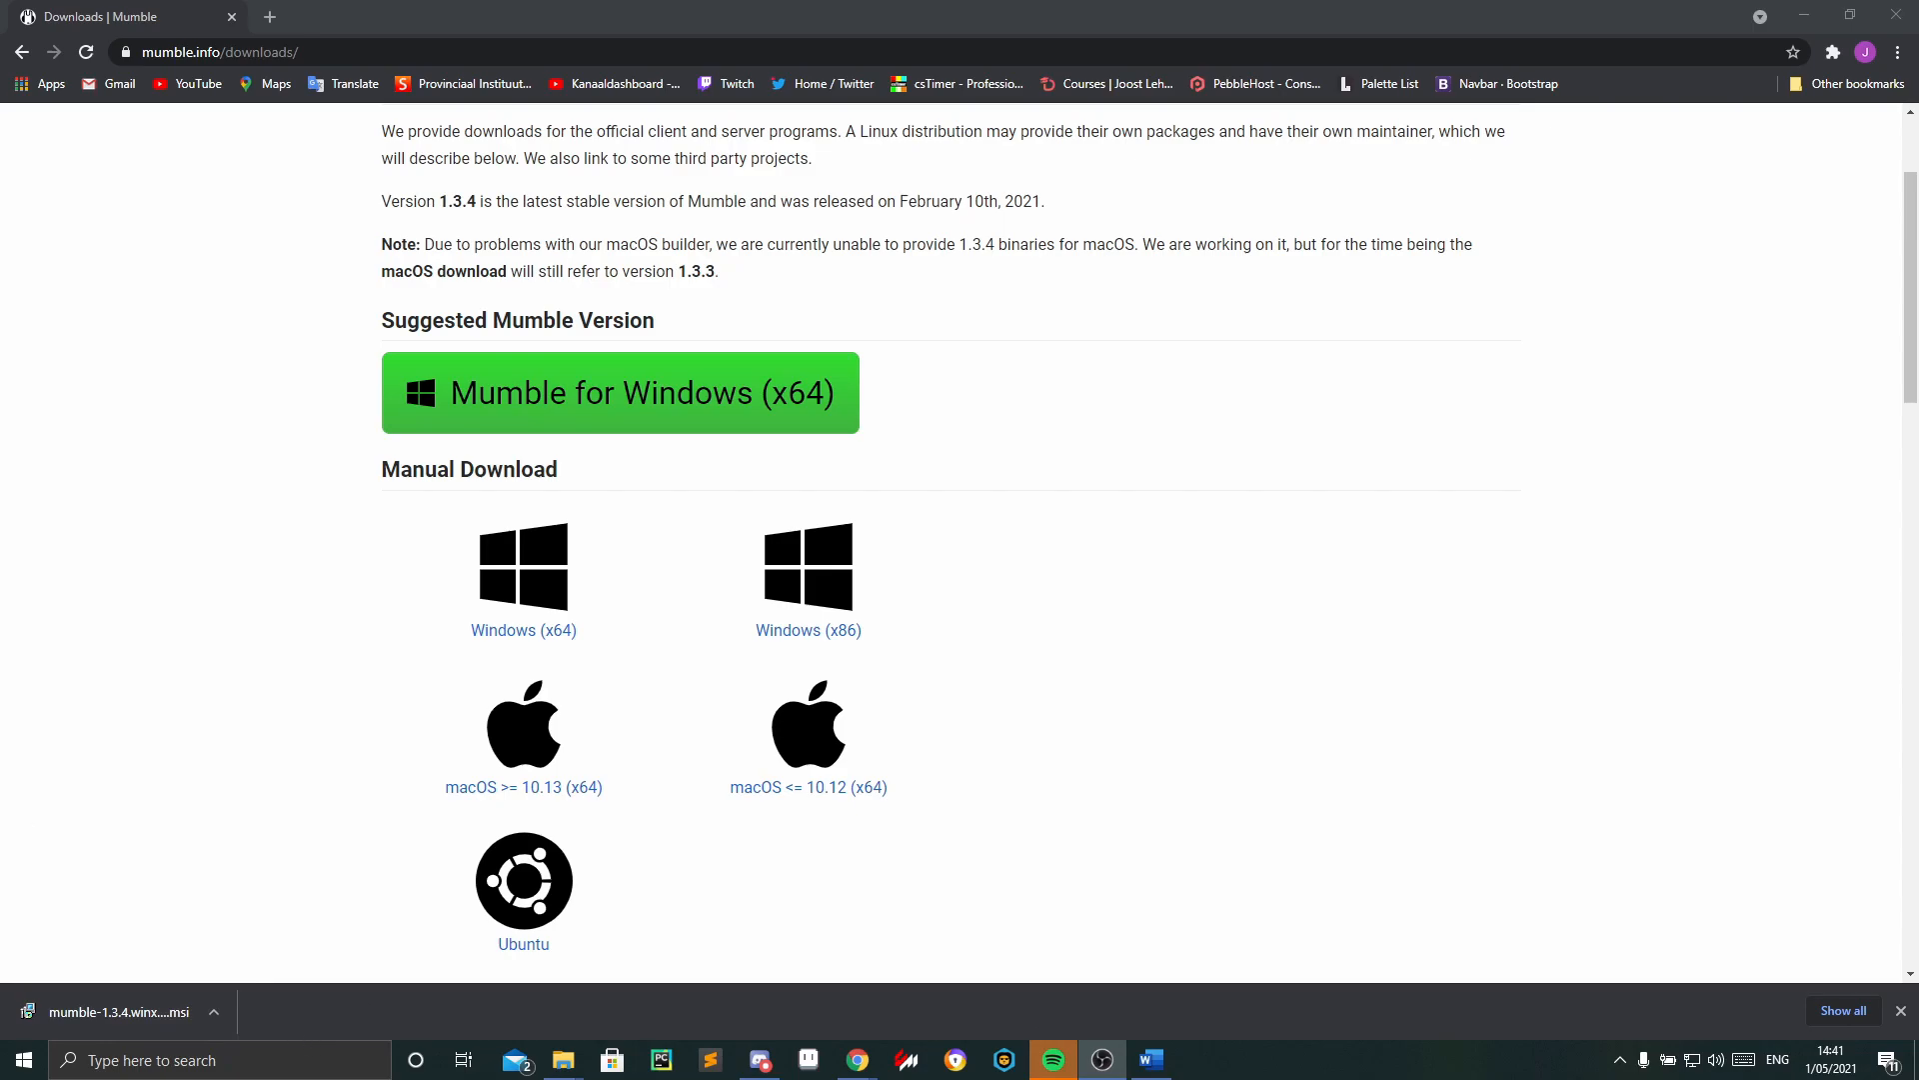
# Launch the Mumble client and cancel its server connection dialog.
pyautogui.hotkey('alt', 'Tab')
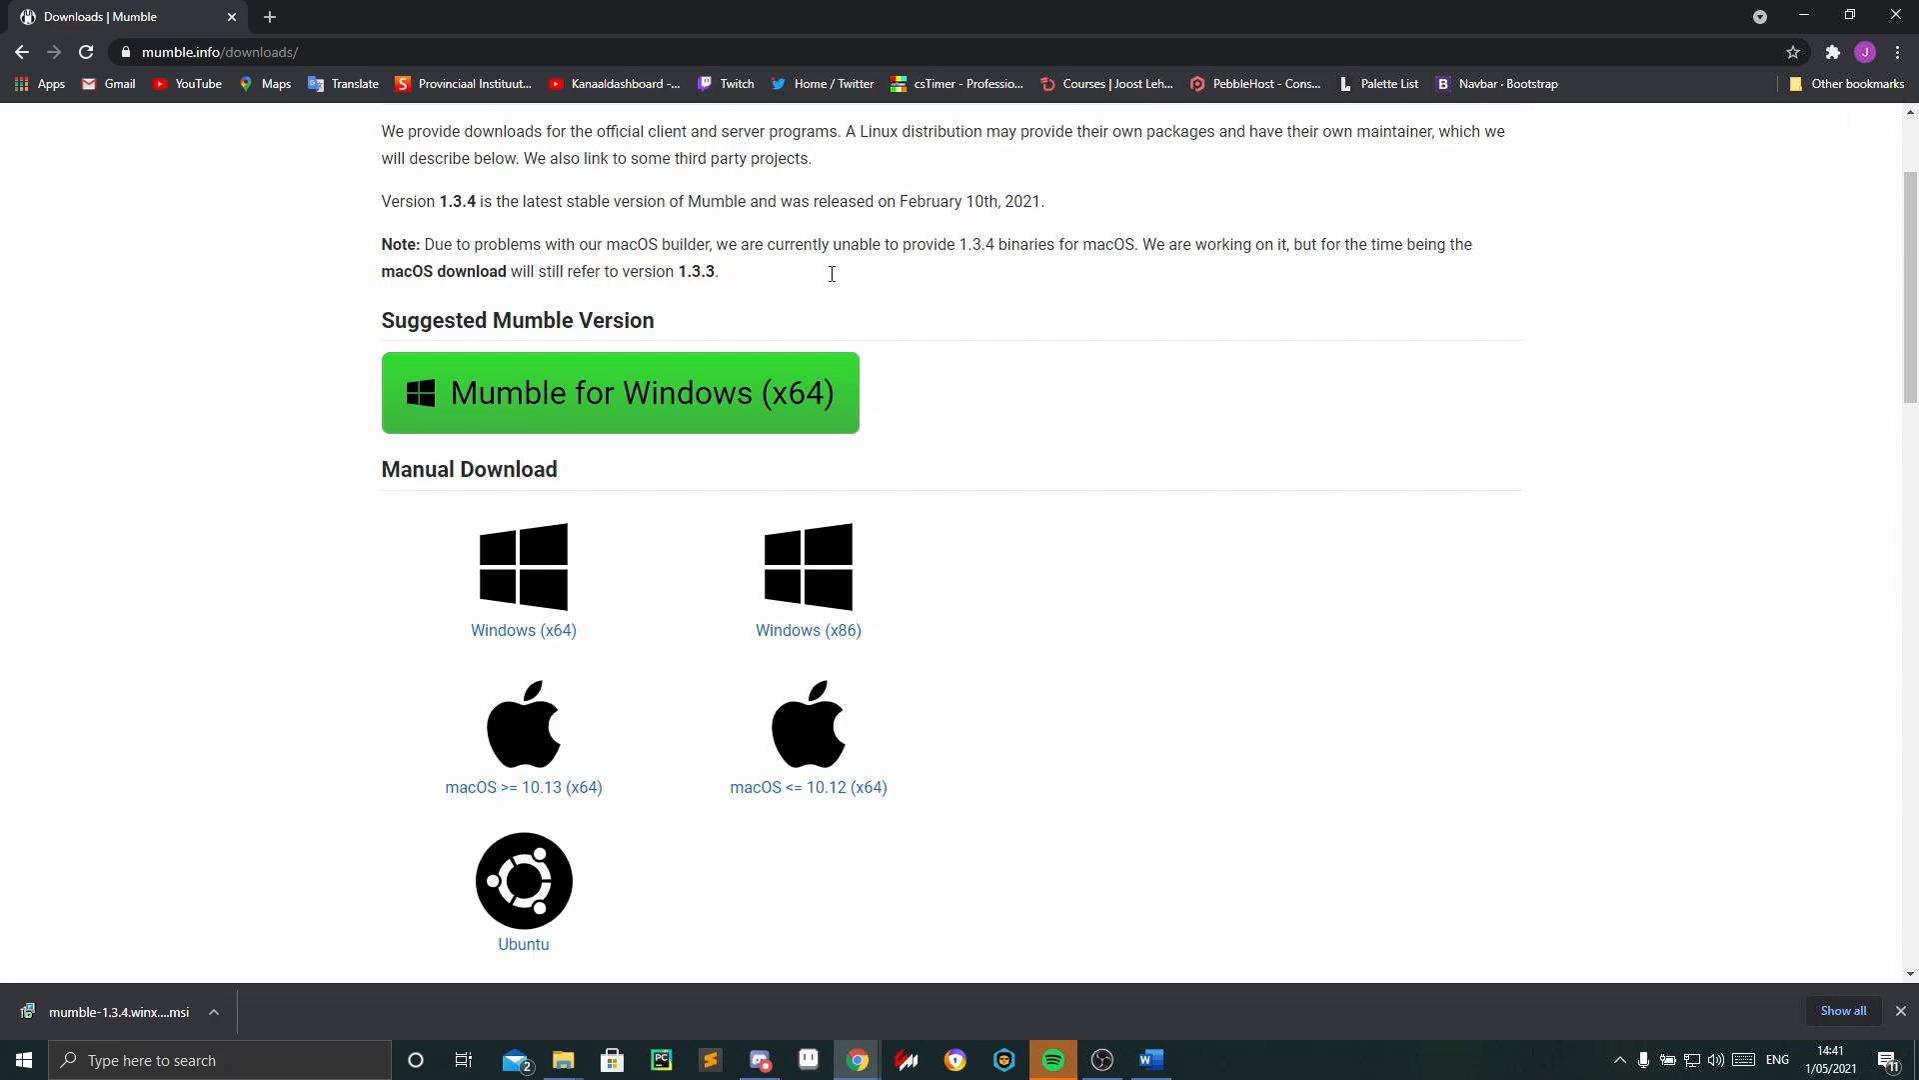
pyautogui.click(180, 1073)
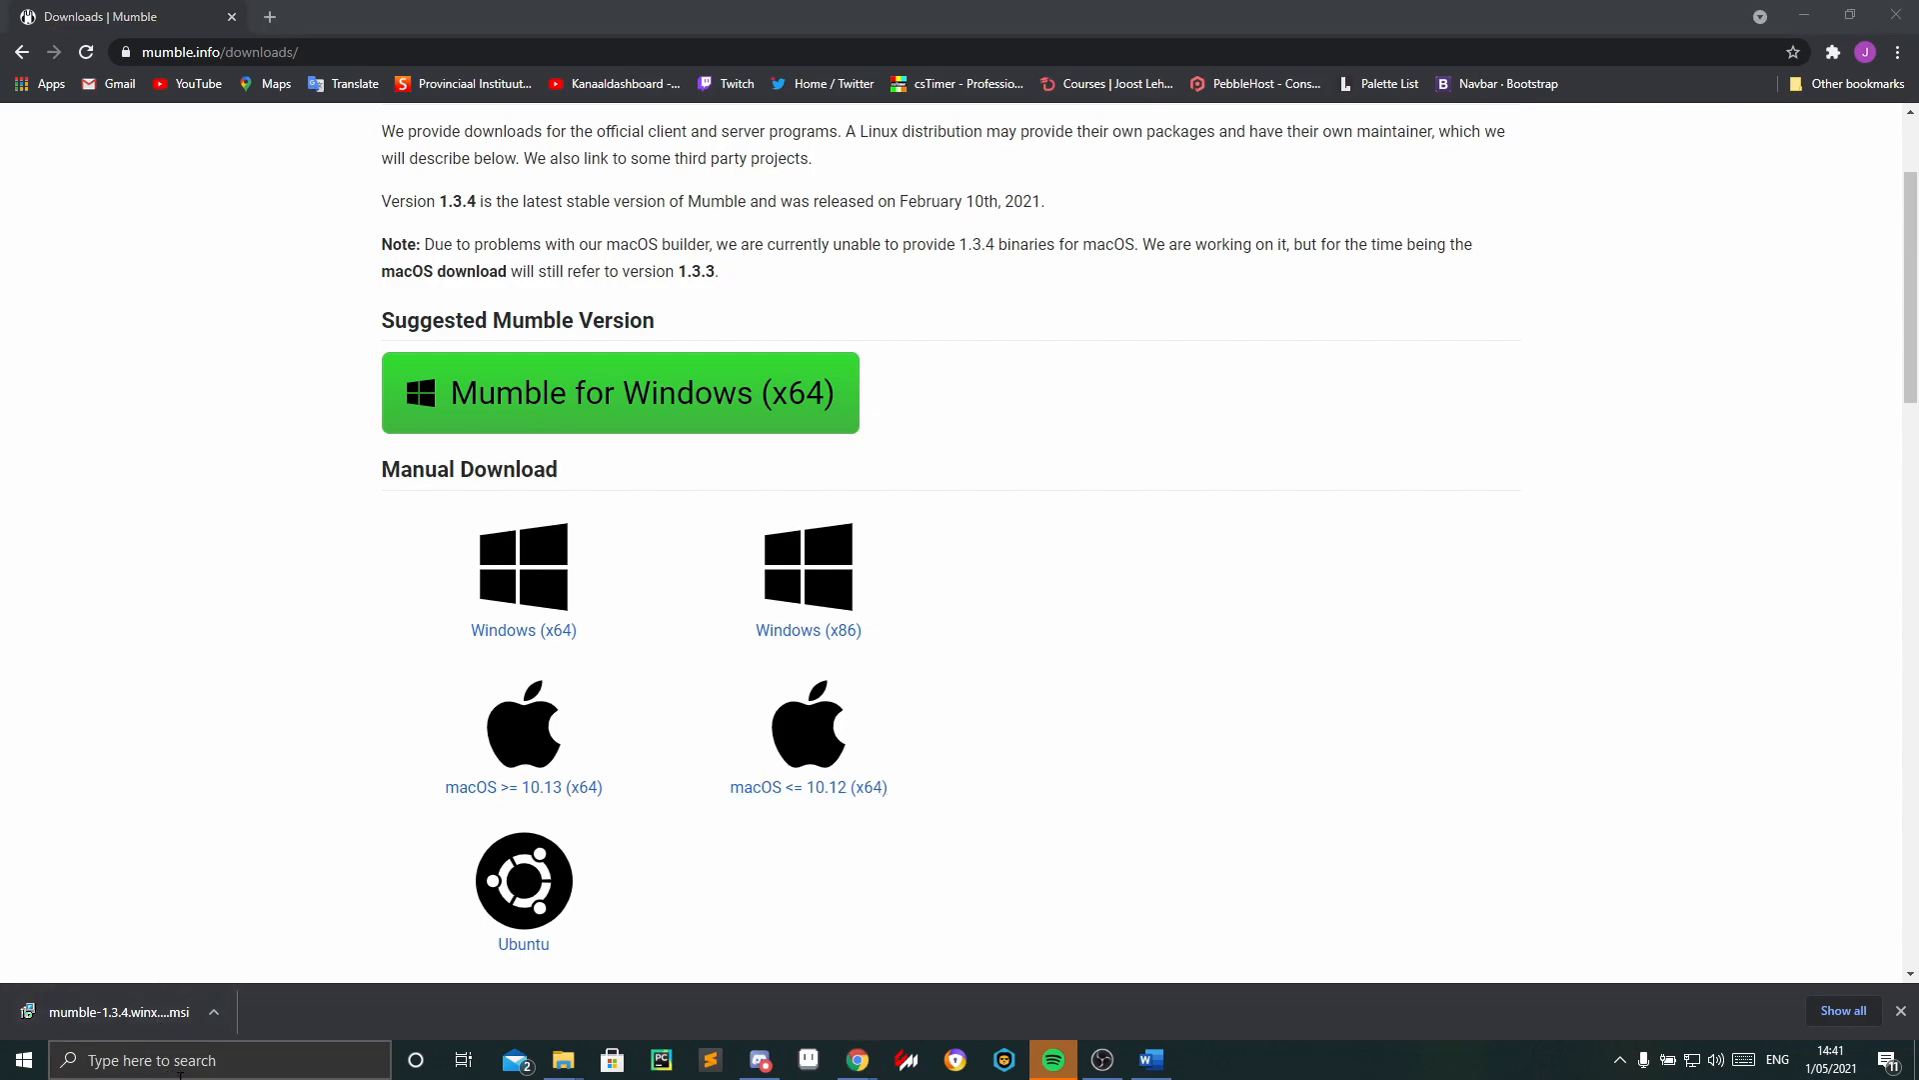
pyautogui.write('mu')
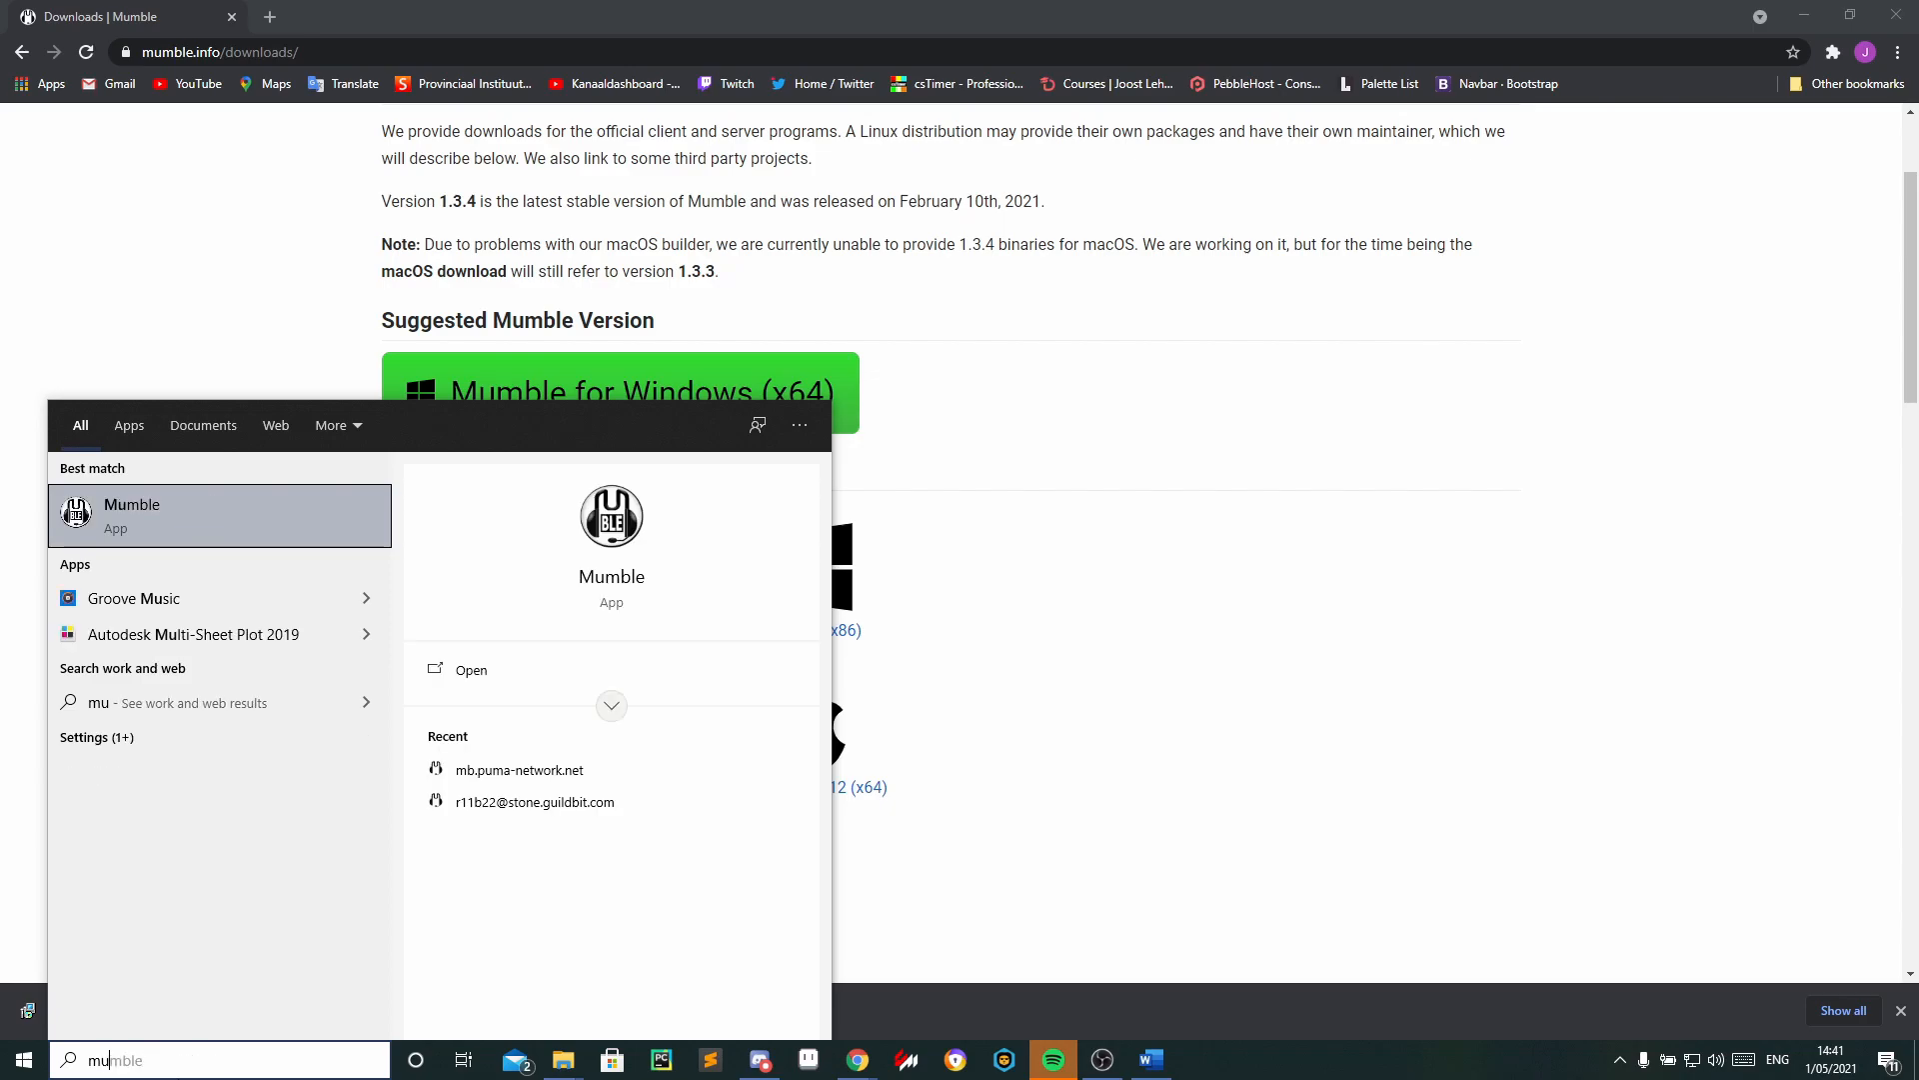
pyautogui.click(125, 520)
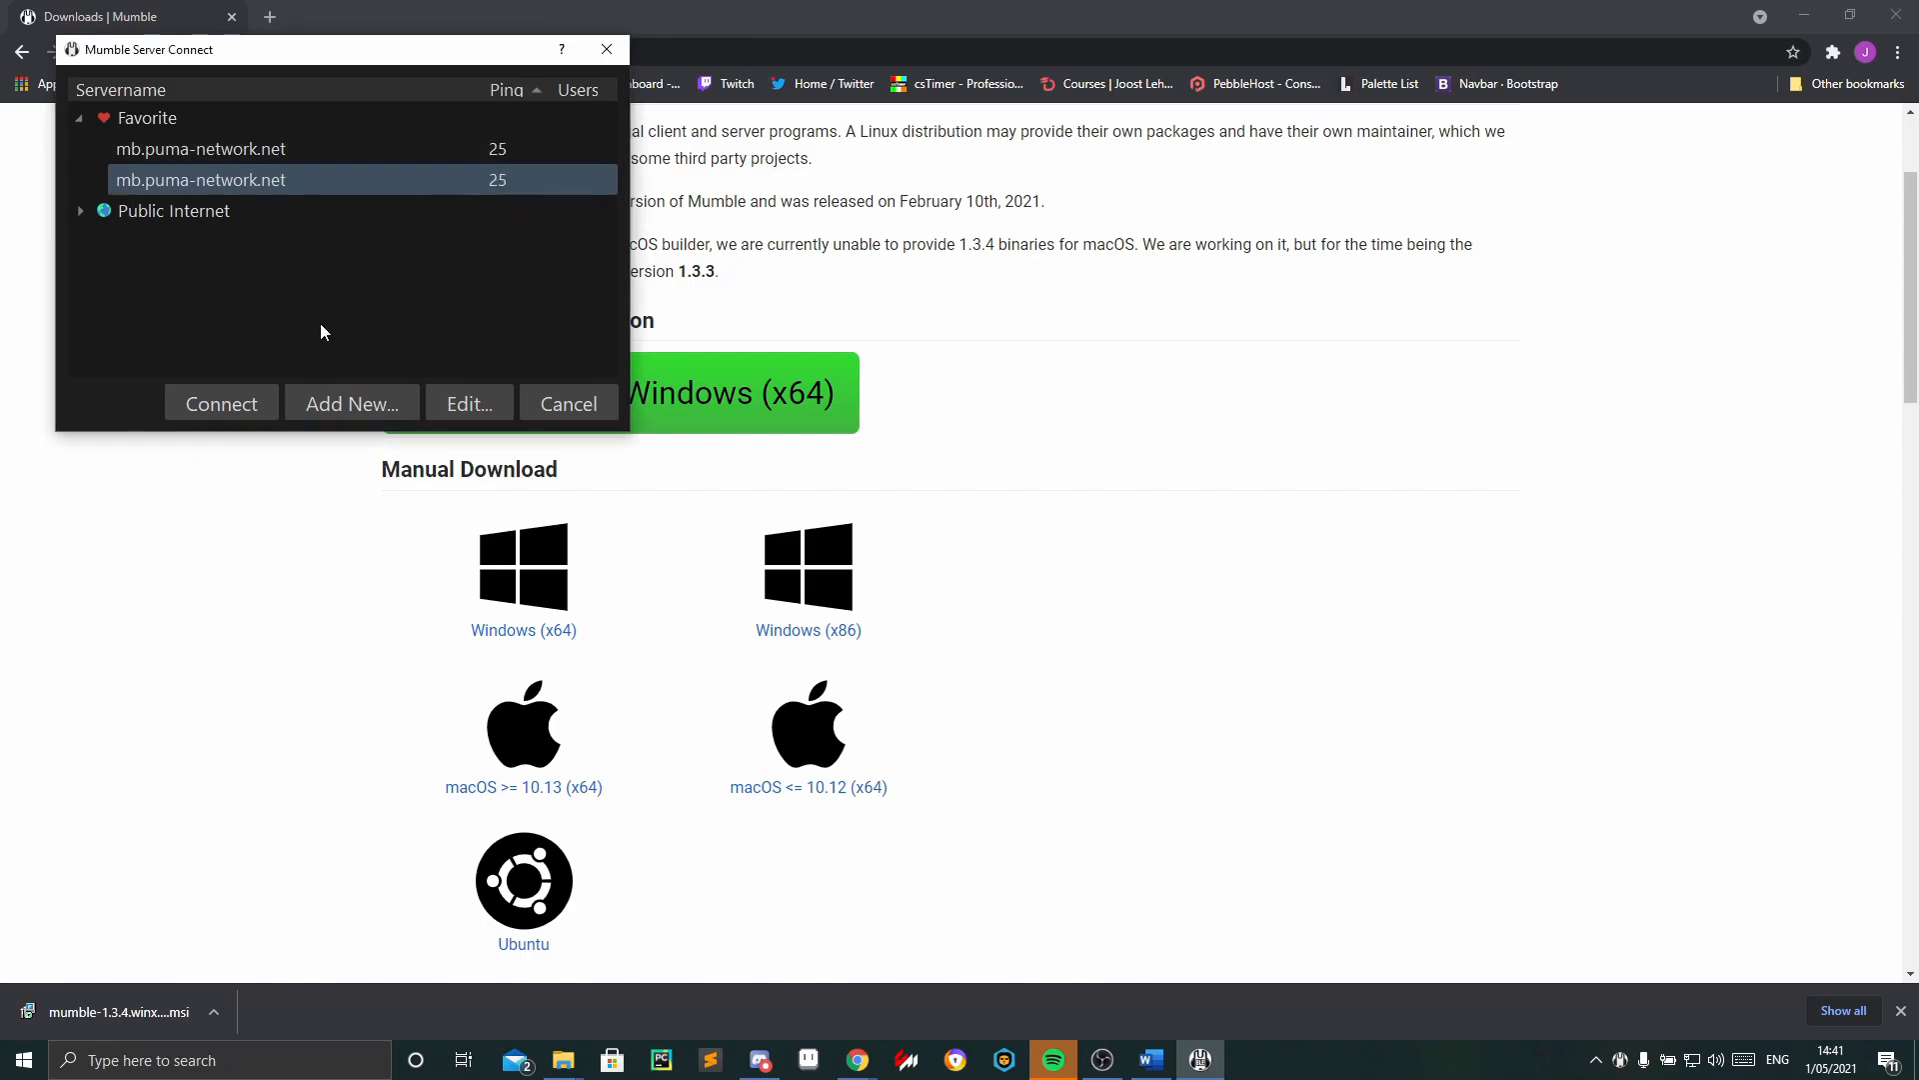
pyautogui.click(568, 403)
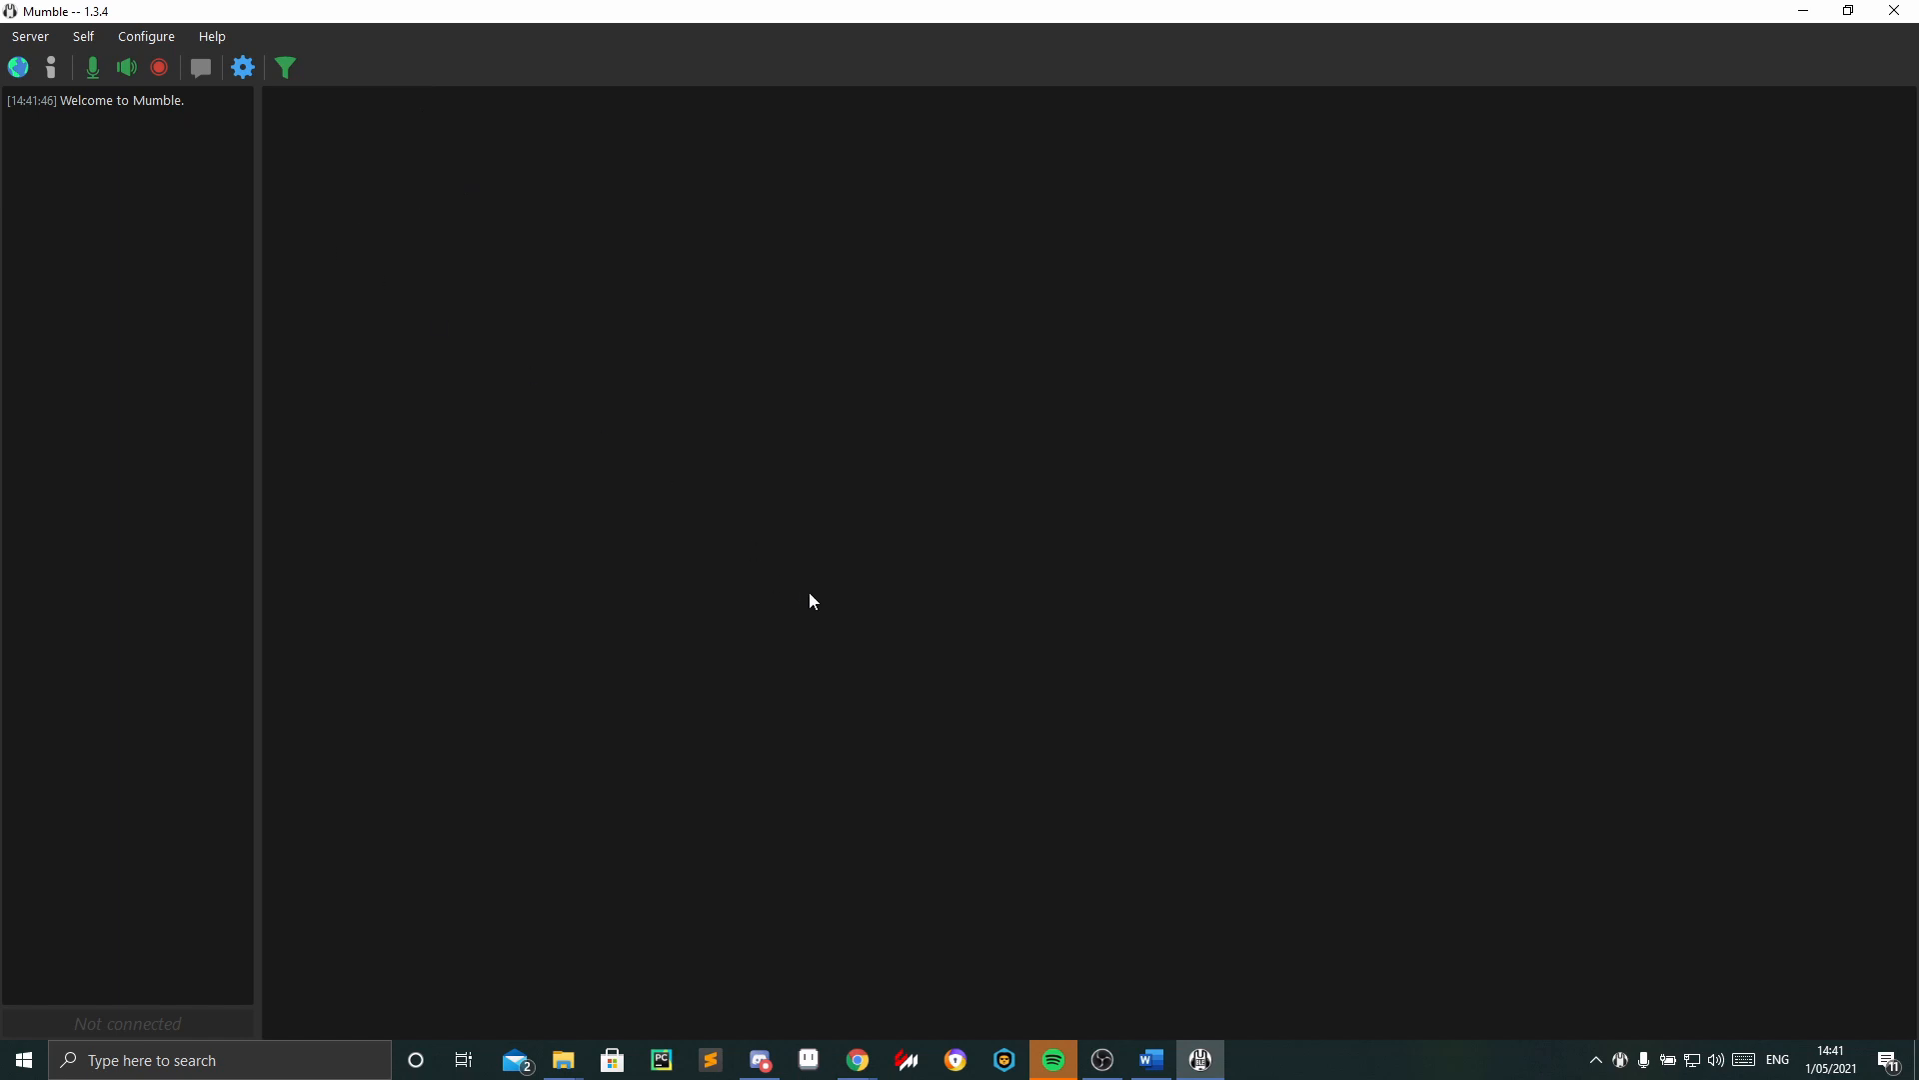
pyautogui.click(1102, 1058)
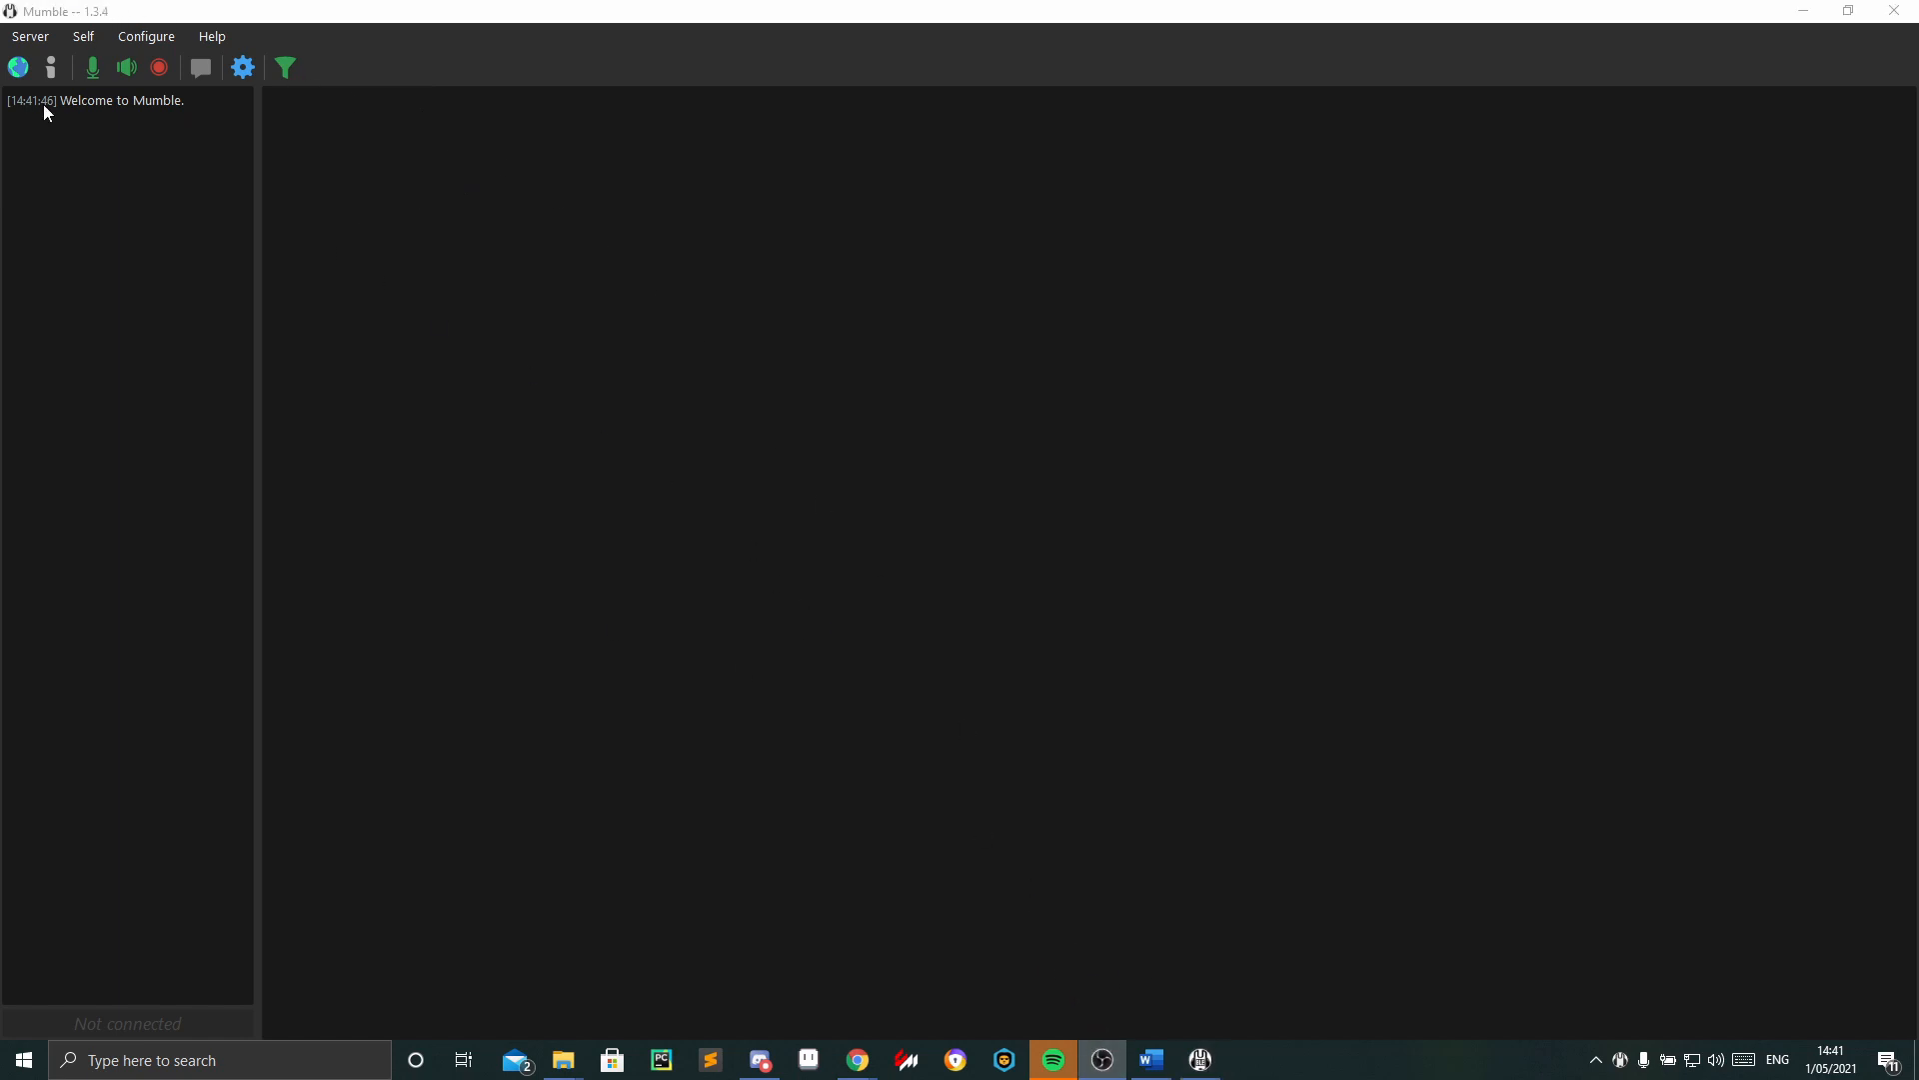
pyautogui.click(212, 152)
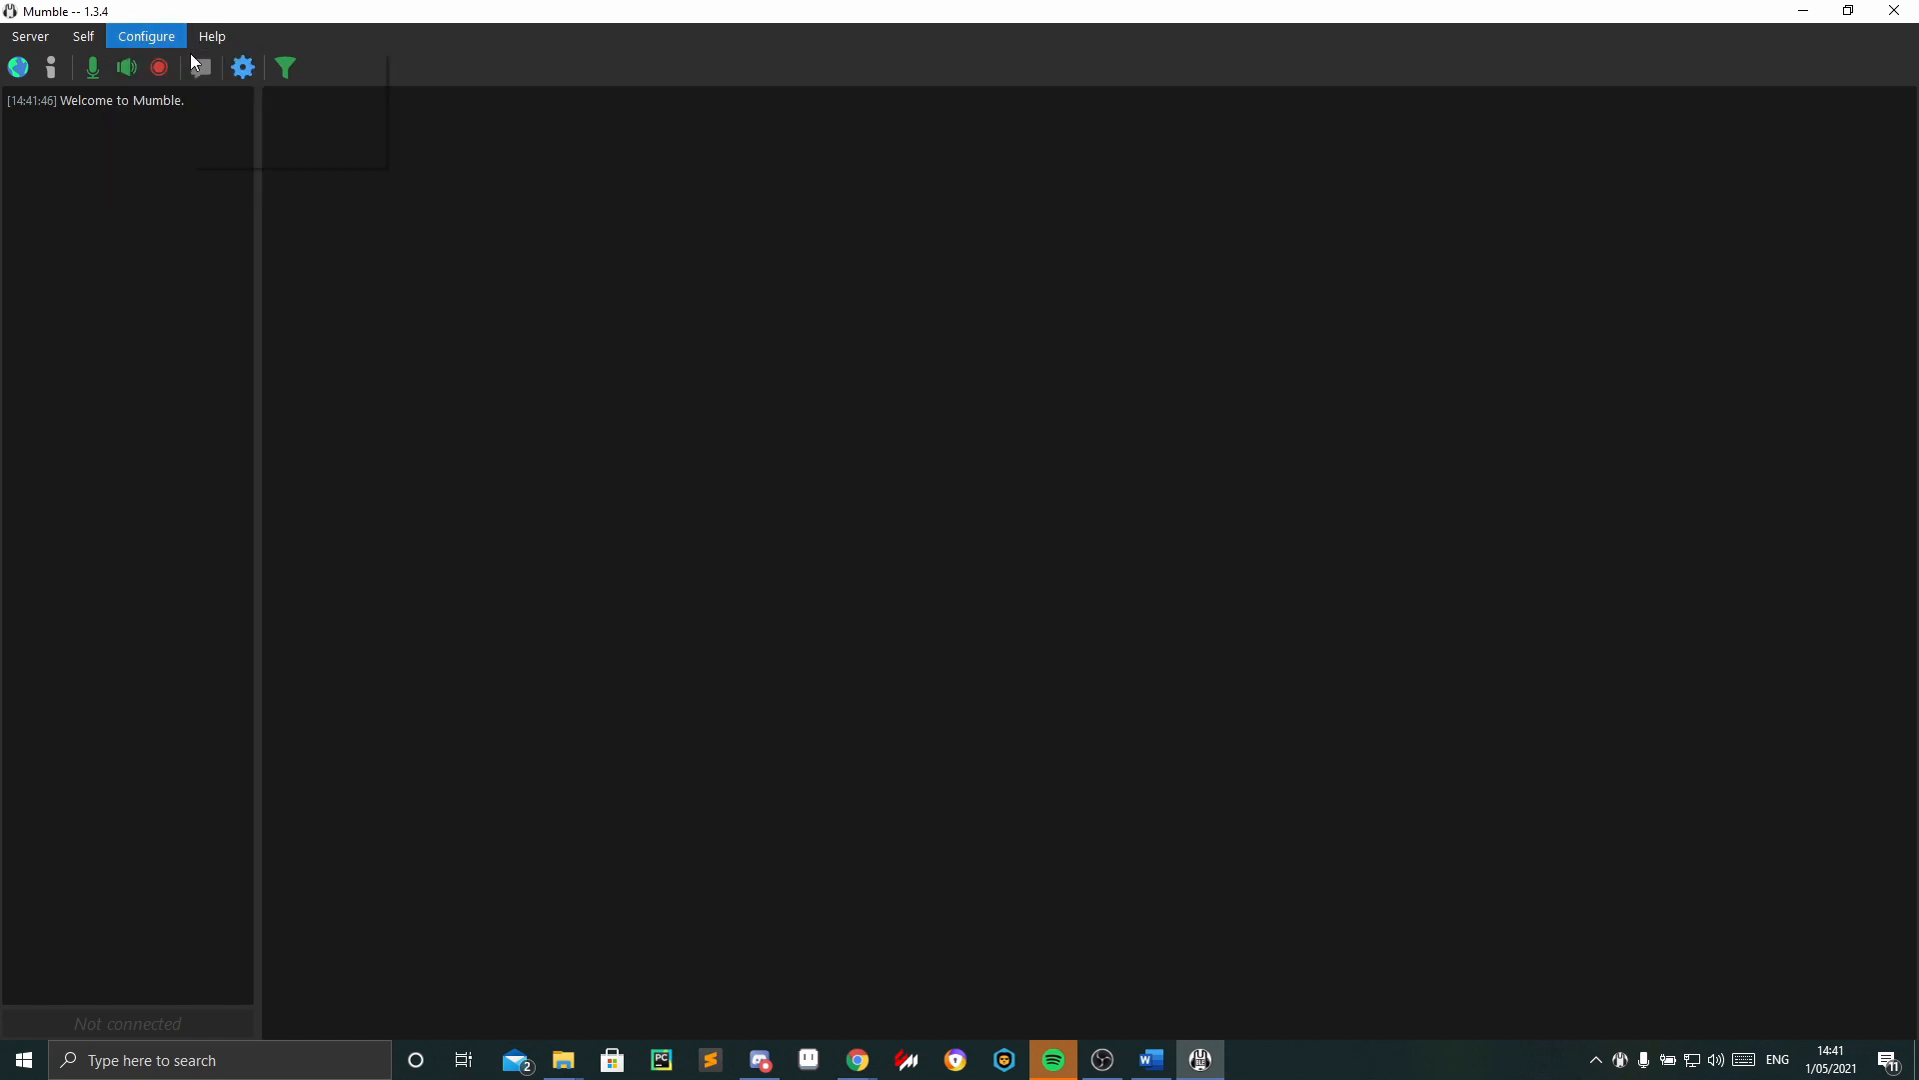
# Open Mumble's settings and check the audio output options, especially the Positional Audio minimum distance and minimum volume.
pyautogui.click(142, 36)
pyautogui.click(137, 63)
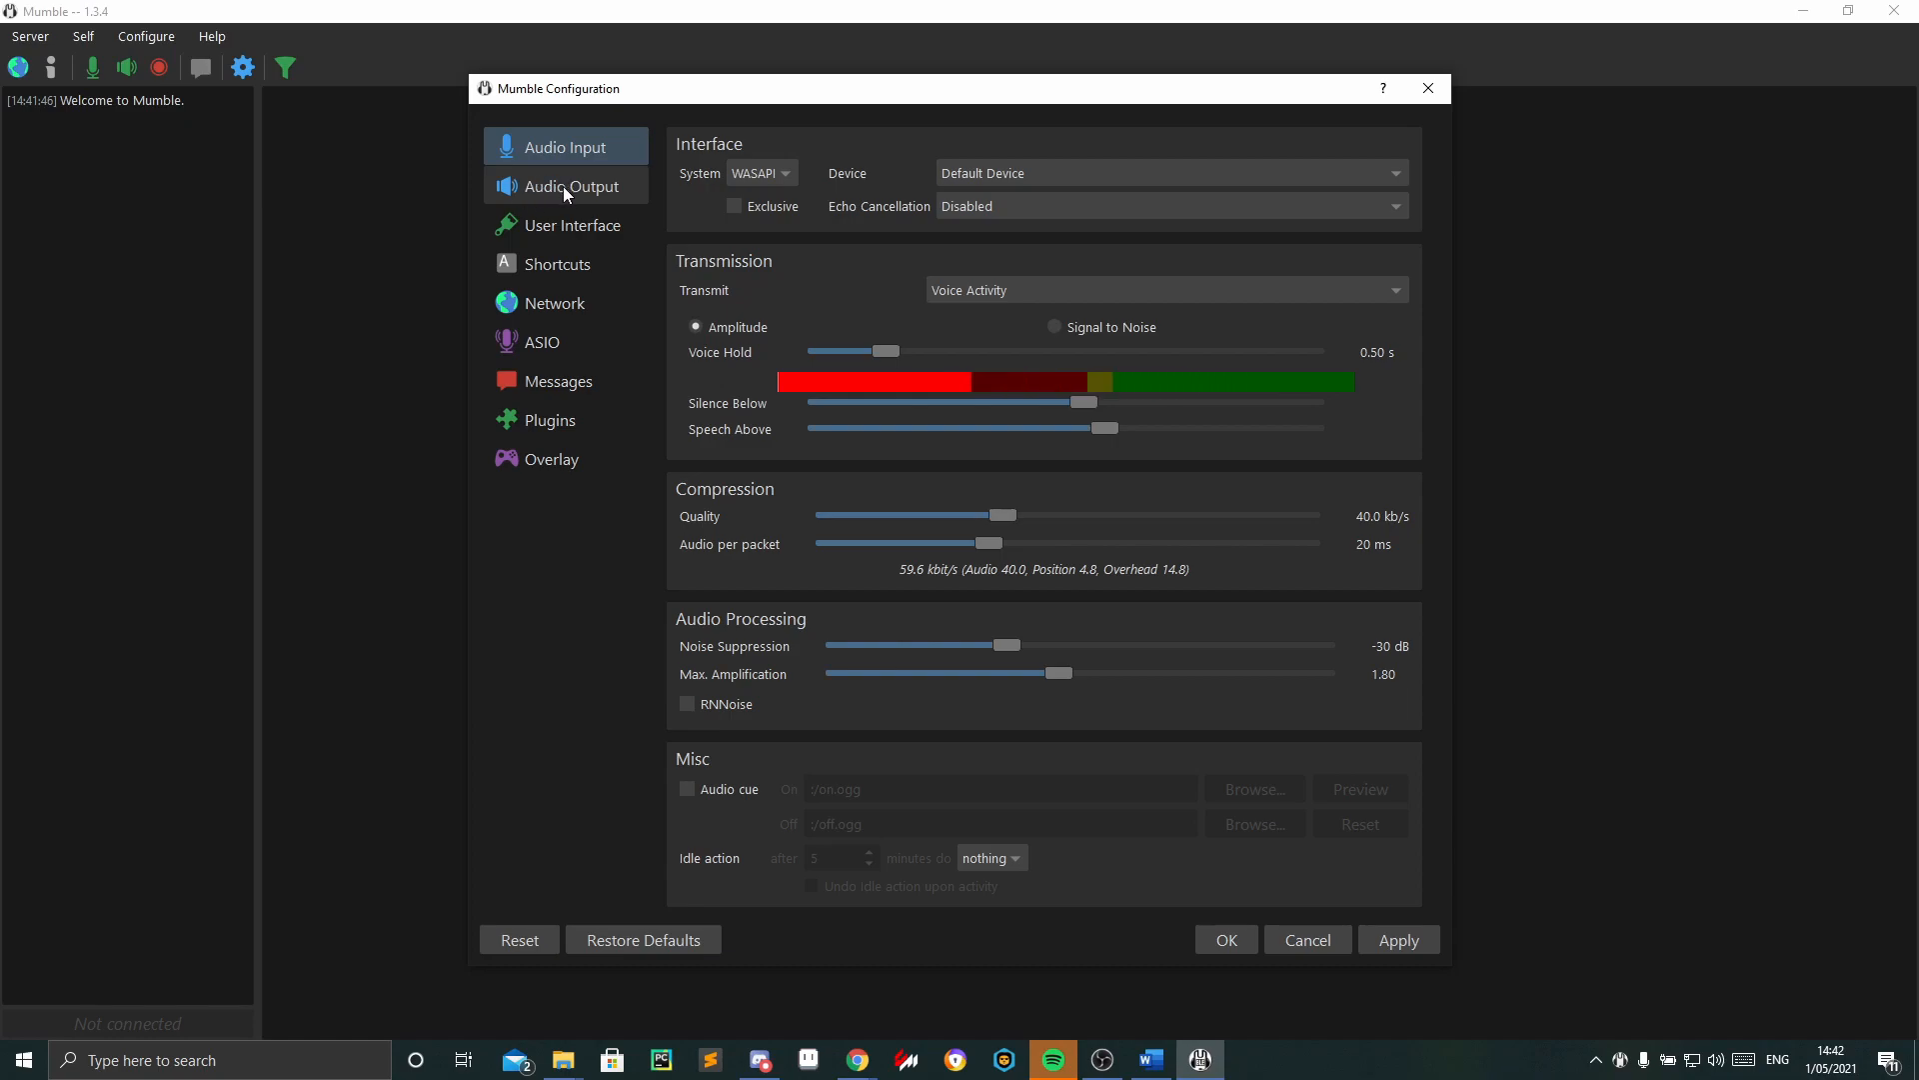
pyautogui.click(566, 191)
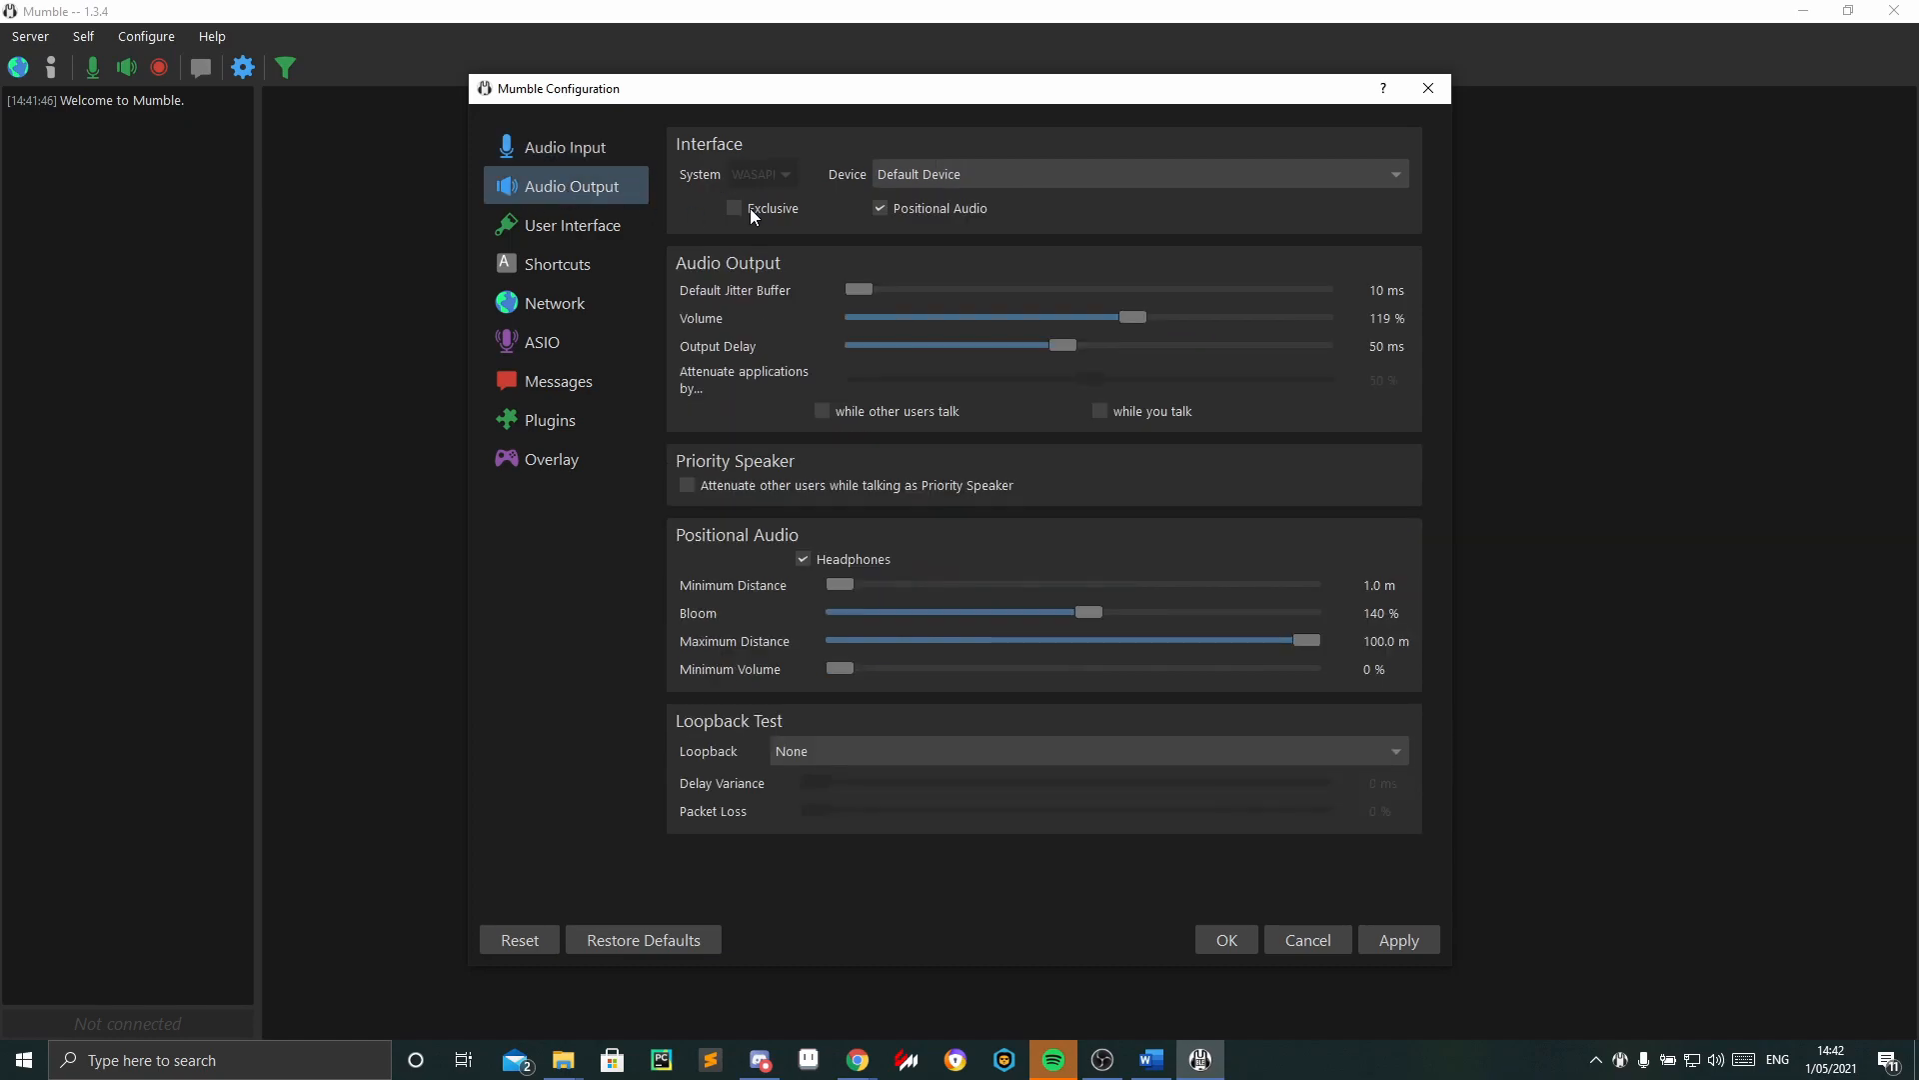
pyautogui.click(851, 588)
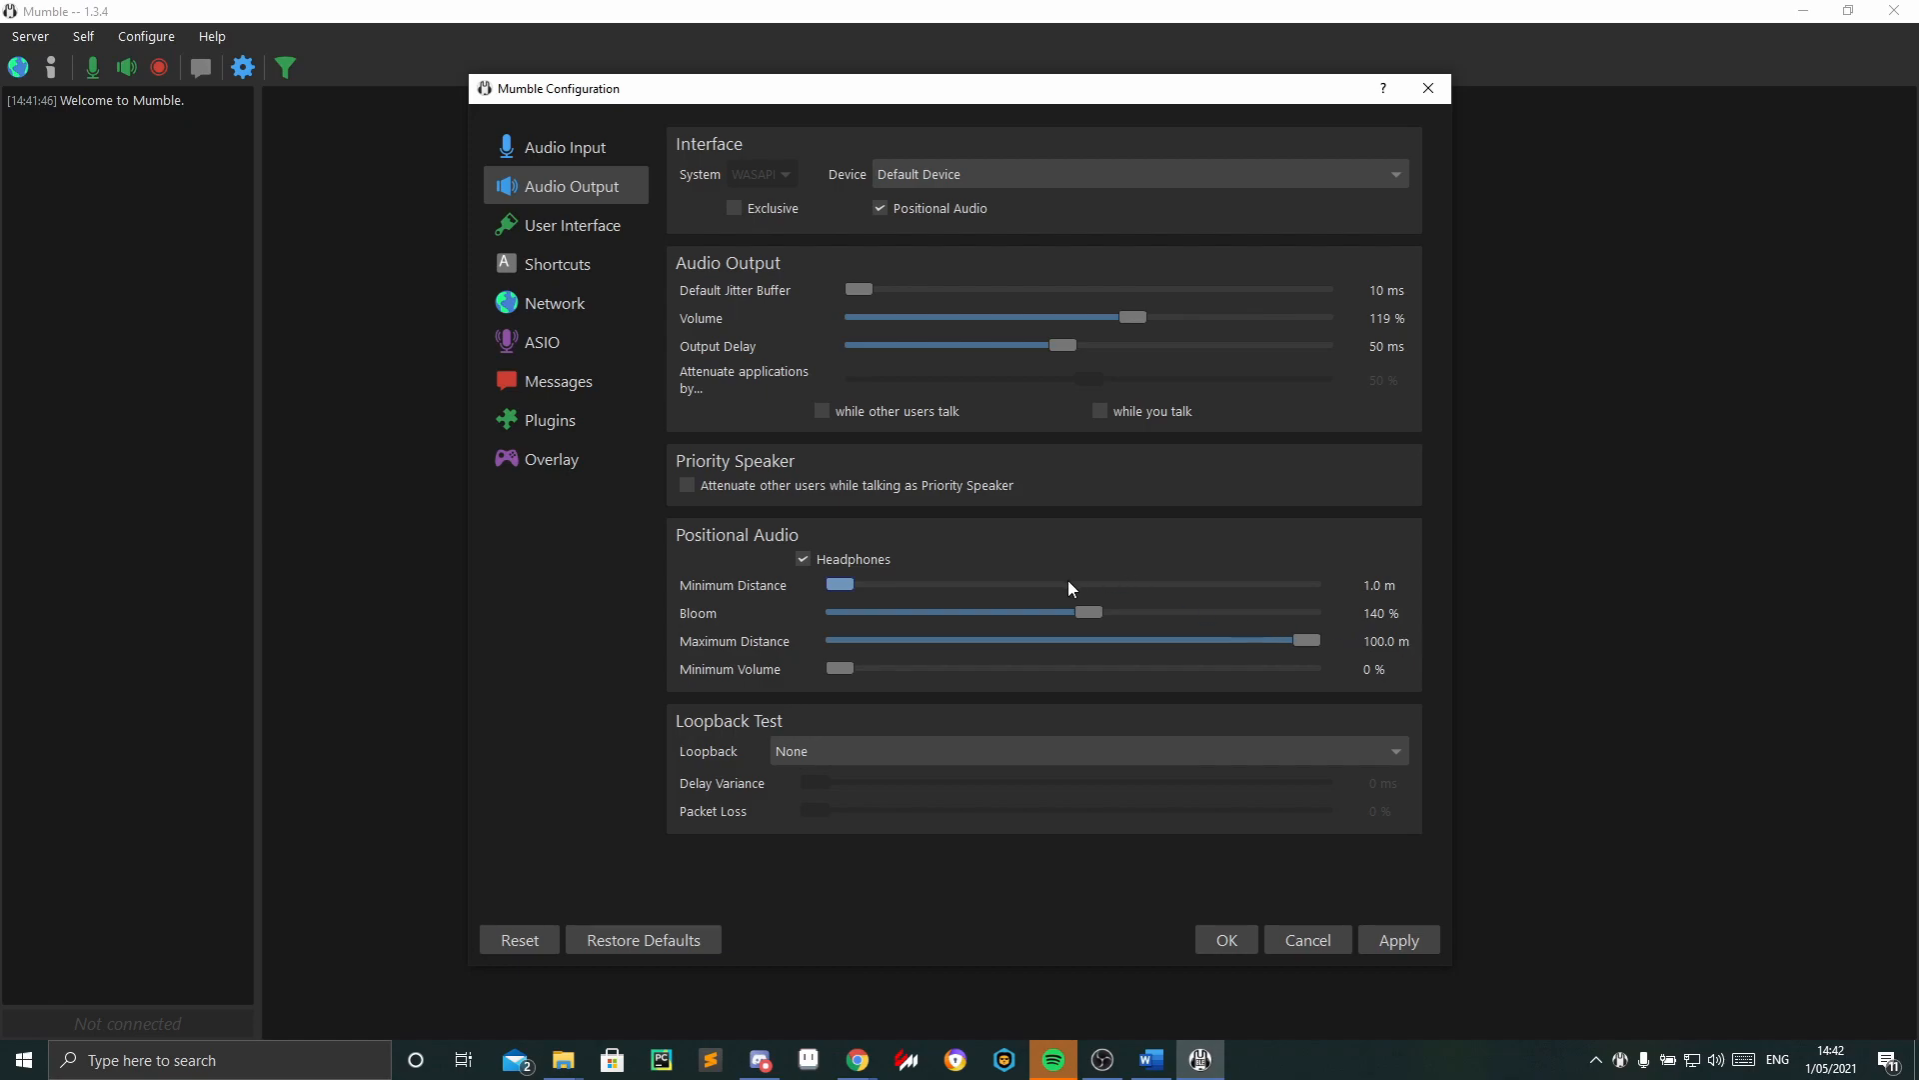
pyautogui.click(835, 670)
# Review the Link to Game and Transmit Position option and the list of enabled game plugins, and confirm the configuration.
pyautogui.click(567, 425)
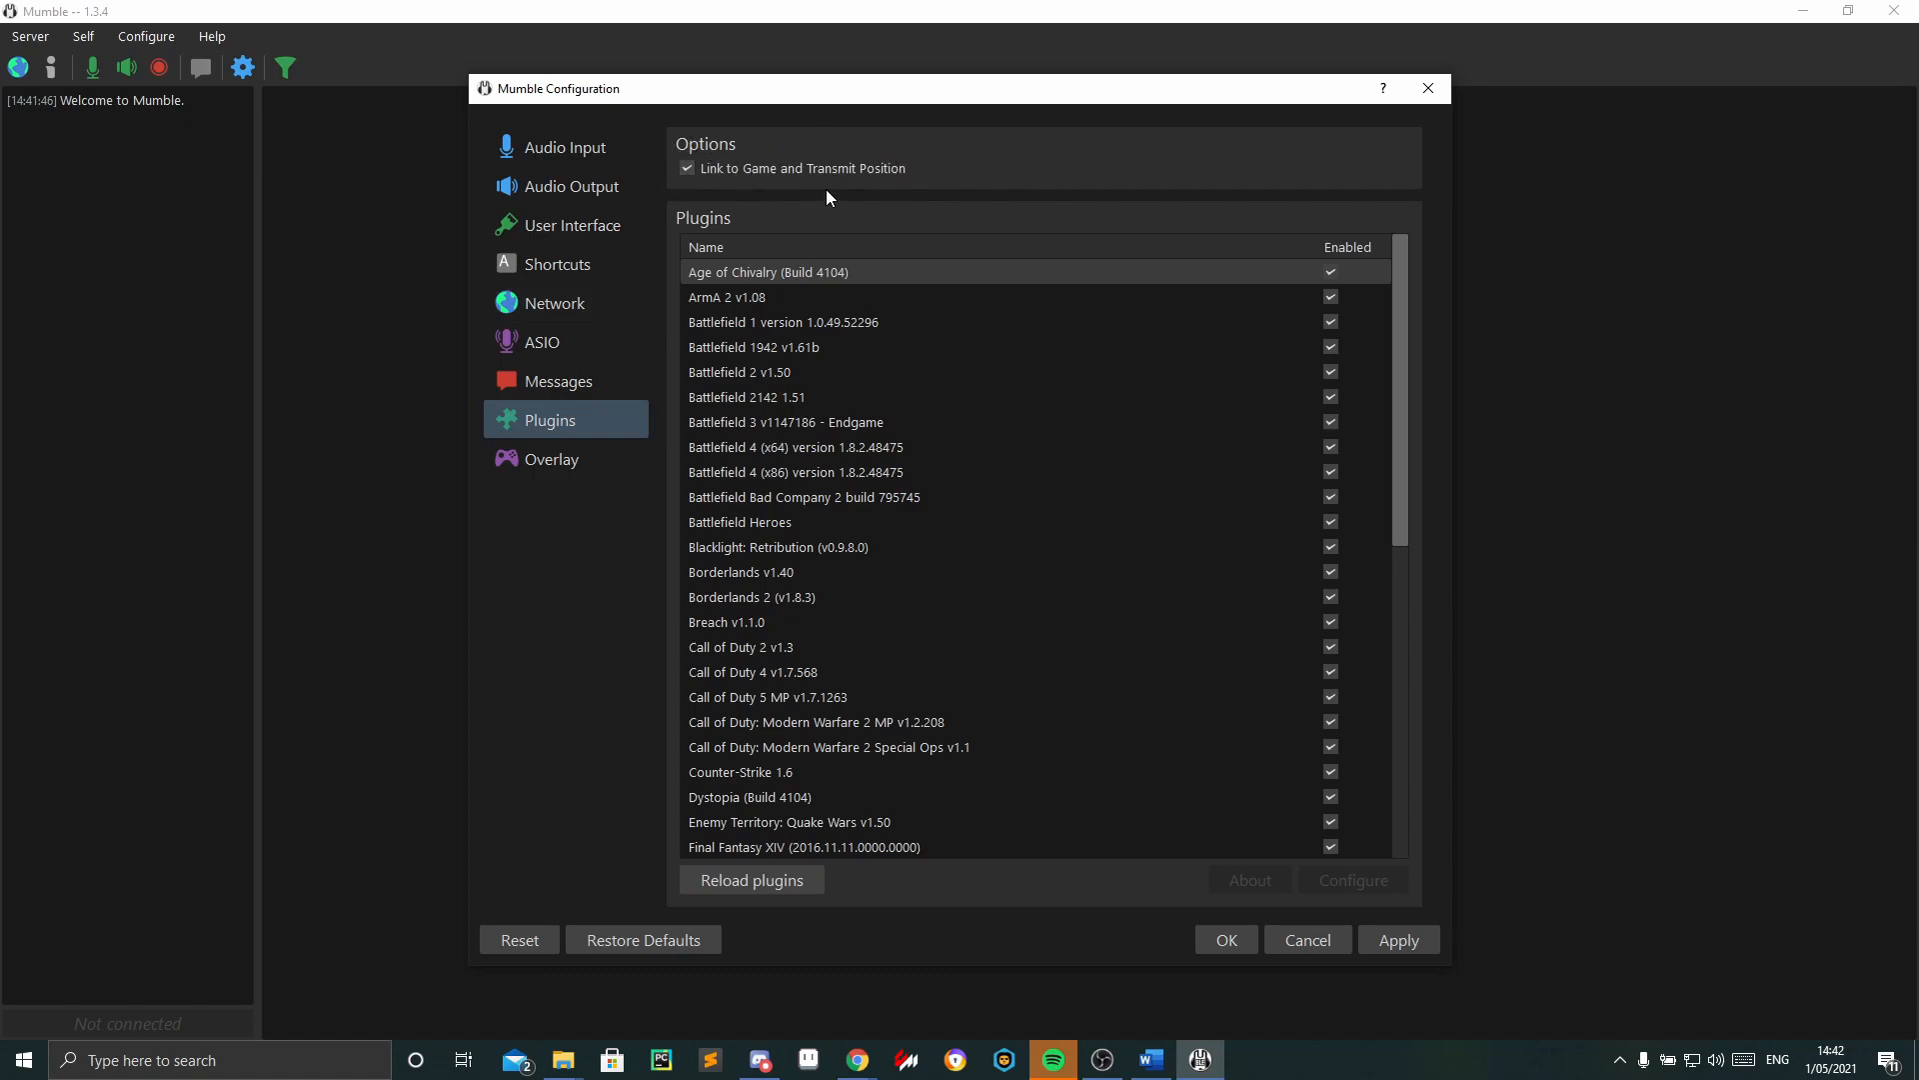
pyautogui.scroll(-8, 1330, 300)
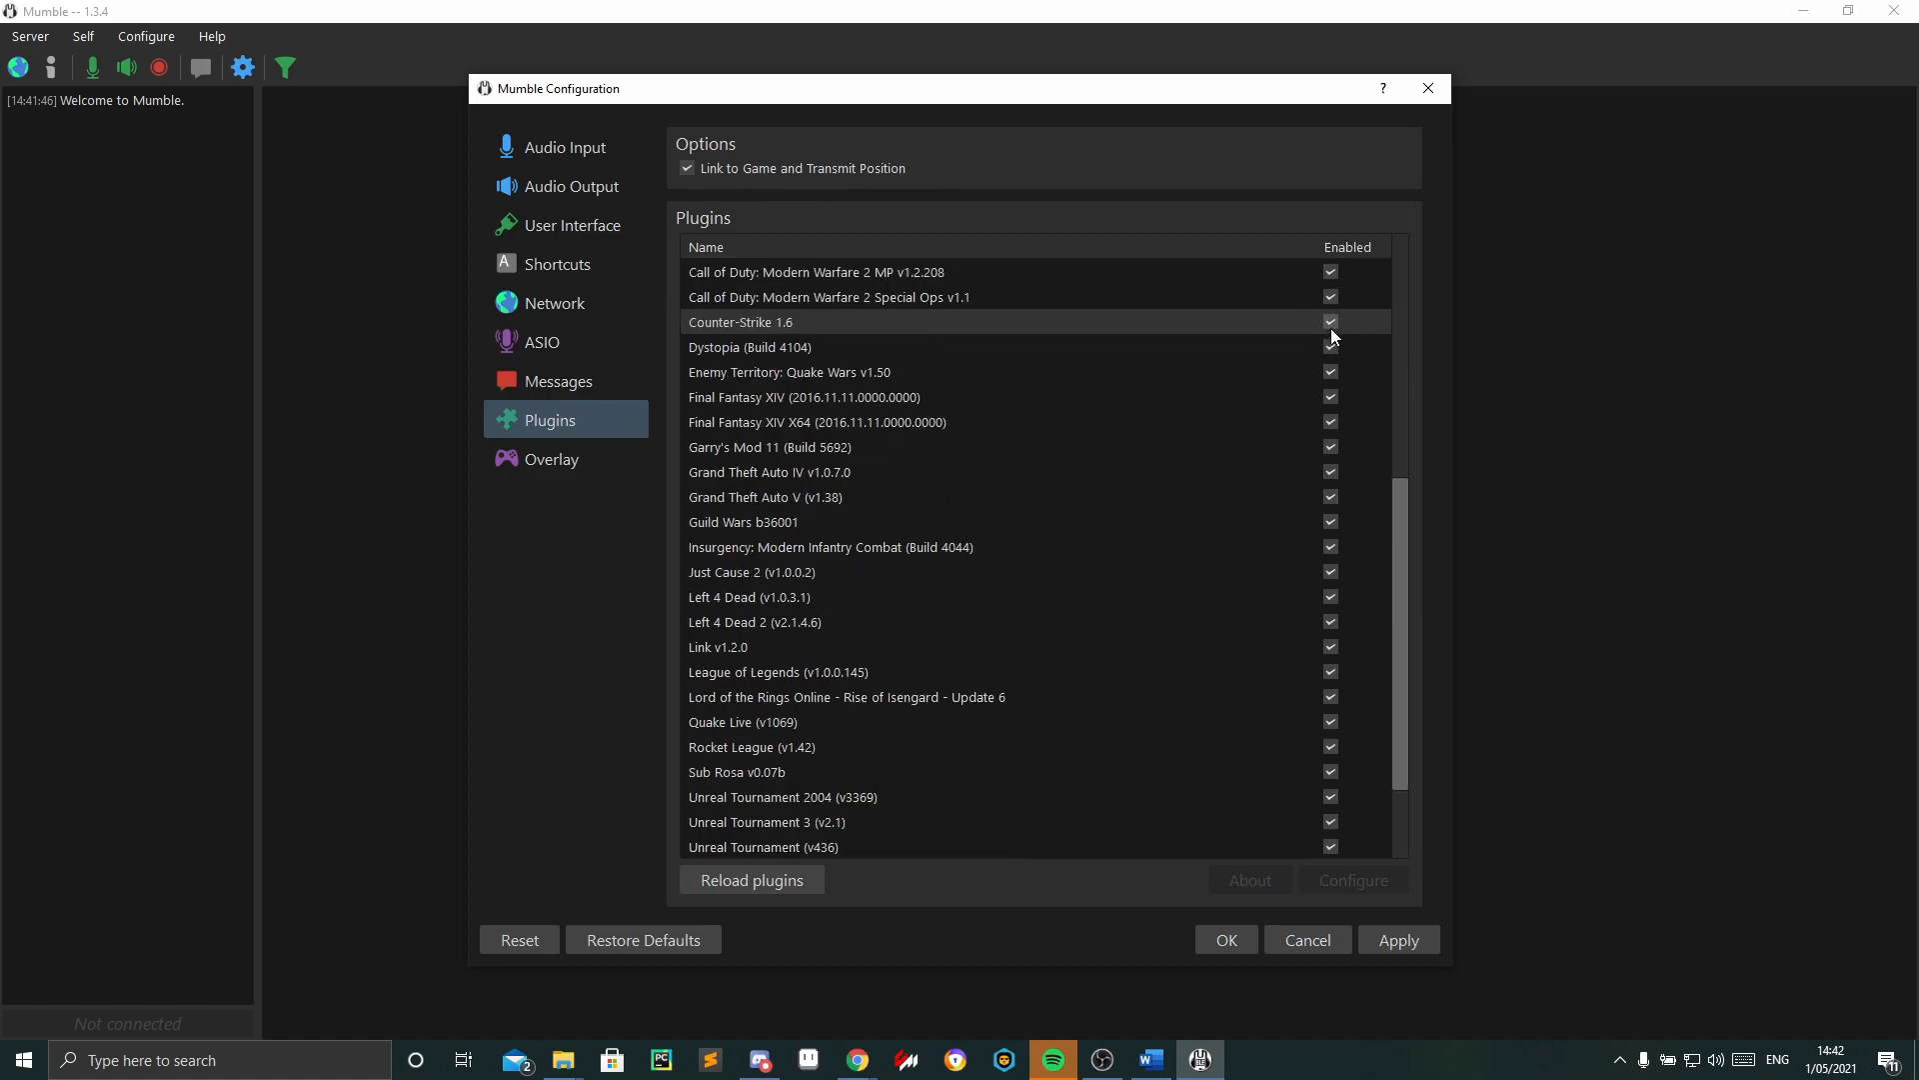
pyautogui.scroll(8, 1326, 680)
pyautogui.scroll(-4, 873, 537)
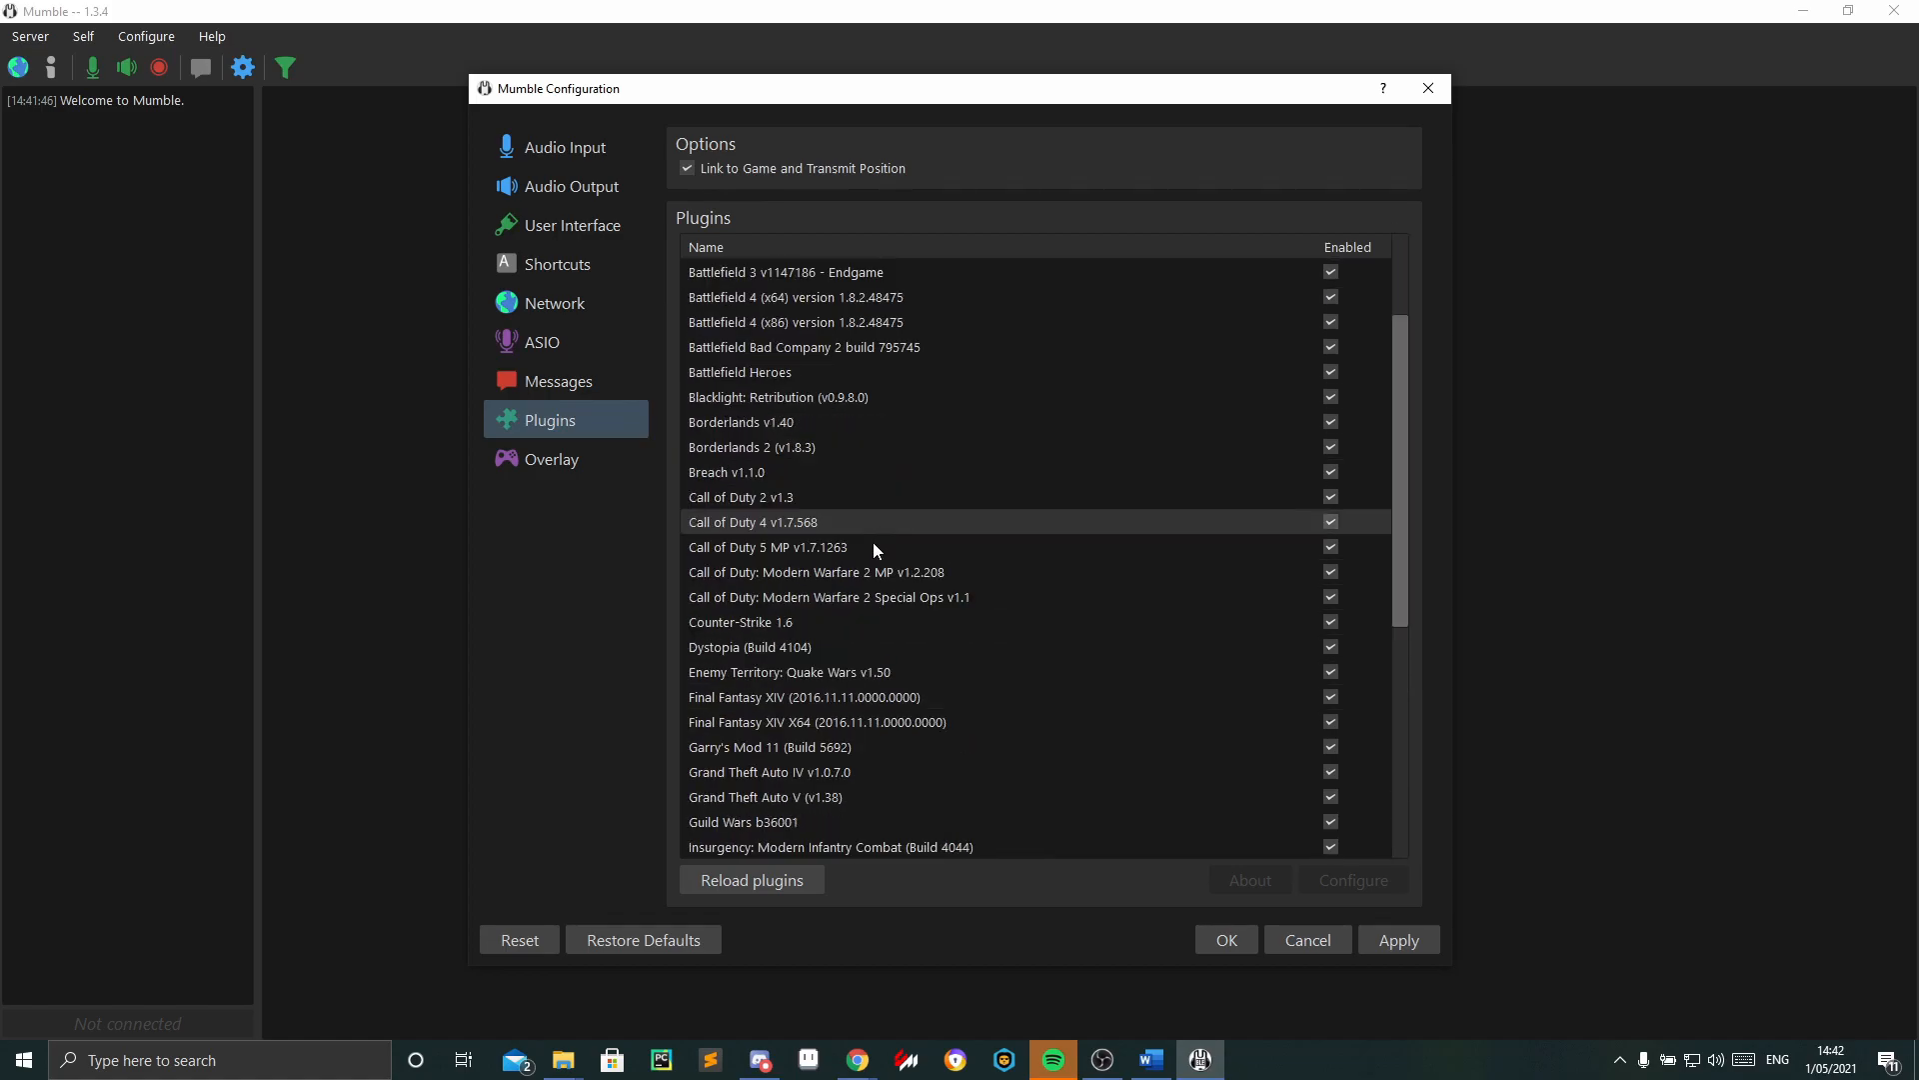
pyautogui.scroll(-5, 808, 771)
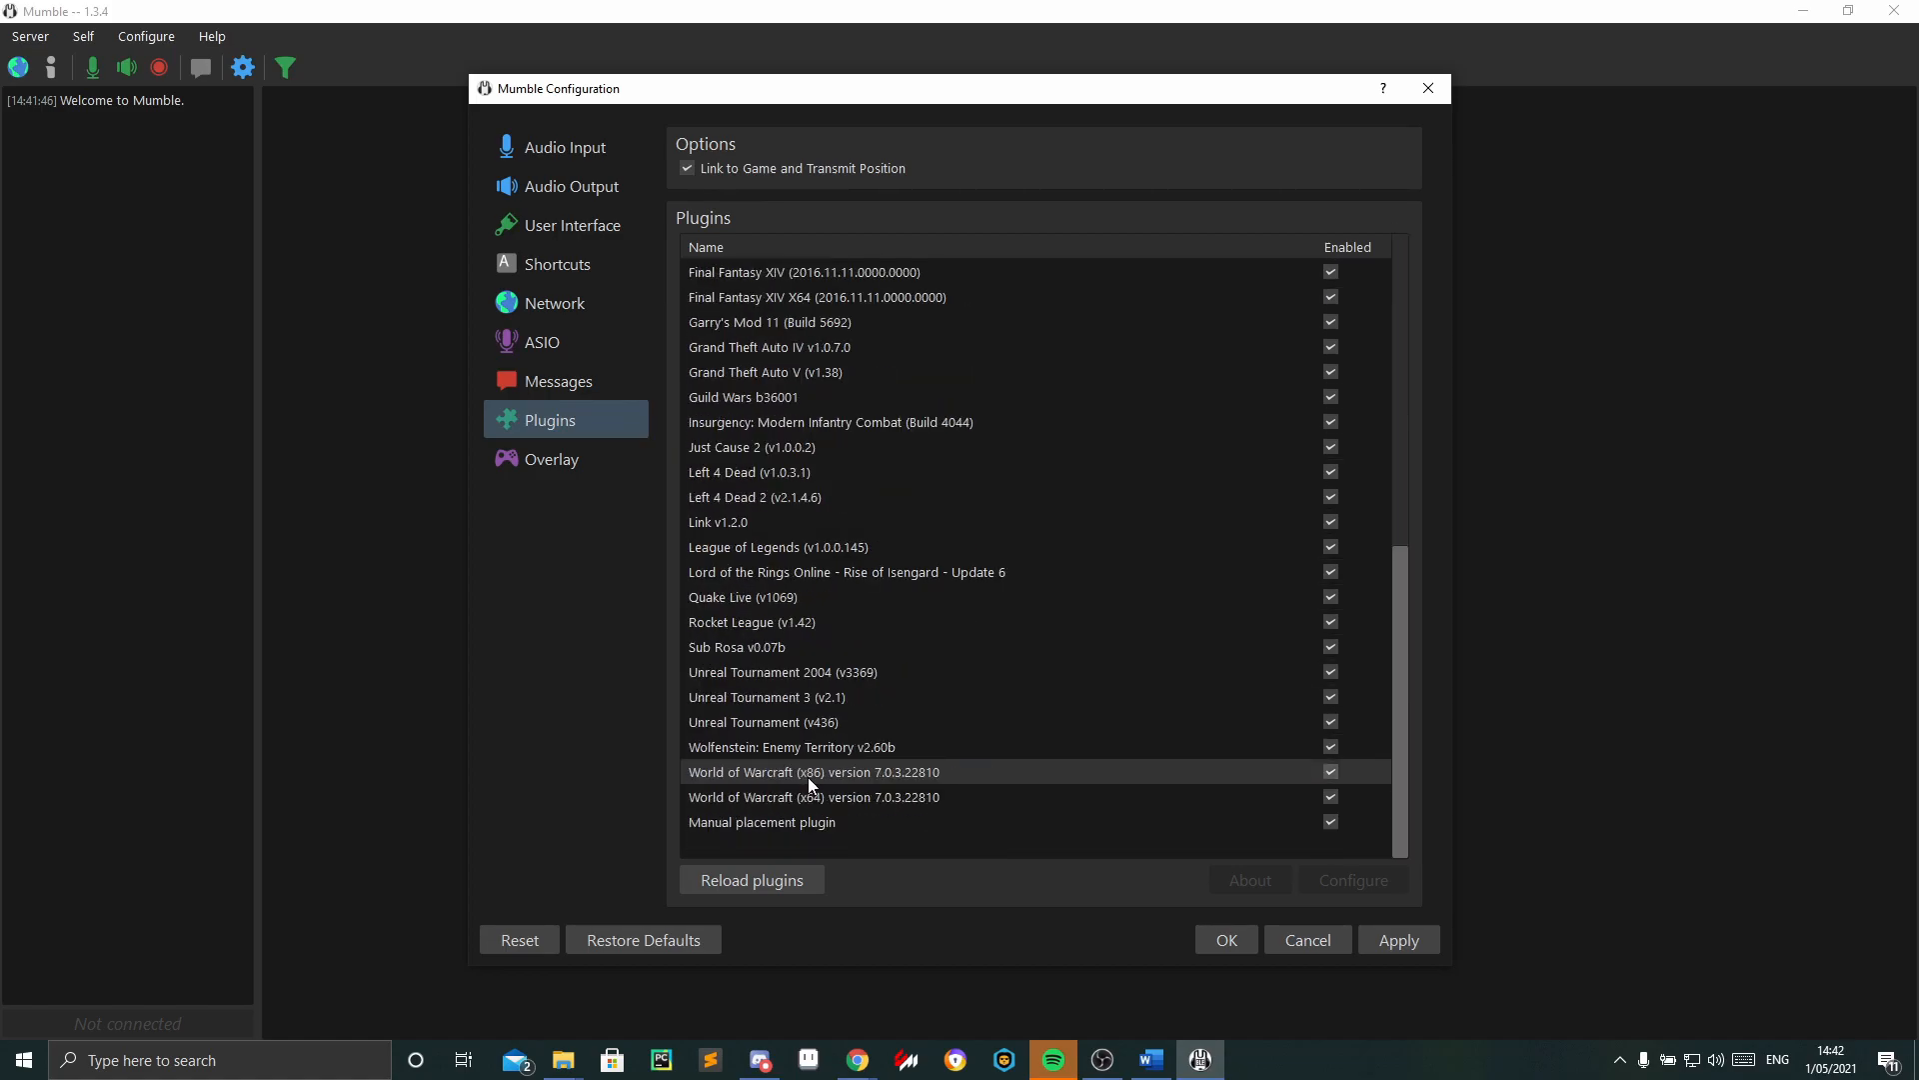
pyautogui.scroll(8, 830, 712)
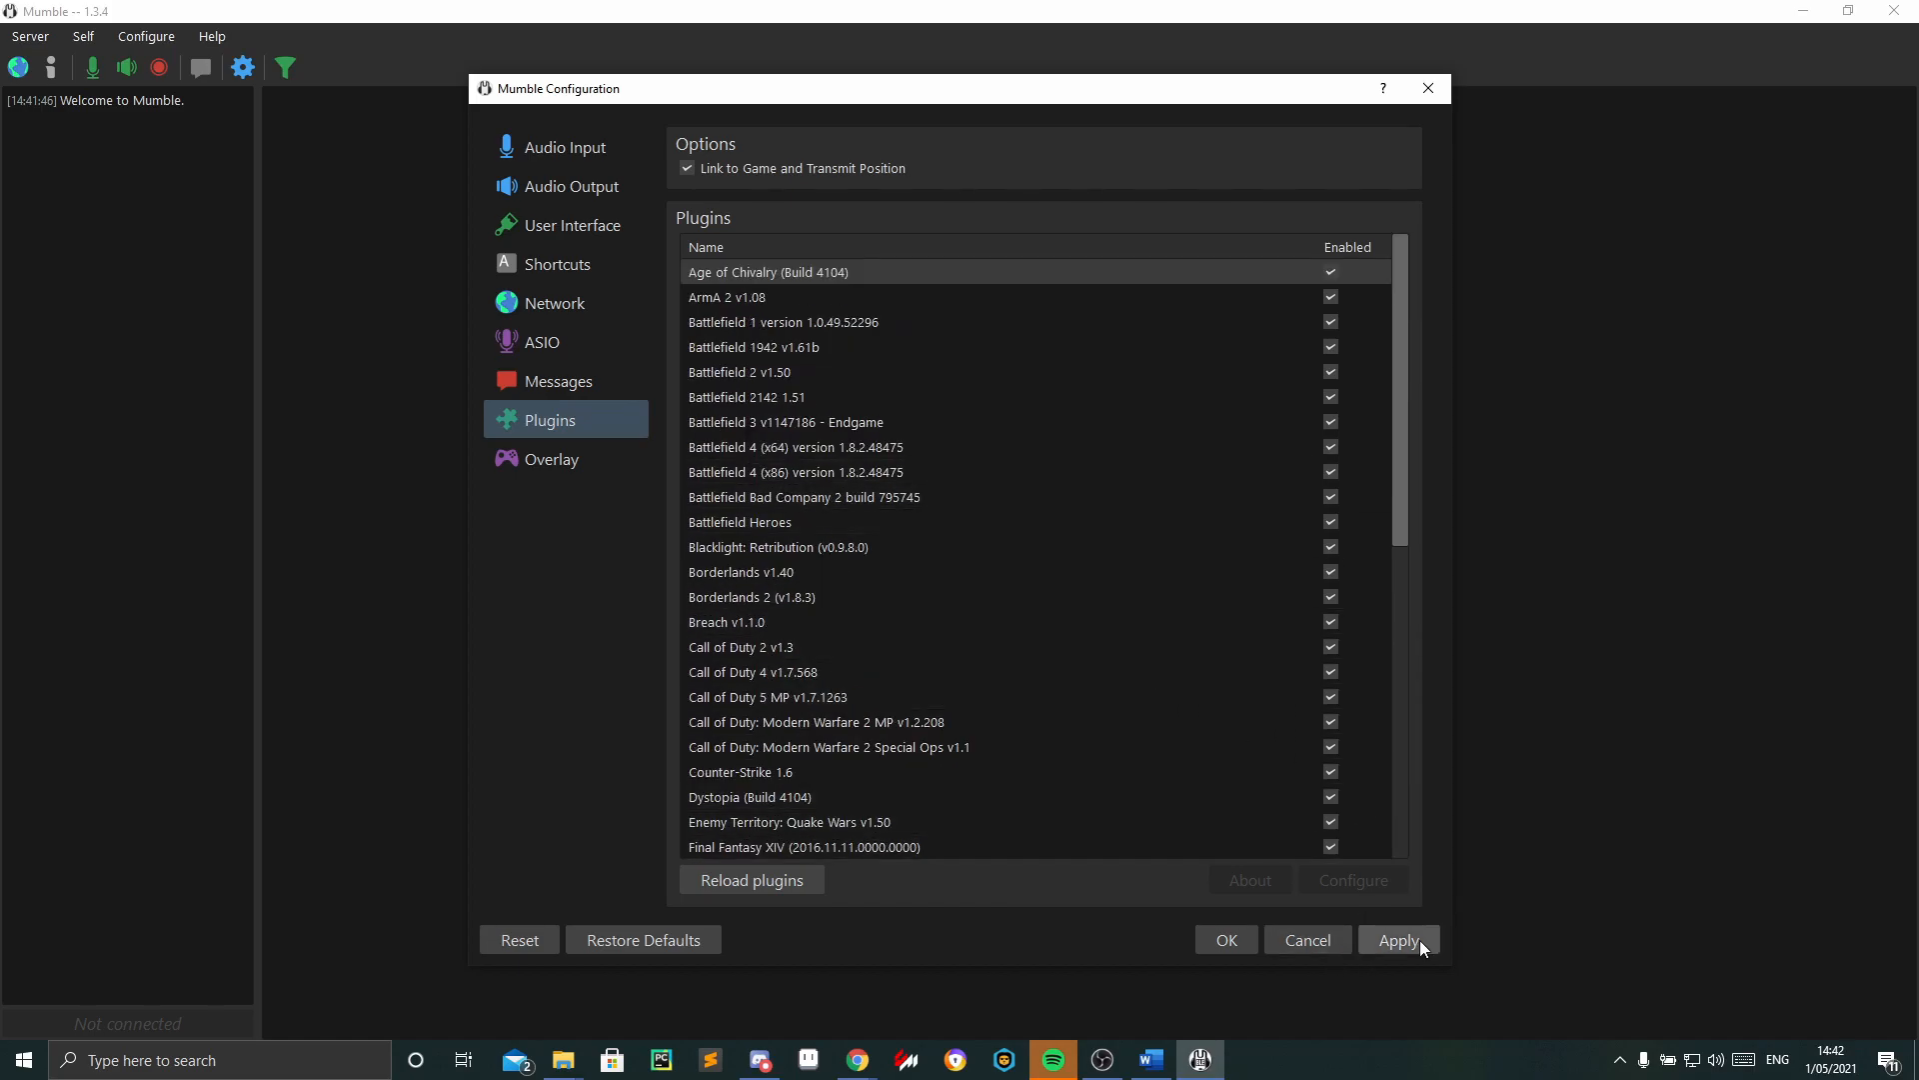
pyautogui.click(1248, 940)
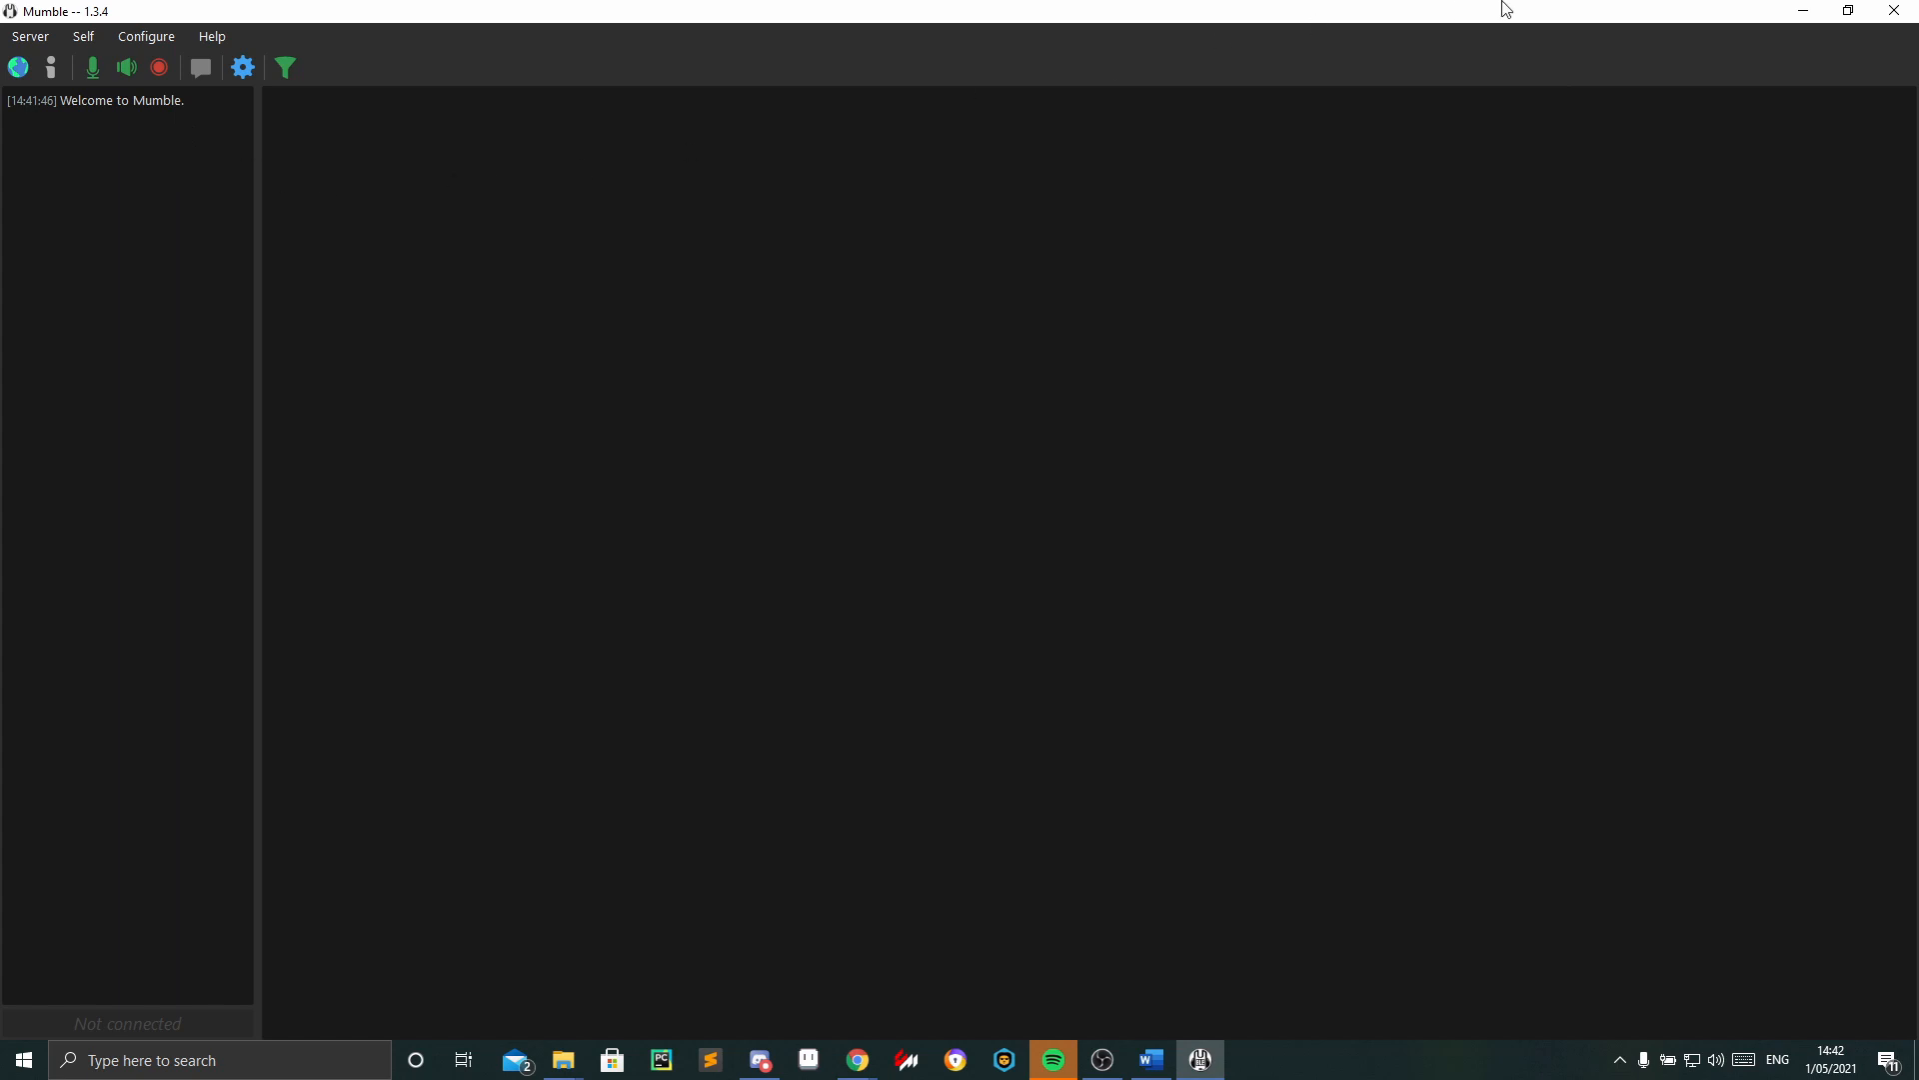
# Minimize Mumble and switch to the Chrome window showing proximity chat-0.1 (1).zip on Google Drive, maximized.
pyautogui.click(1803, 10)
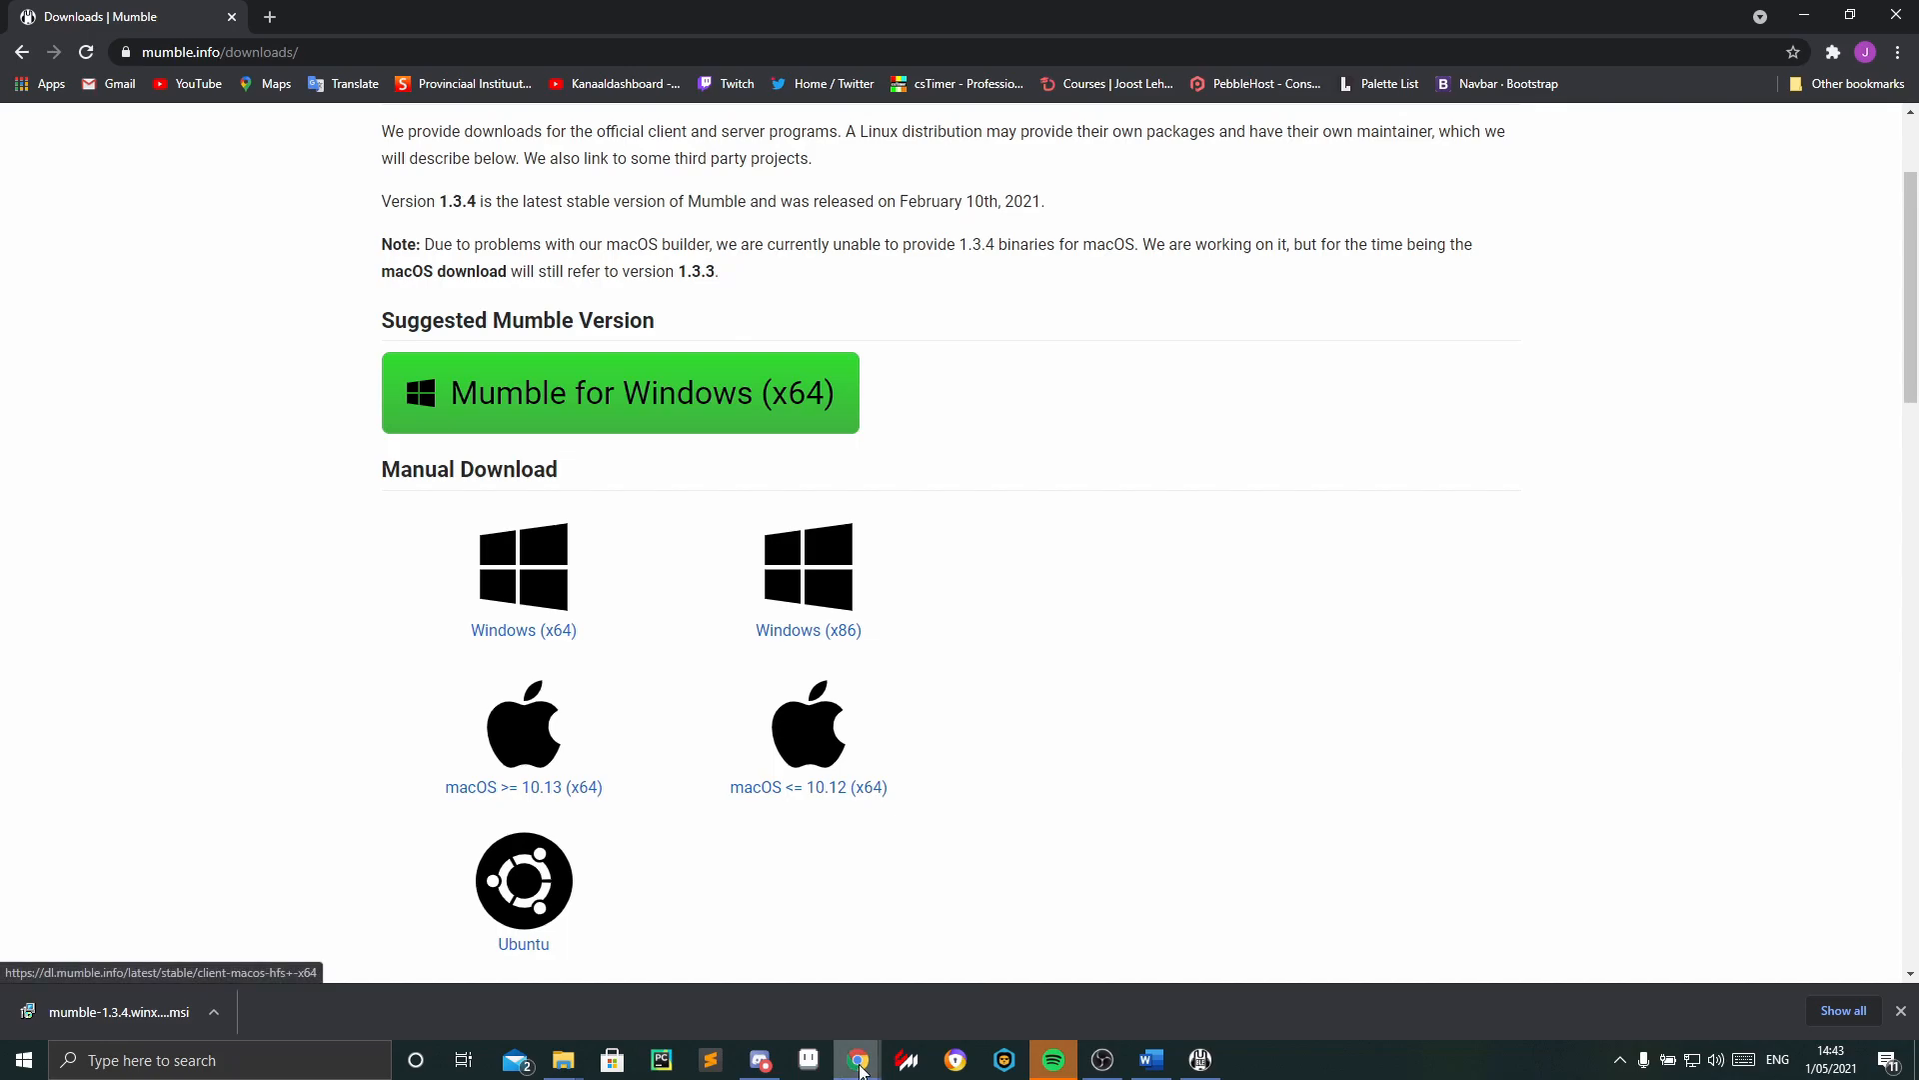
pyautogui.moveTo(861, 1067)
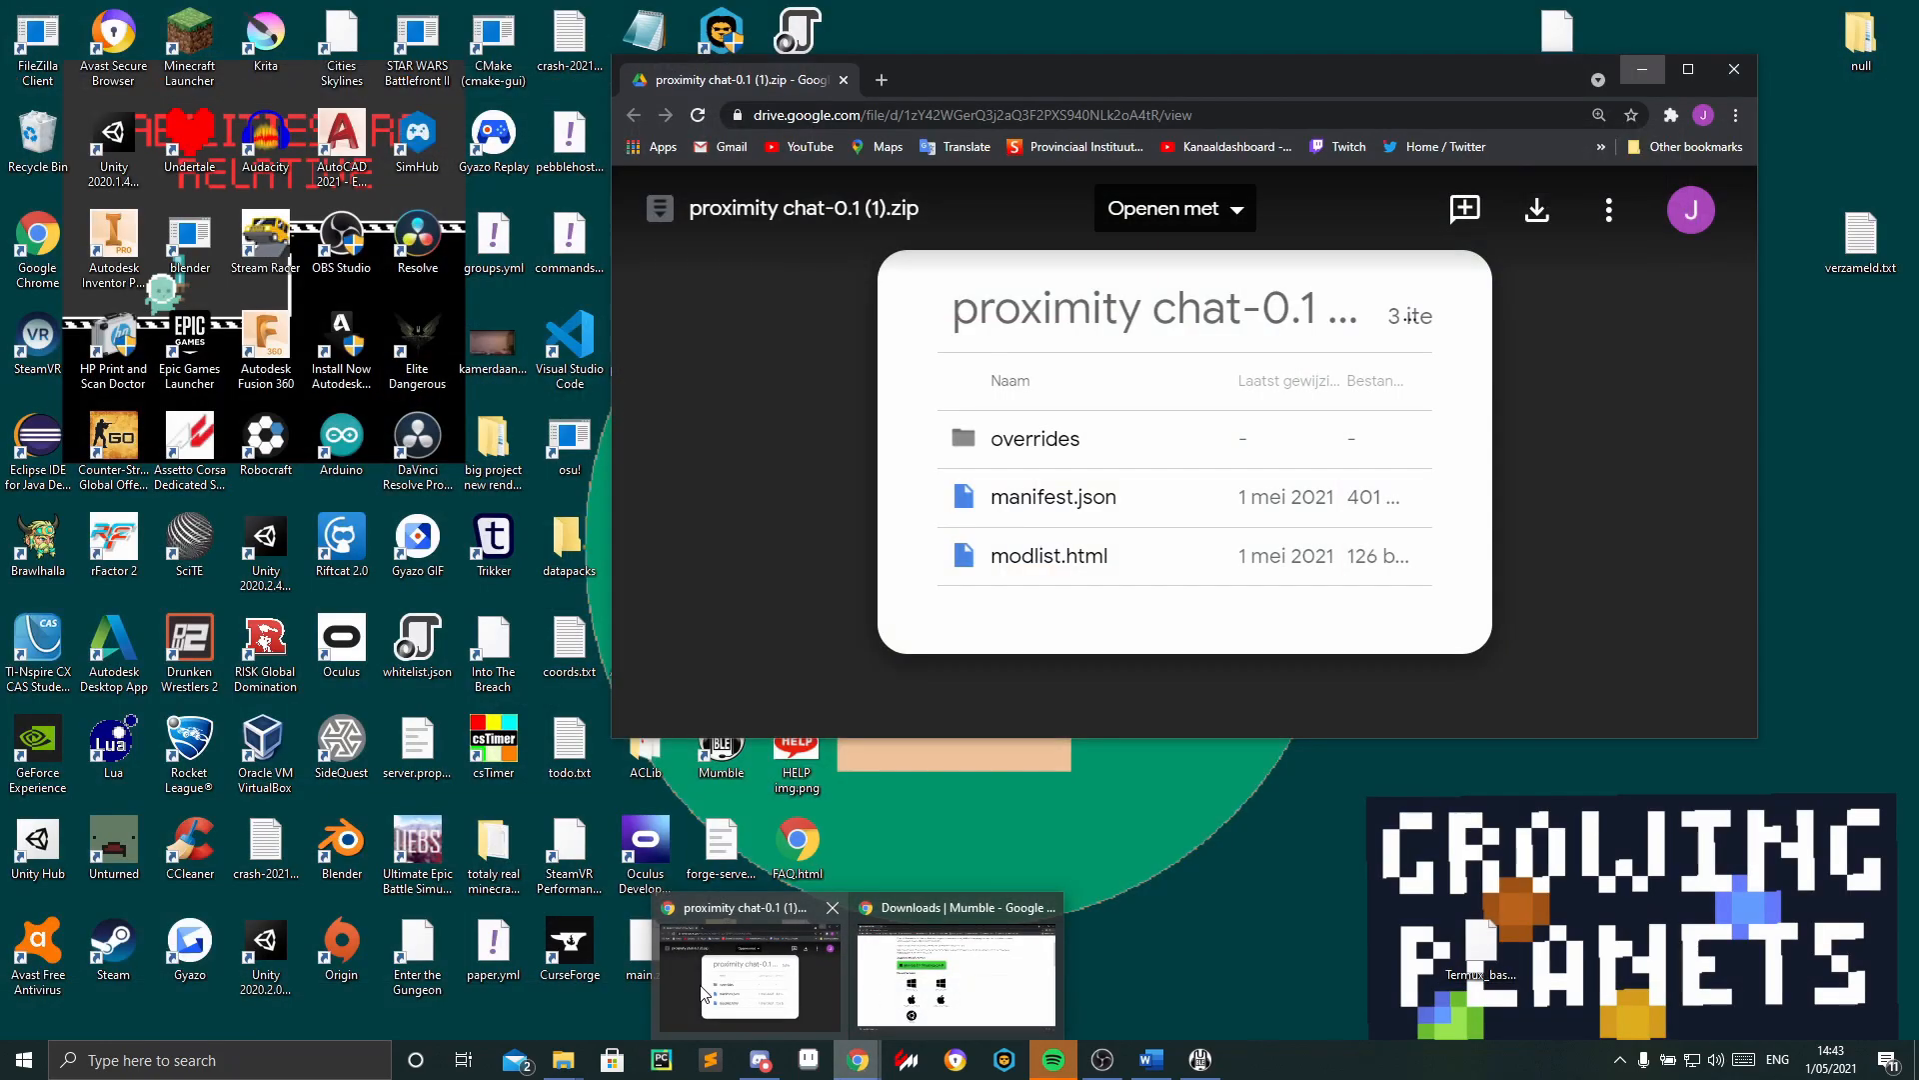
pyautogui.click(702, 986)
pyautogui.click(1698, 64)
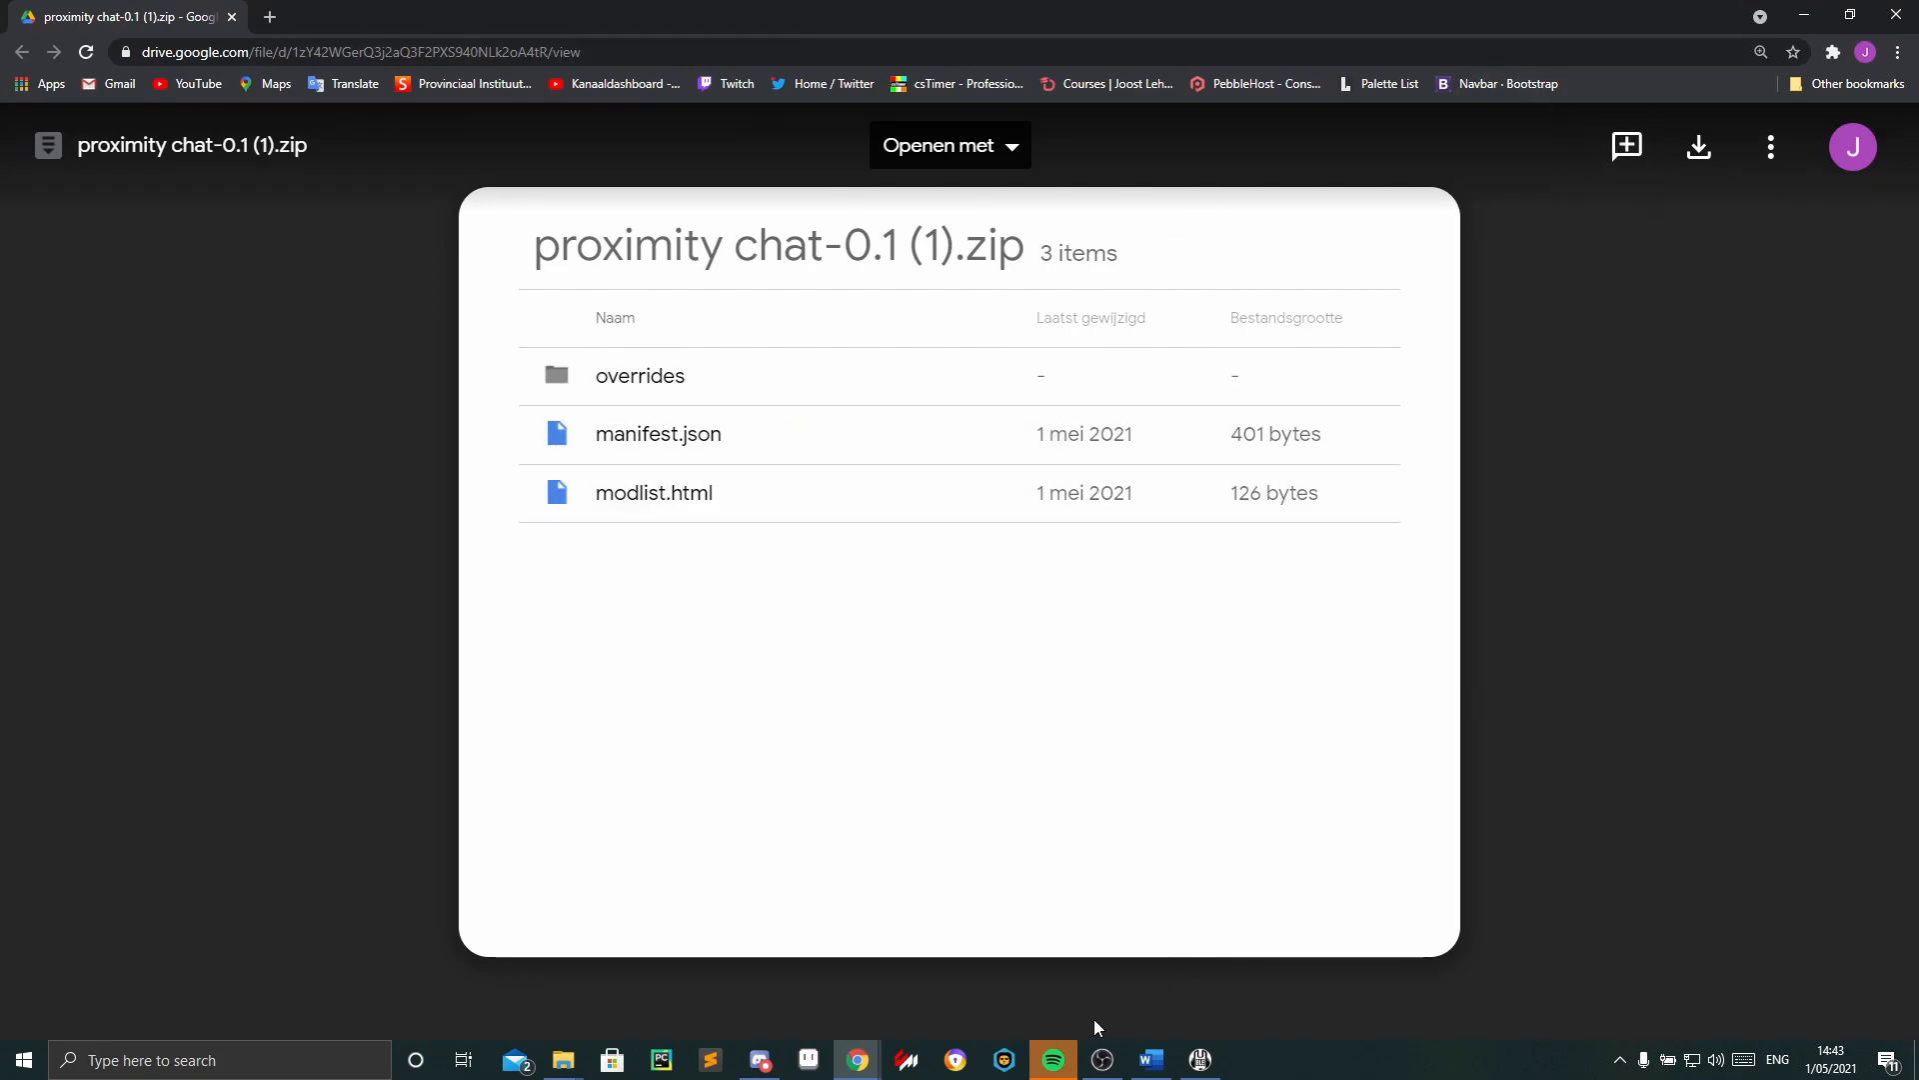
# Search for "mumble link" in a new tab and open the MumbleLink mod page on CurseForge.
pyautogui.click(270, 17)
pyautogui.write('mumbl')
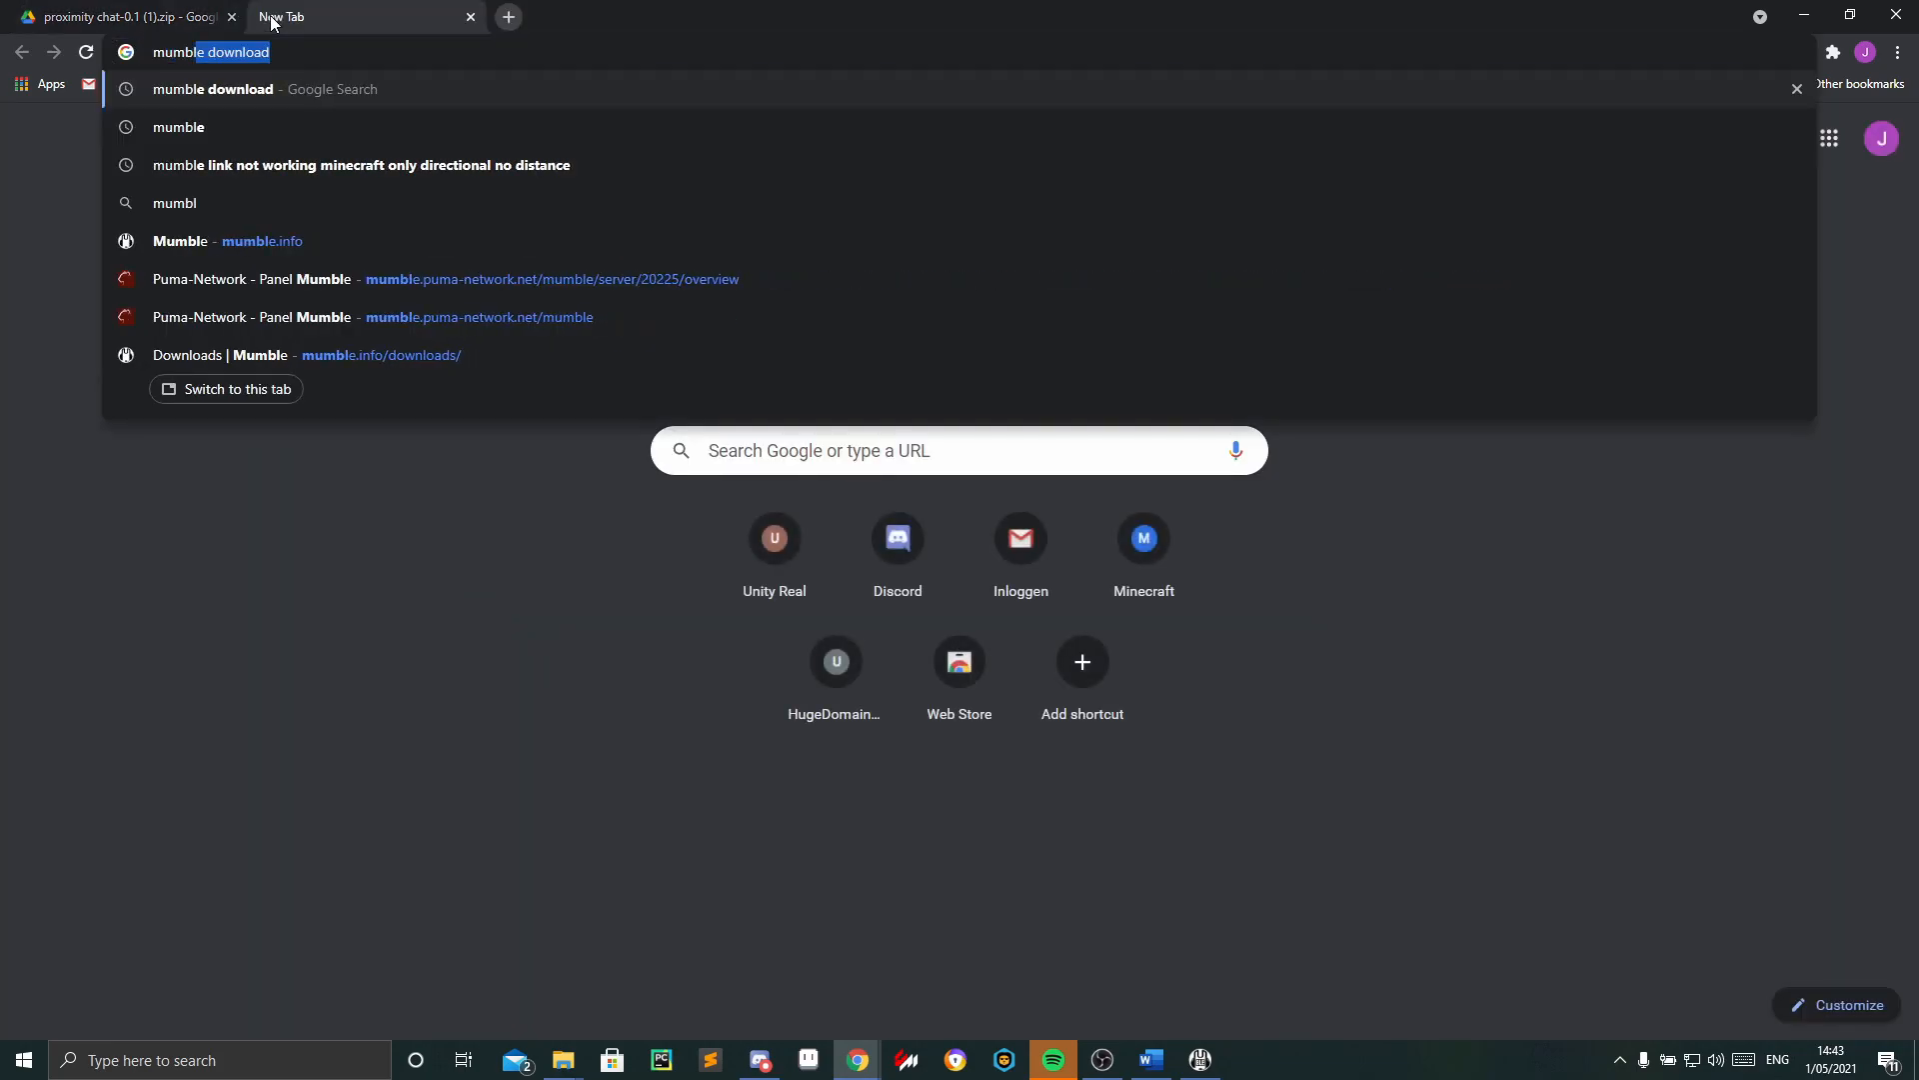
pyautogui.write('e link')
pyautogui.press('Return')
pyautogui.moveTo(621, 152); pyautogui.dragTo(268, 157)
pyautogui.press('BackSpace')
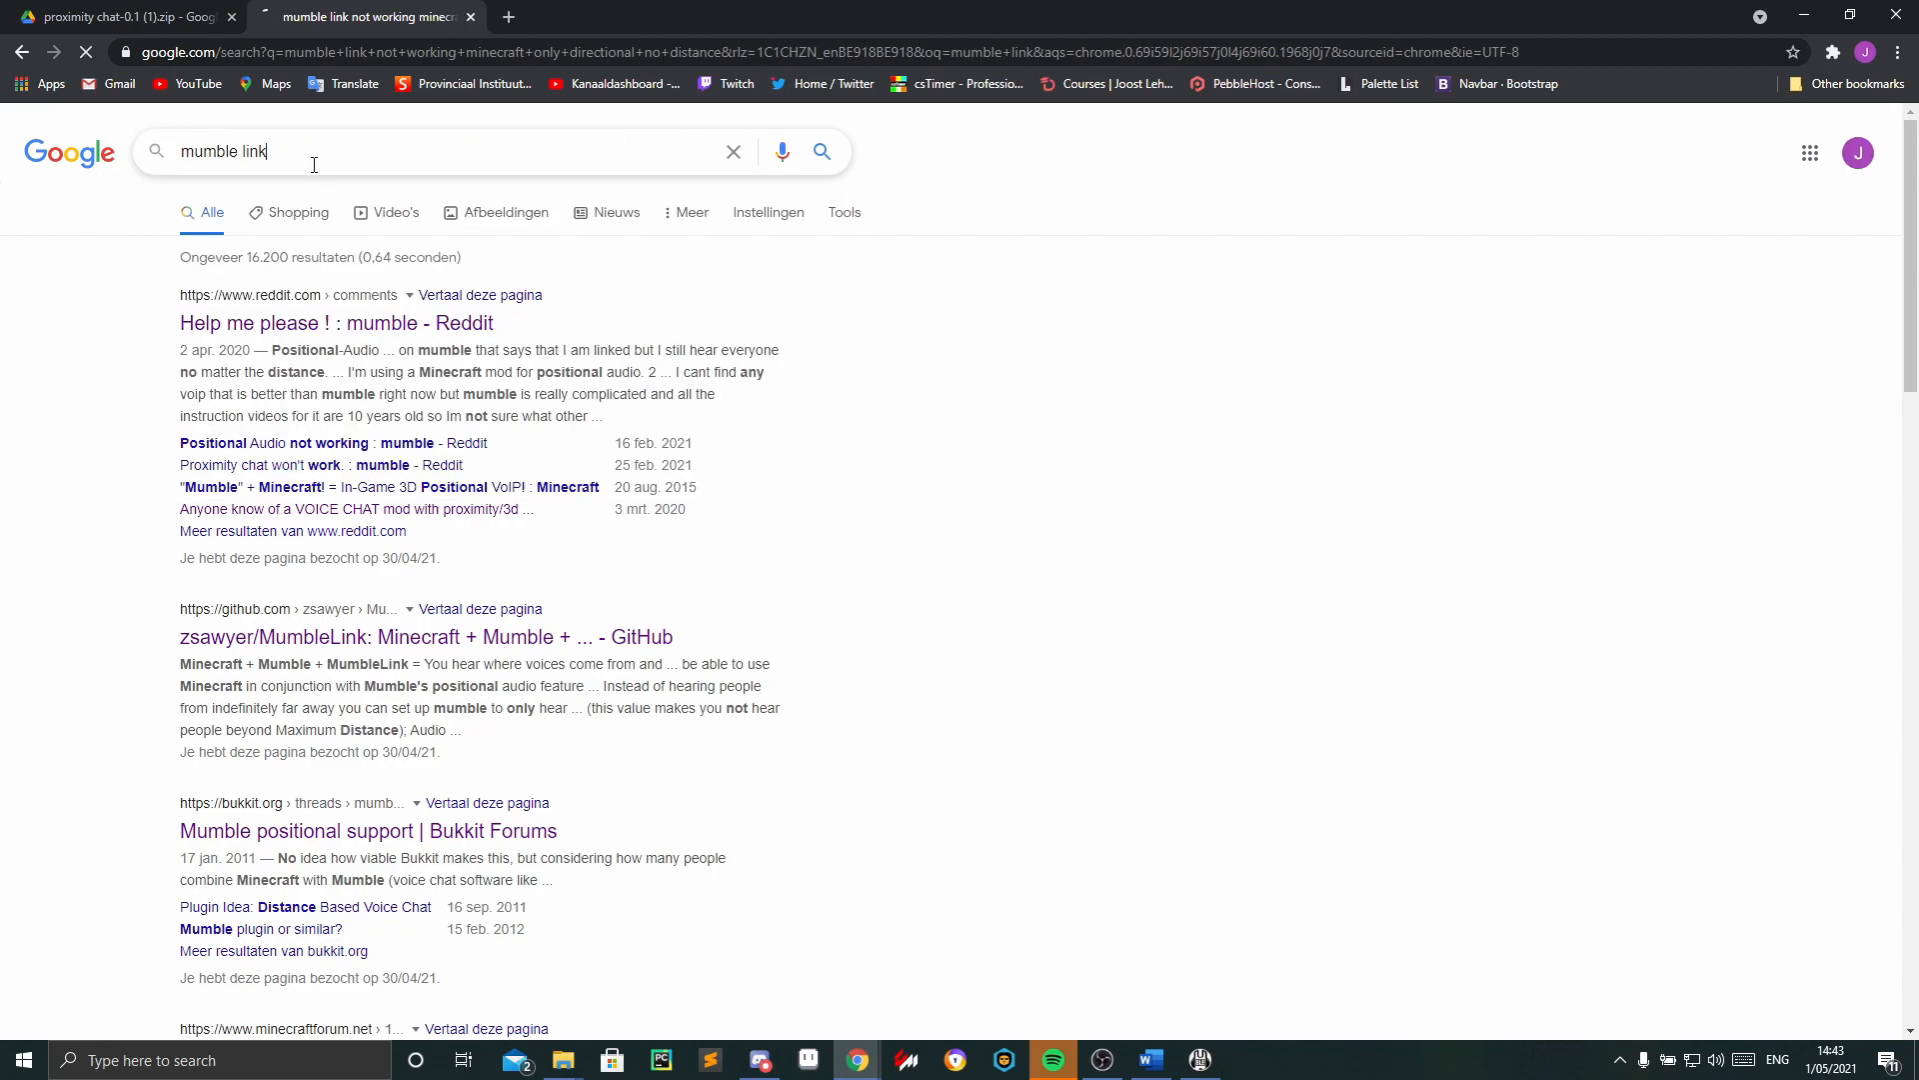
pyautogui.press('Return')
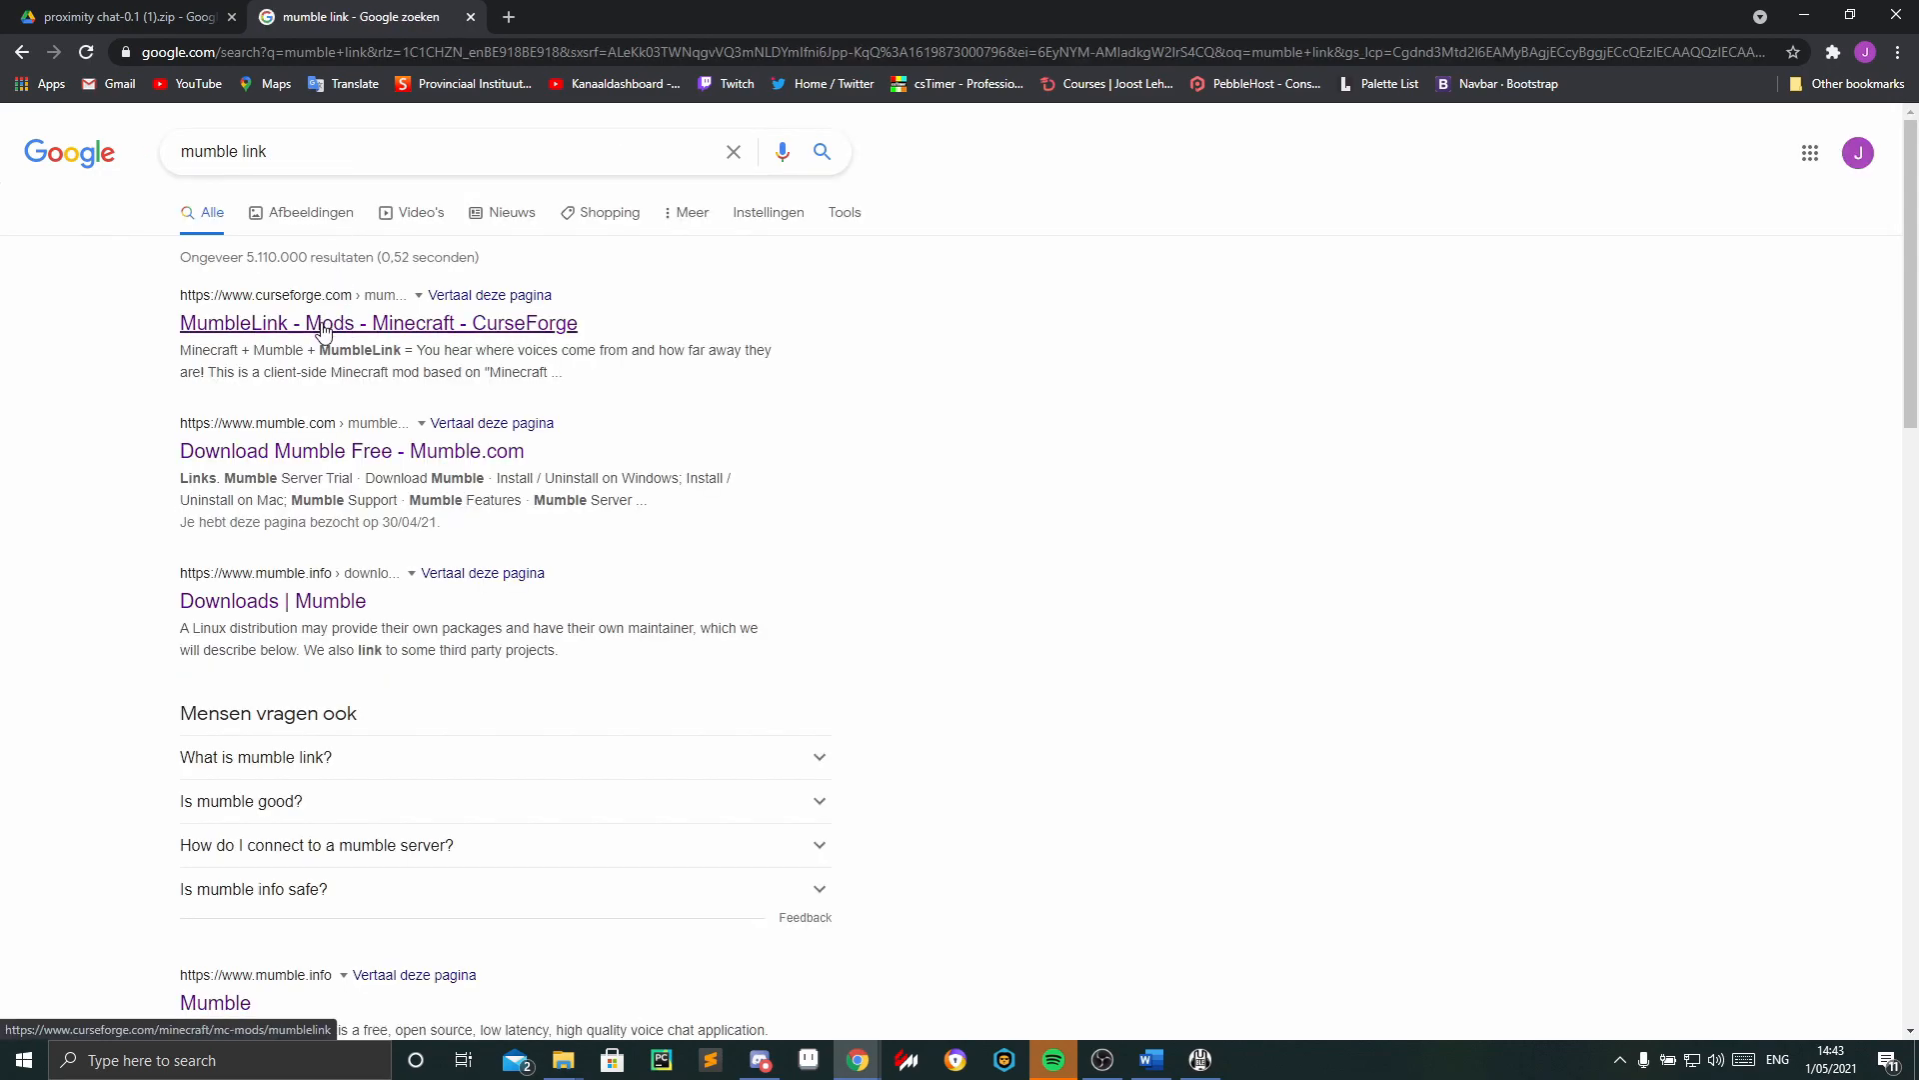
pyautogui.click(268, 333)
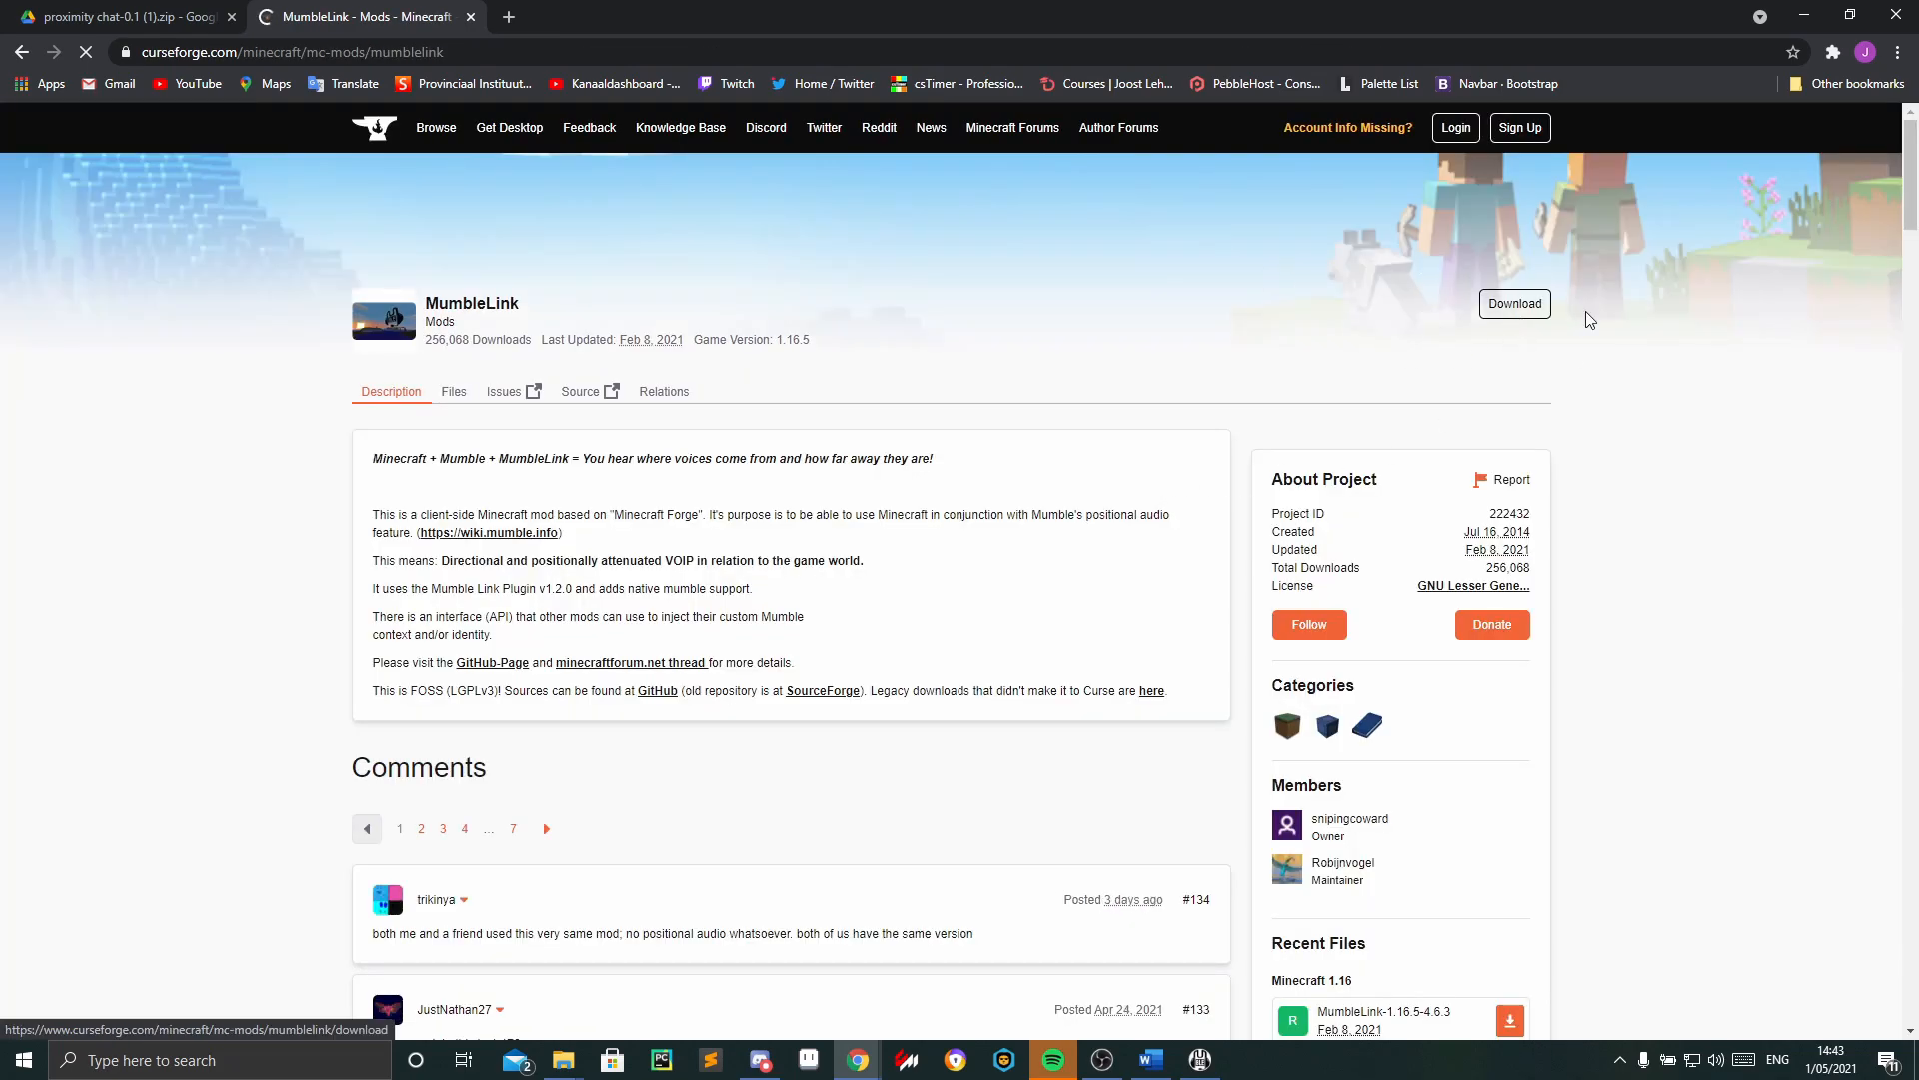
# Download proximity chat-0.1 (1).zip from Google Drive and minimize the browser windows.
pyautogui.click(177, 12)
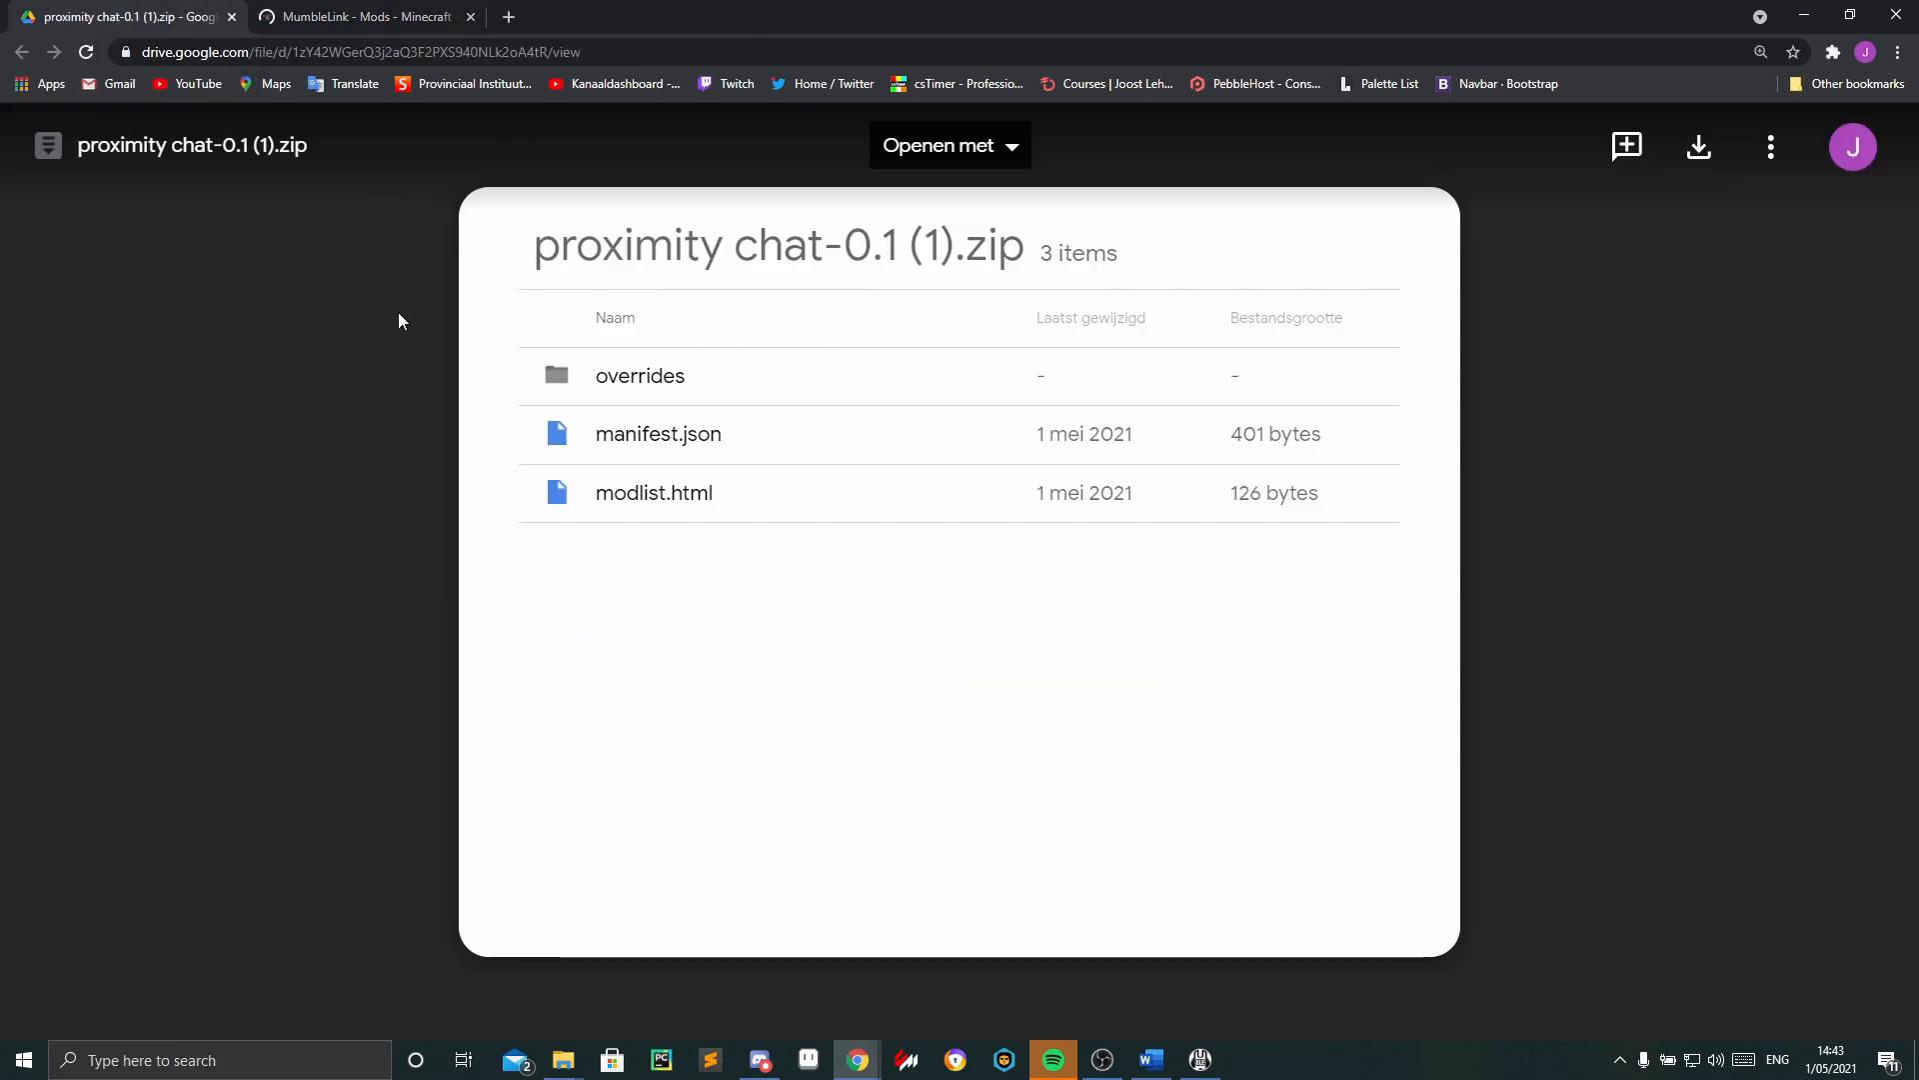
pyautogui.click(1702, 148)
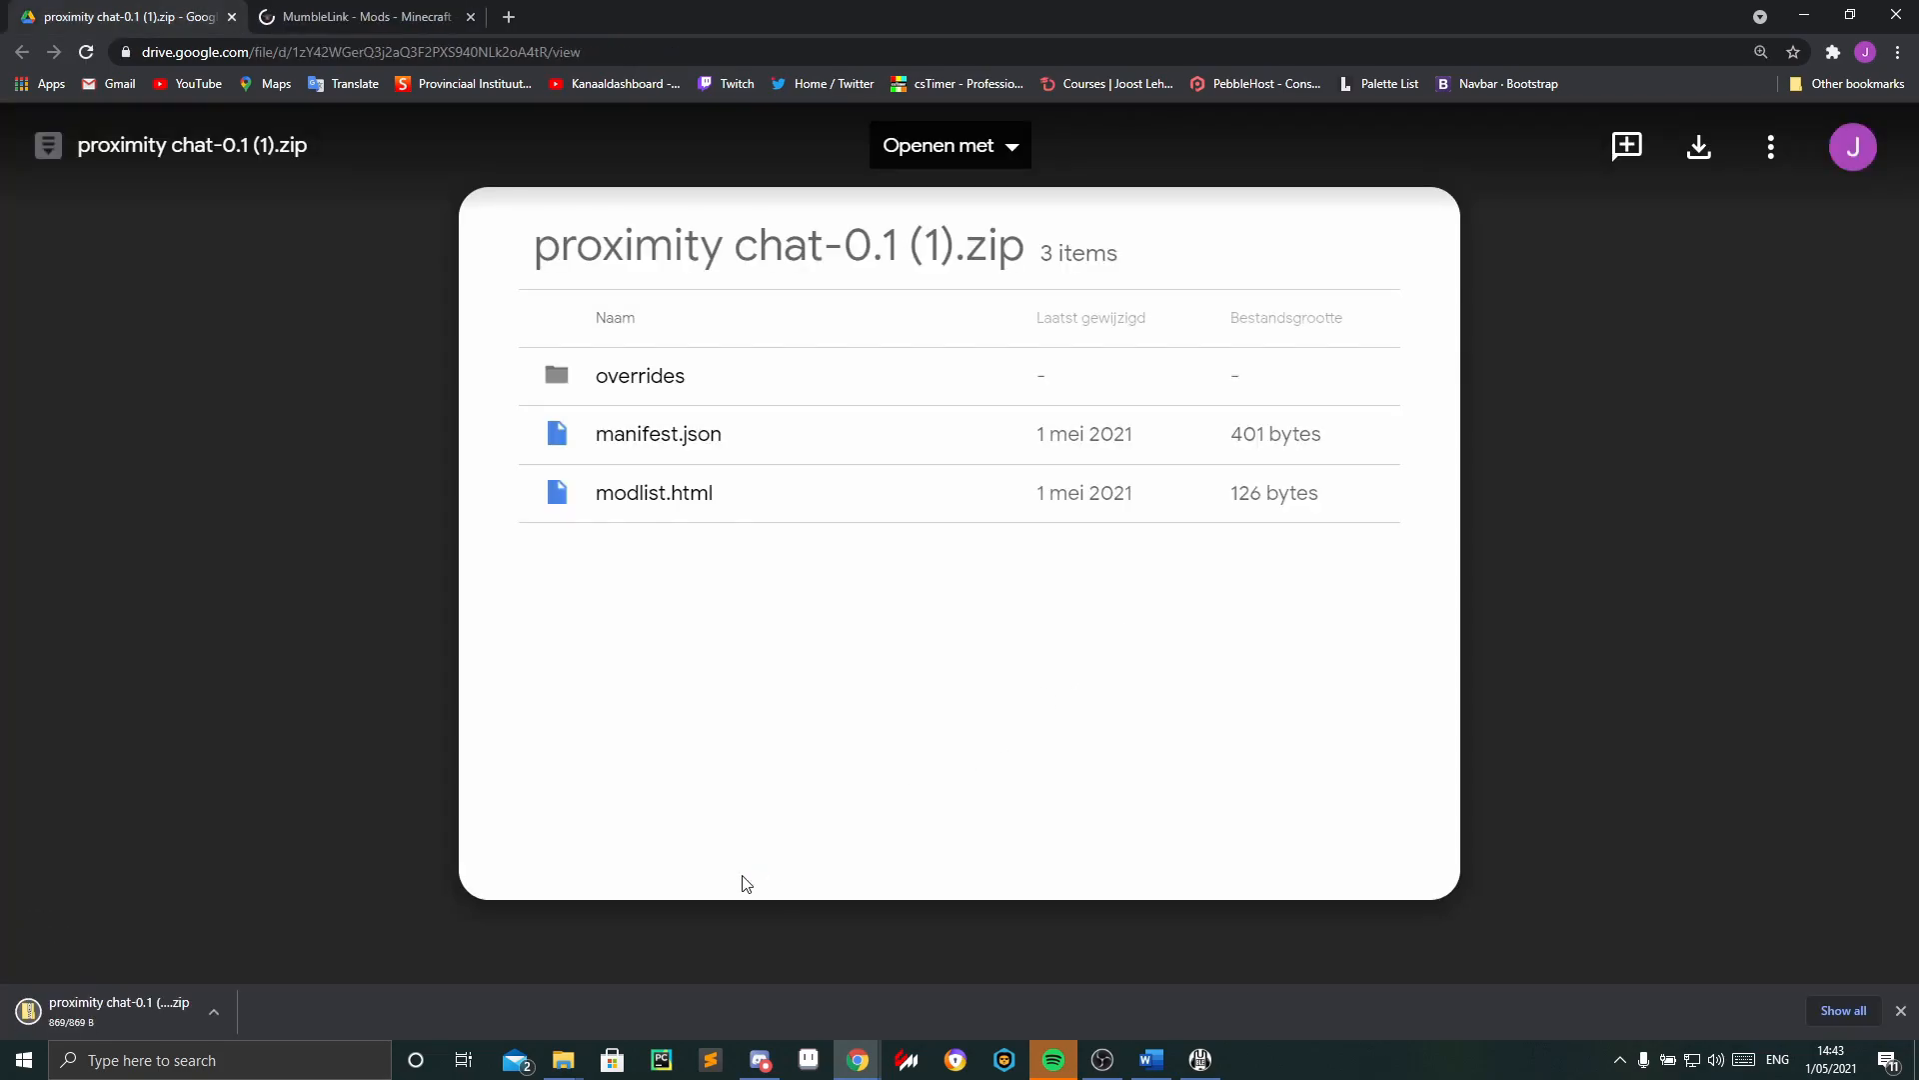
pyautogui.click(1818, 15)
pyautogui.click(1811, 14)
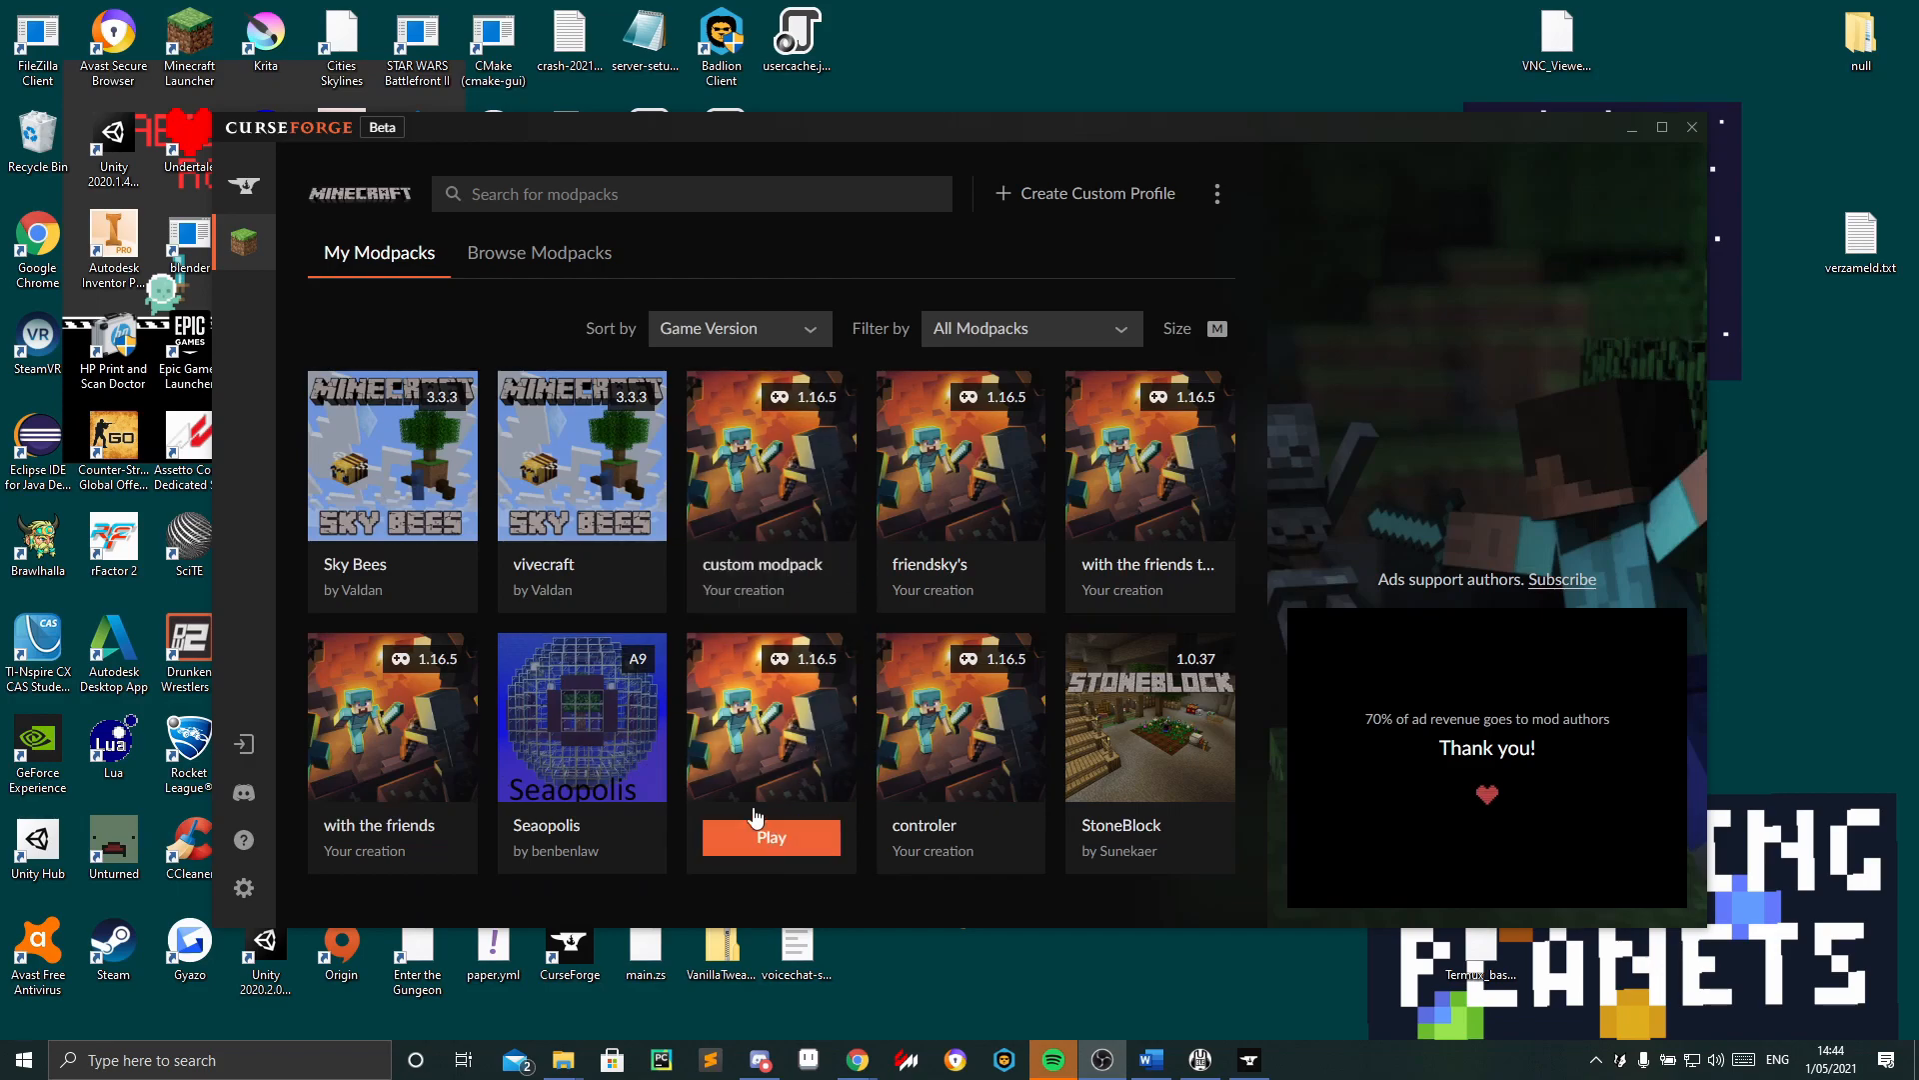
pyautogui.click(1086, 195)
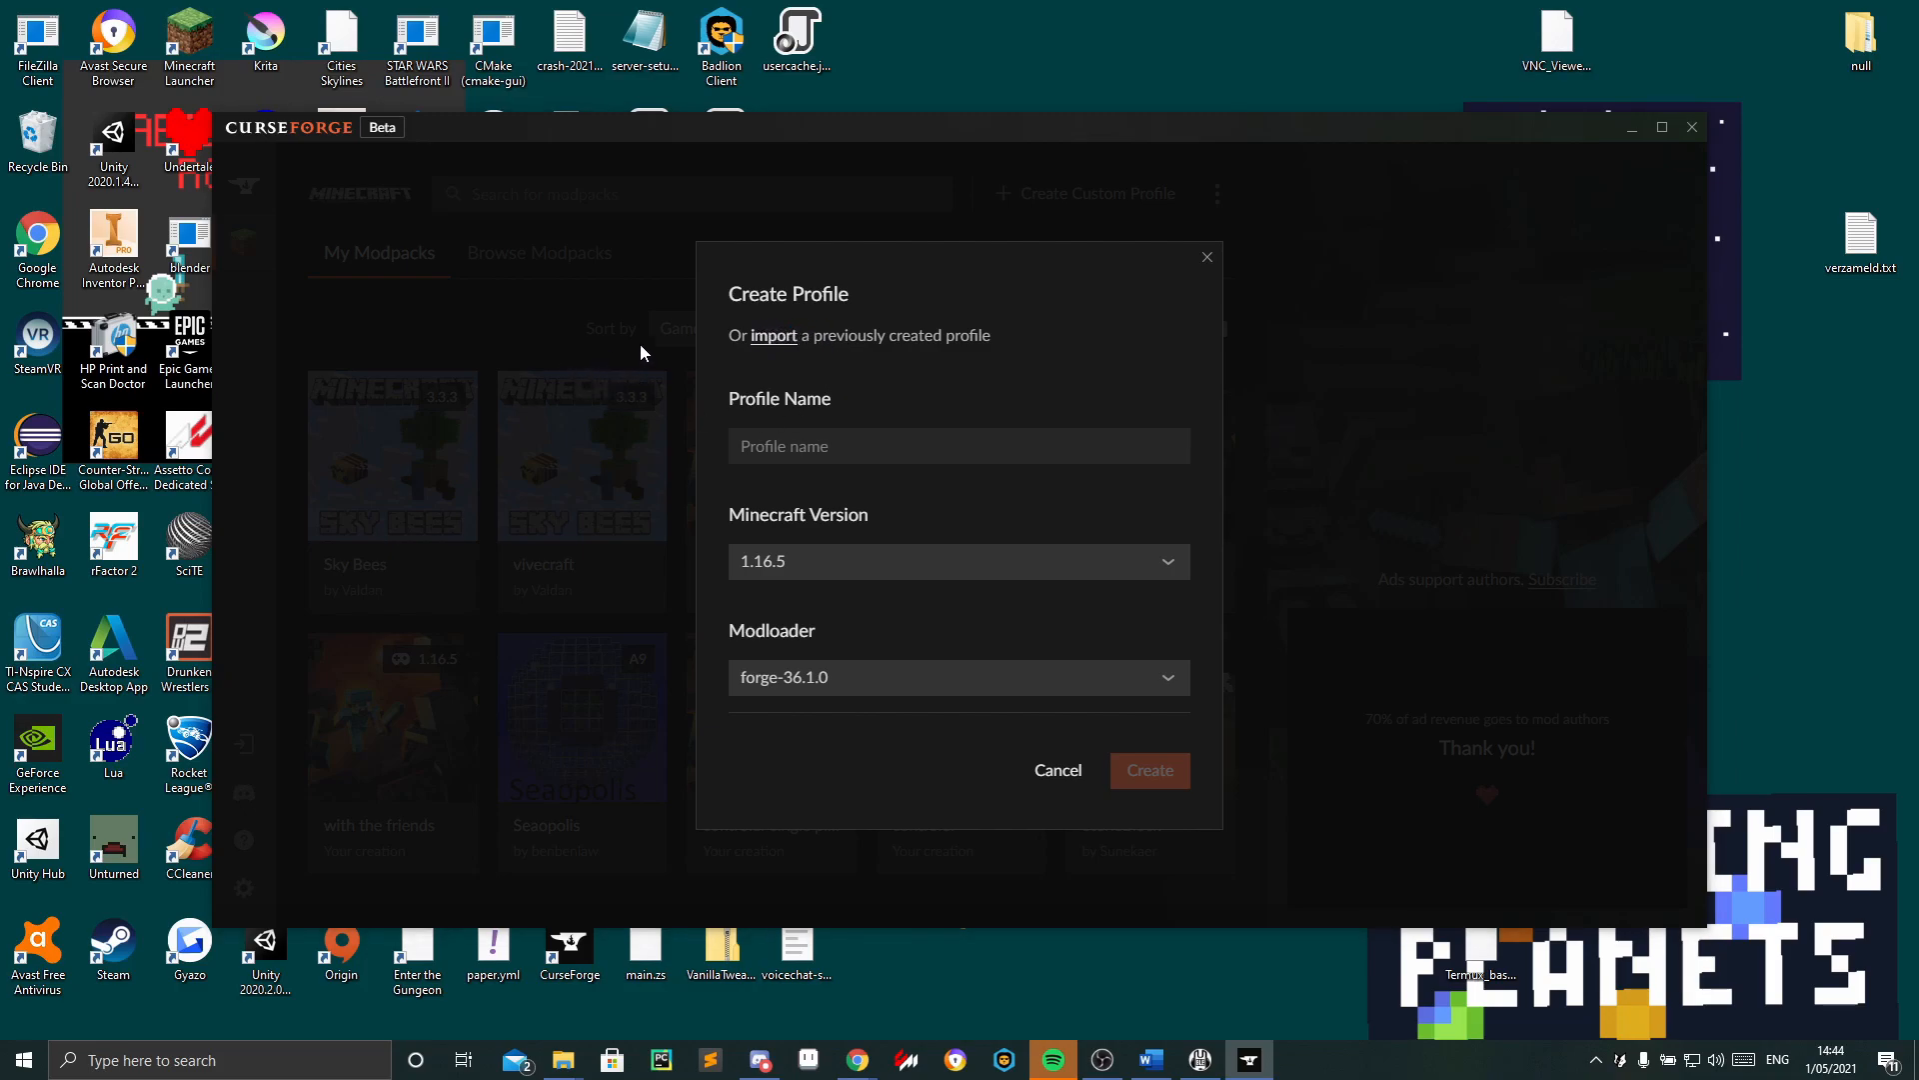
pyautogui.click(788, 338)
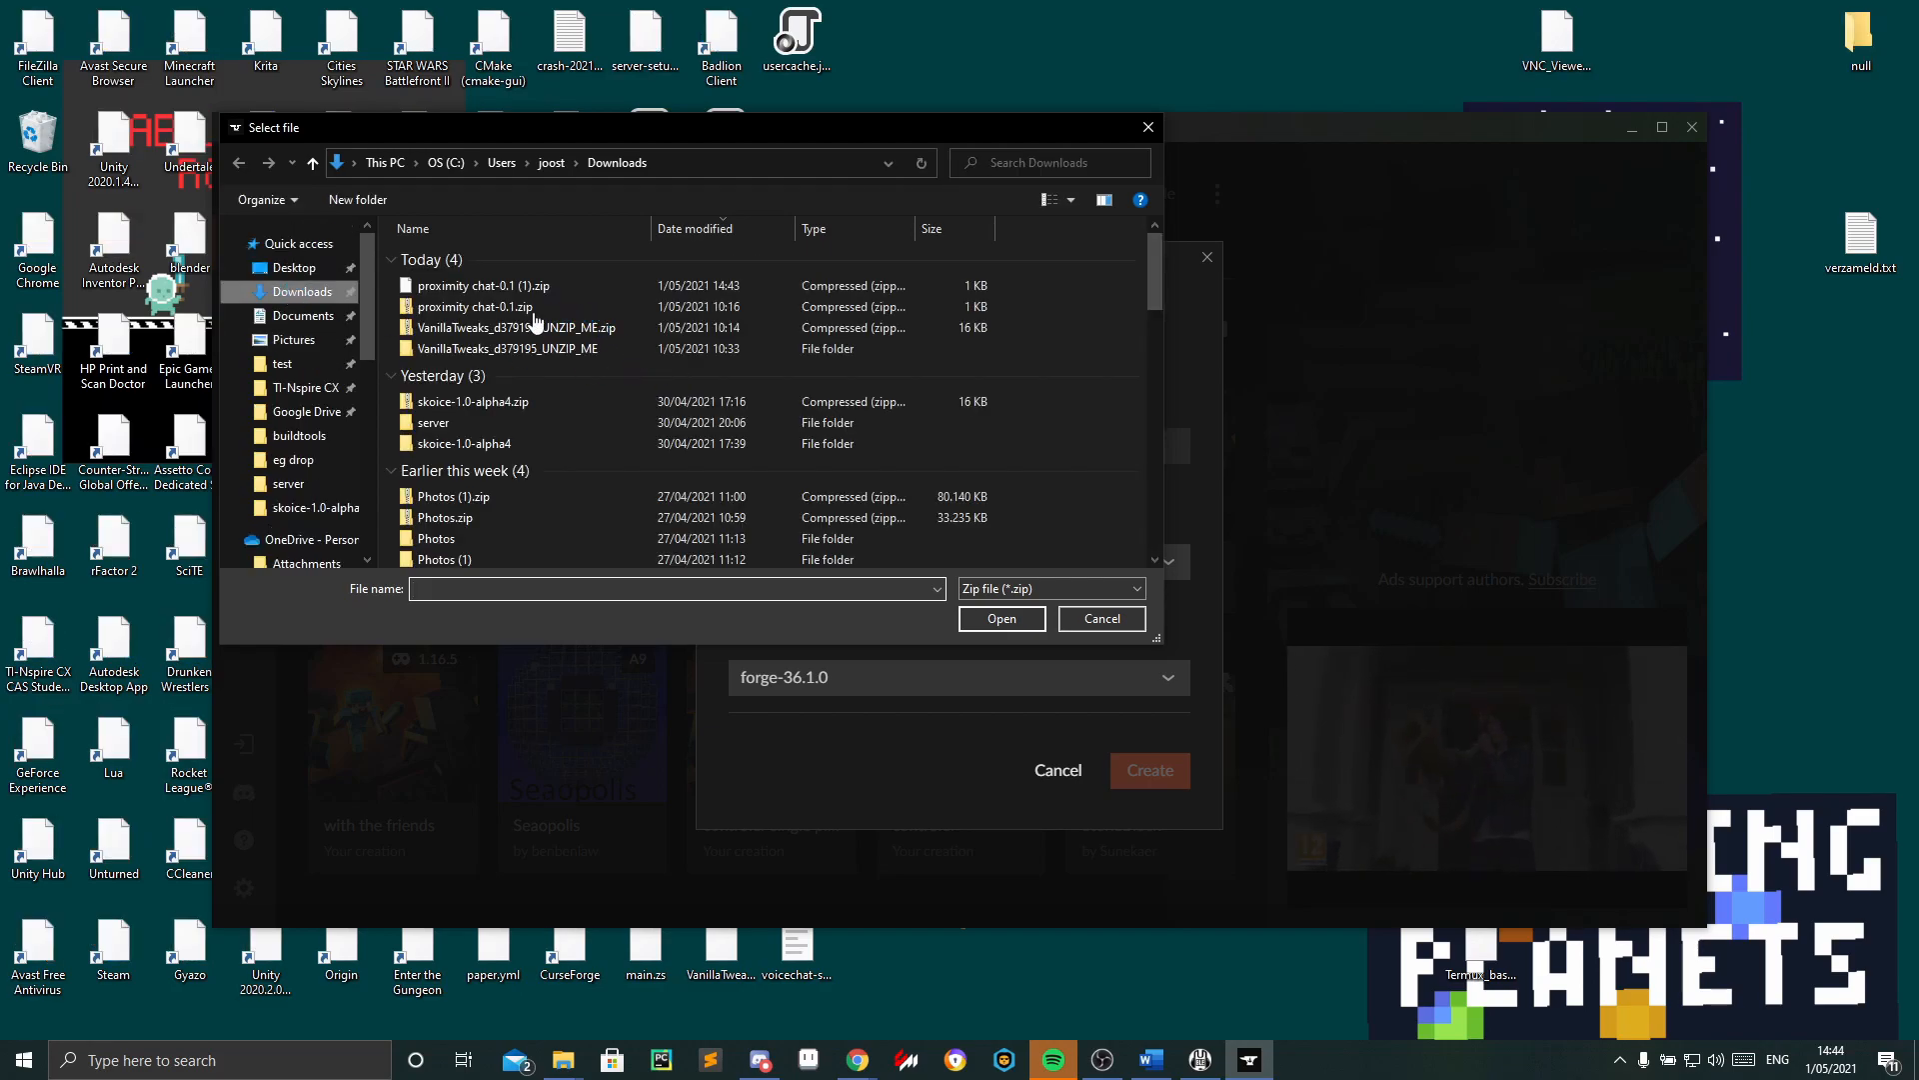
pyautogui.click(484, 292)
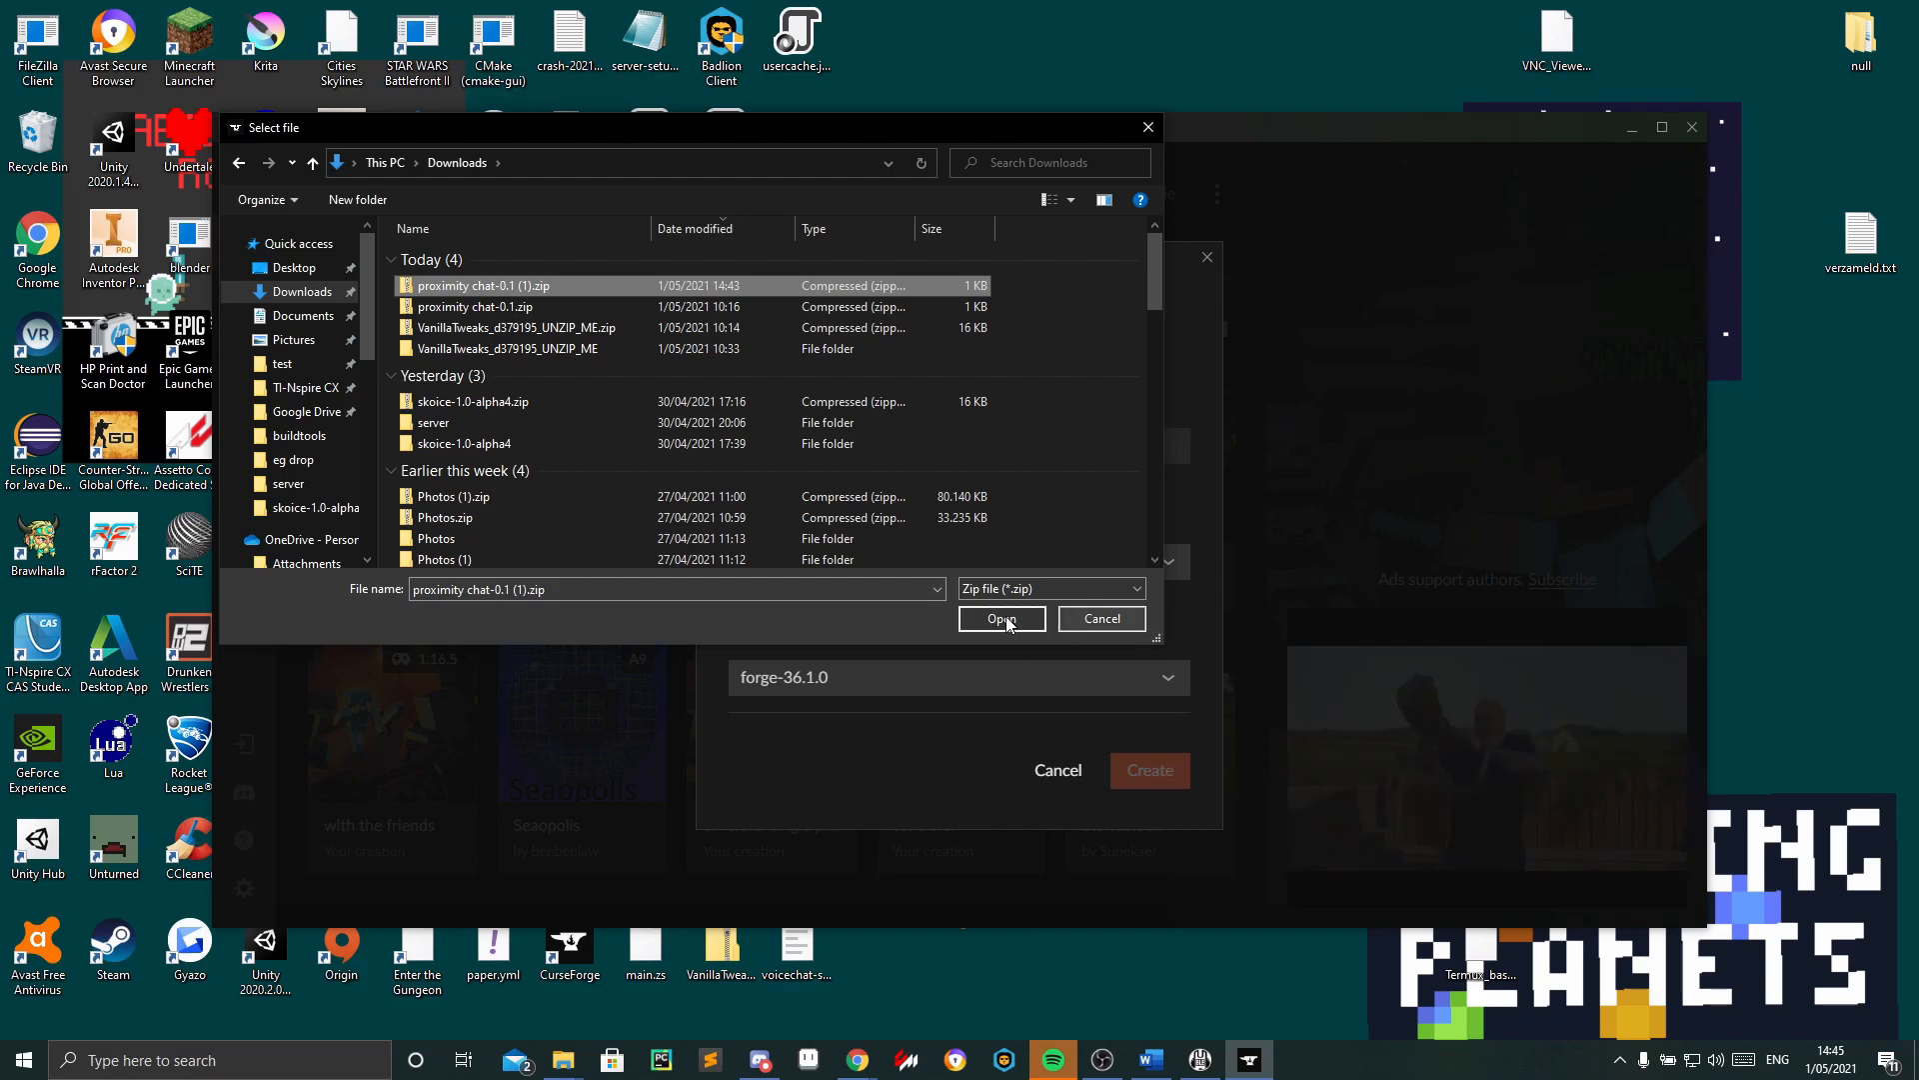
pyautogui.click(1102, 619)
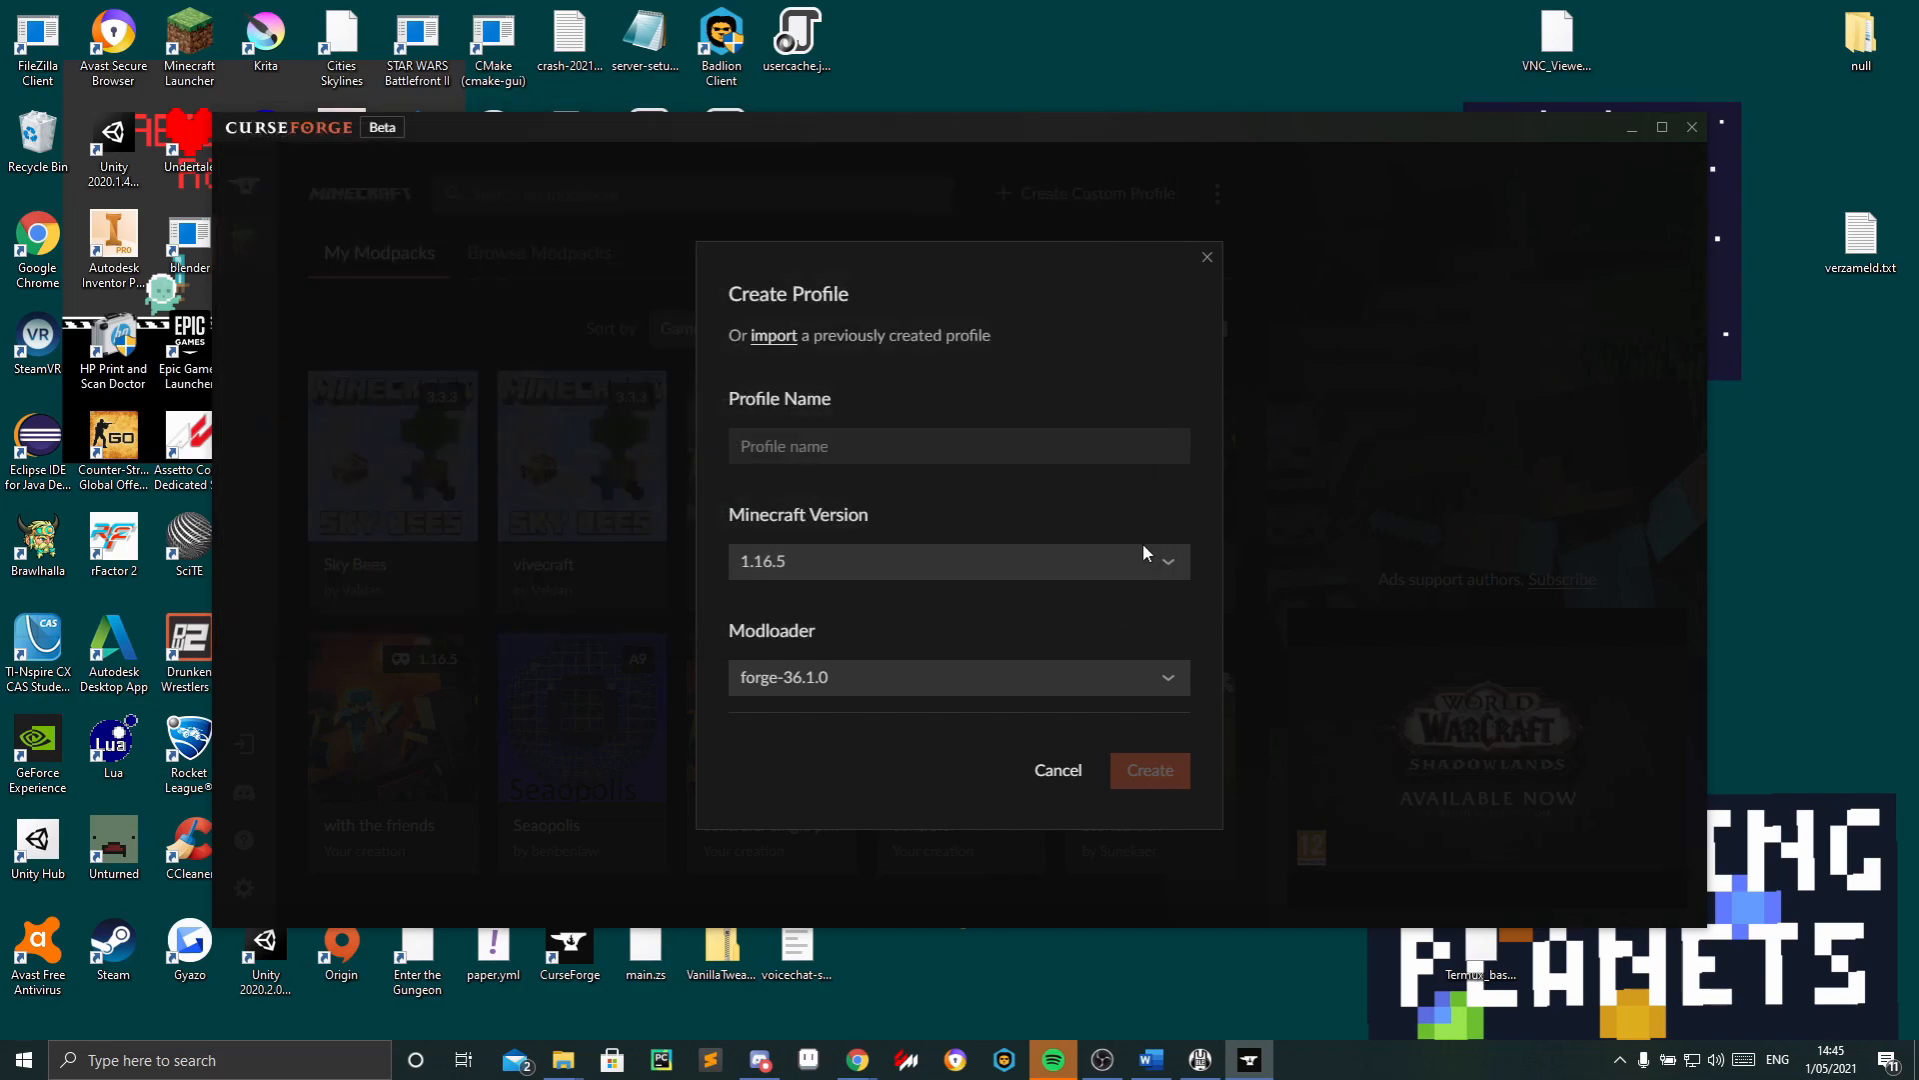
pyautogui.click(1207, 258)
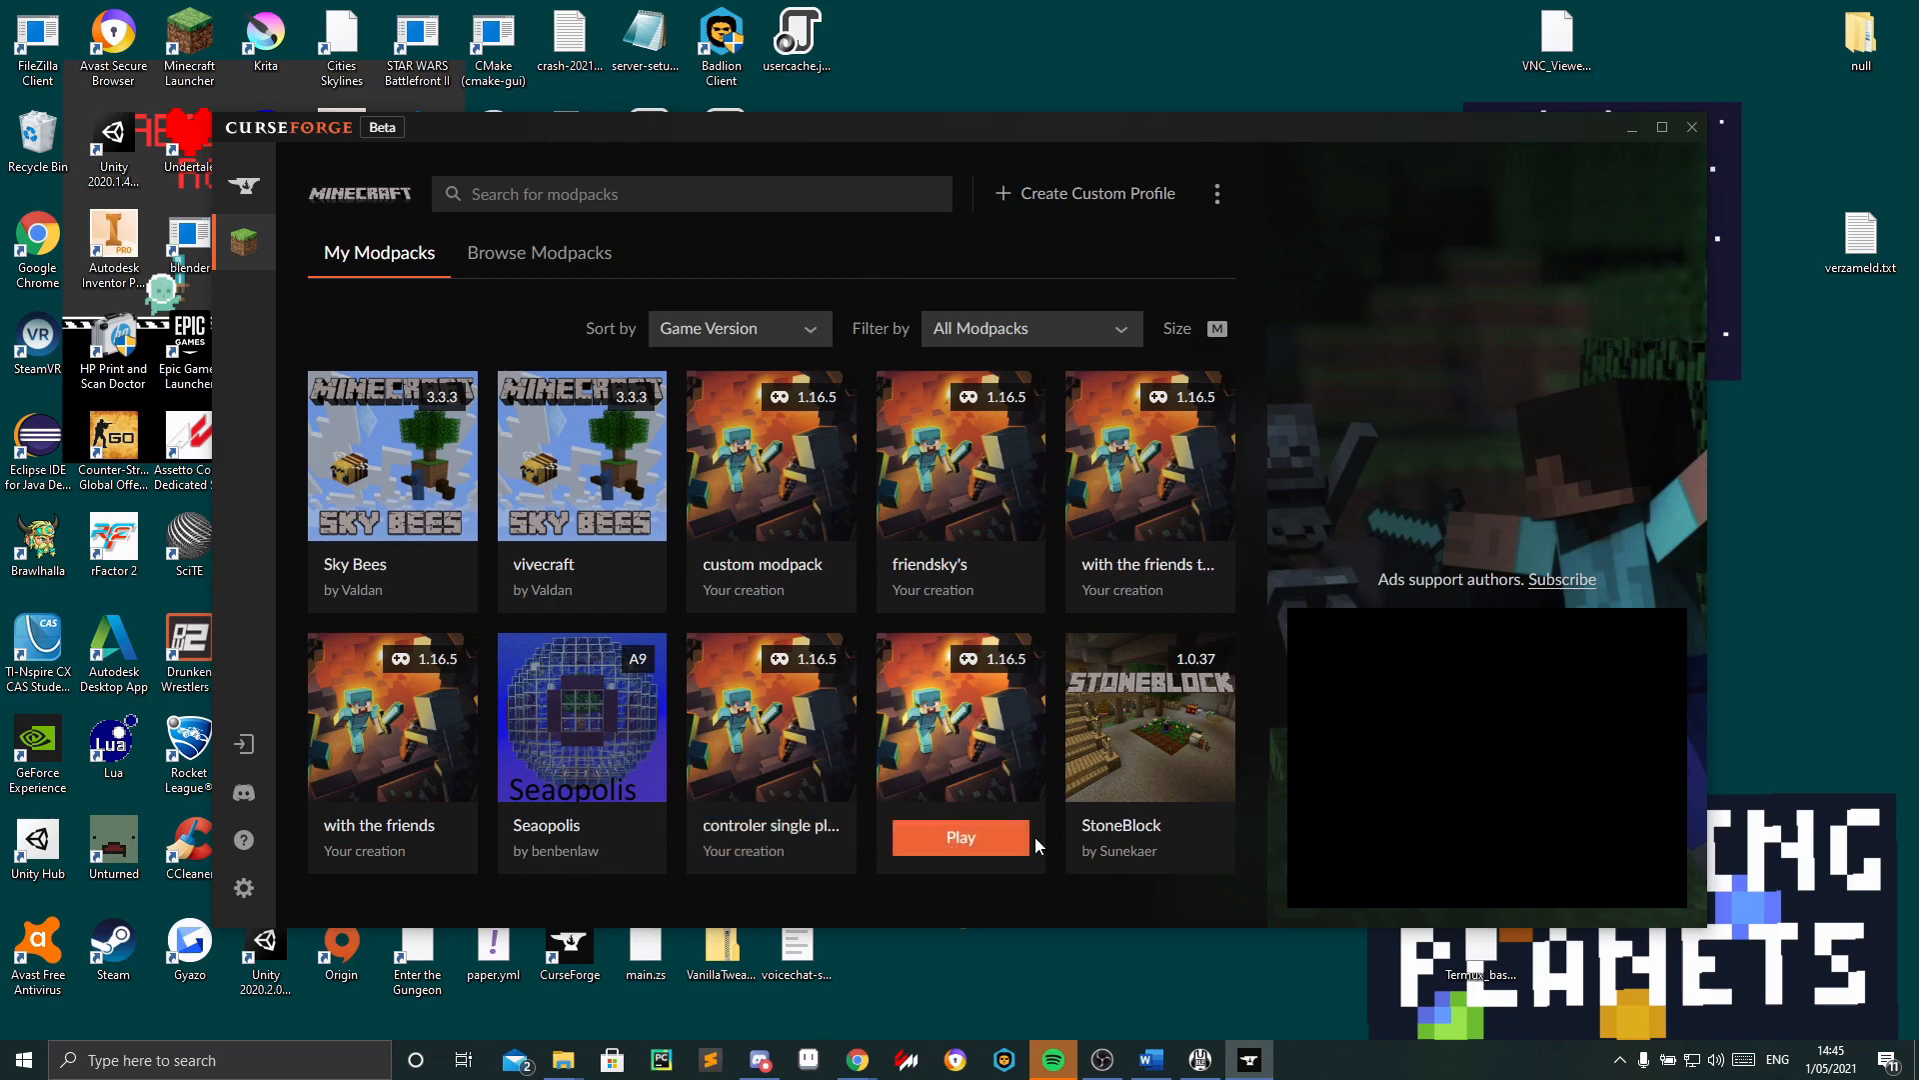
# Launch Minecraft with the controler modpack from CurseForge and join the PebbleHost multiplayer server named Minecraft Server.
pyautogui.click(961, 838)
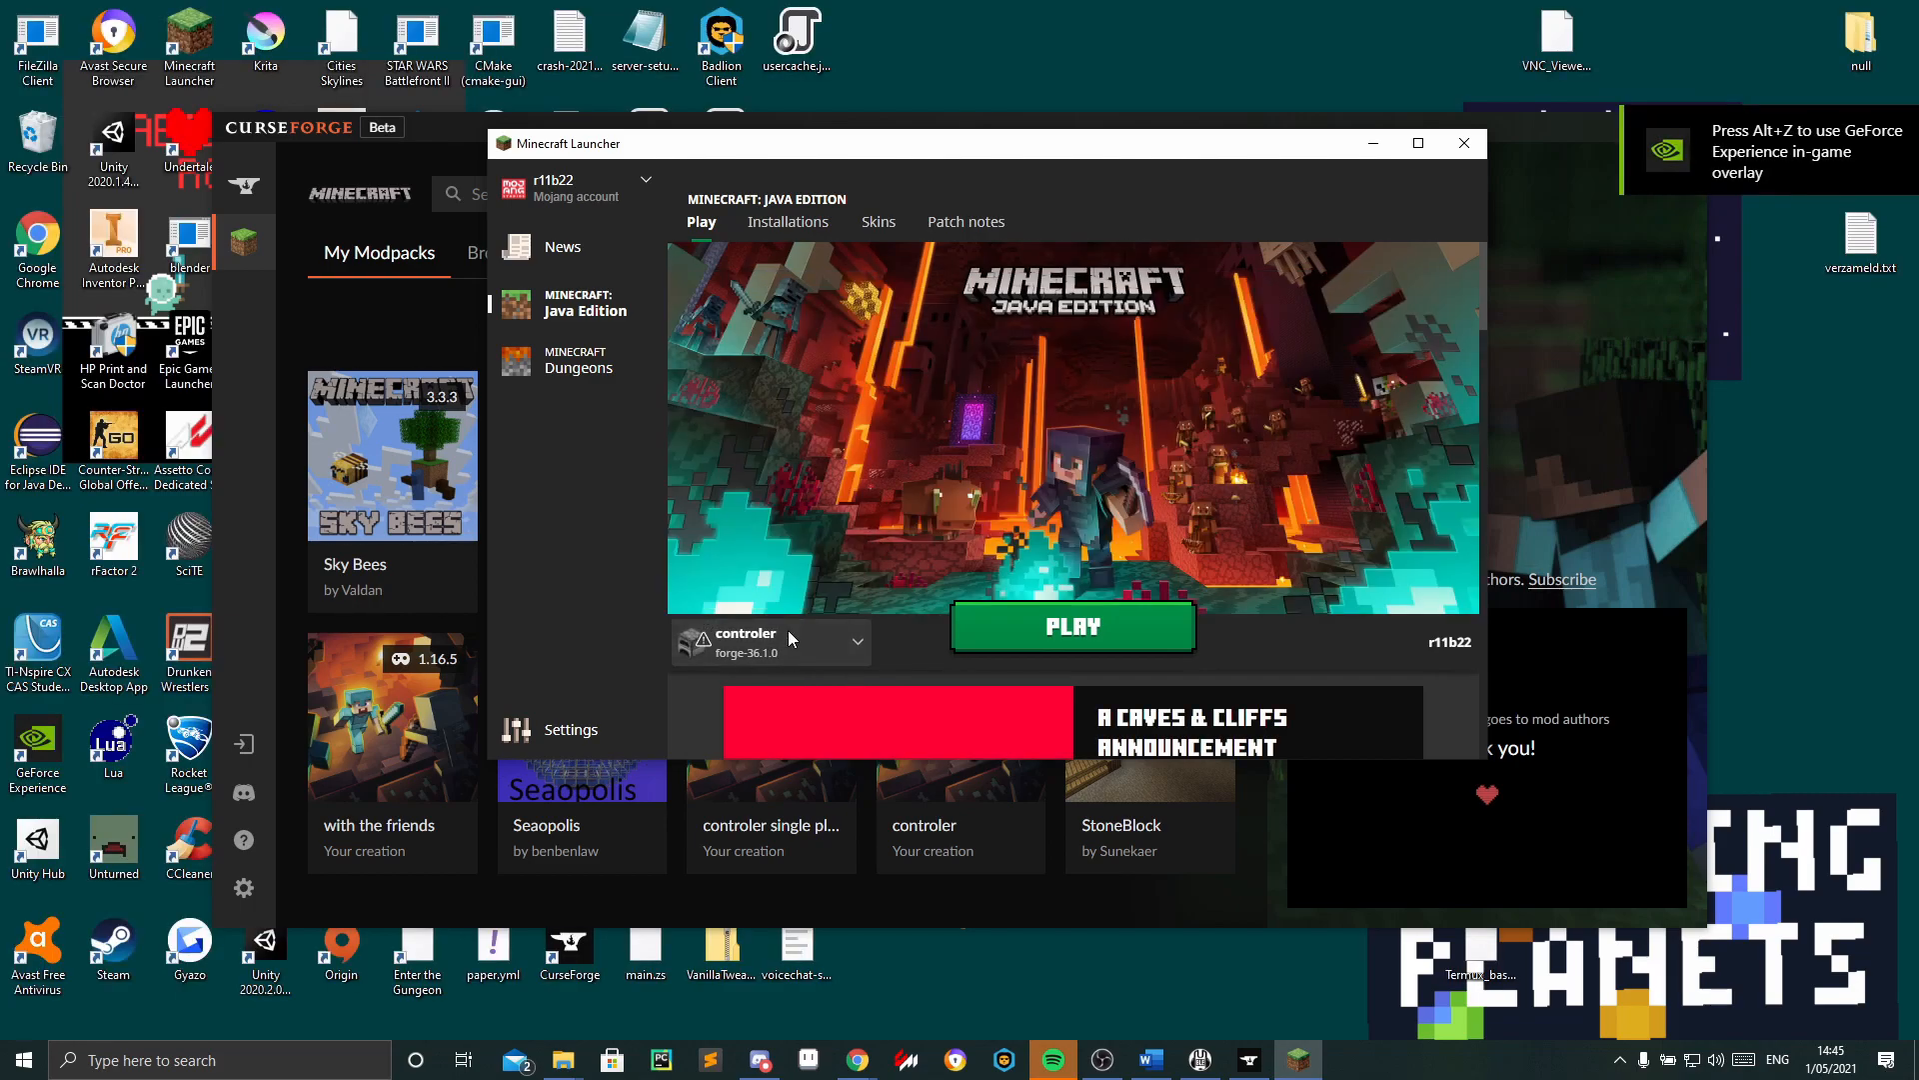
pyautogui.click(1055, 630)
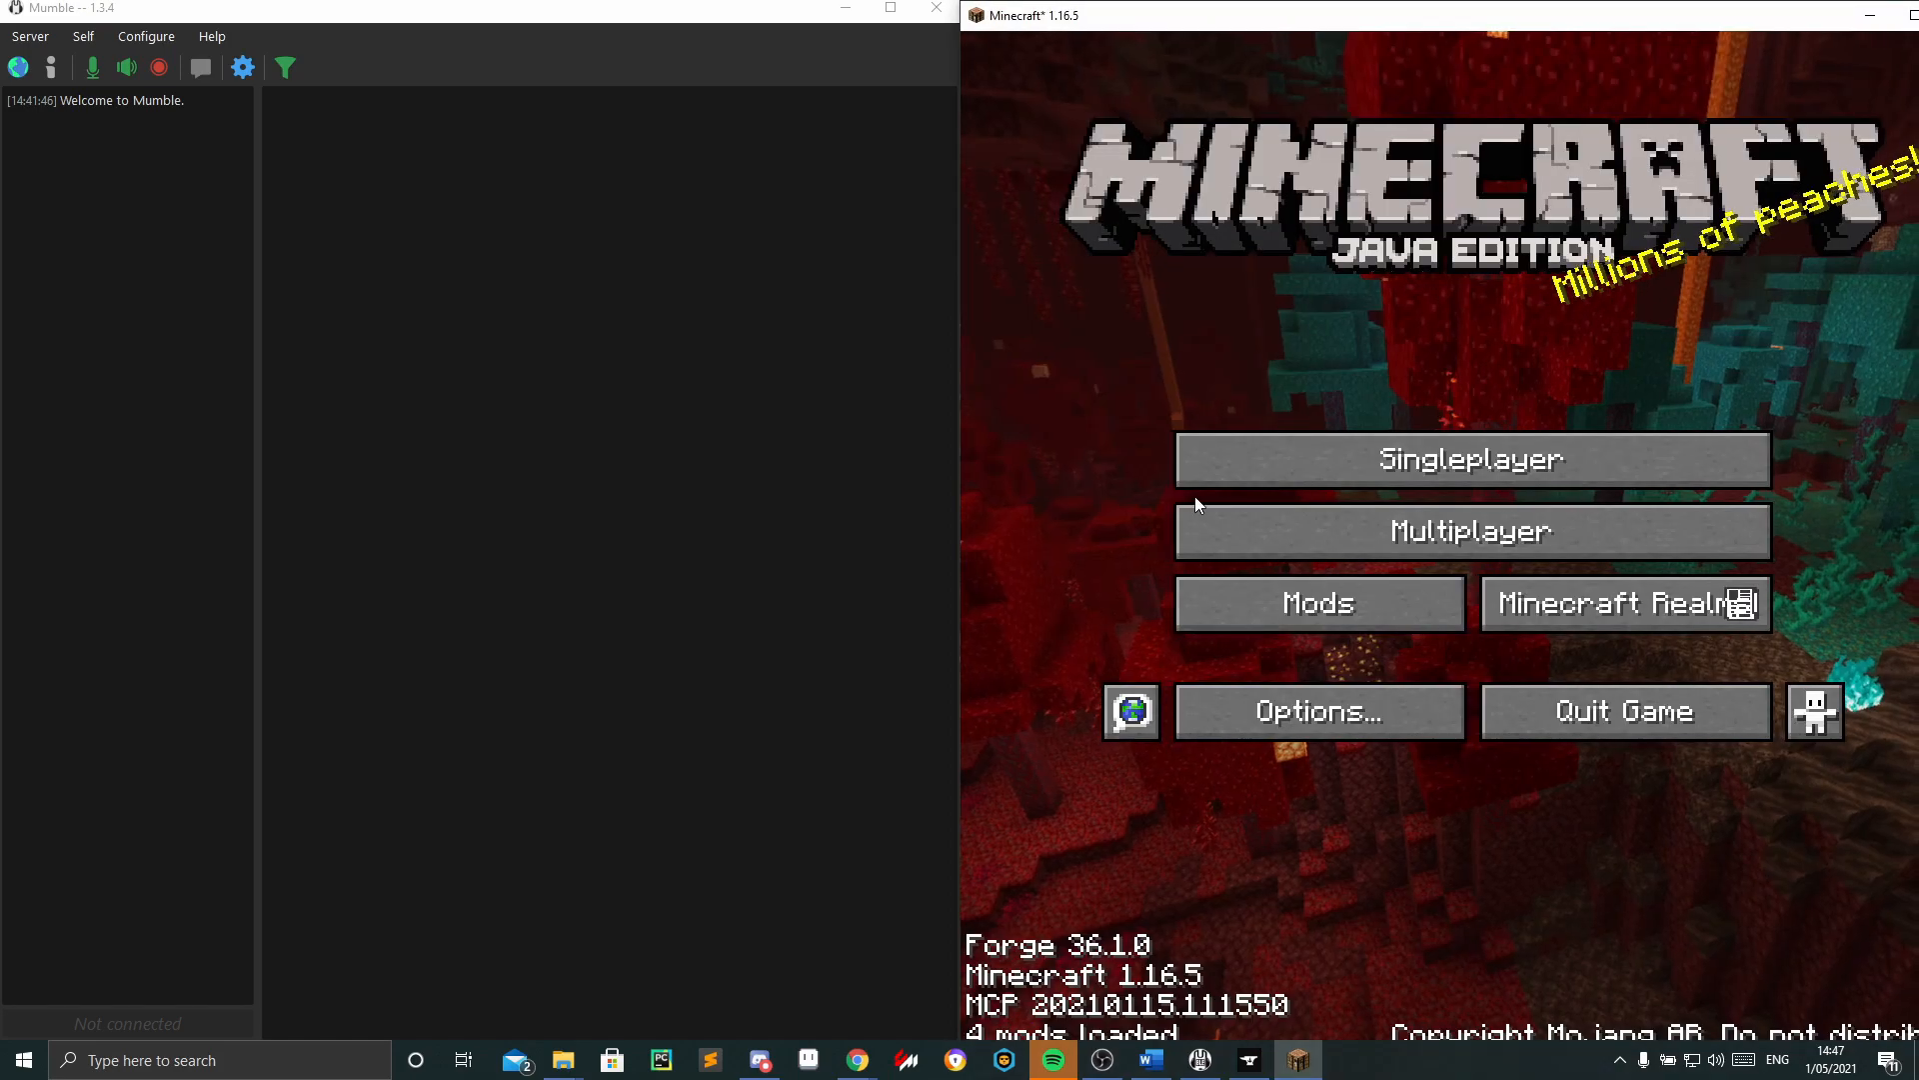
pyautogui.click(1240, 548)
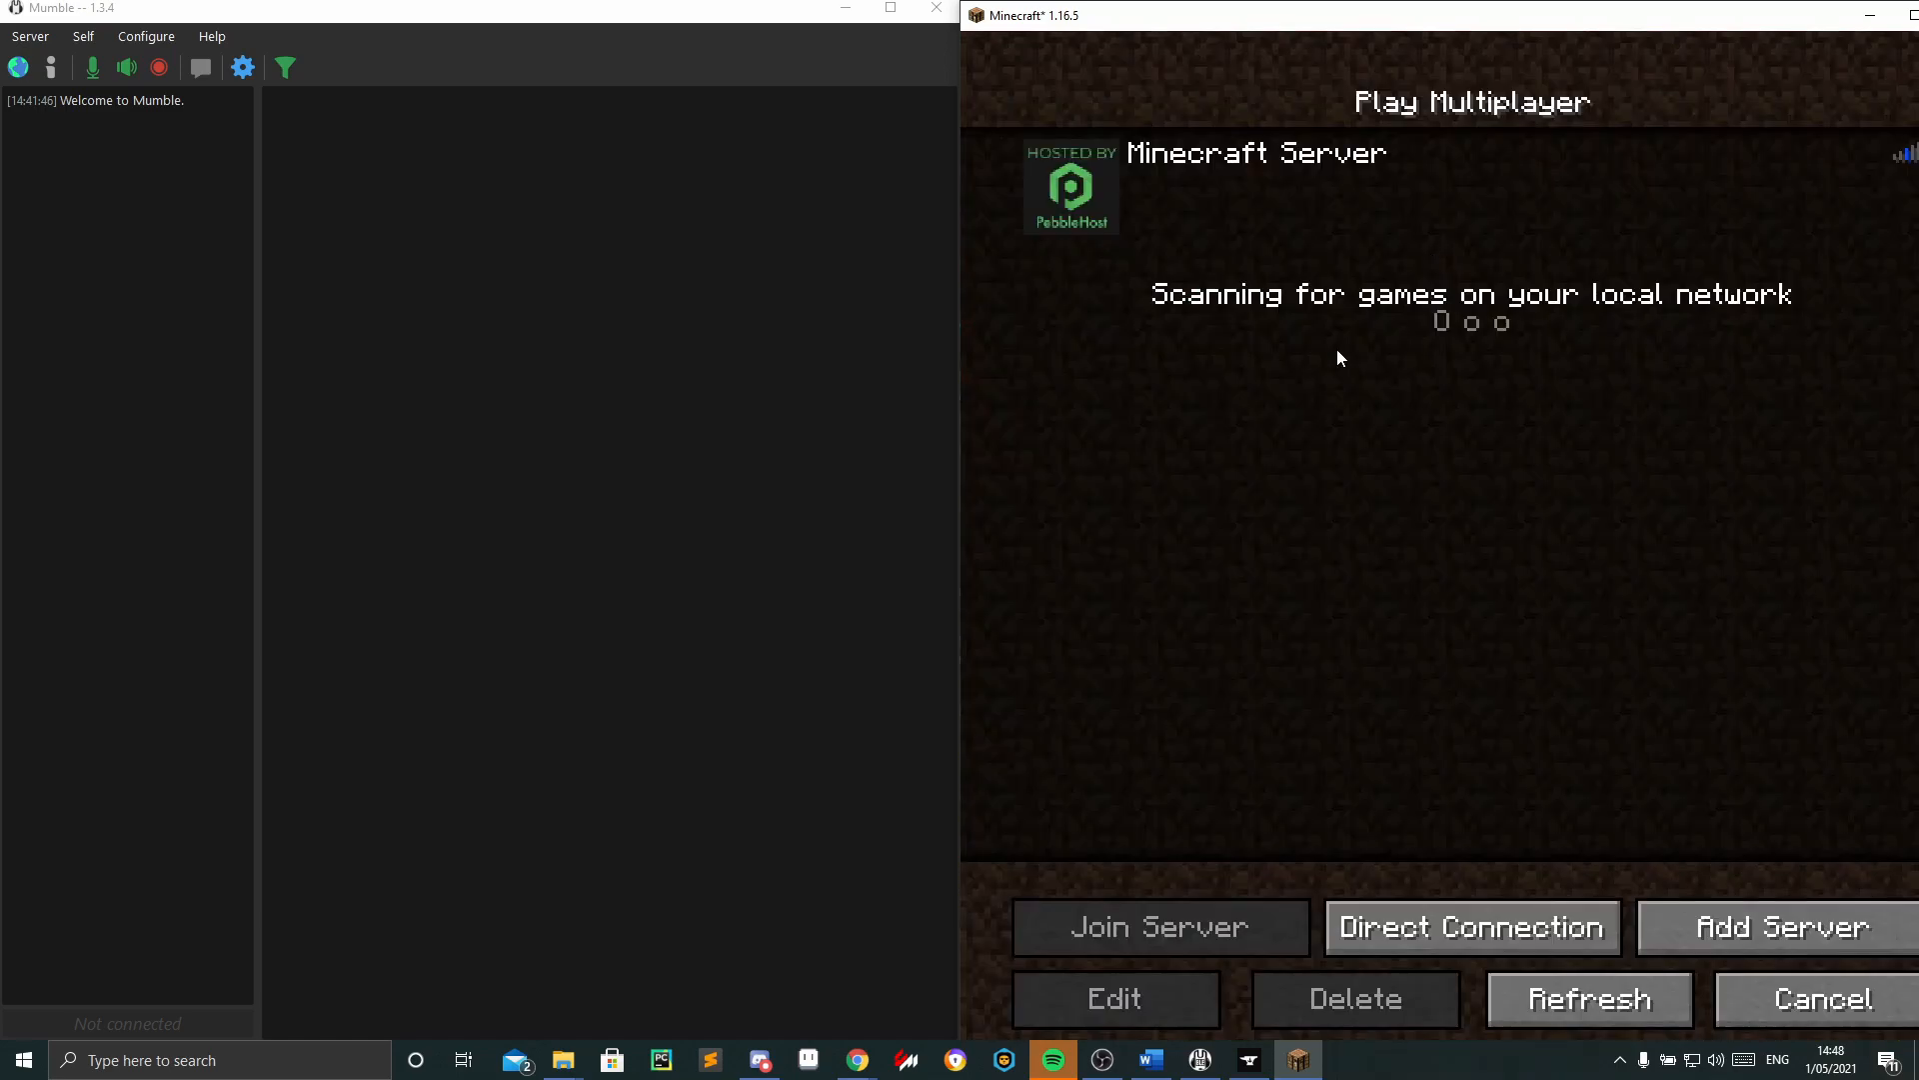
pyautogui.click(1085, 180)
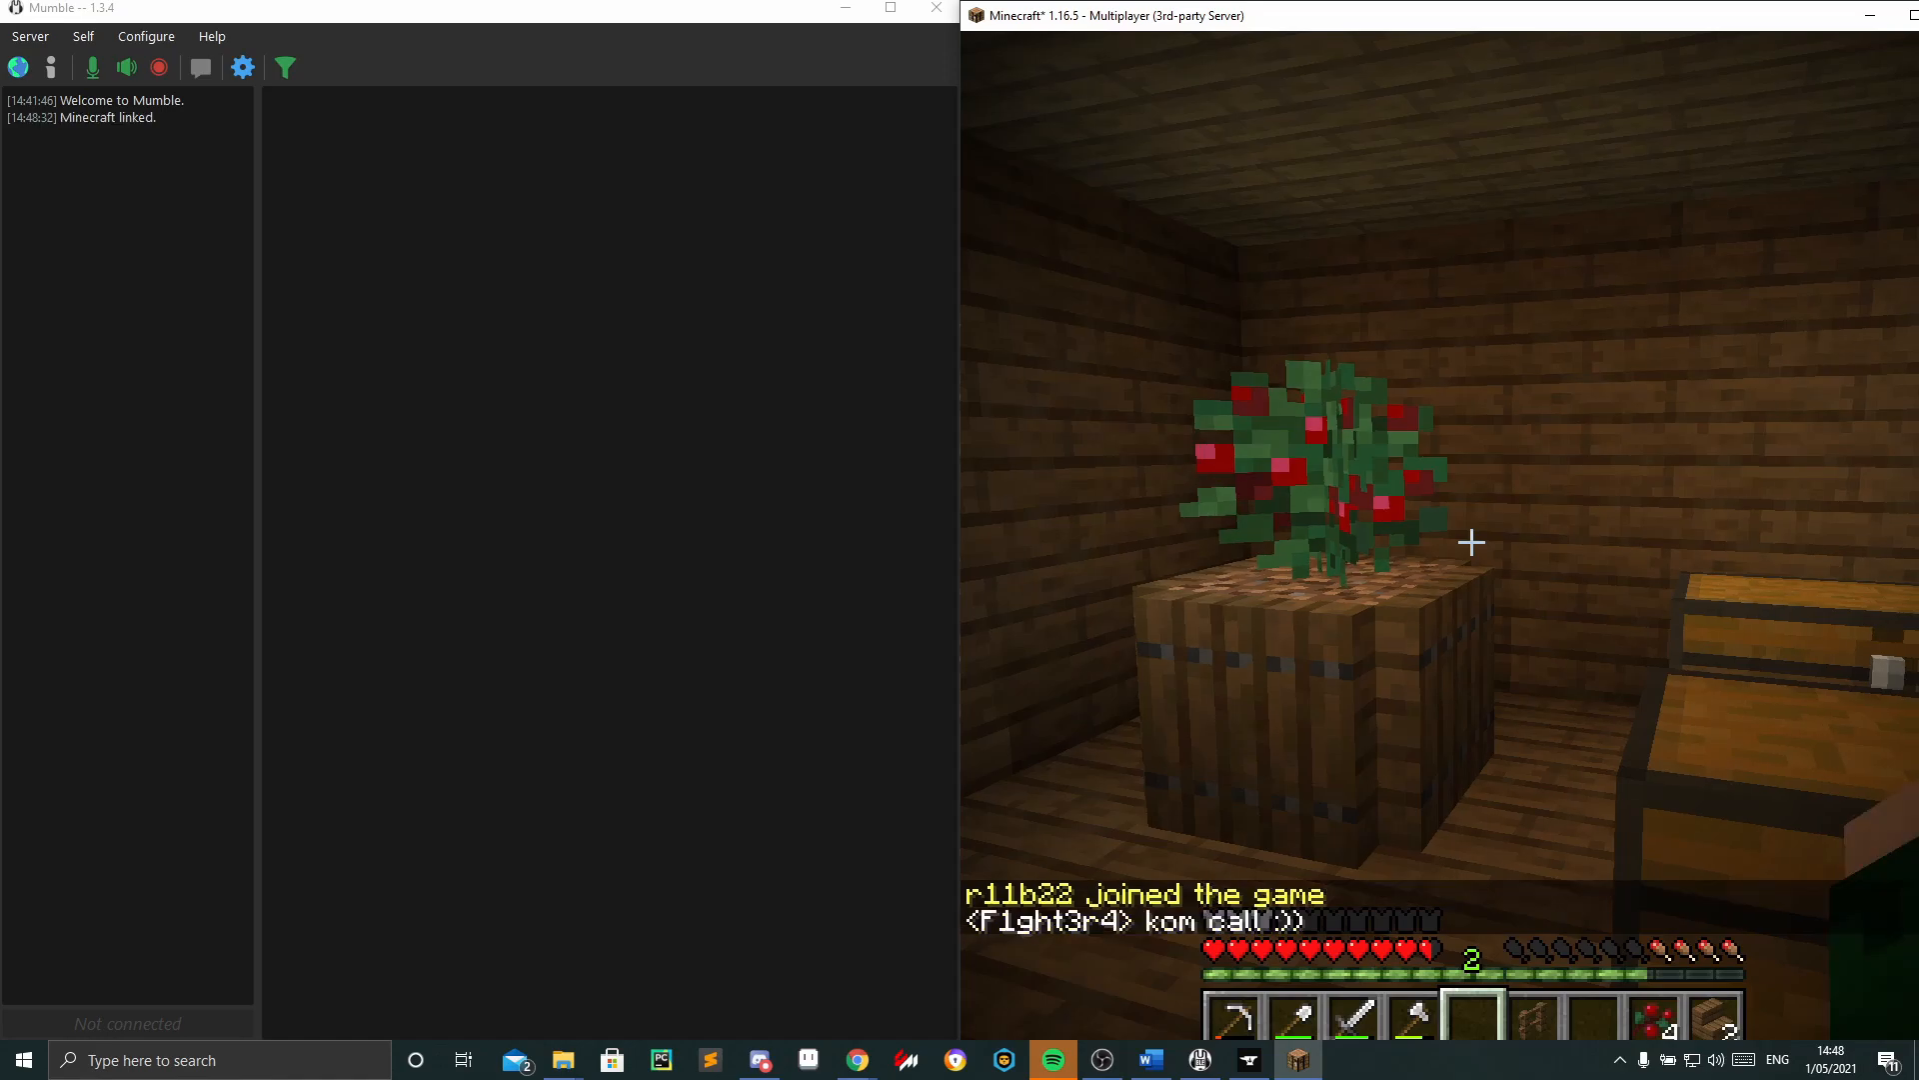
# Reply "no" in the in-game chat.
pyautogui.press('Tab')
pyautogui.write('tno')
pyautogui.press('Return')
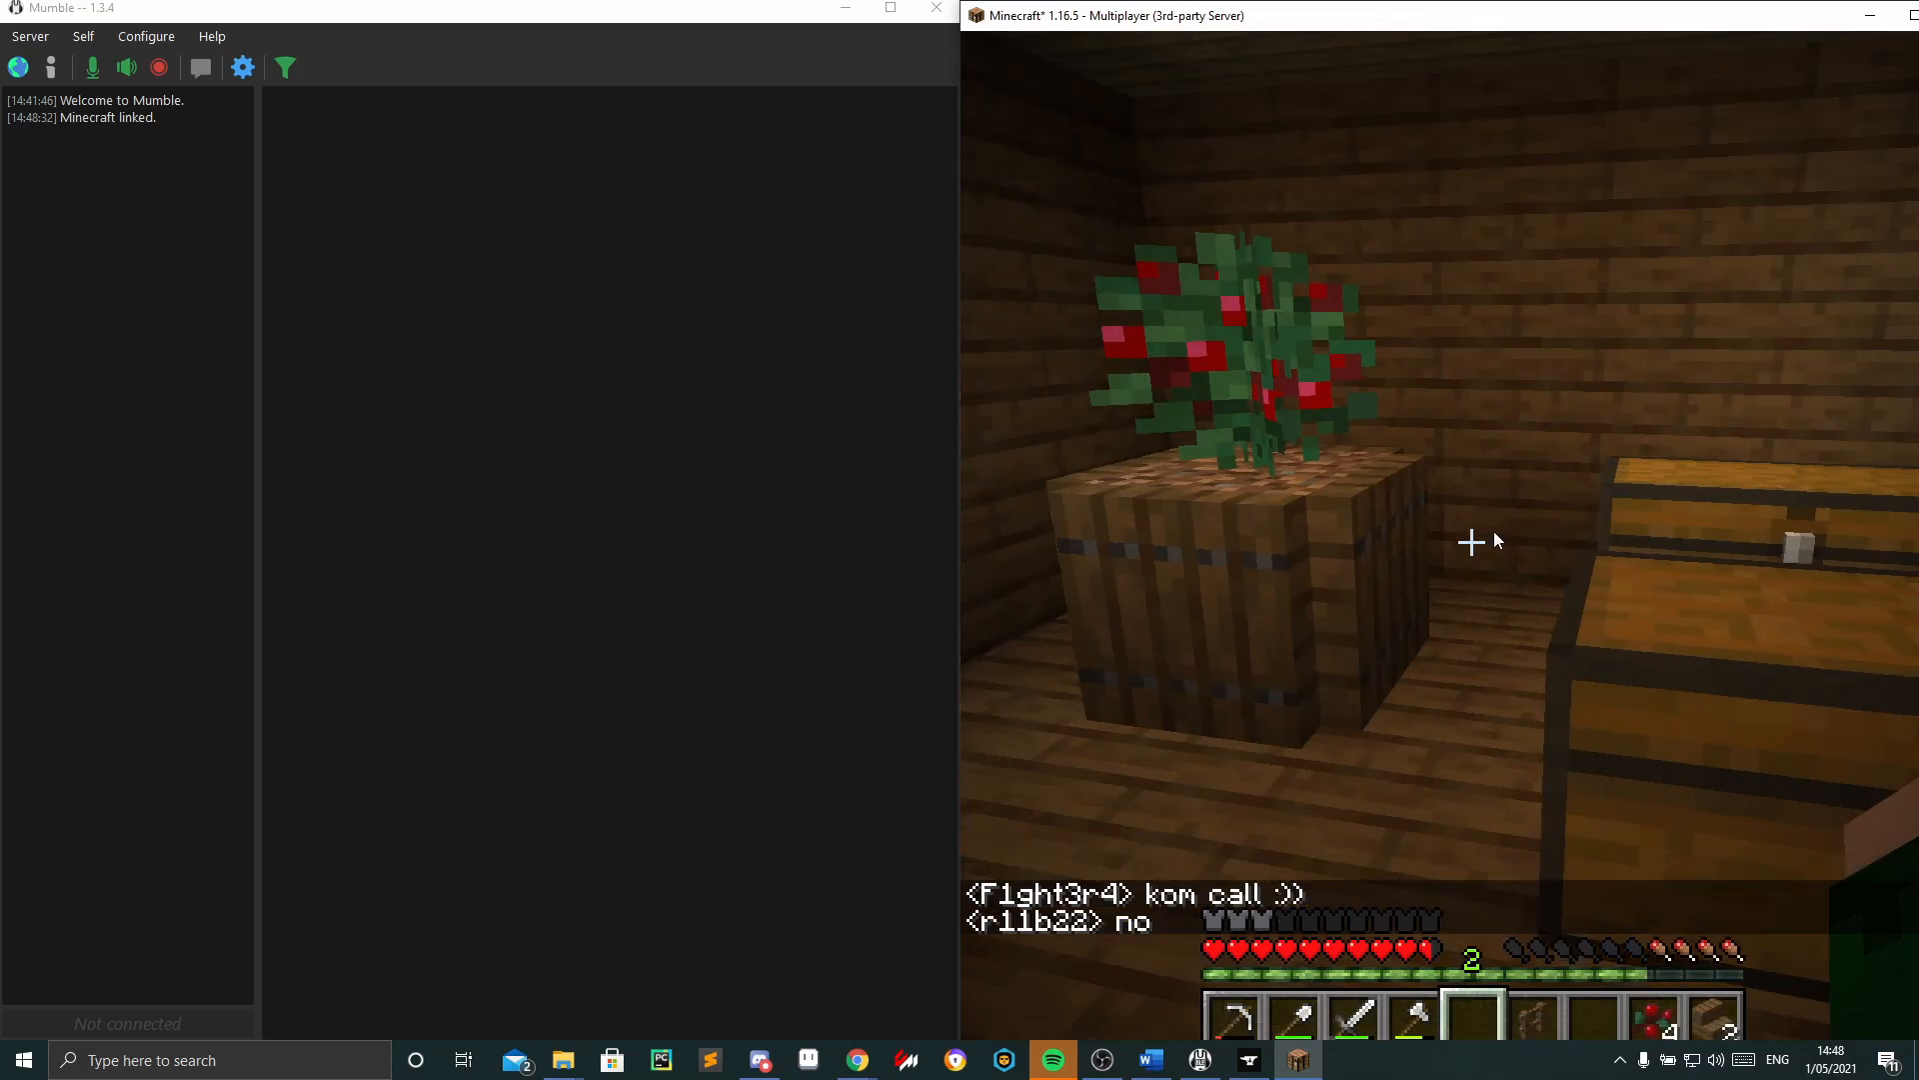
# Leave the inventory and disconnect from the multiplayer server.
pyautogui.press('e')
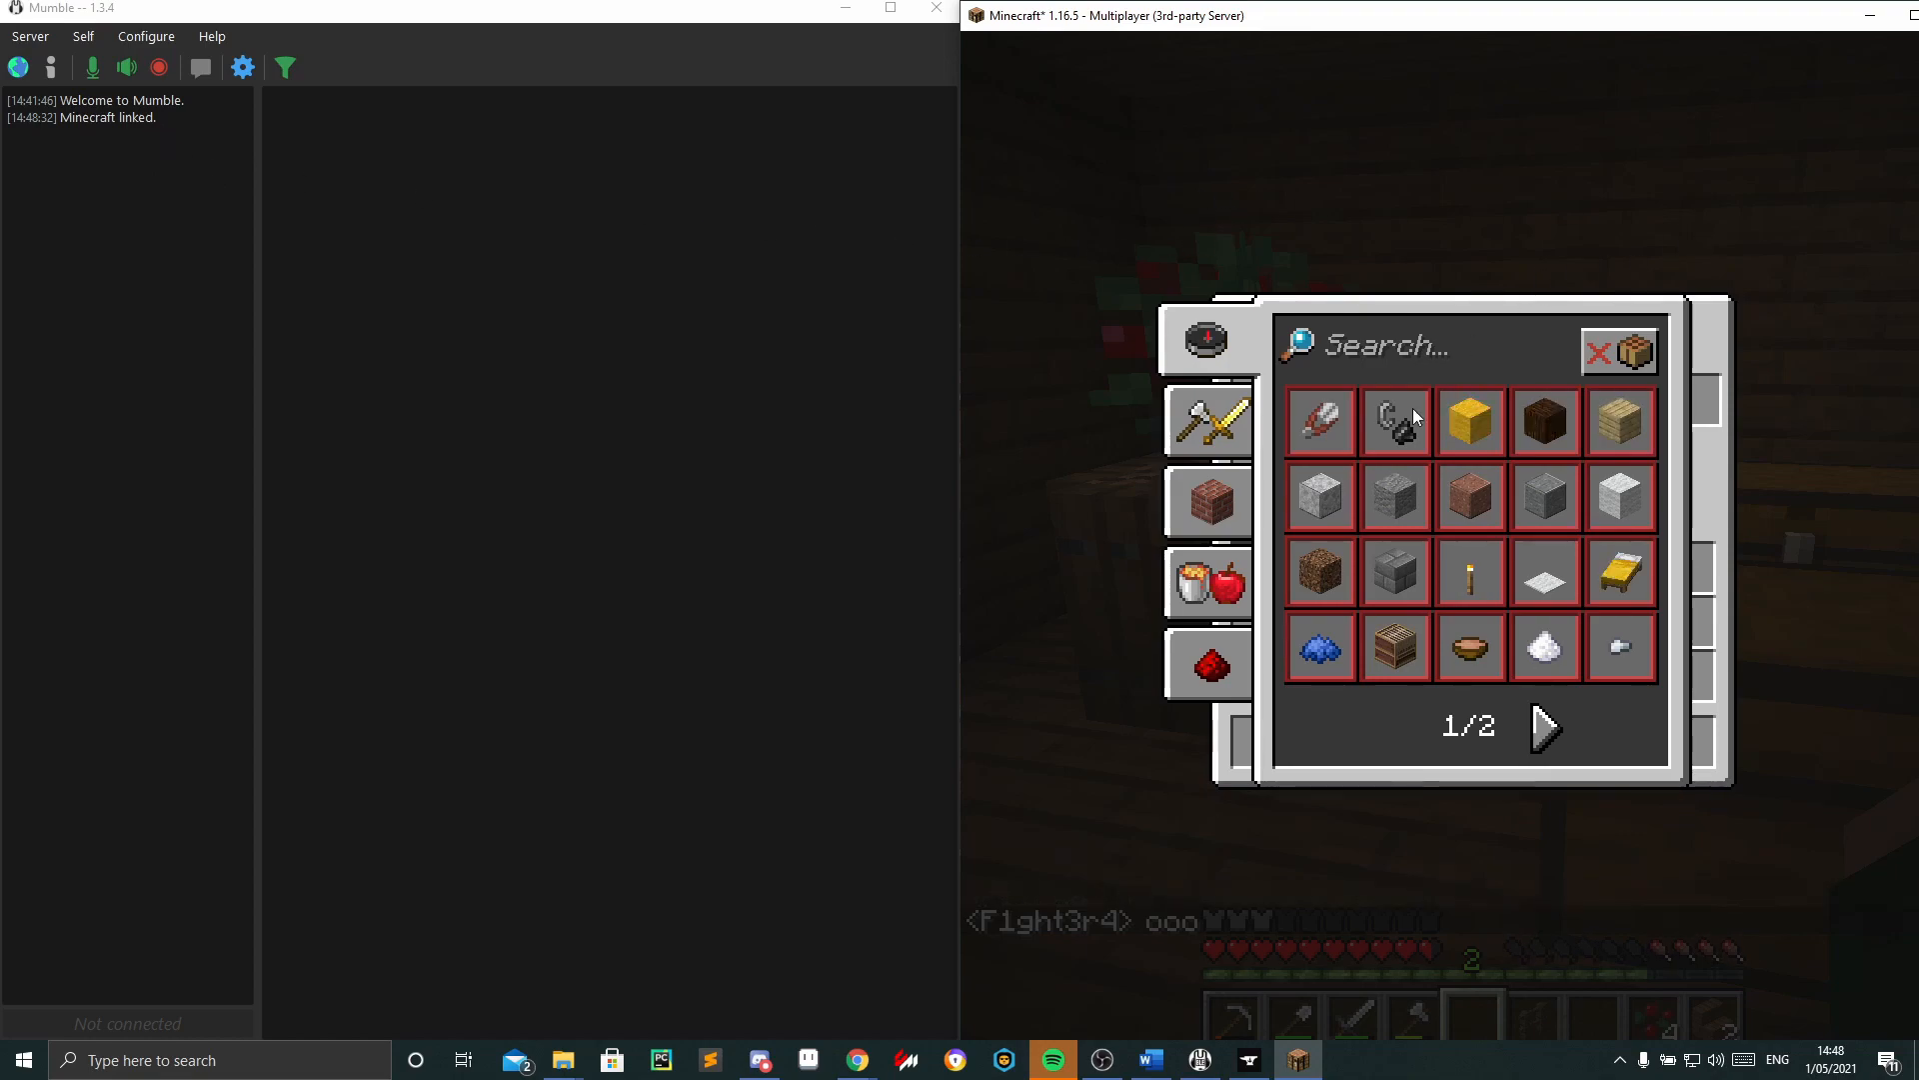
pyautogui.press('Escape')
pyautogui.press('Escape')
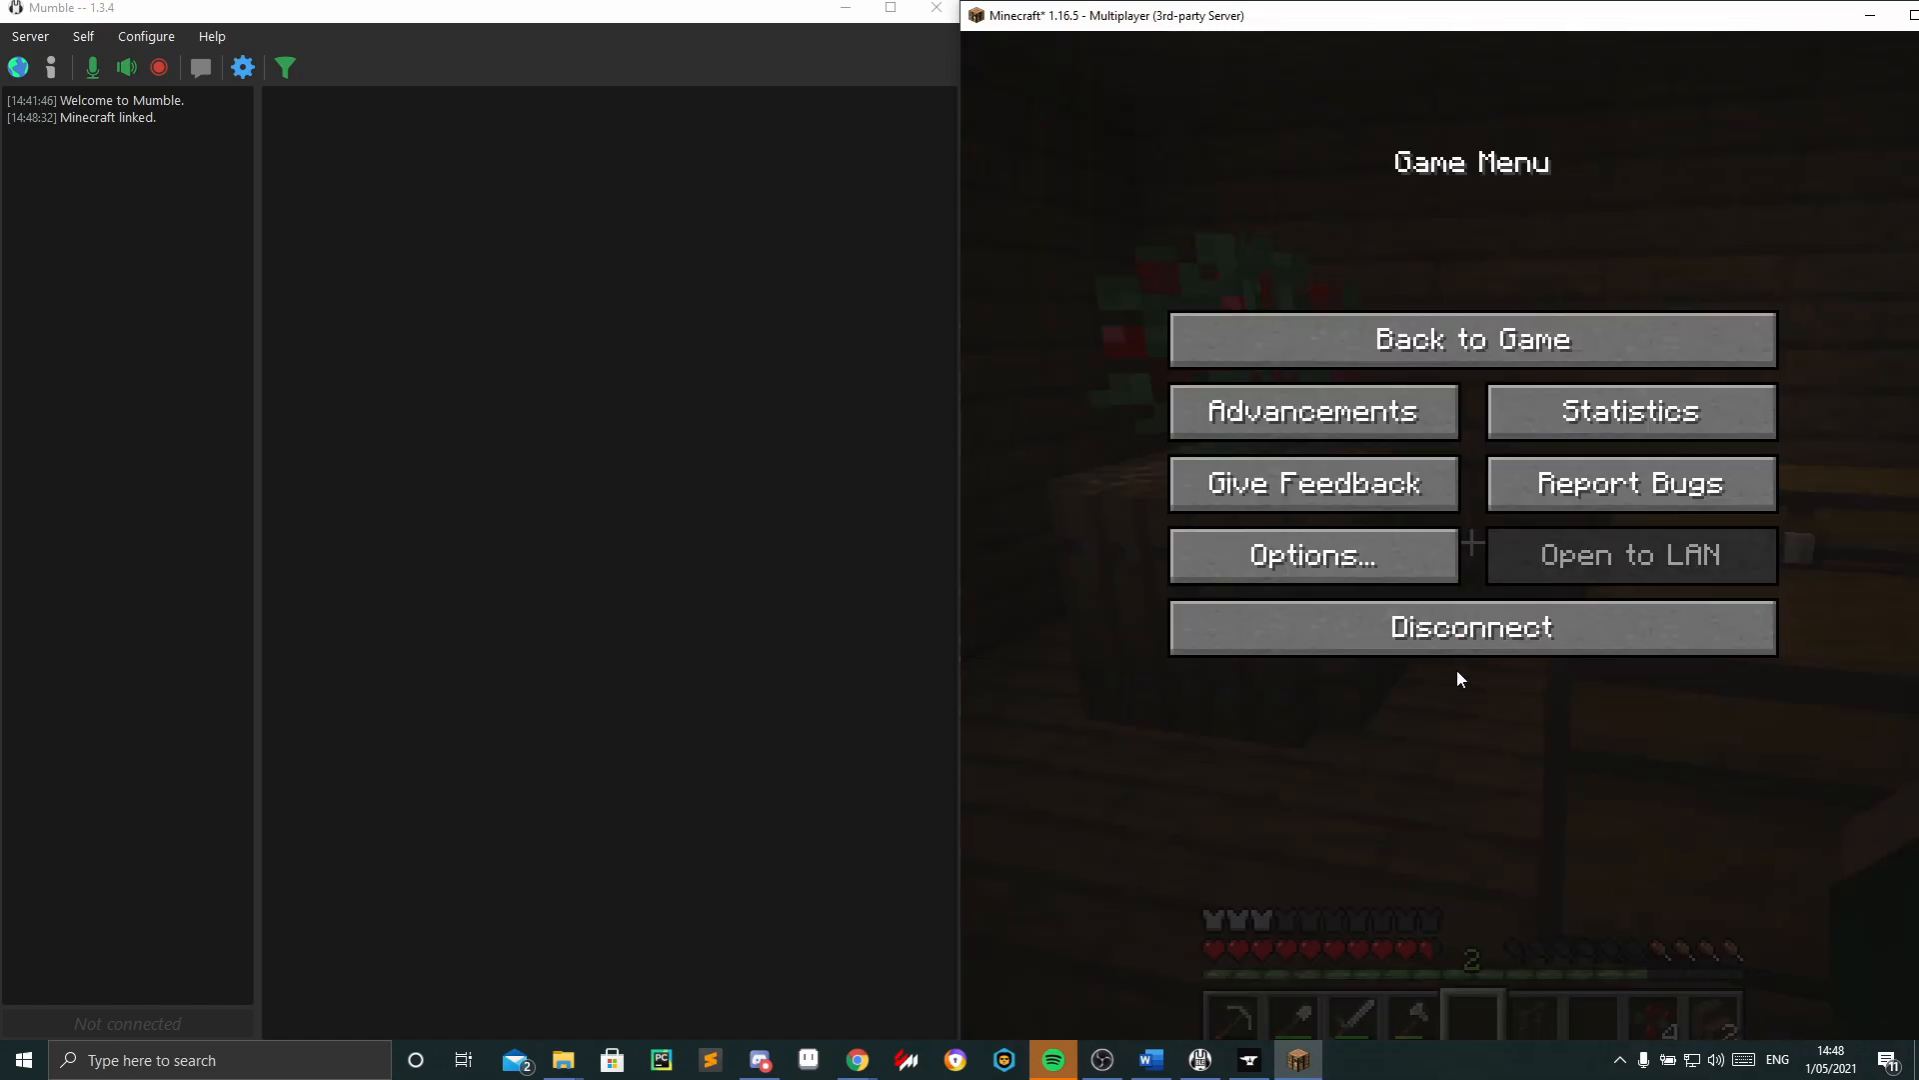
pyautogui.click(1466, 640)
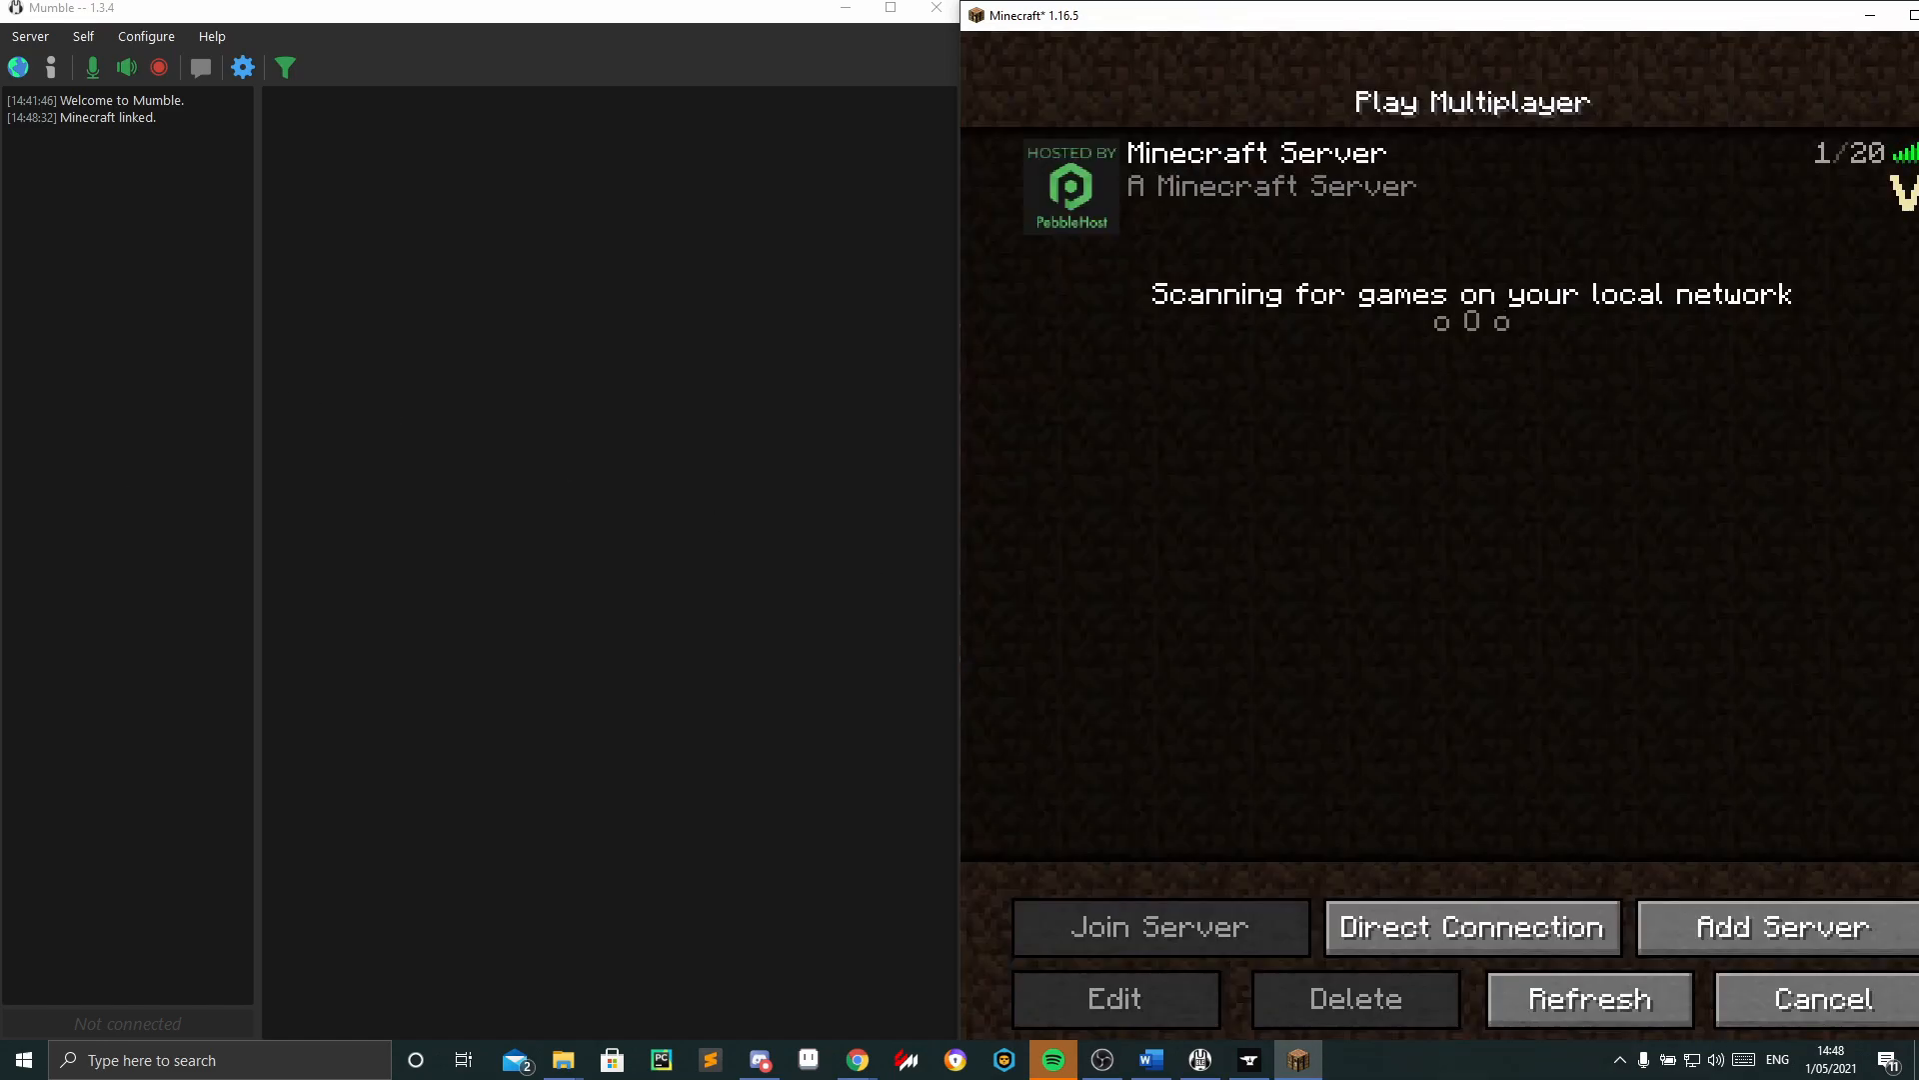
# Switch to Chrome, search Google for "puma network" in a new tab and close the History tab.
pyautogui.hotkey('alt', 'Tab')
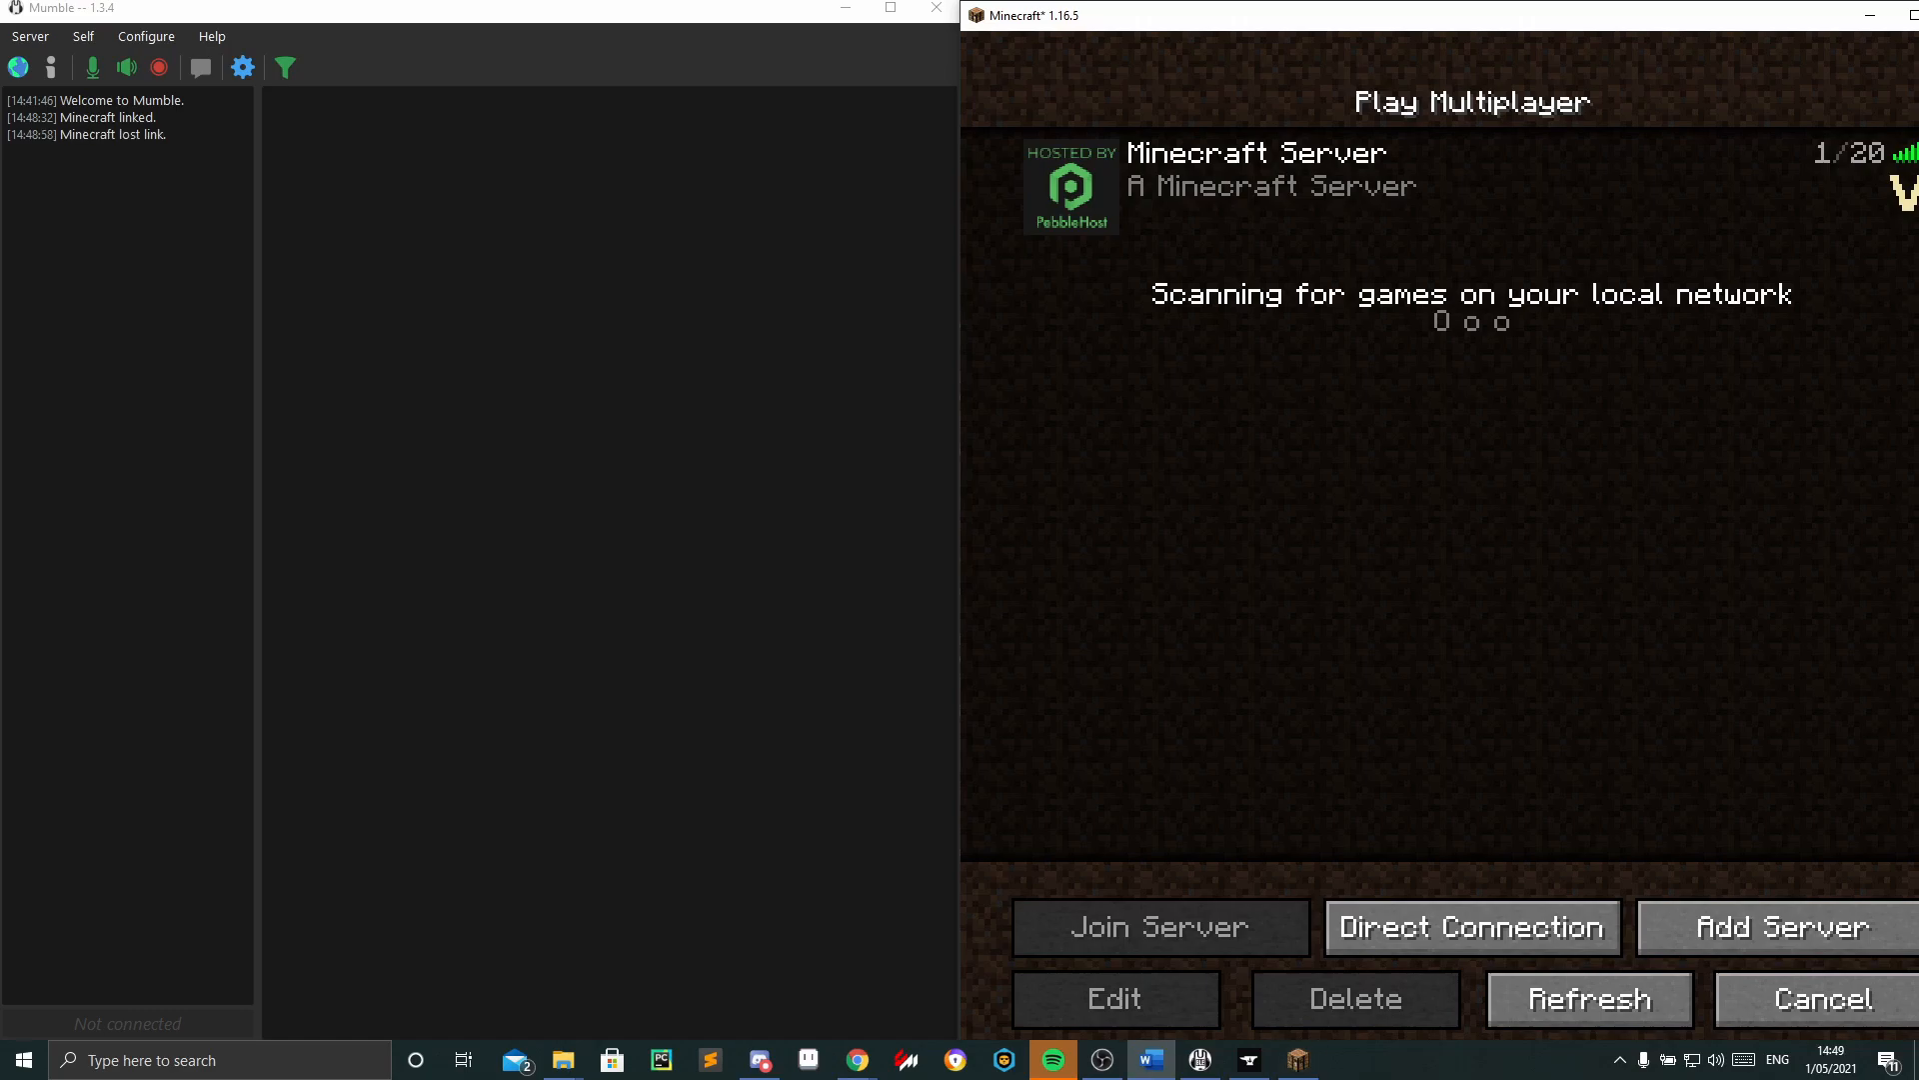
pyautogui.hotkey('alt', 'Tab')
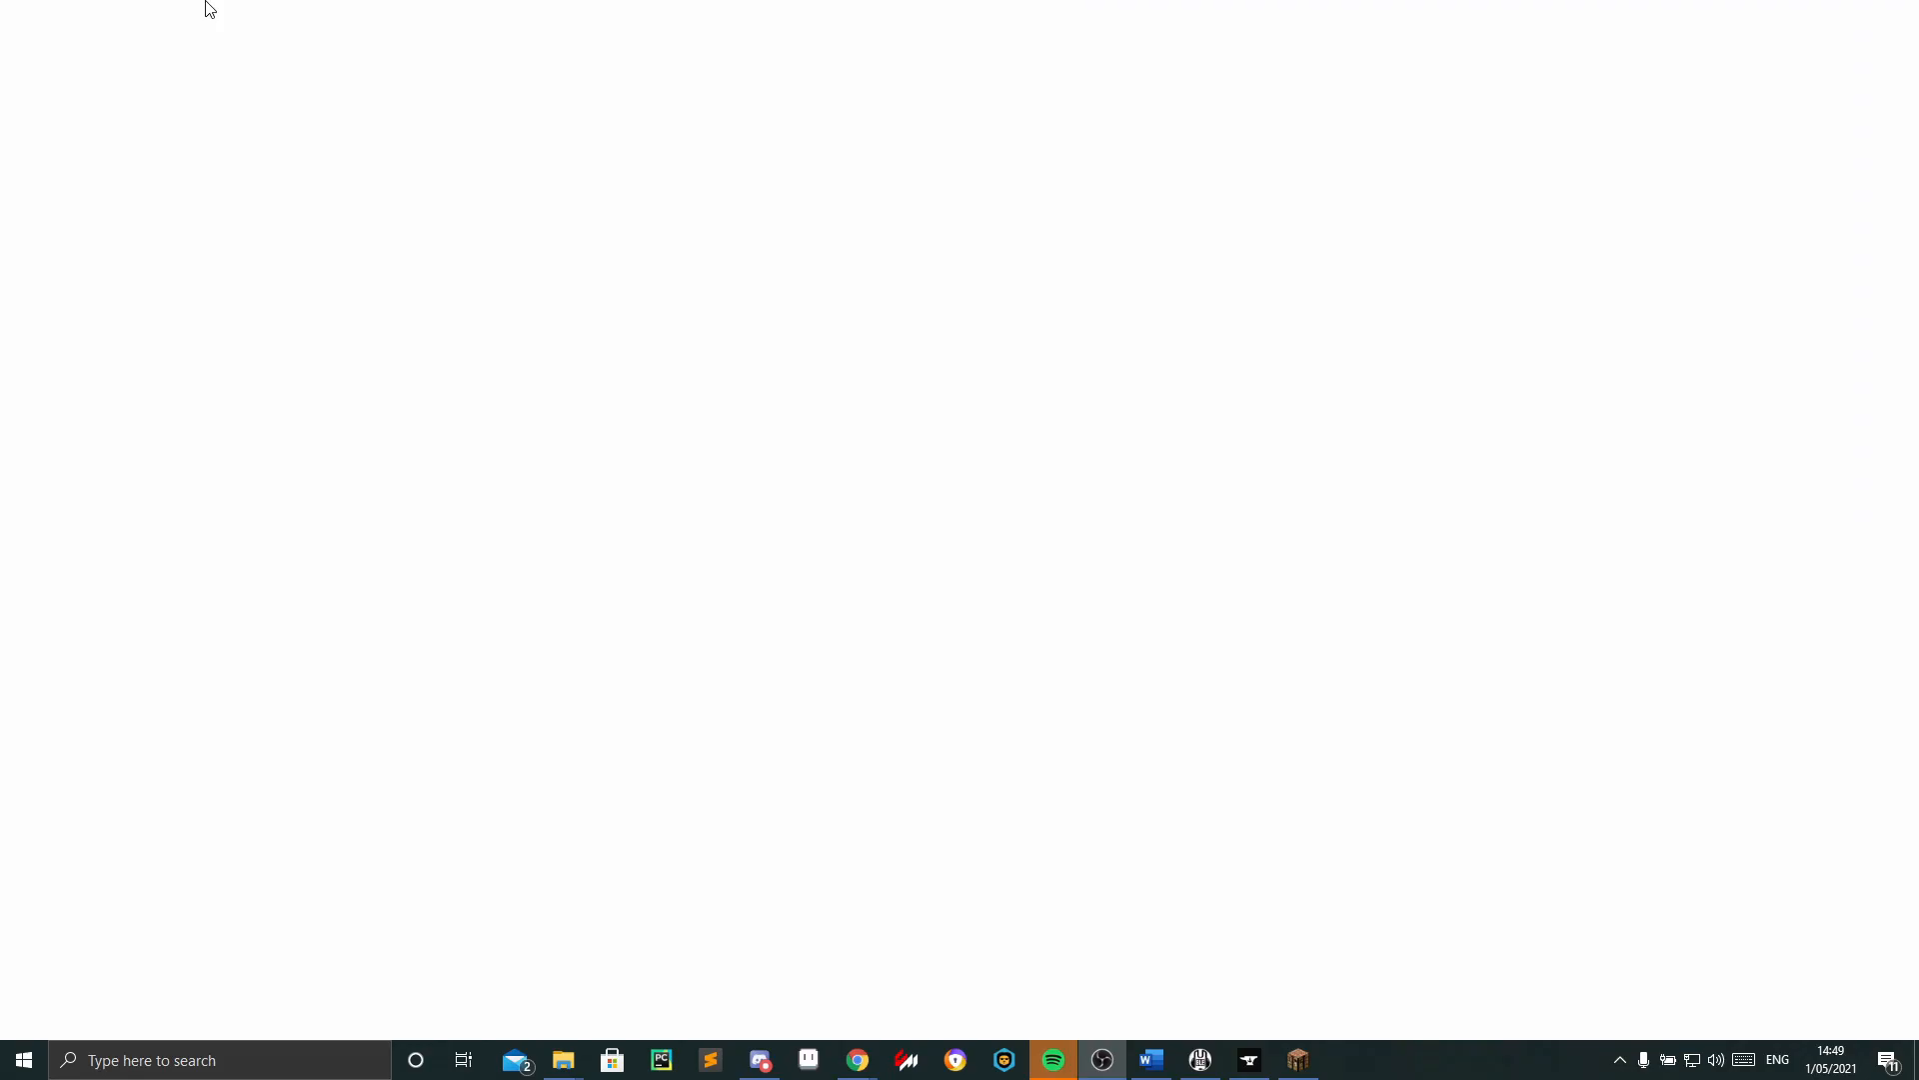
pyautogui.click(836, 282)
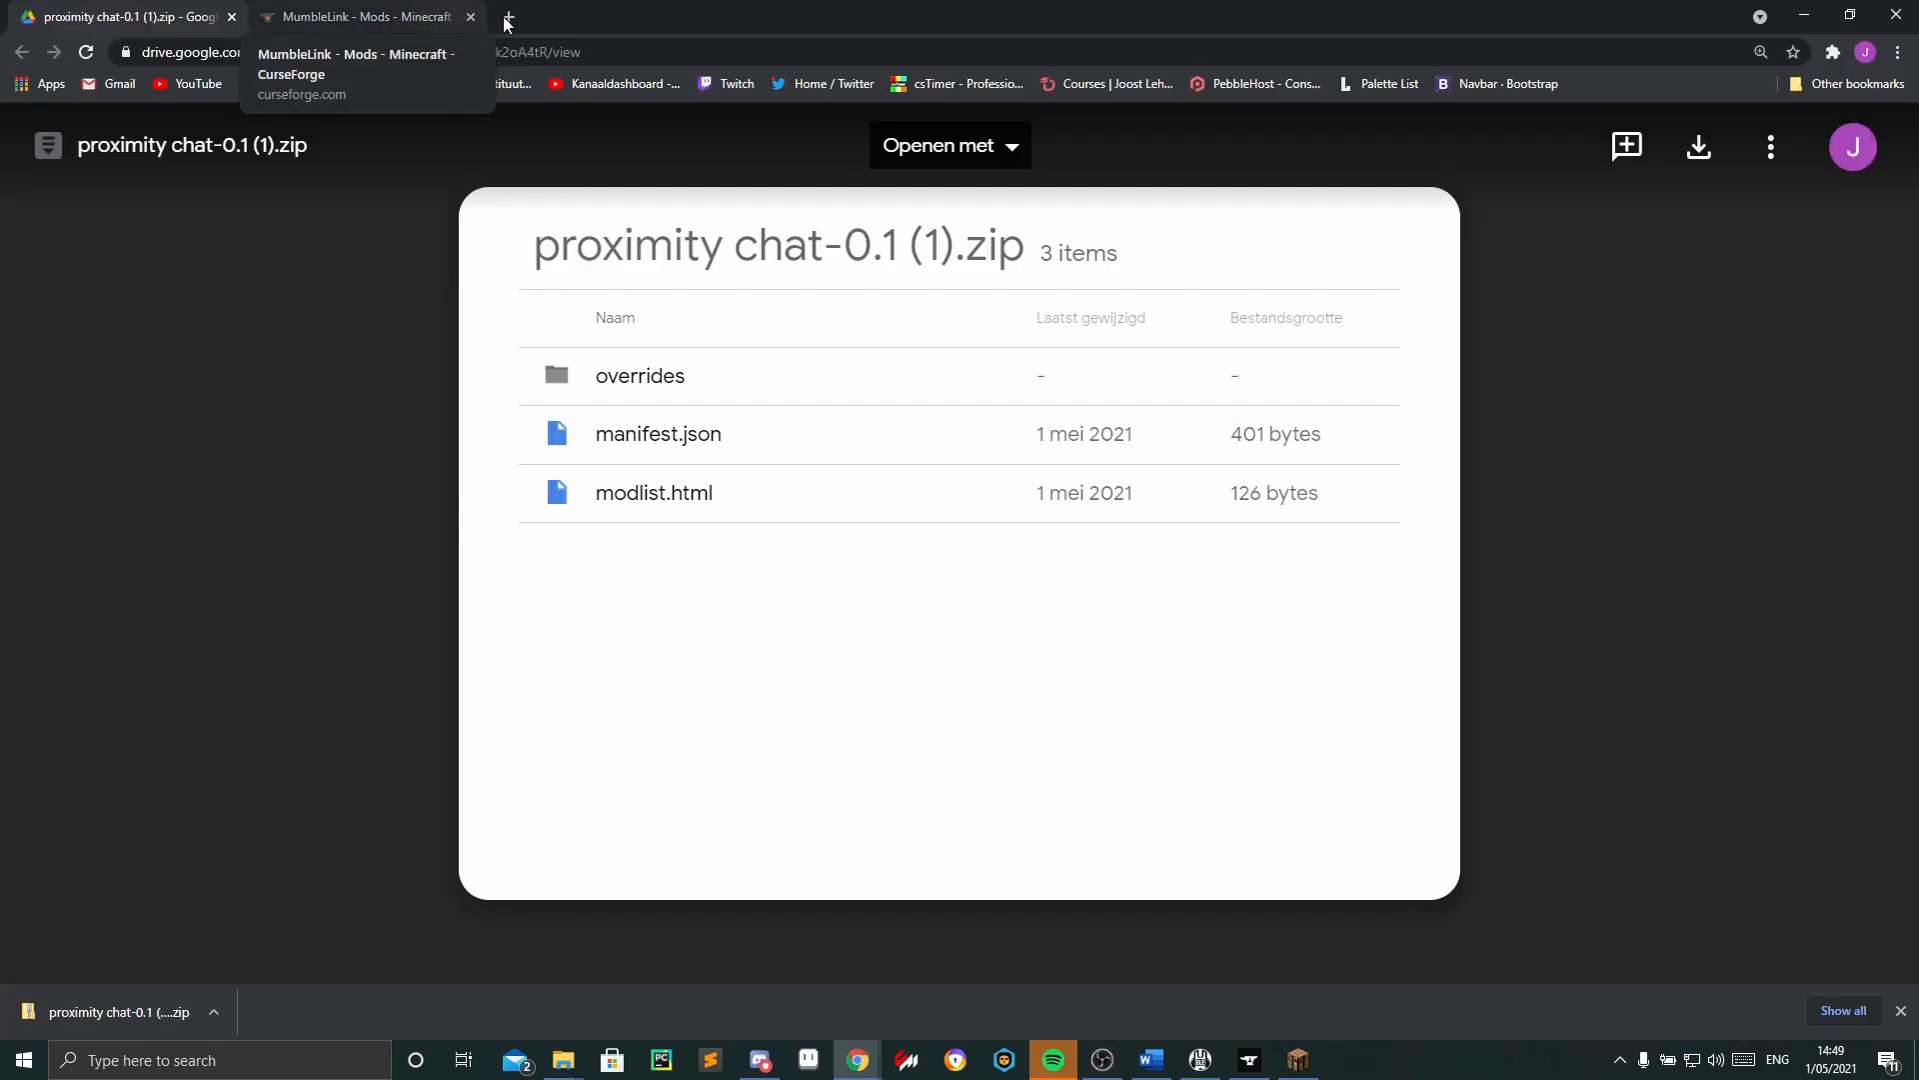
pyautogui.click(510, 18)
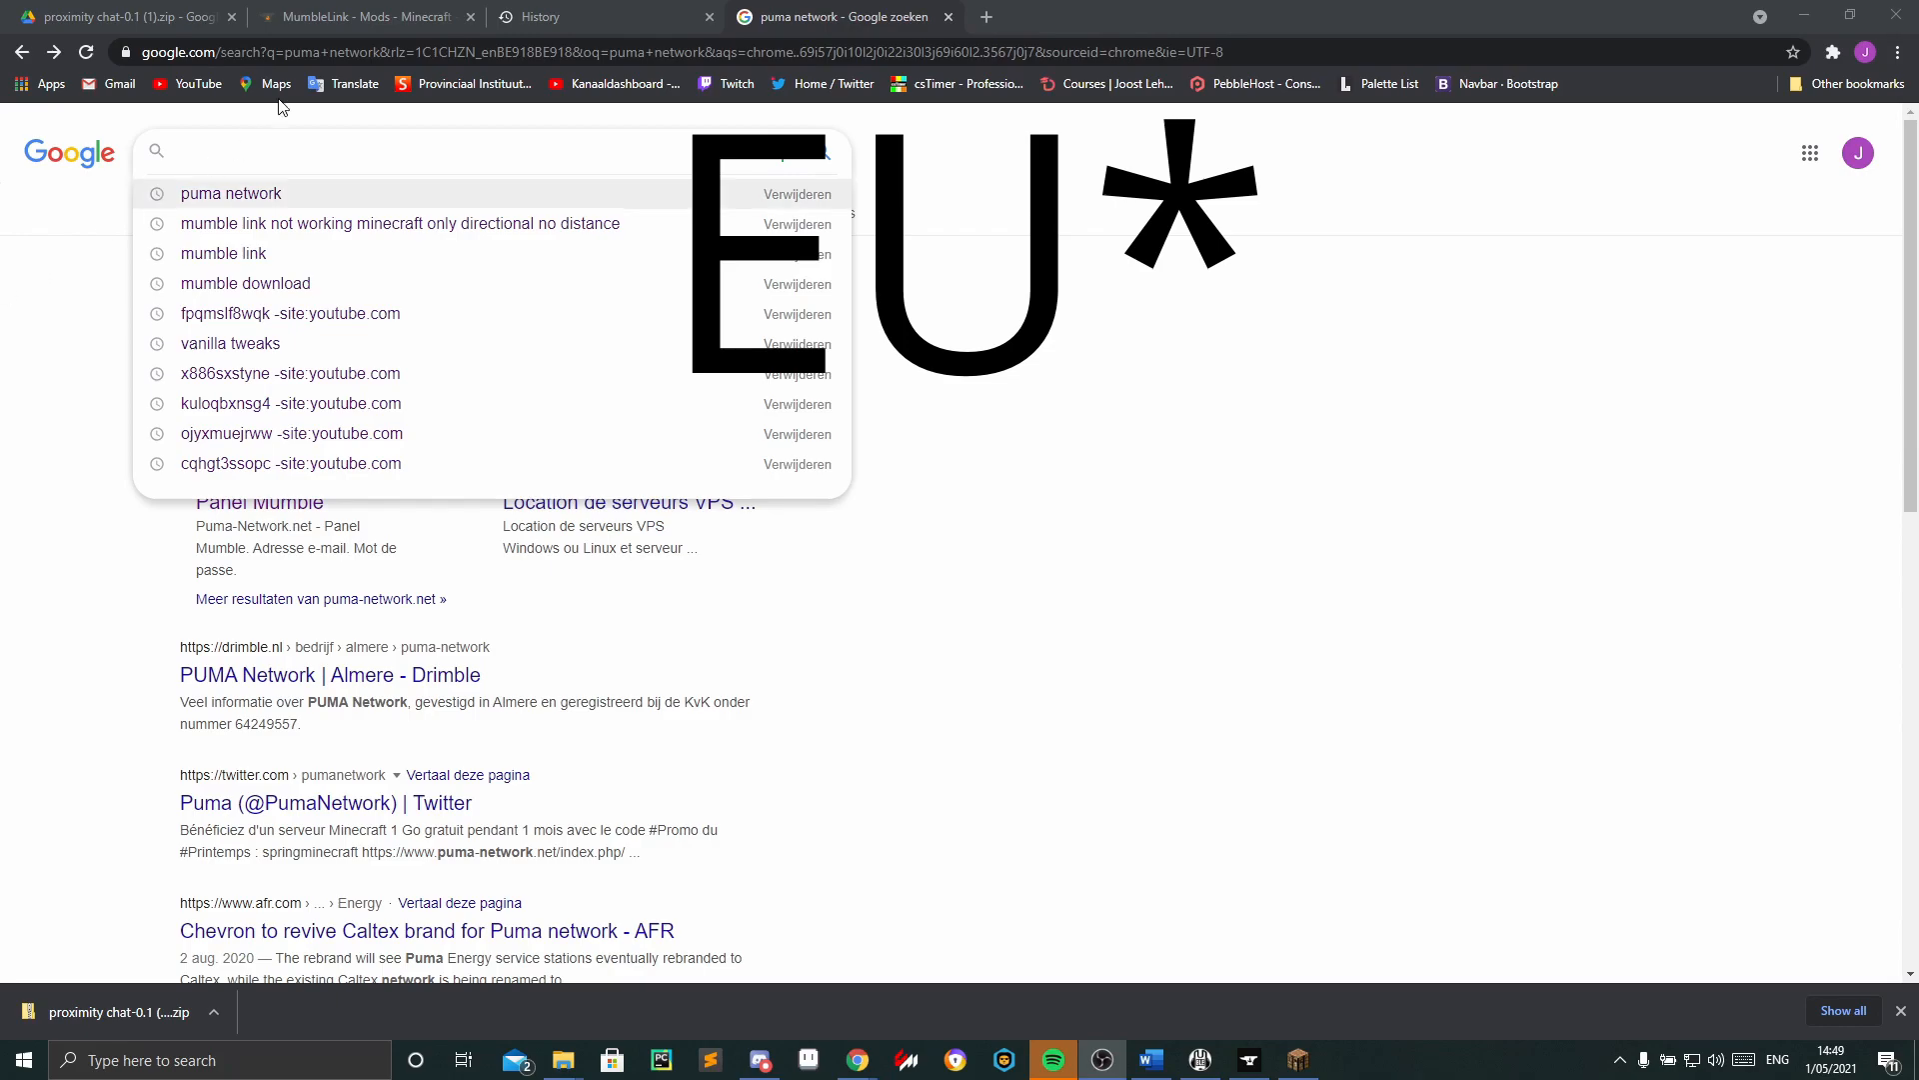
pyautogui.click(245, 150)
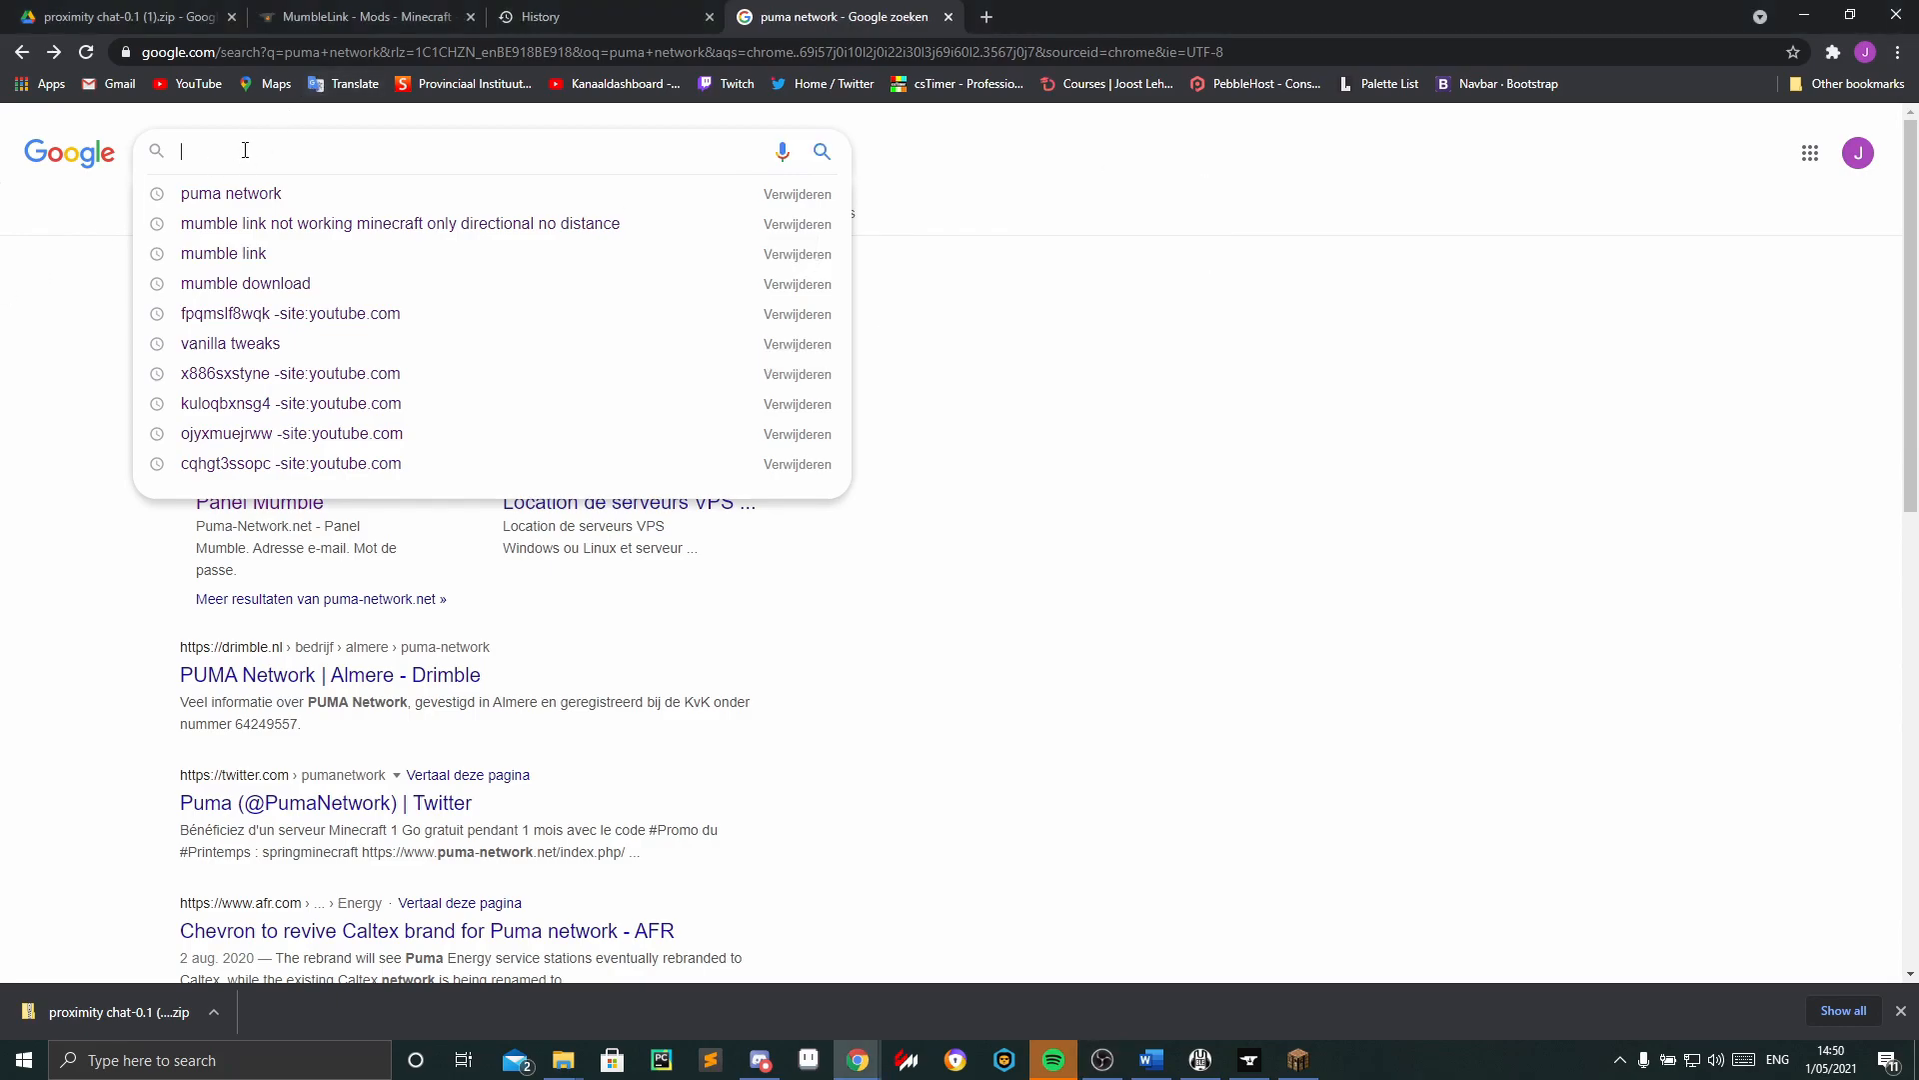
pyautogui.write('pum')
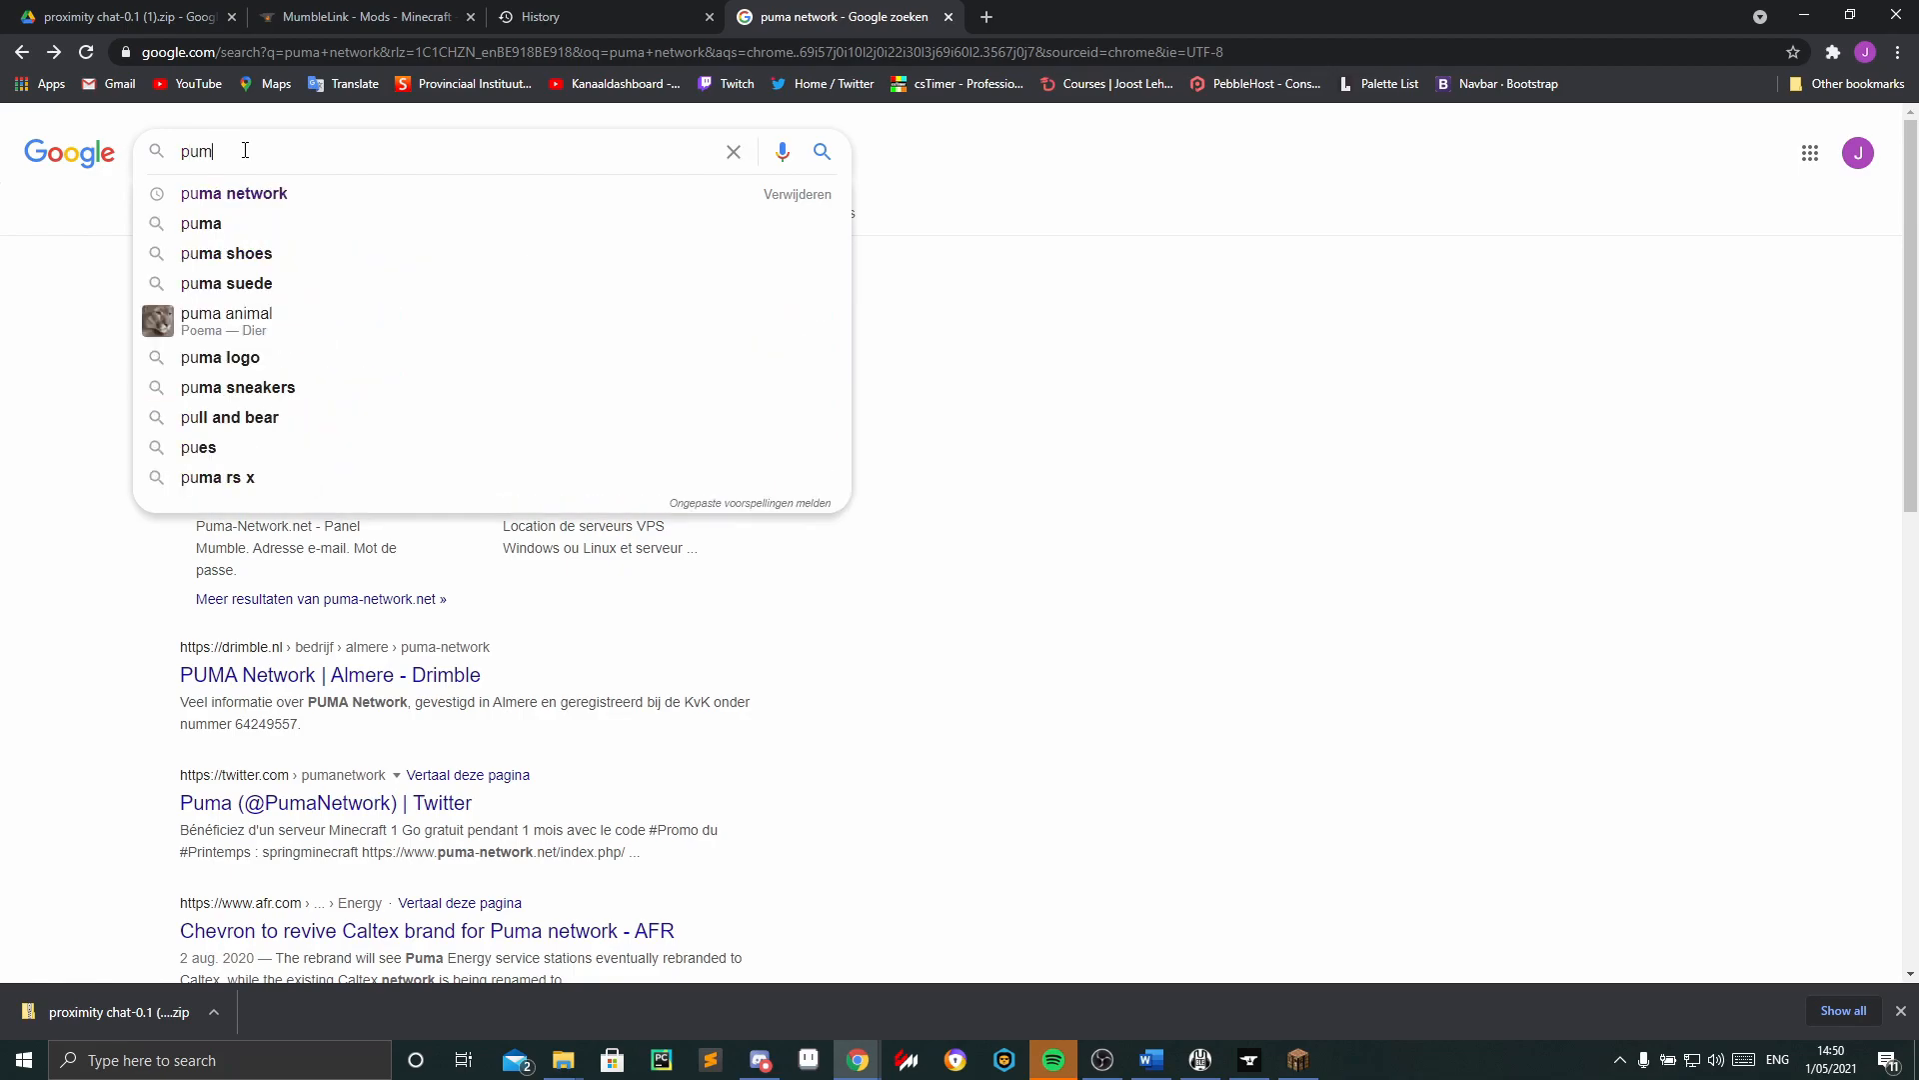
pyautogui.write('a network')
pyautogui.press('Return')
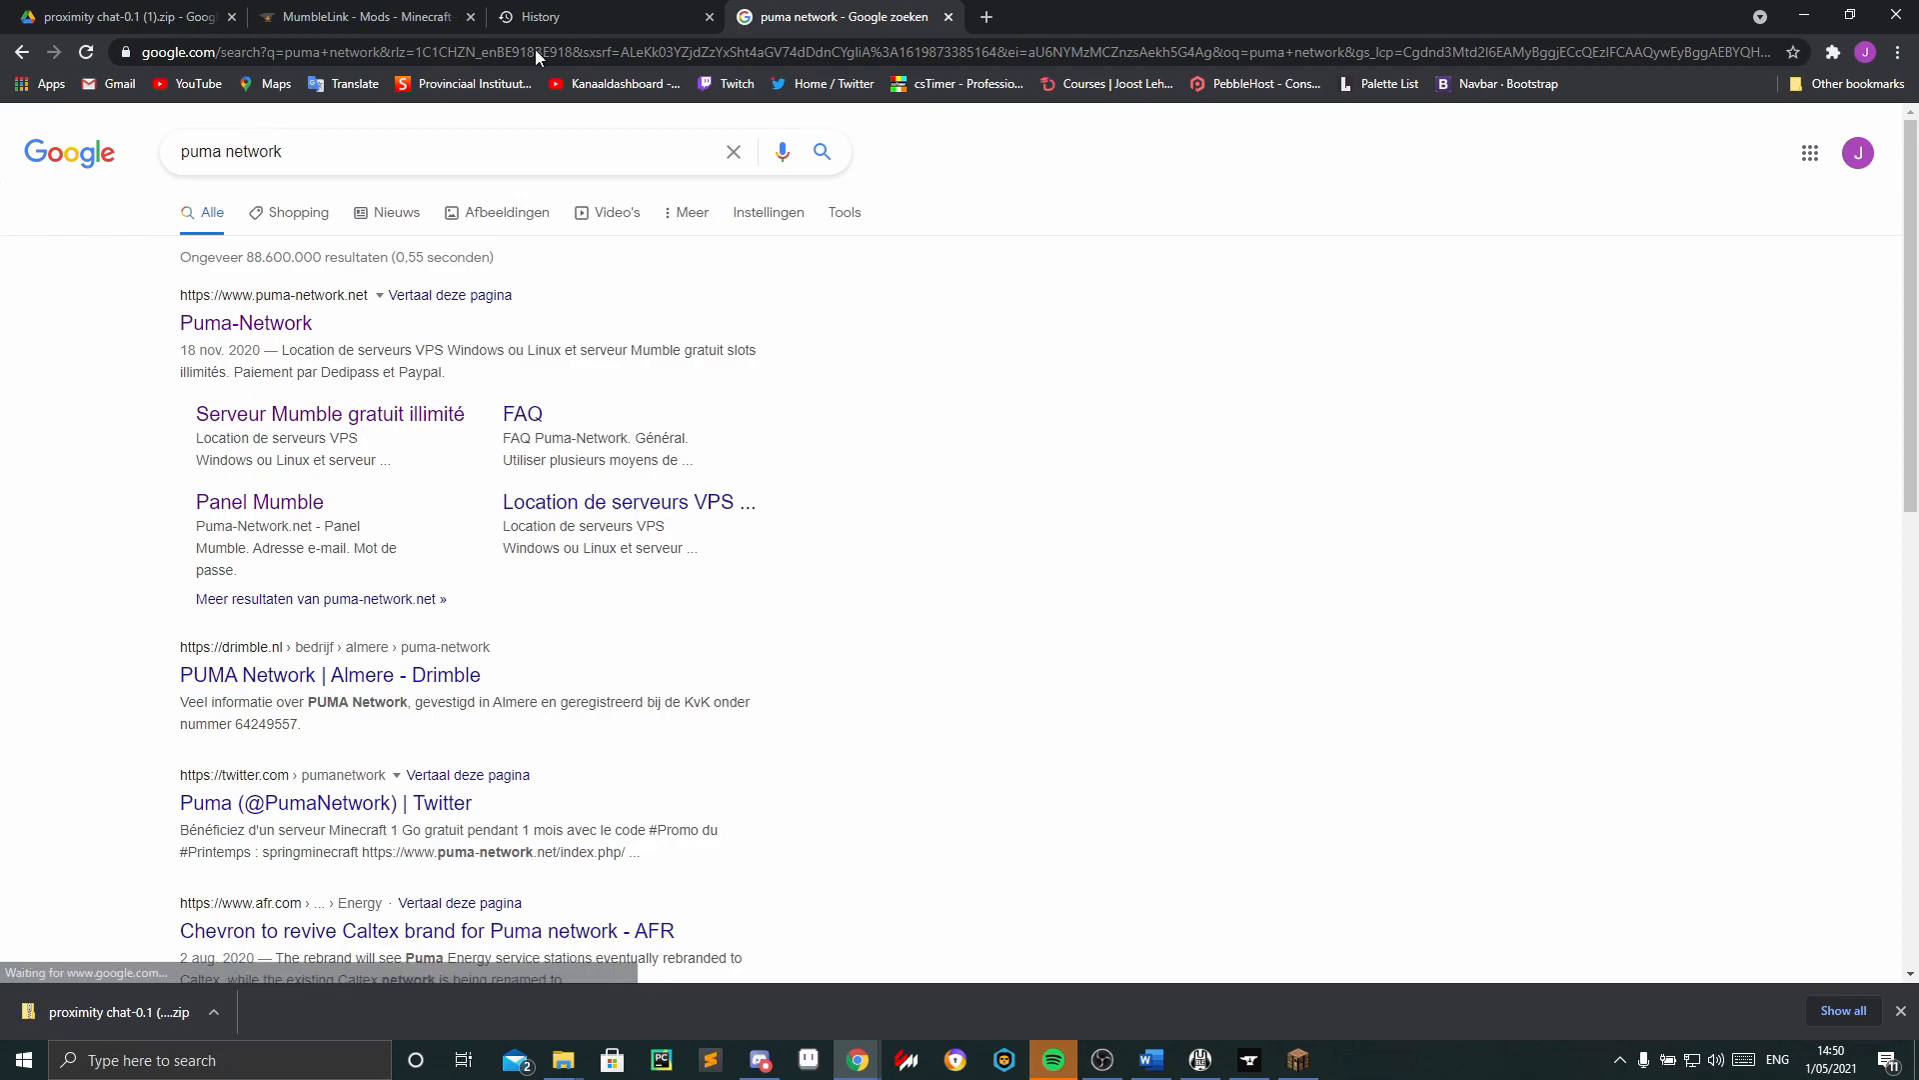
pyautogui.click(709, 17)
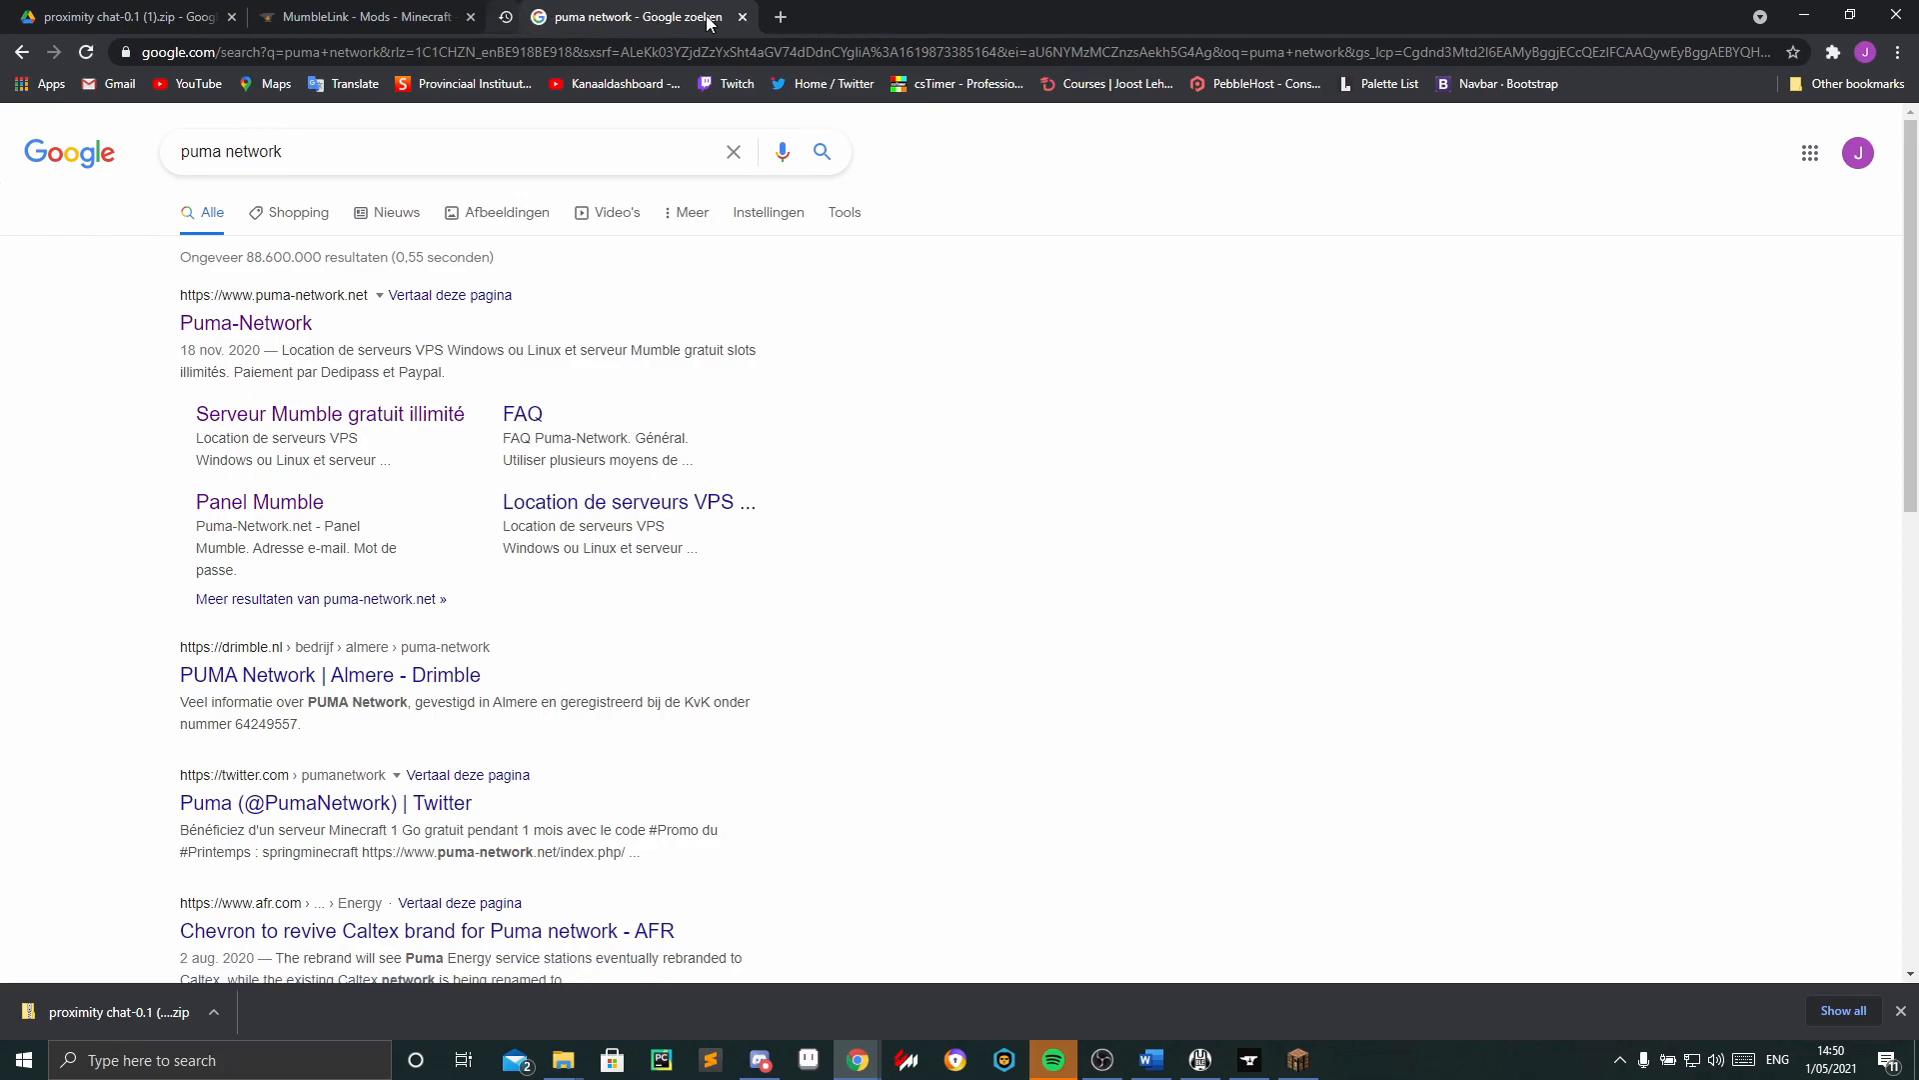
# Order the Mumble Free server from Puma-Network's free Mumble server page, filling in the e-mail address and password fields.
pyautogui.click(278, 420)
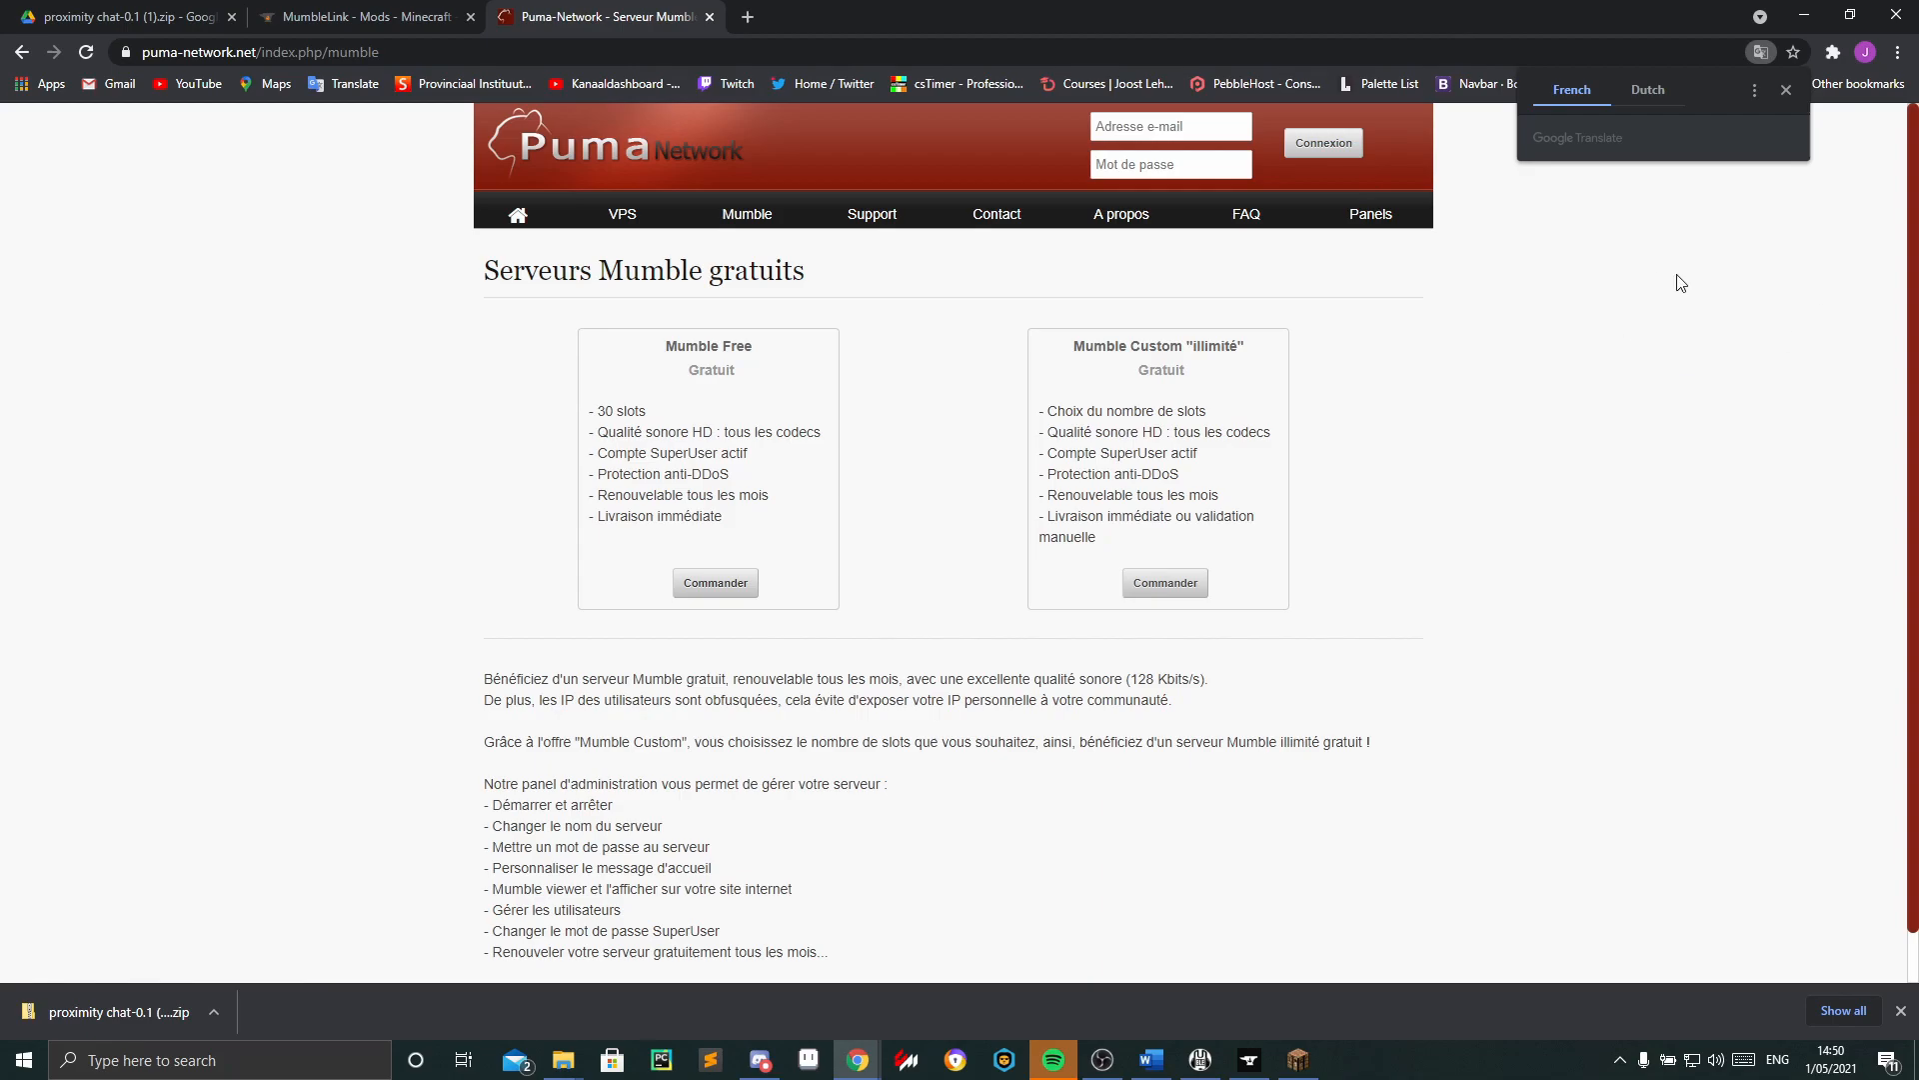
pyautogui.click(705, 594)
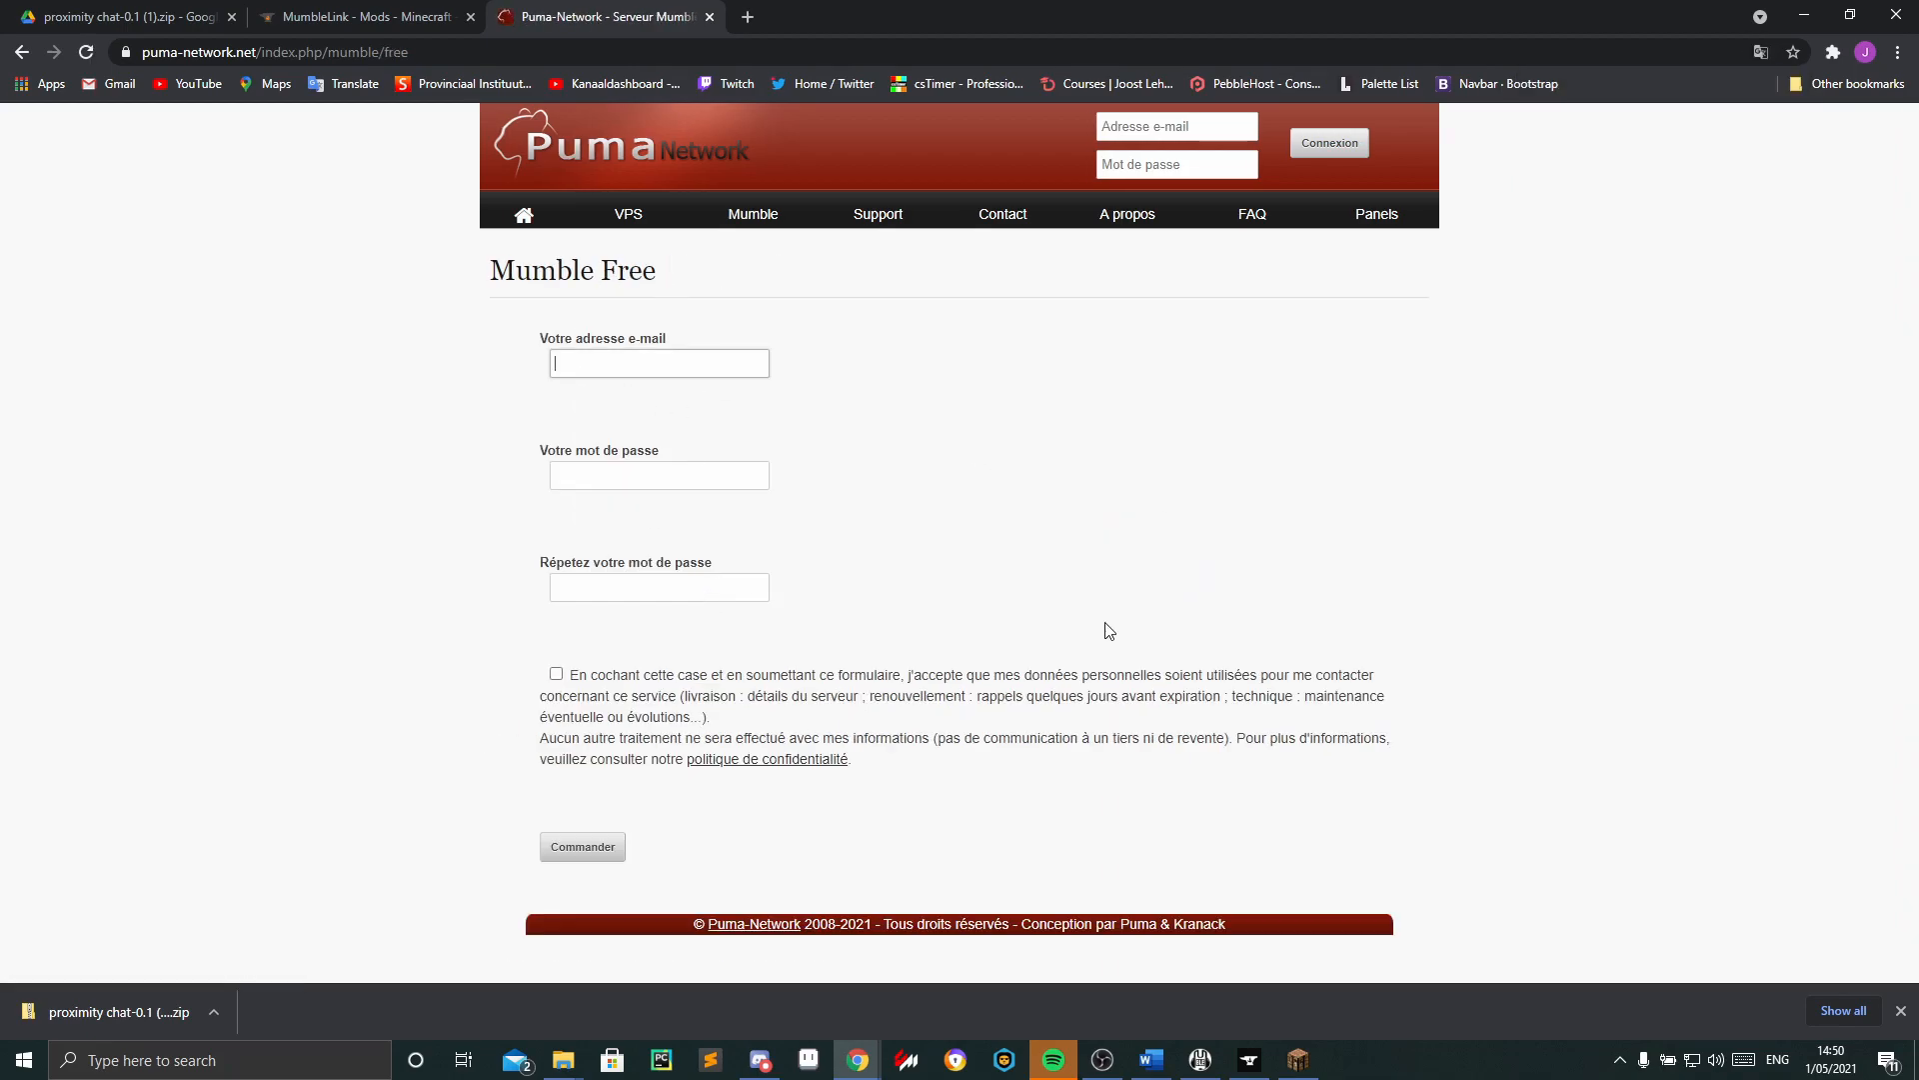
pyautogui.click(660, 477)
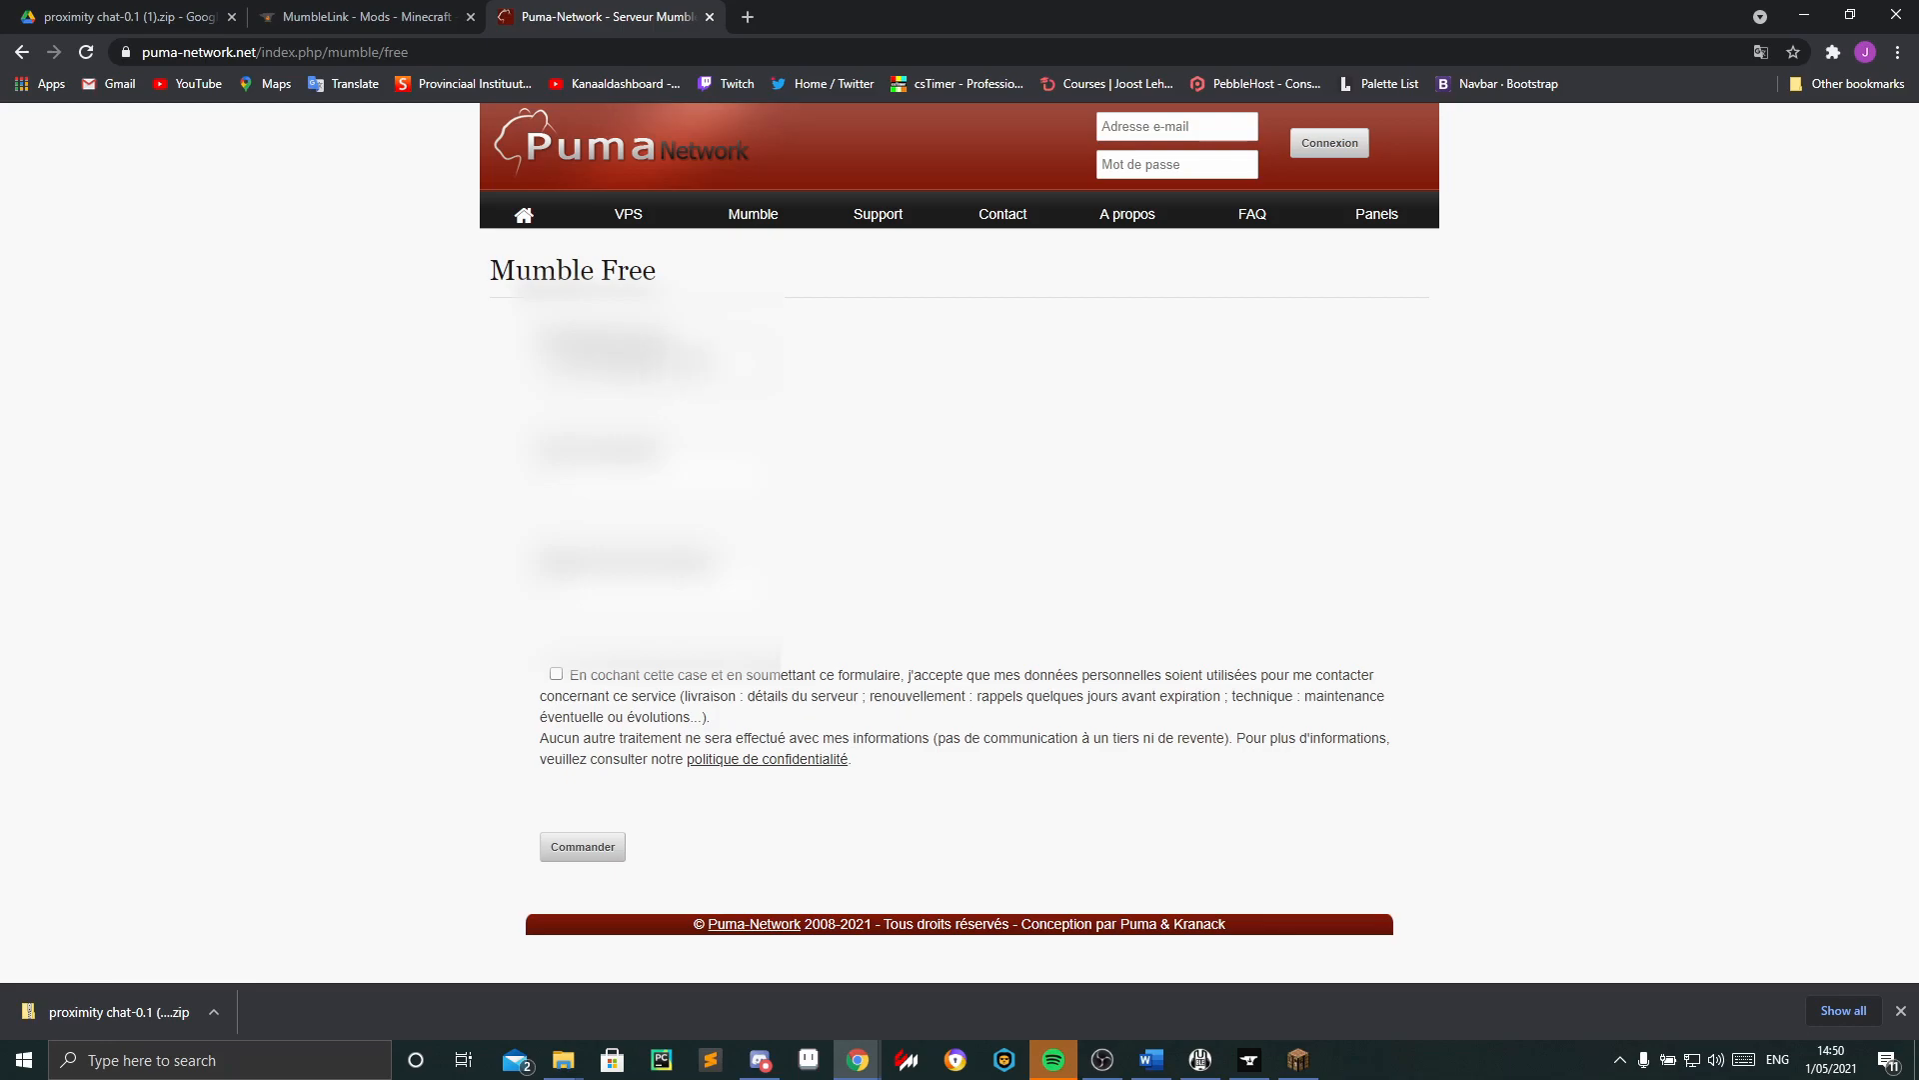
pyautogui.click(648, 477)
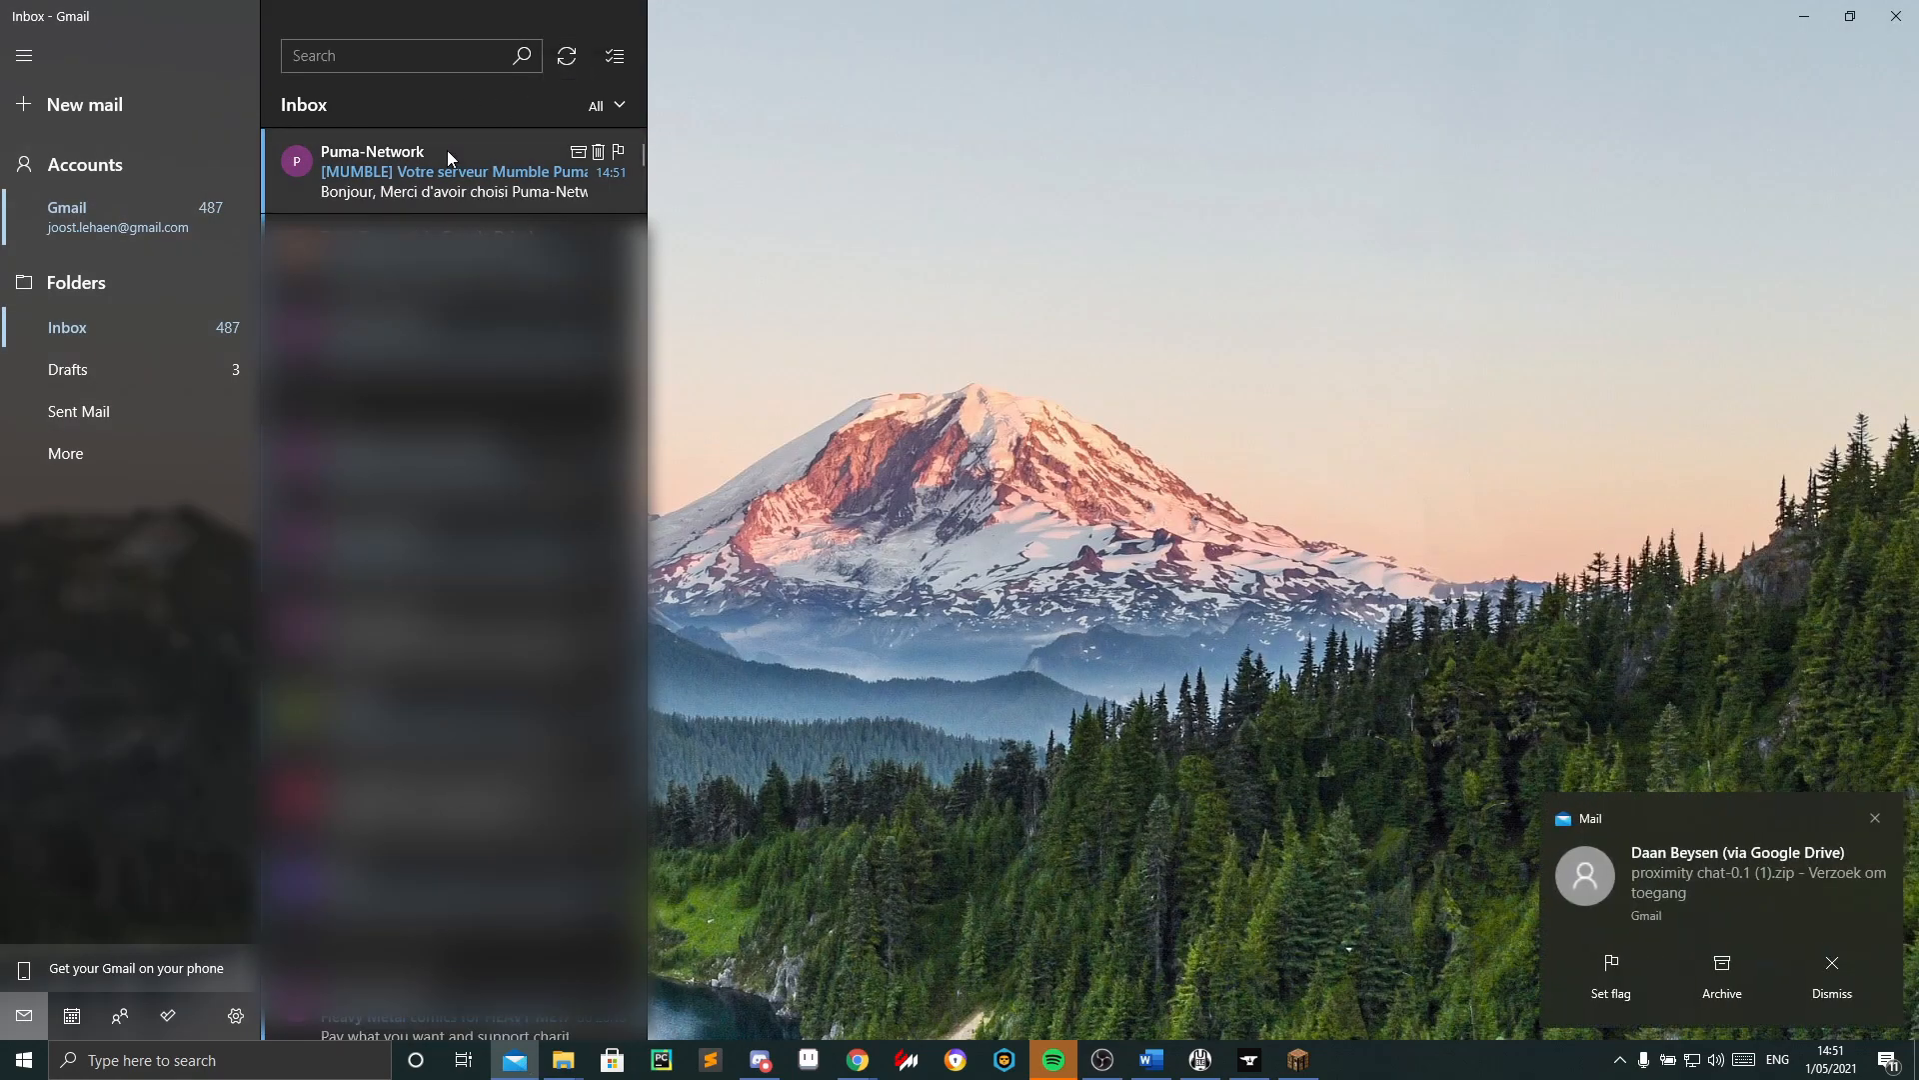
# Log in to Panel Mumble through the link in the Puma-Network e-mail and open the first Mumble server's details.
pyautogui.click(447, 150)
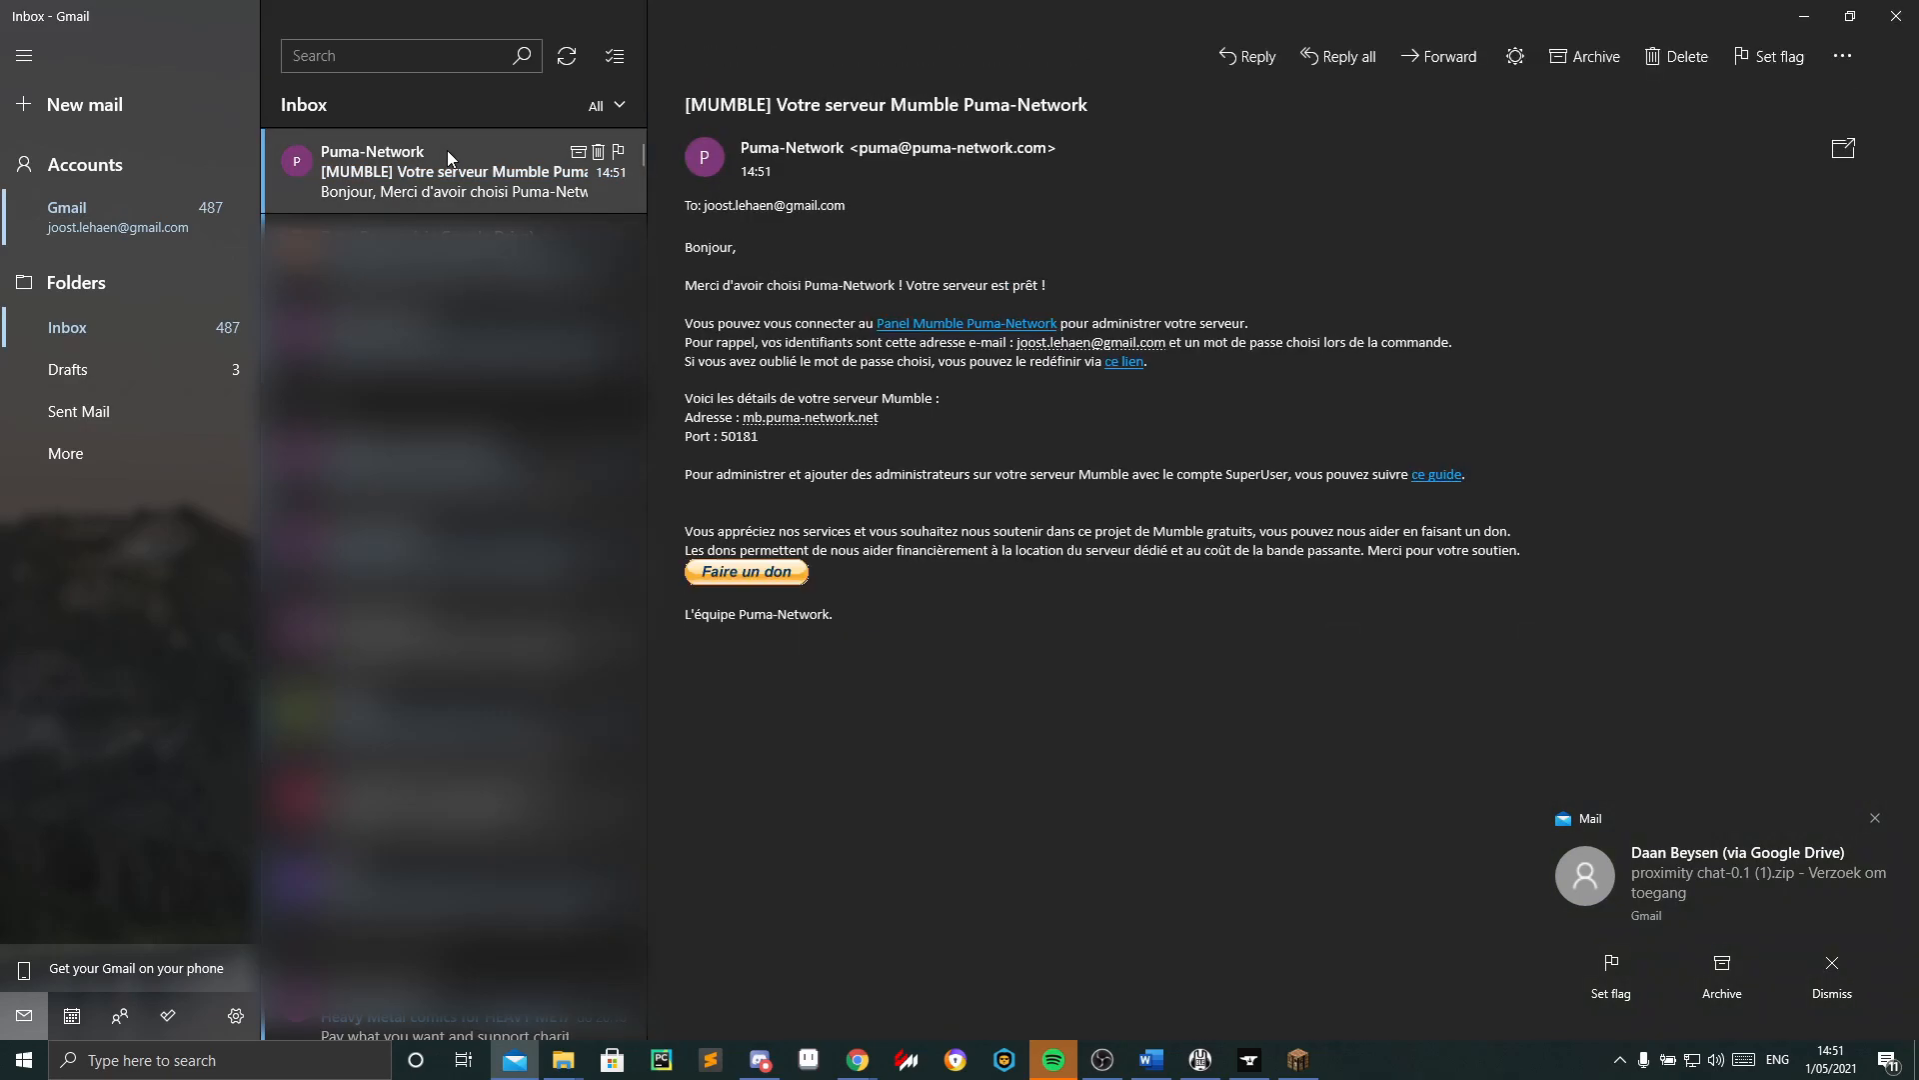
pyautogui.click(958, 328)
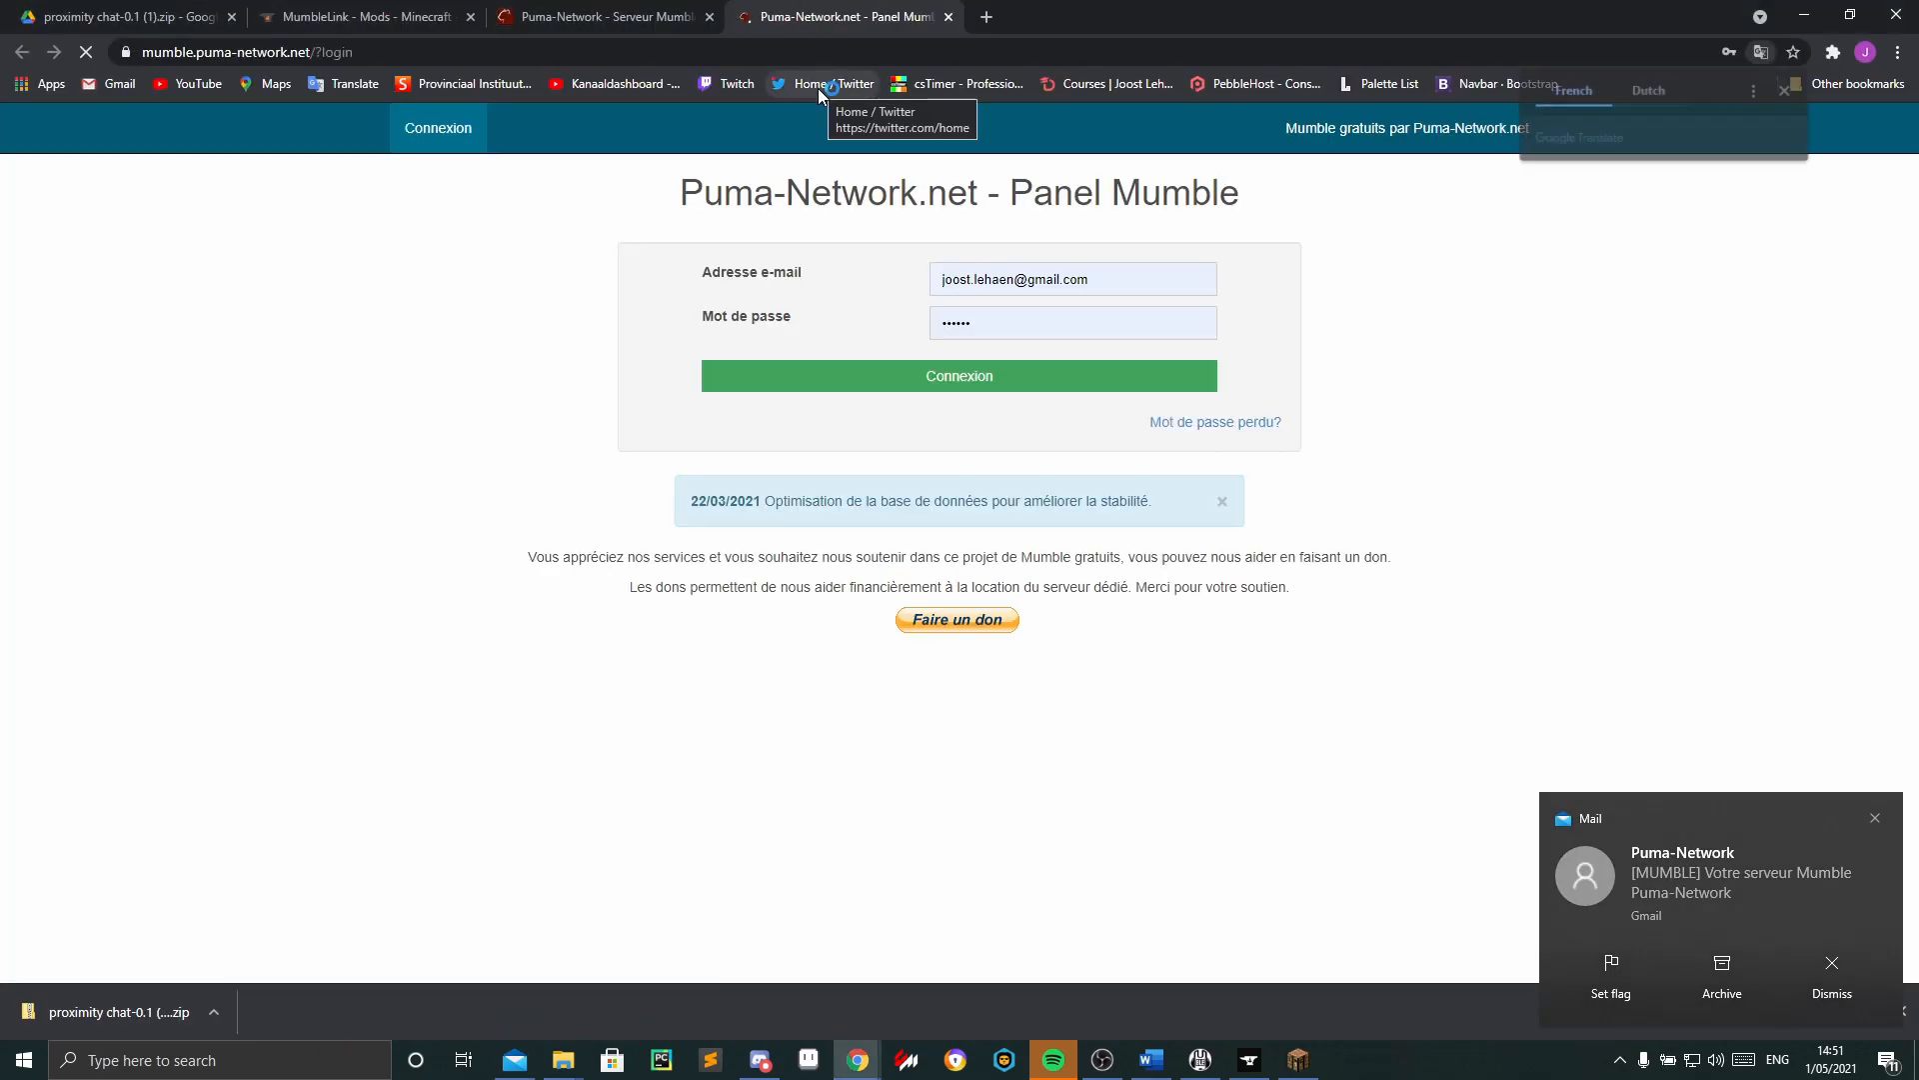
pyautogui.click(974, 387)
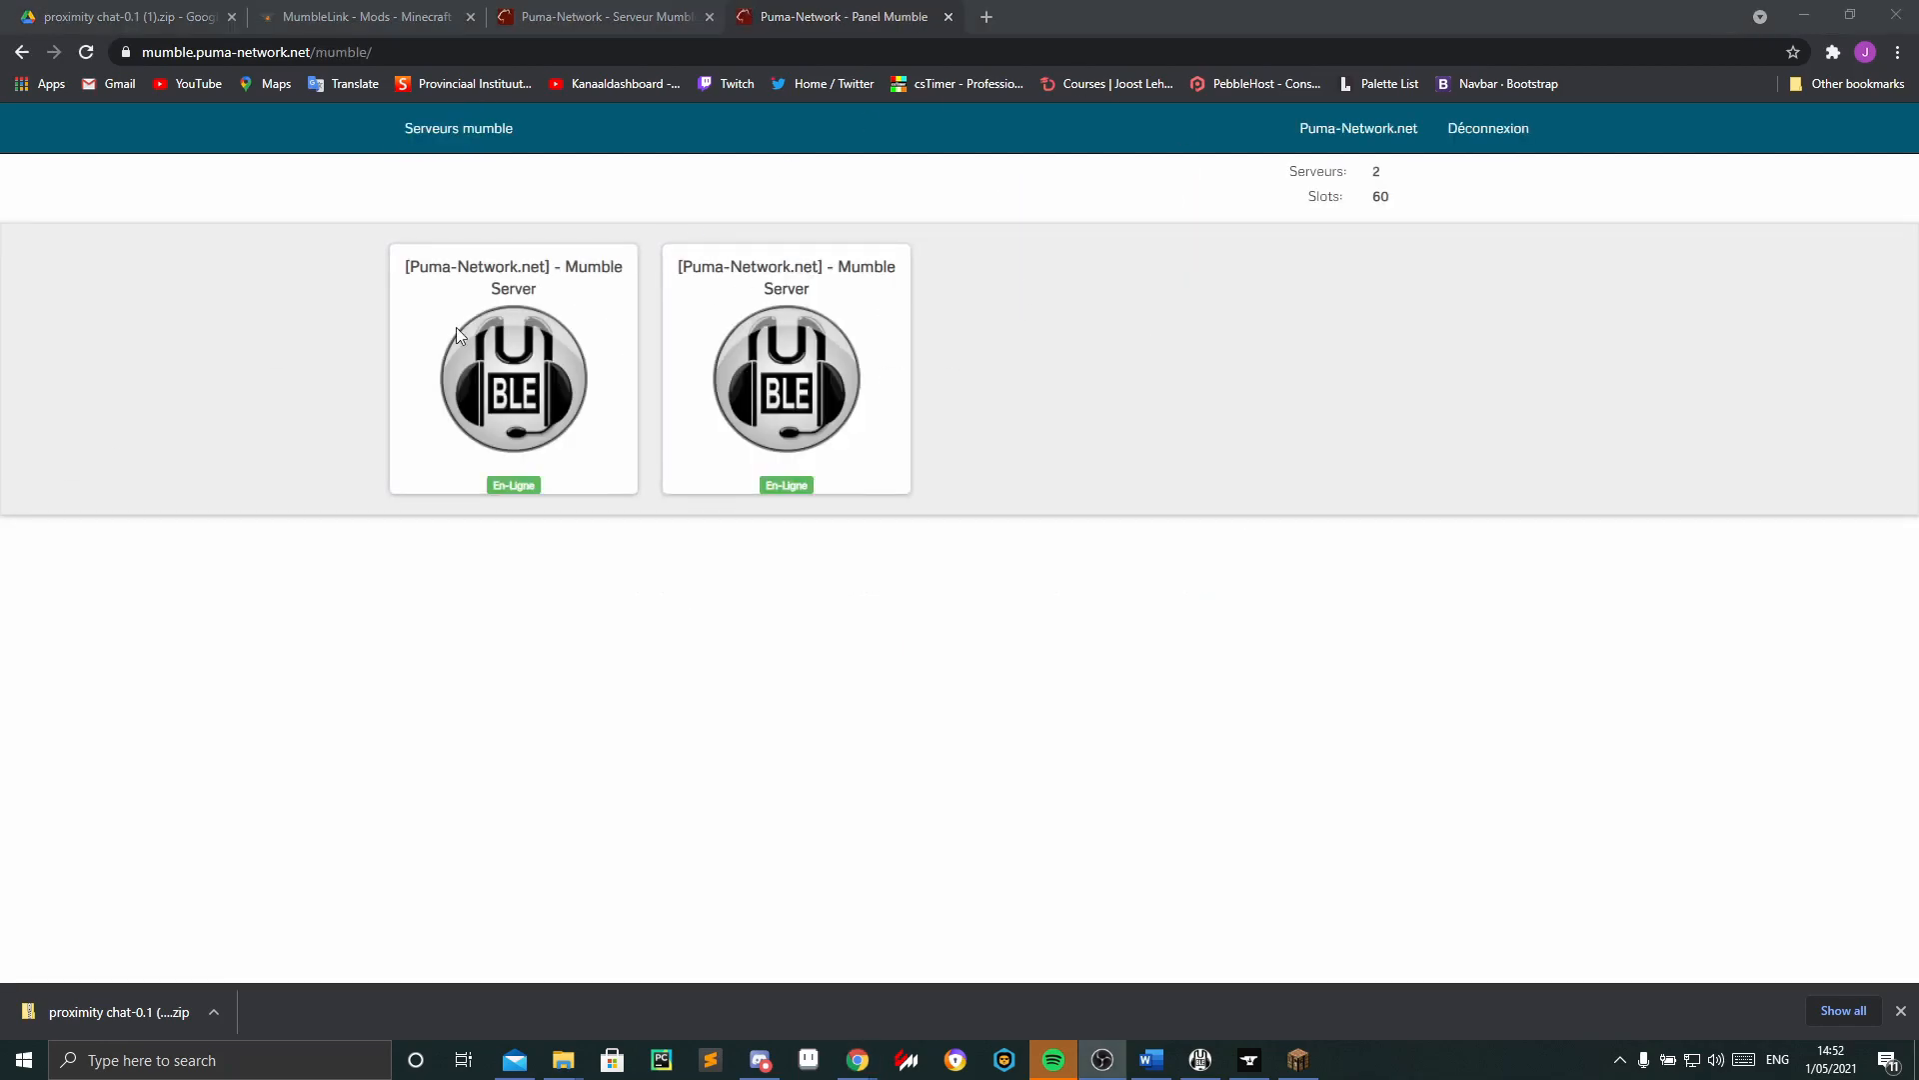
pyautogui.click(605, 347)
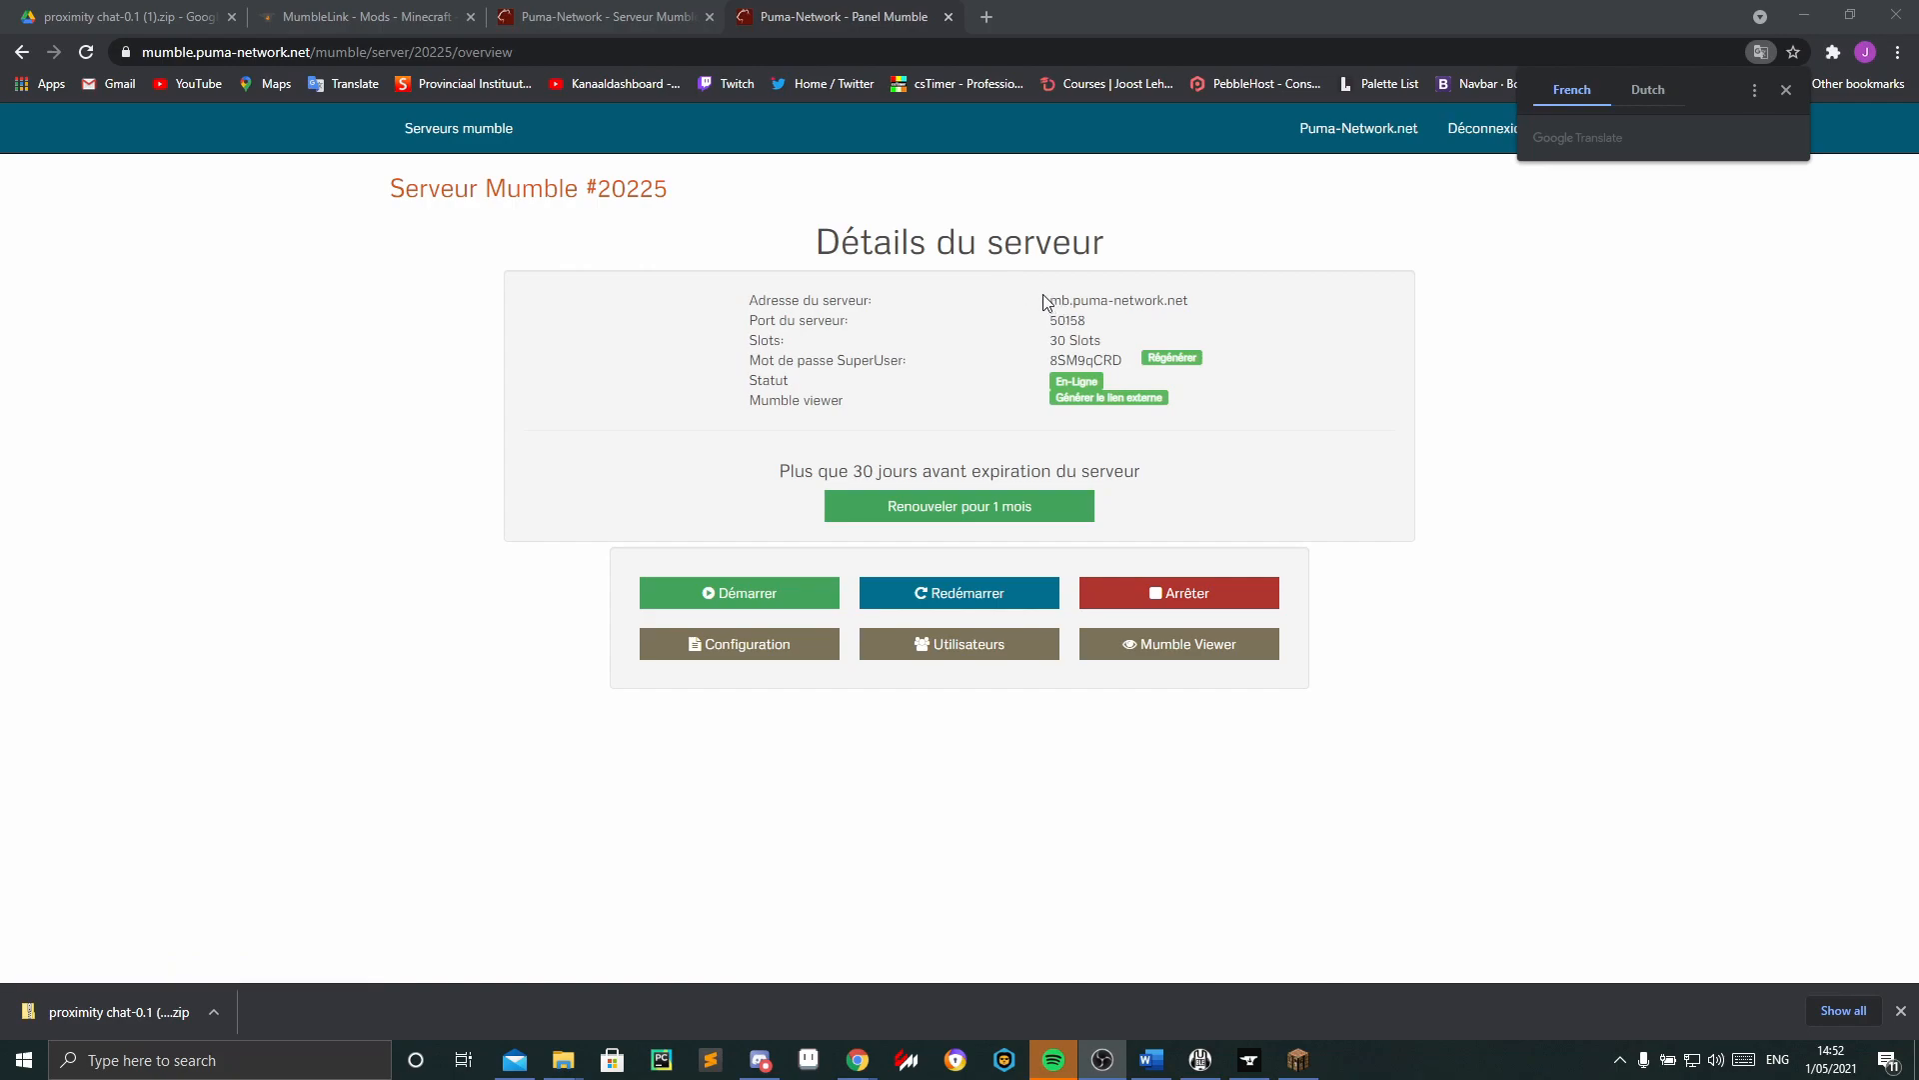
# Switch to Mumble and start adding a new server to the server connection list.
pyautogui.click(1200, 1059)
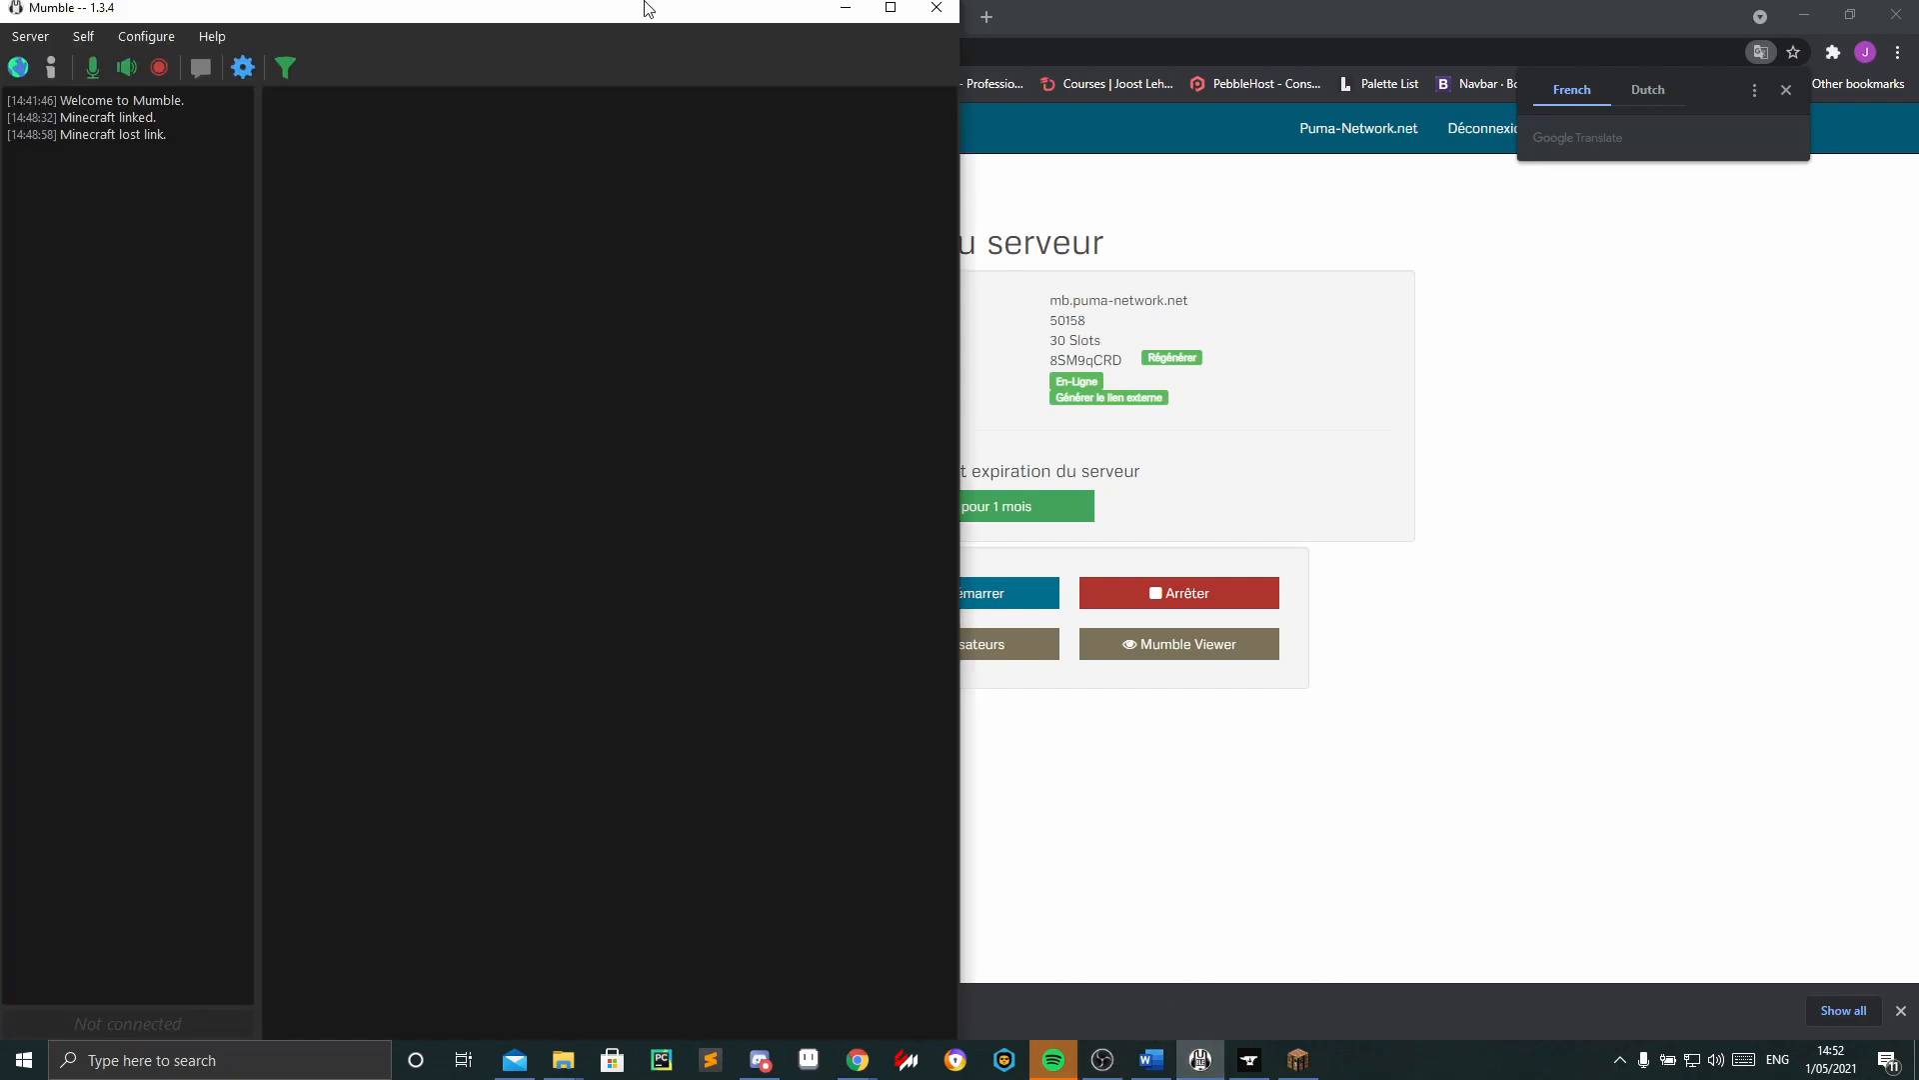
pyautogui.click(146, 36)
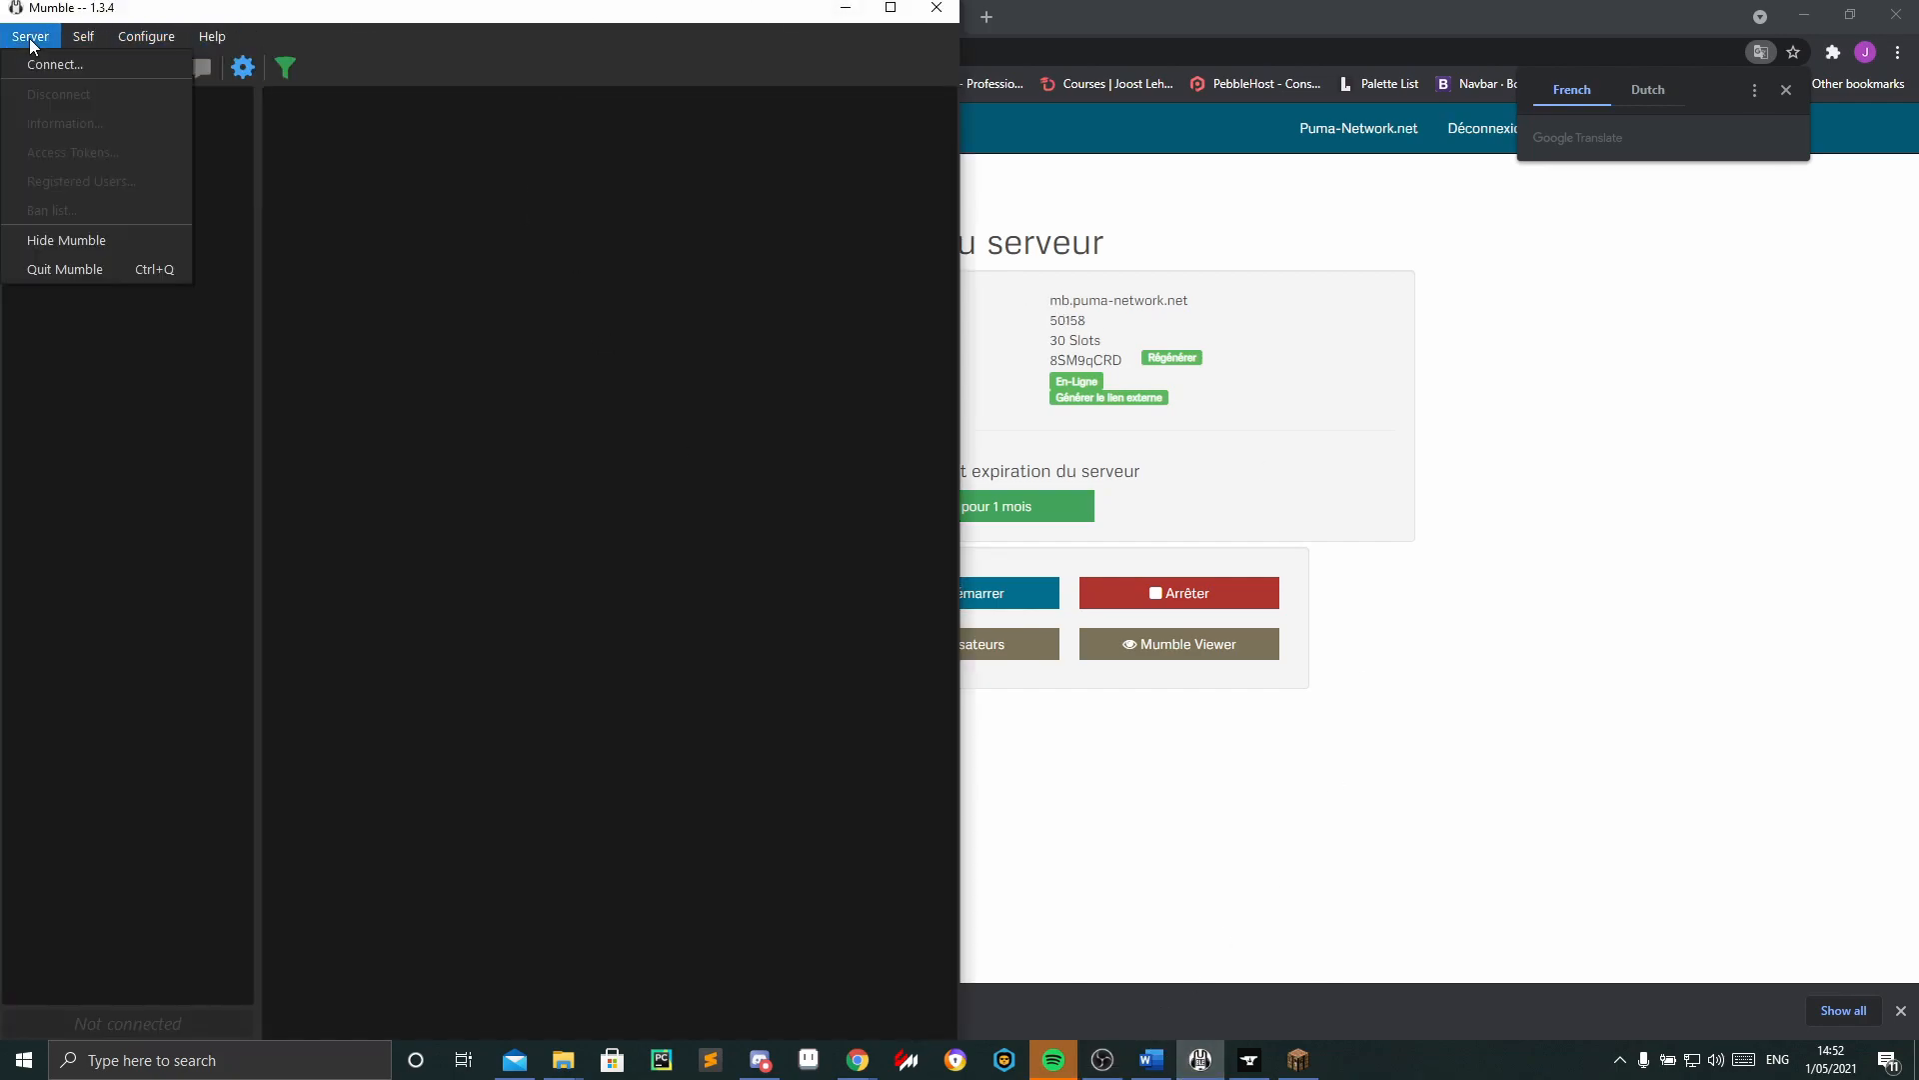
pyautogui.click(50, 64)
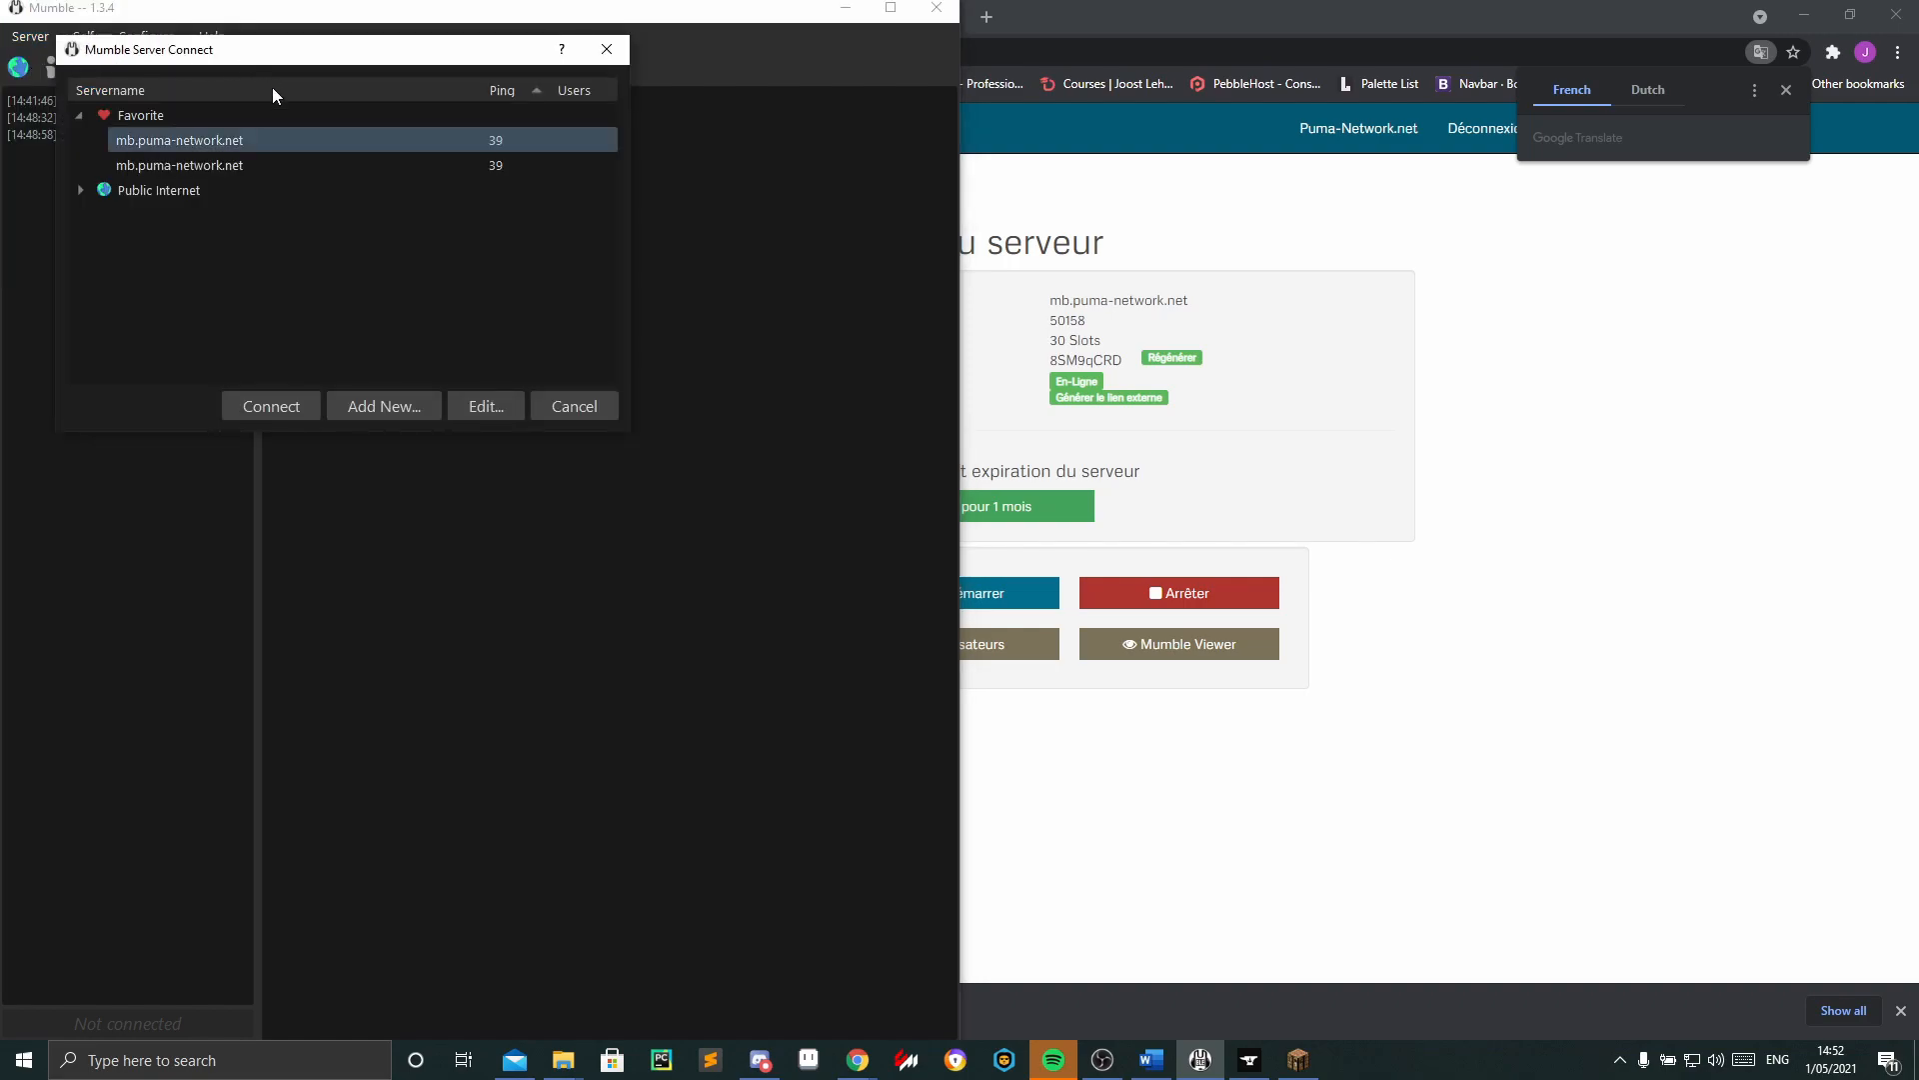
pyautogui.click(381, 408)
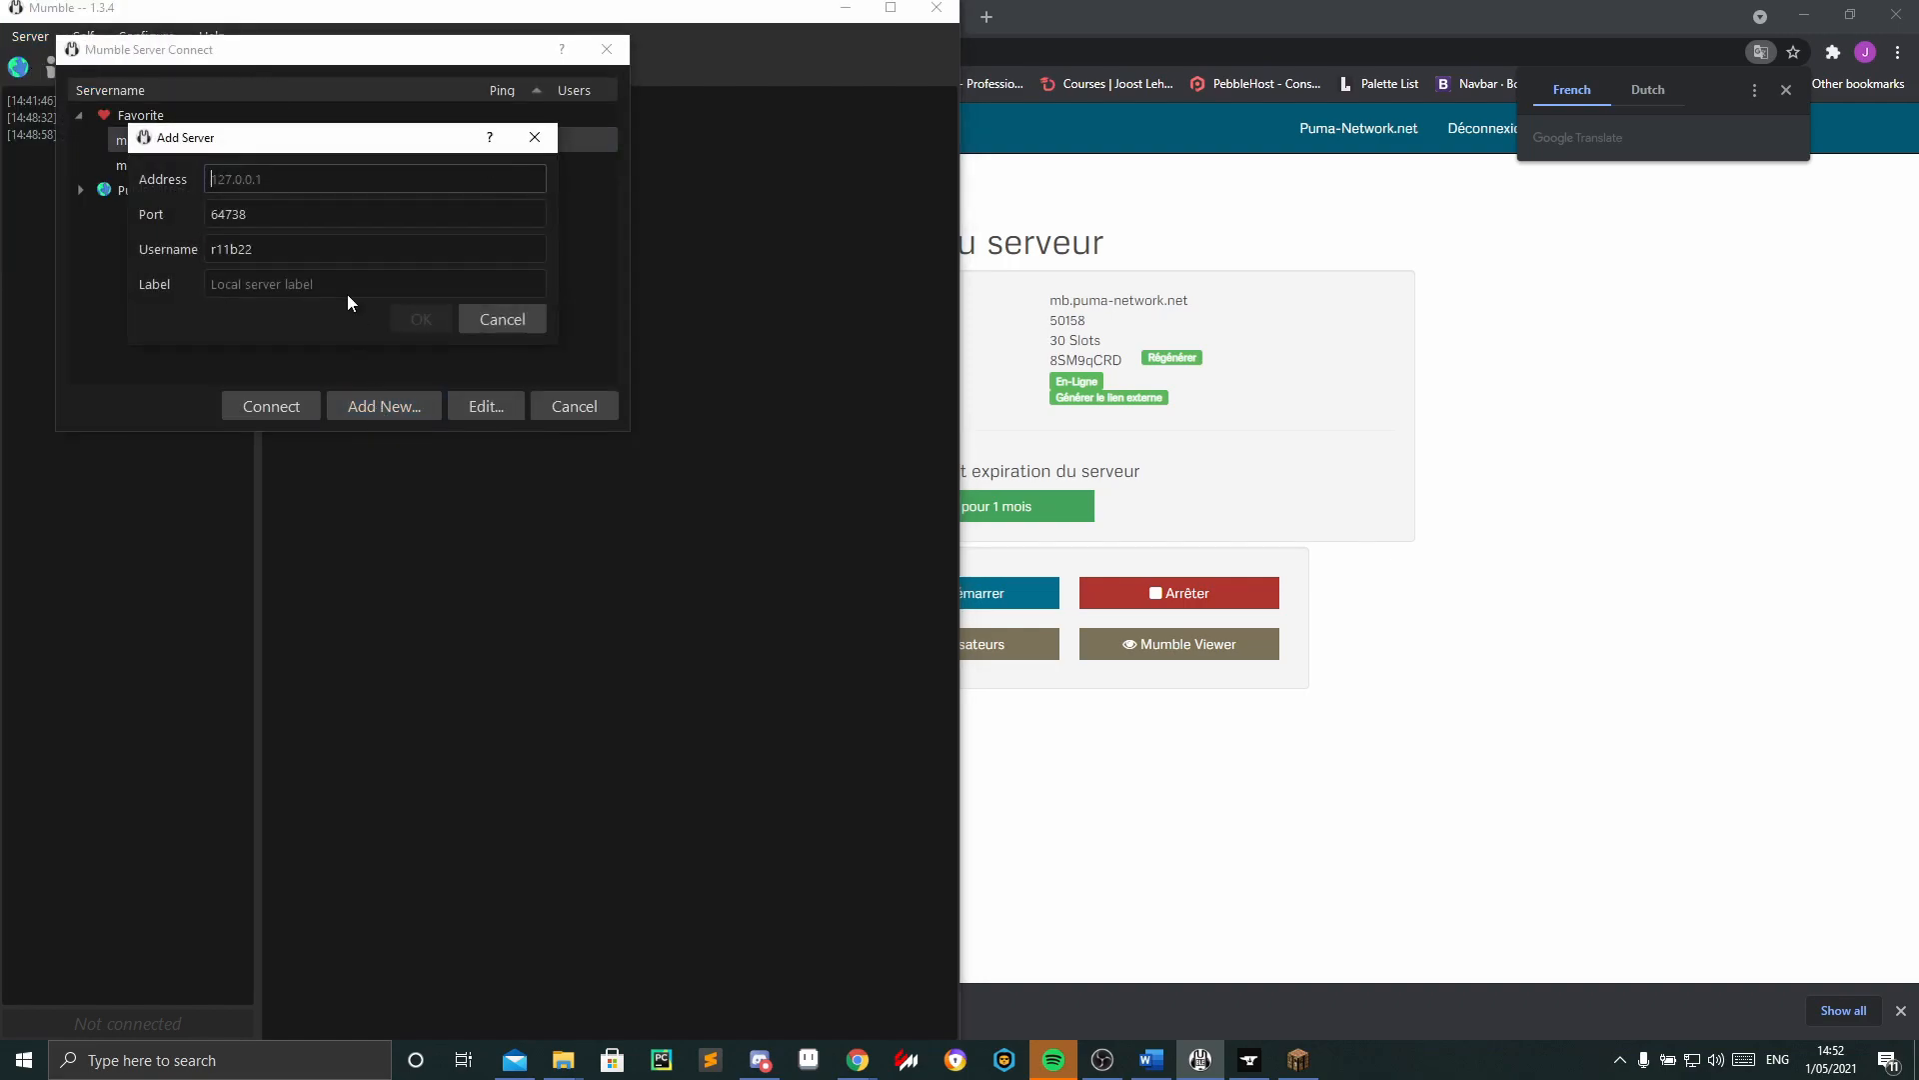
# Copy the server address mb.puma-network.net from the Puma-Network server details into the Address of Mumble's new server entry.
pyautogui.moveTo(1050, 300); pyautogui.dragTo(1198, 307)
pyautogui.hotkey('ctrl', 'c')
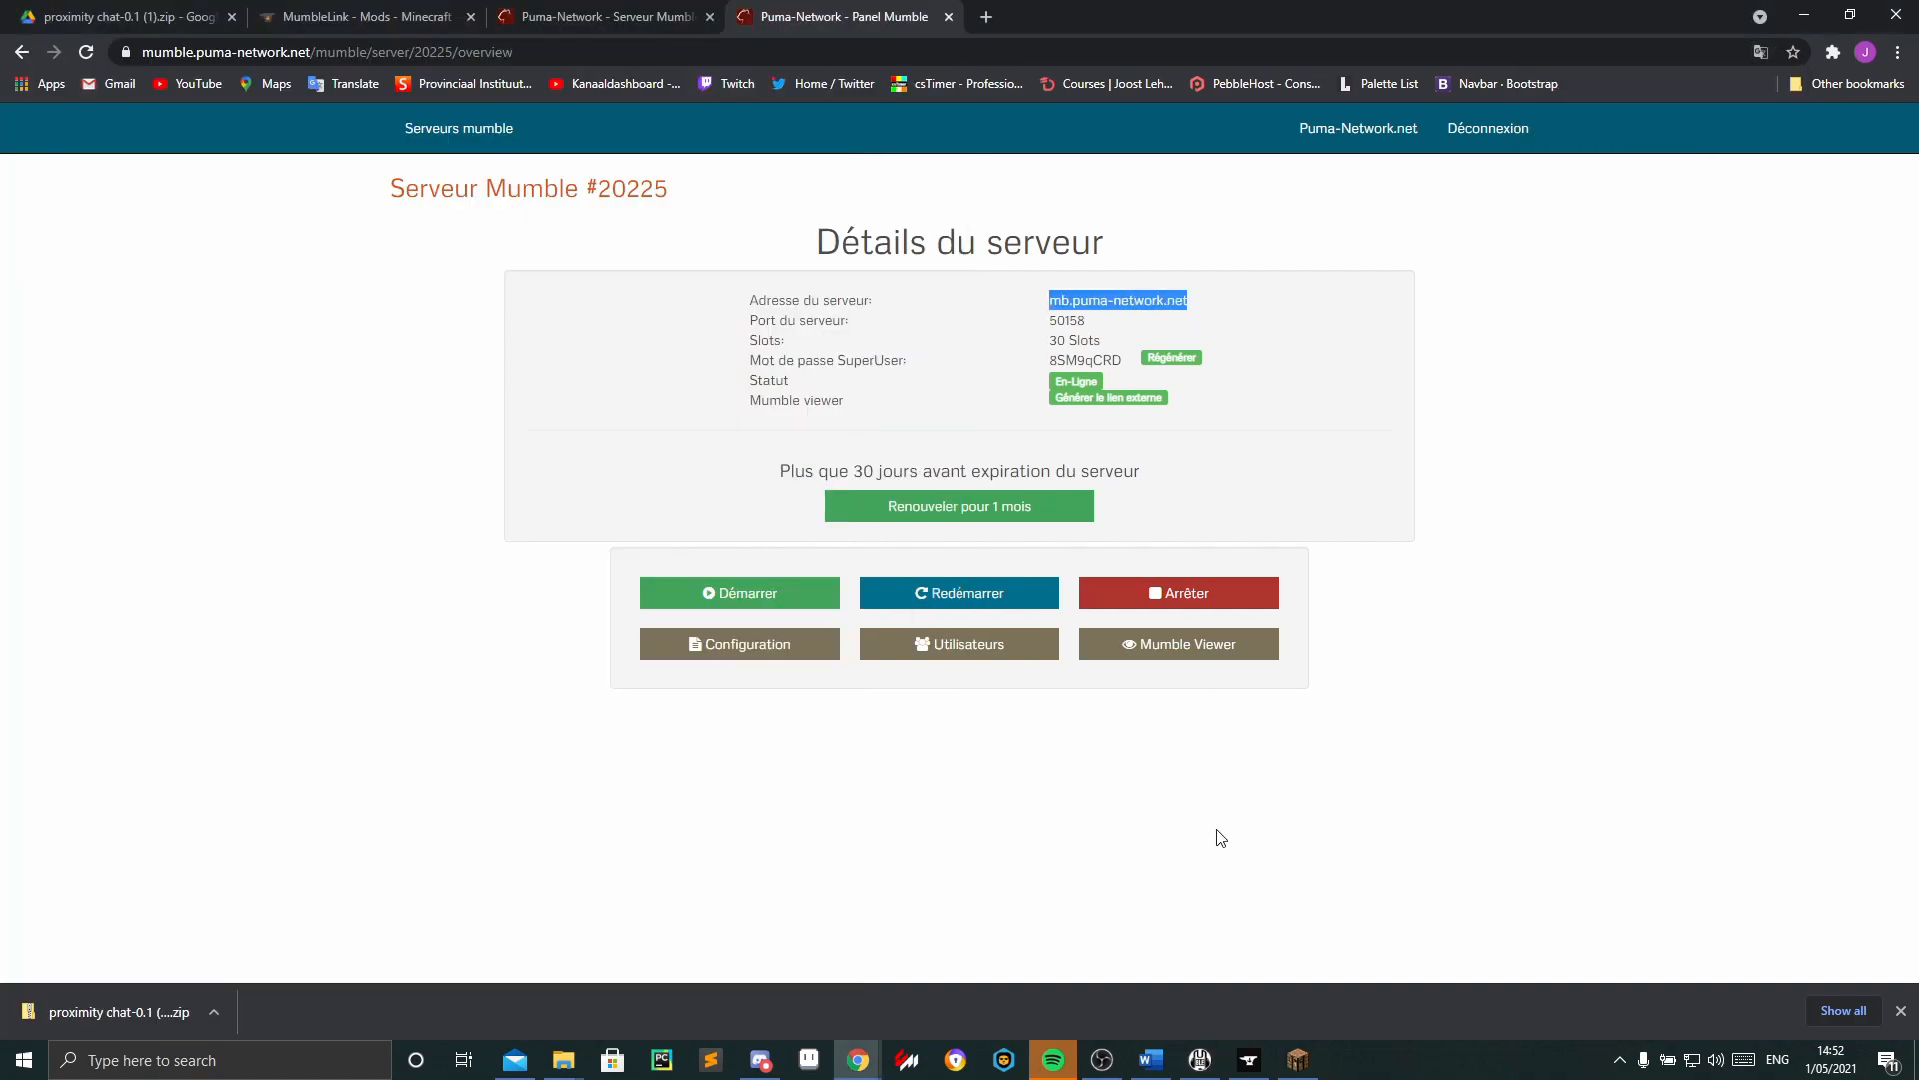
pyautogui.moveTo(1199, 1058)
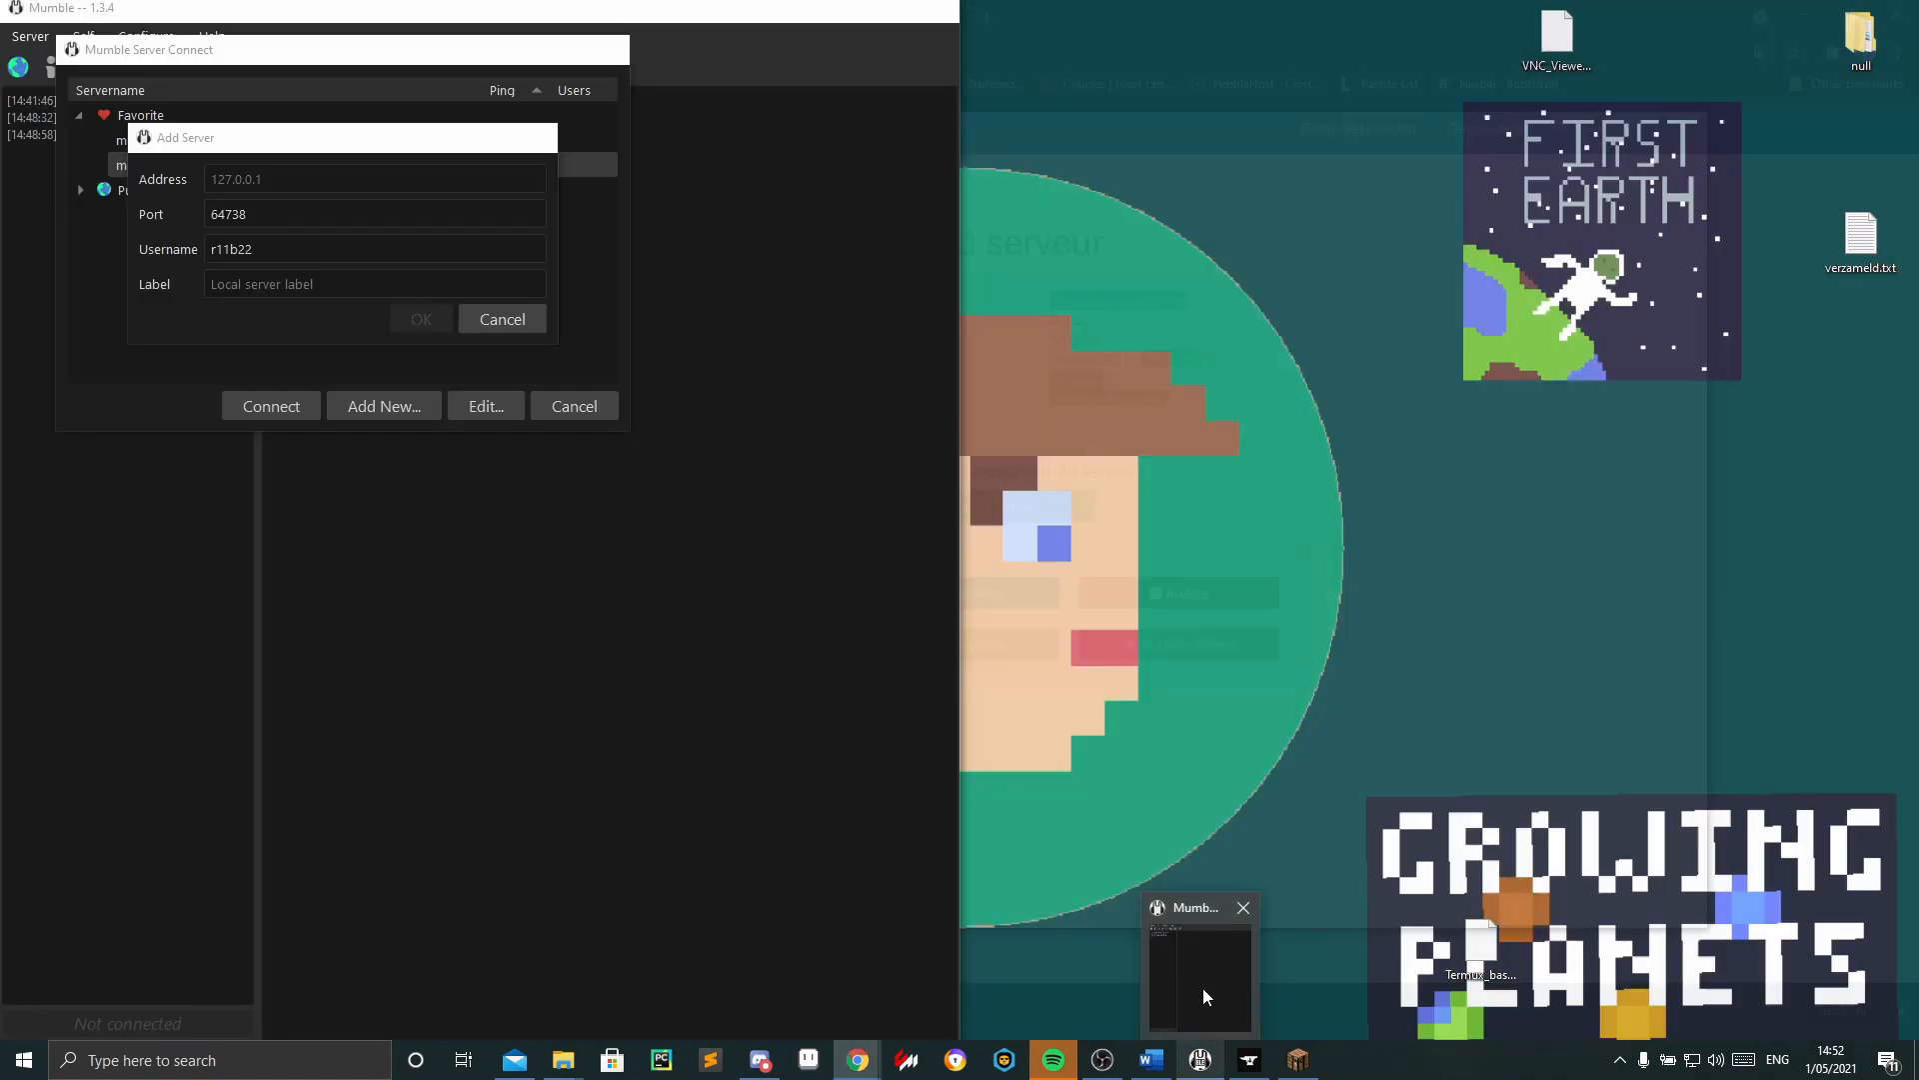
pyautogui.click(1203, 988)
pyautogui.hotkey('ctrl', 'v')
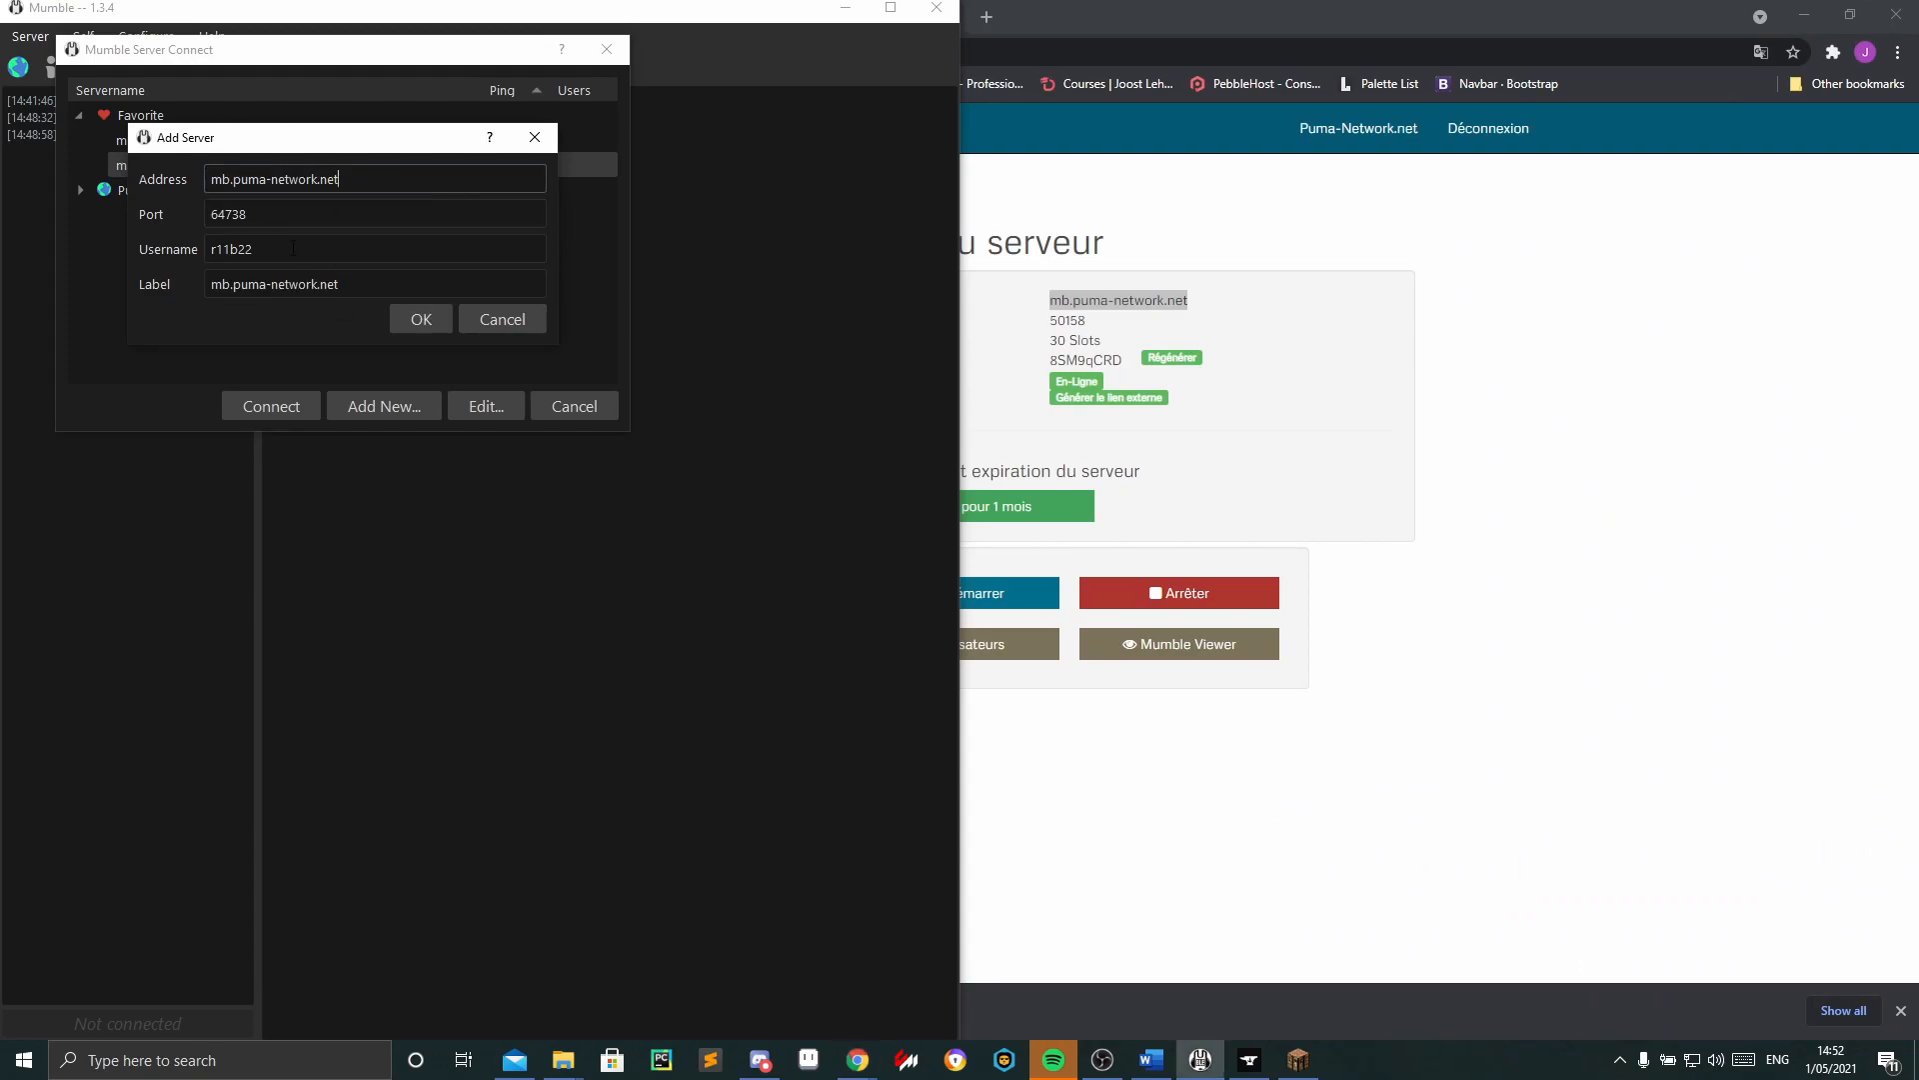
# Copy the port 50158 from the Puma-Network server details and use it as the new Mumble server's port.
pyautogui.moveTo(1052, 320); pyautogui.dragTo(1088, 319)
pyautogui.hotkey('ctrl', 'c')
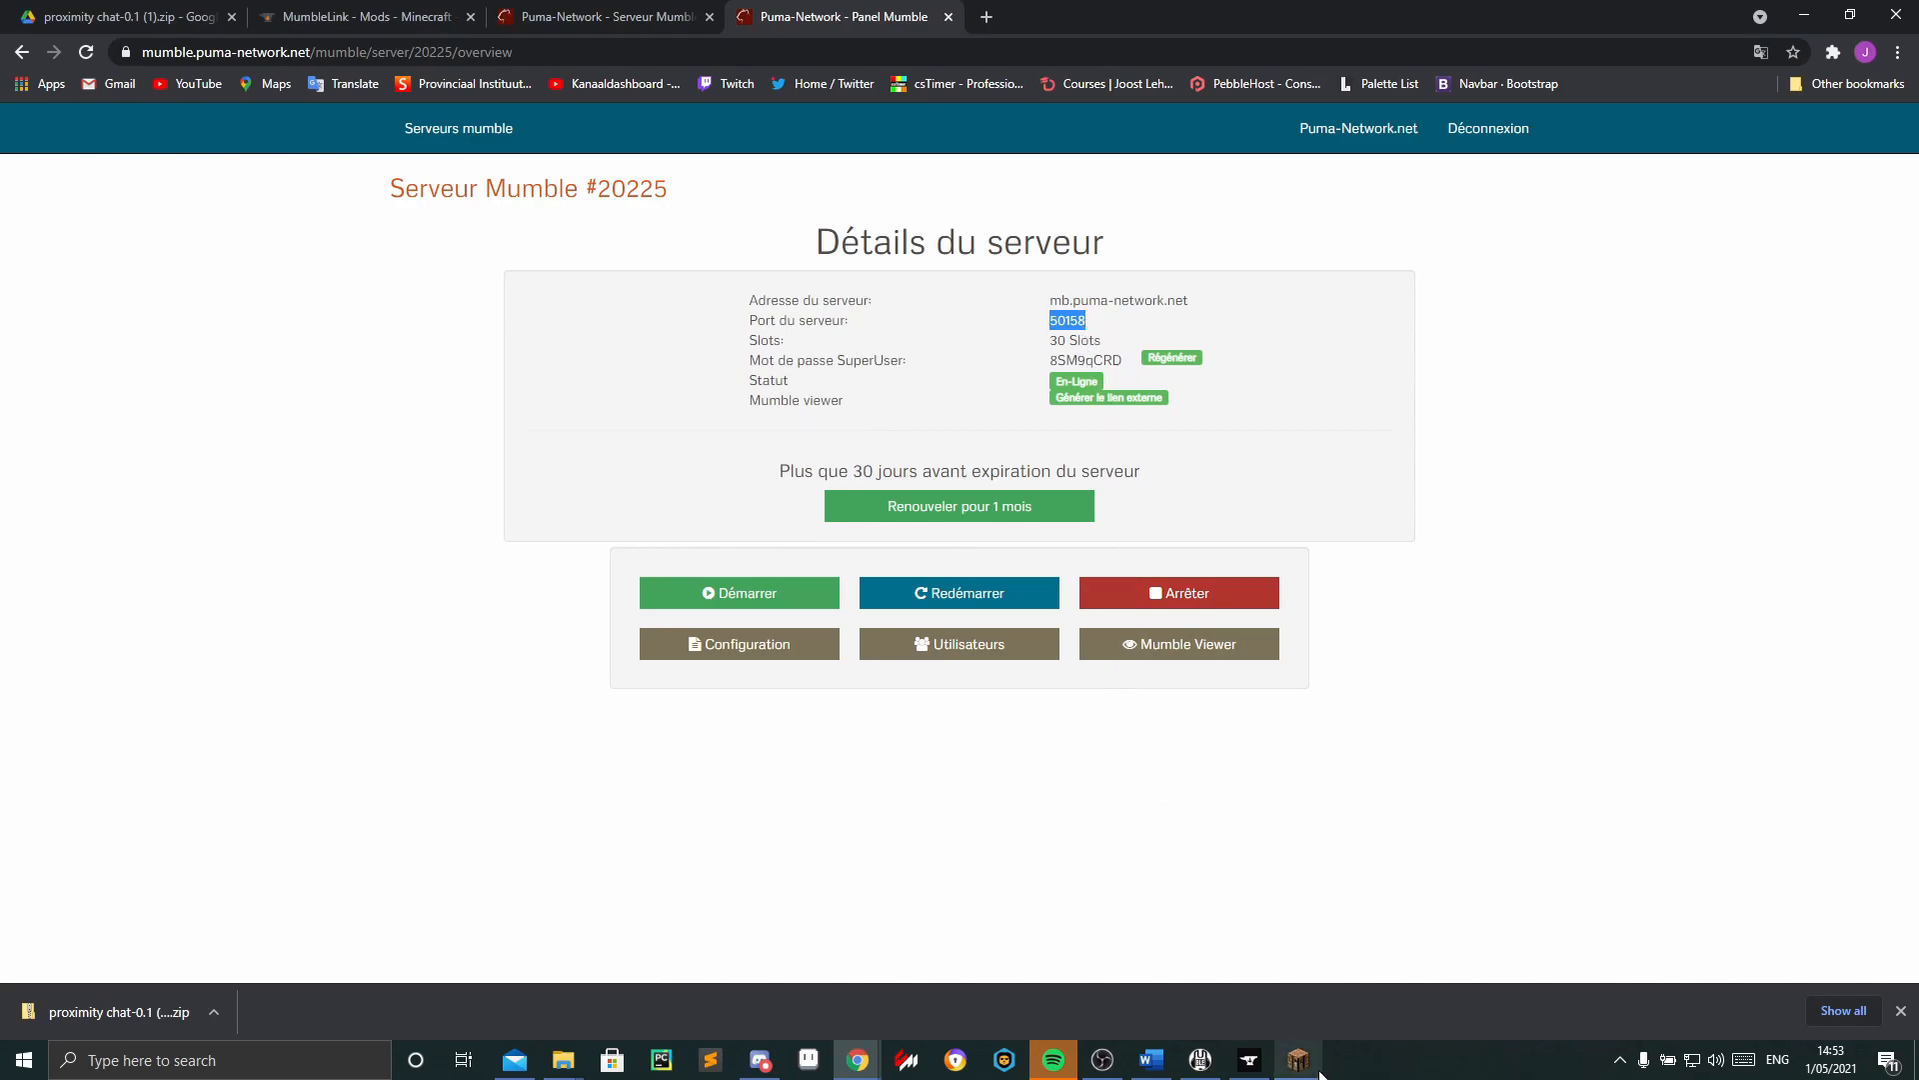
pyautogui.moveTo(1200, 1059)
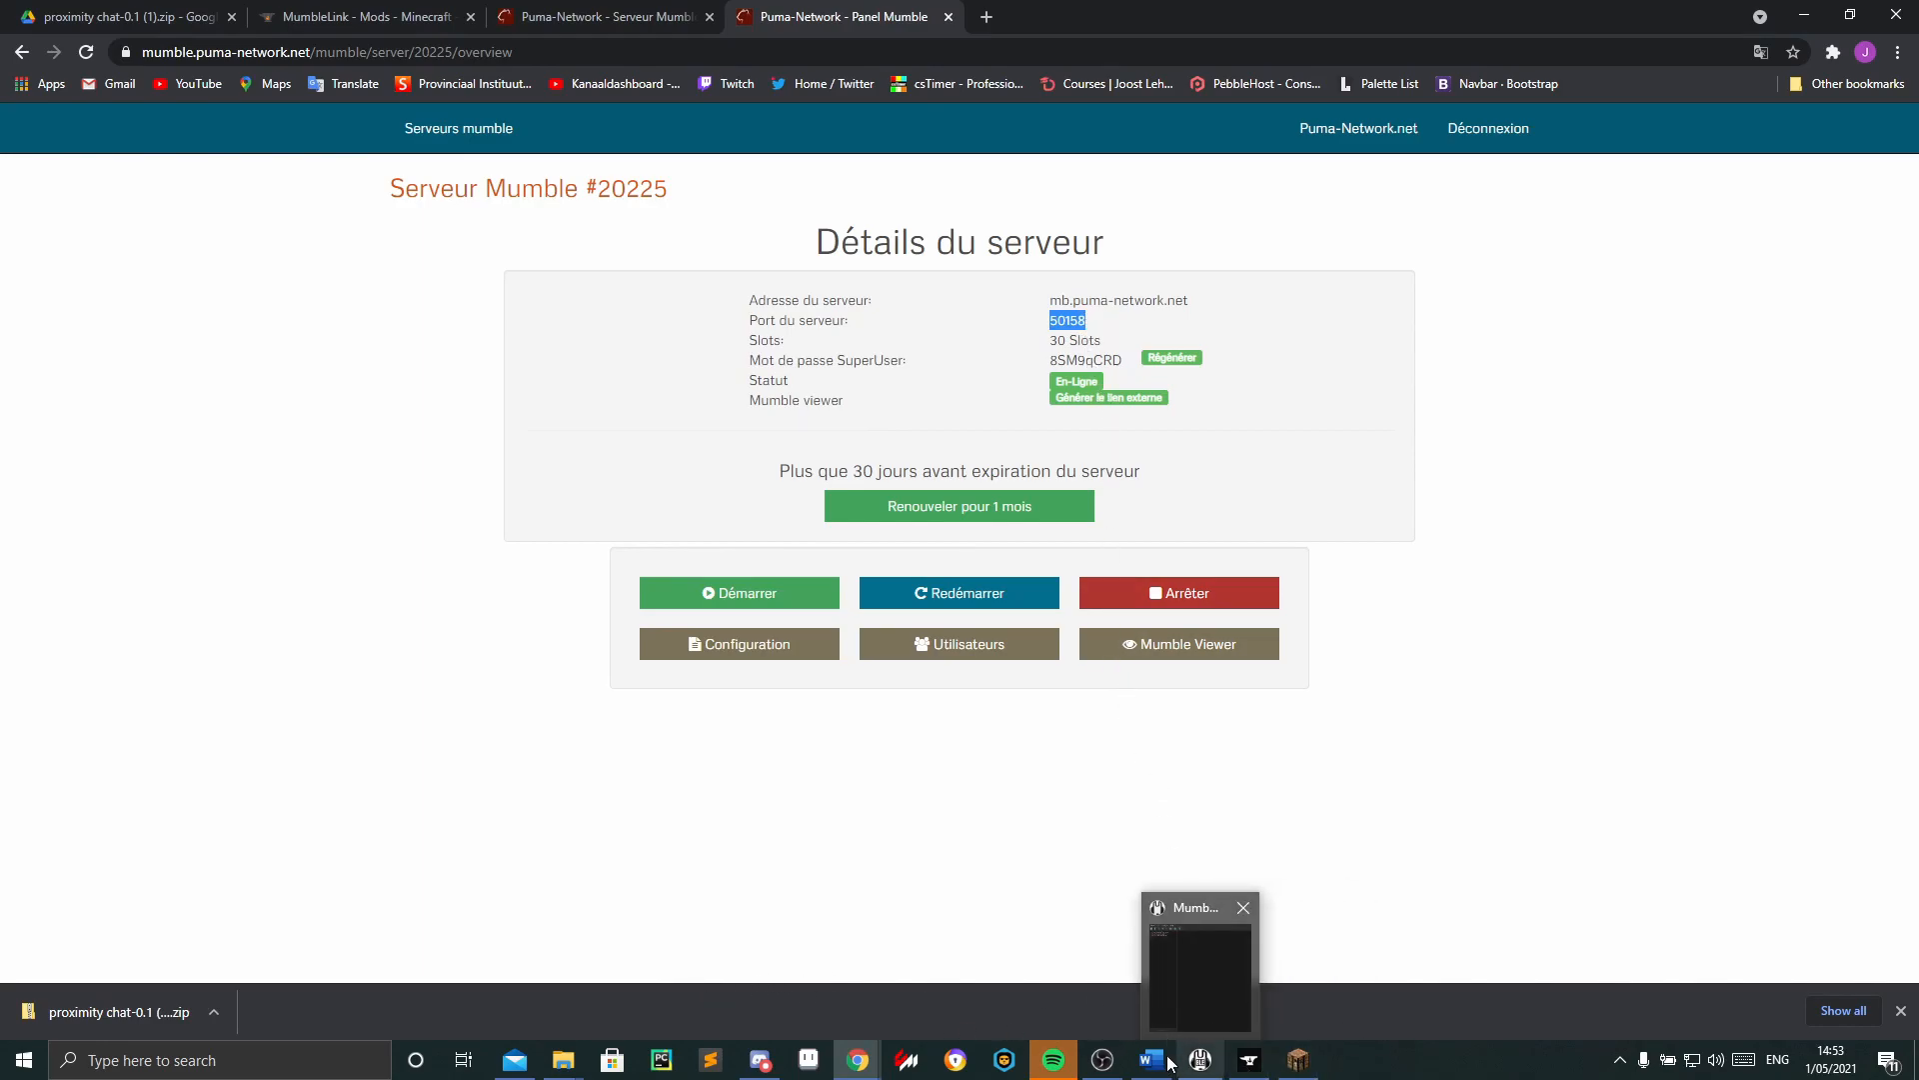
pyautogui.click(1201, 1014)
pyautogui.click(255, 214)
pyautogui.hotkey('ctrl', 'v')
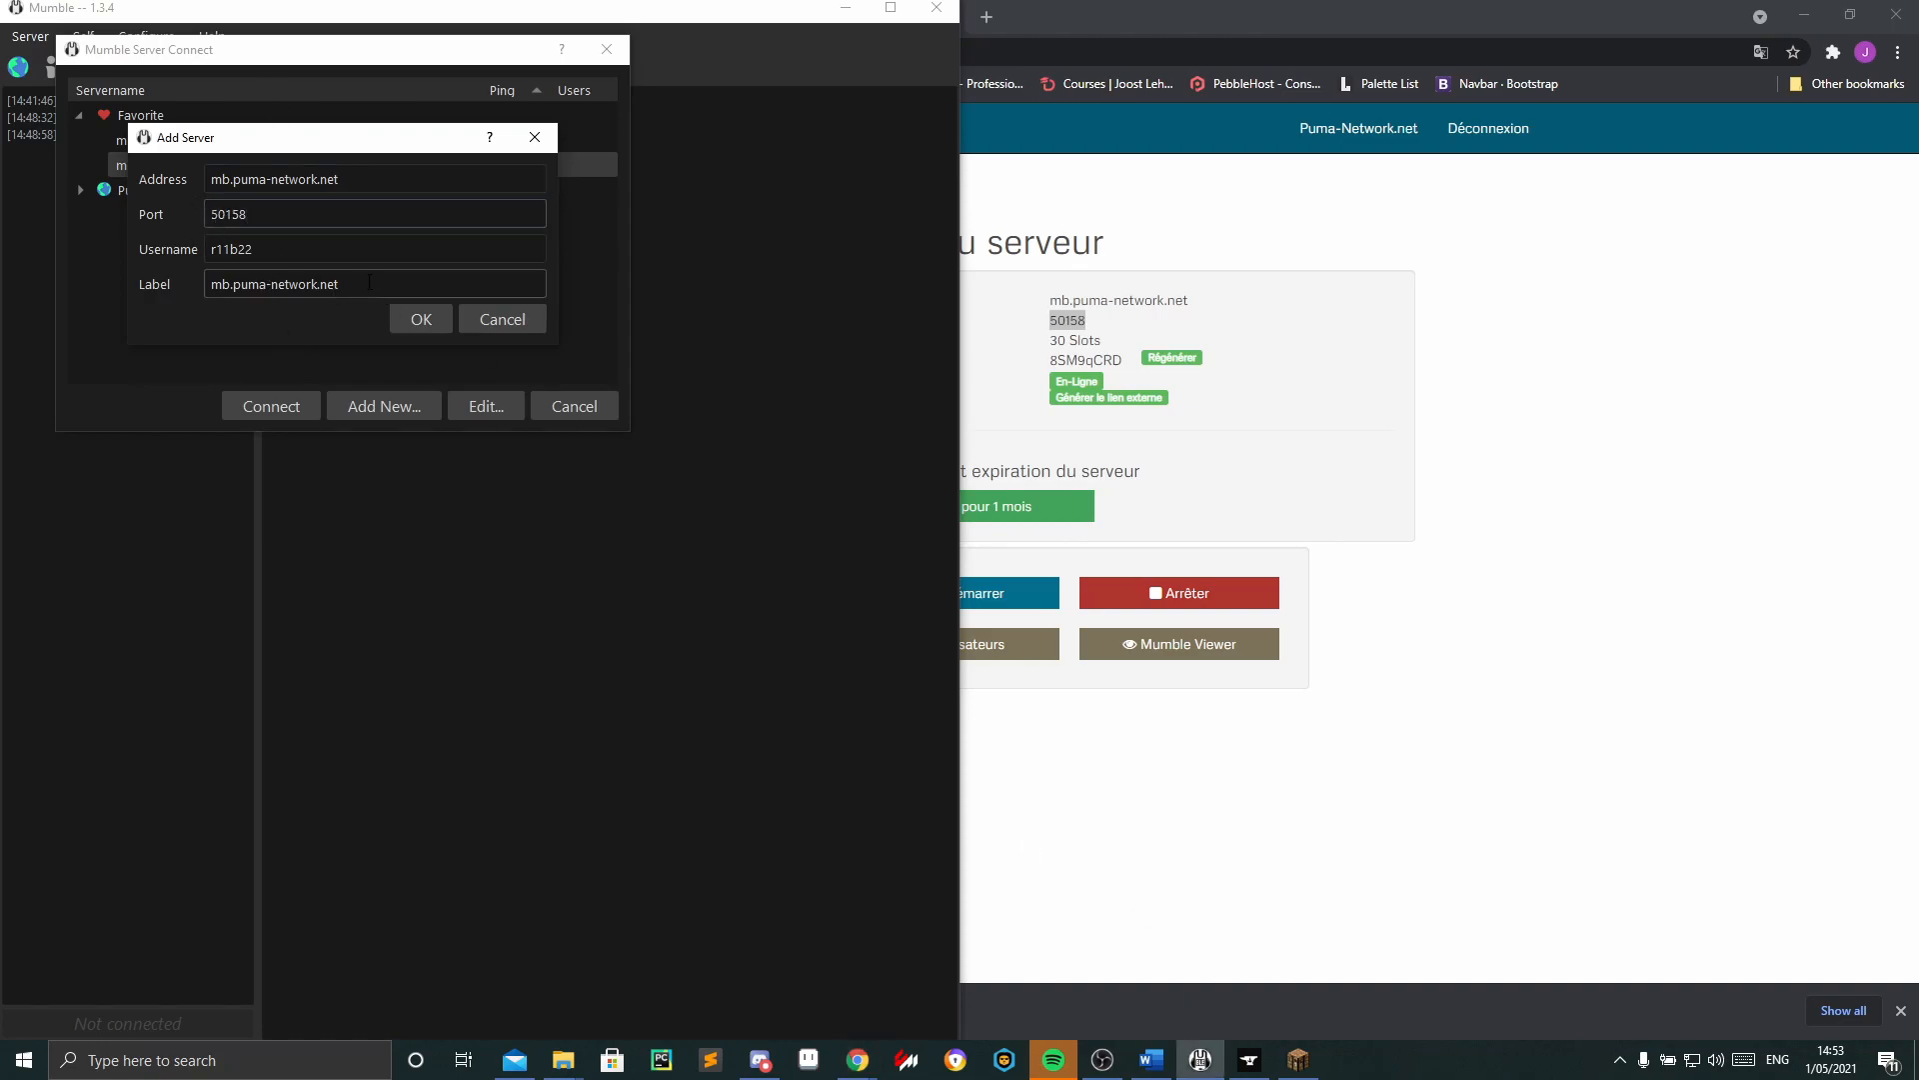
# Label the new server "mumble with friends for proximity chat", save it and connect to it.
pyautogui.moveTo(345, 285); pyautogui.dragTo(183, 267)
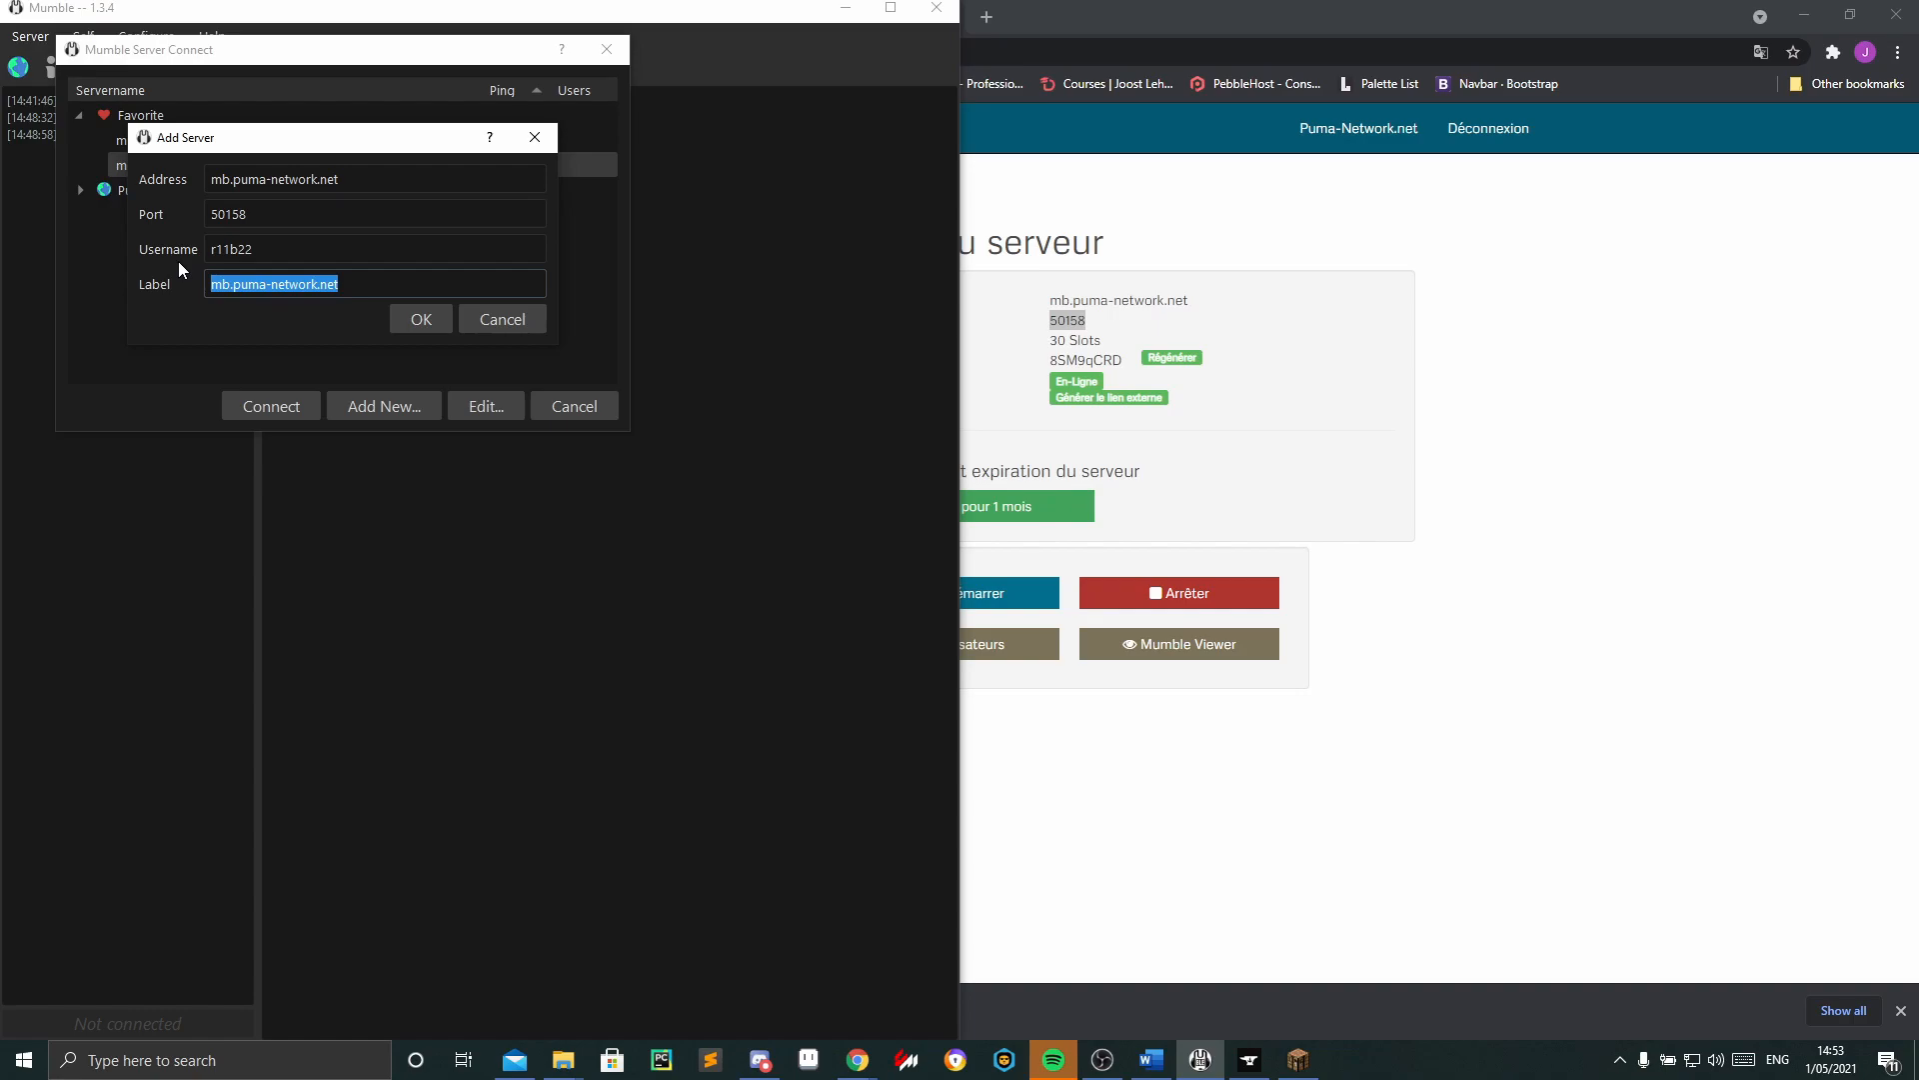
pyautogui.write('mumb')
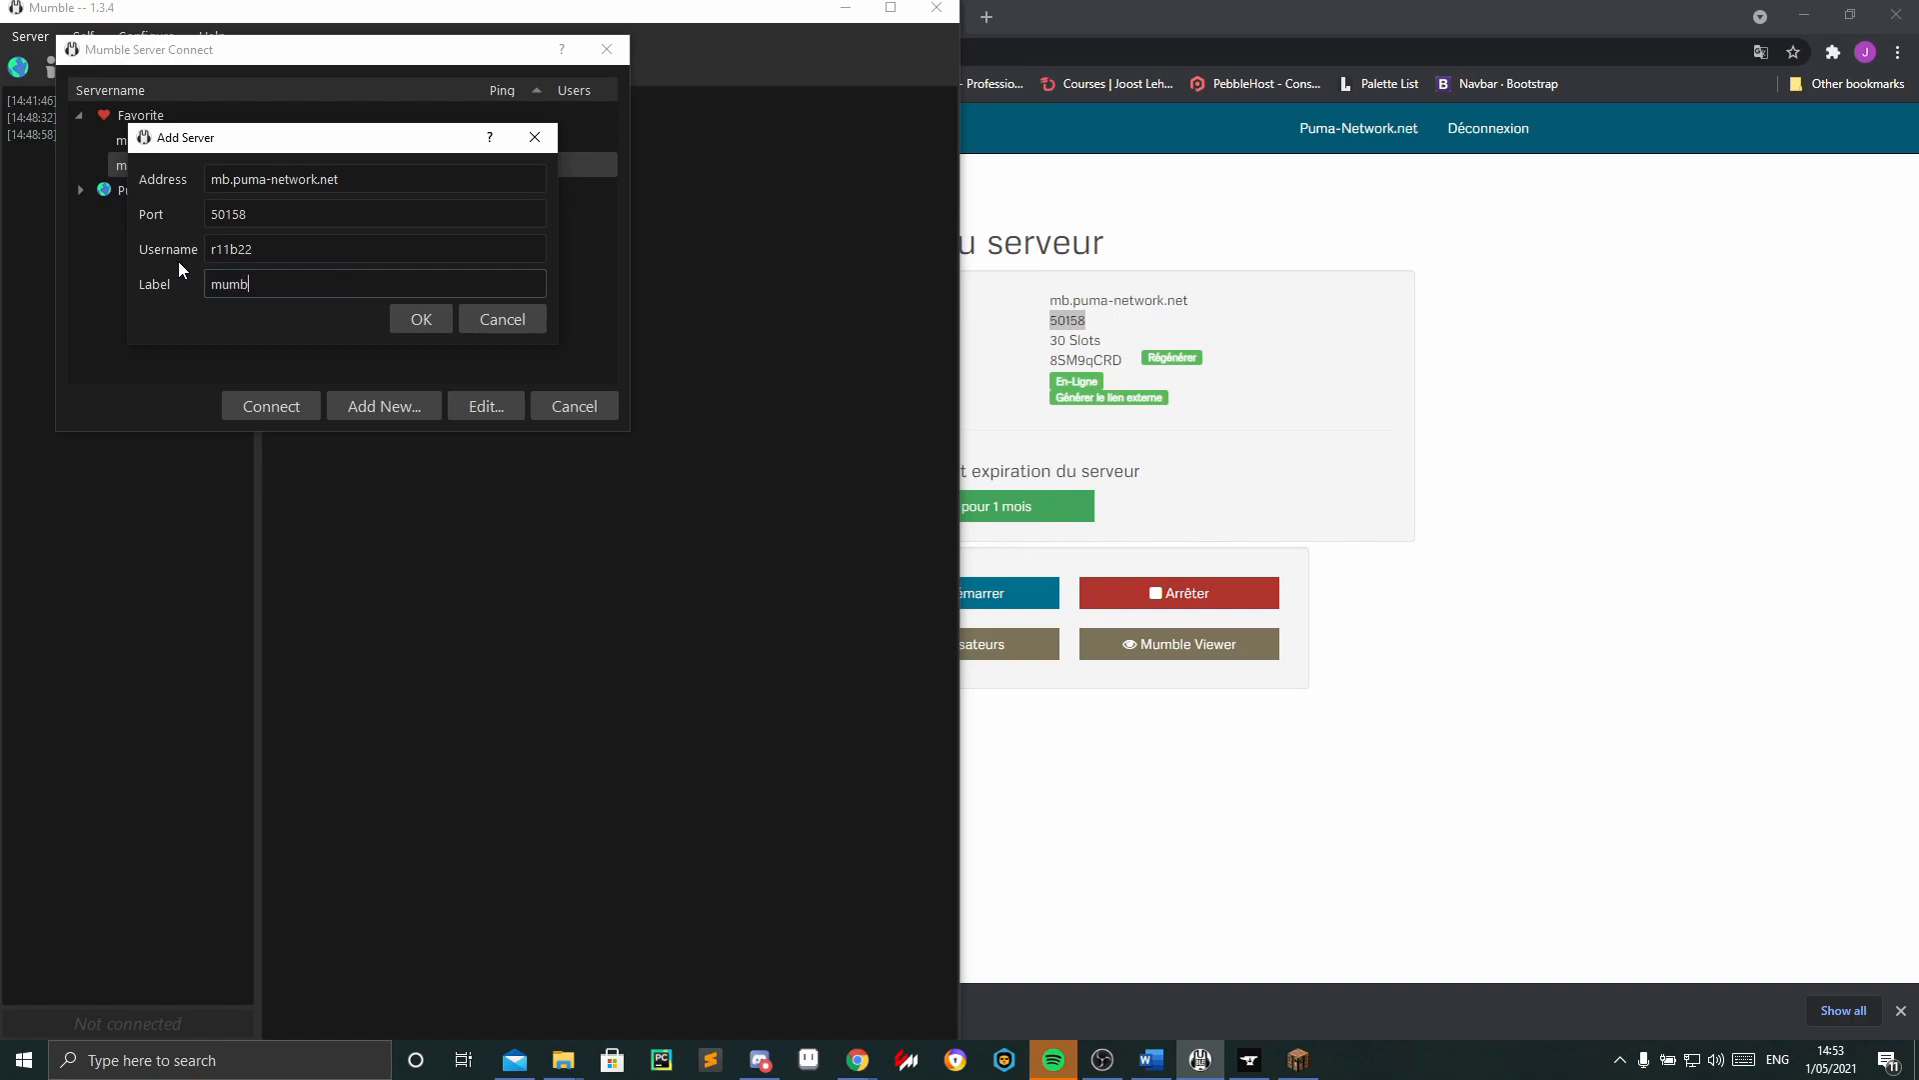
pyautogui.write('le with friends for proximity caht')
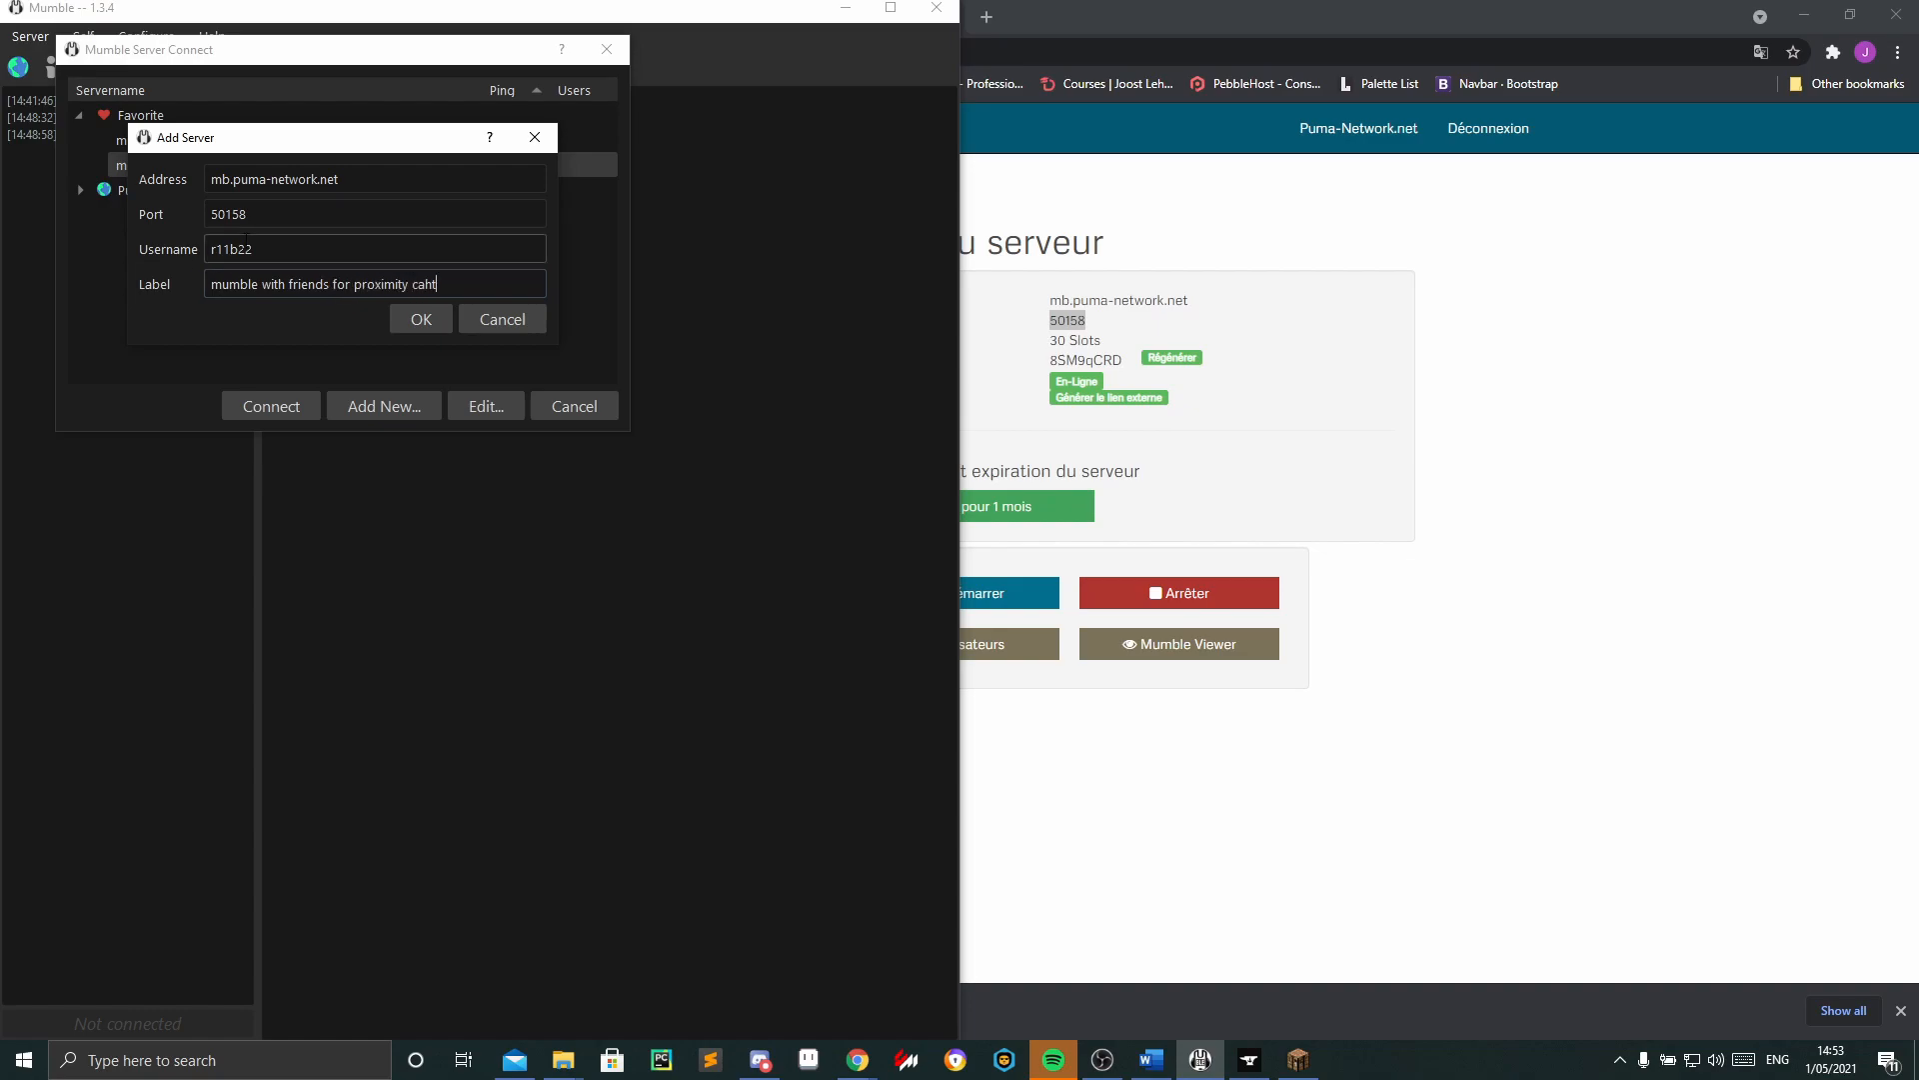
pyautogui.write('at')
pyautogui.click(423, 314)
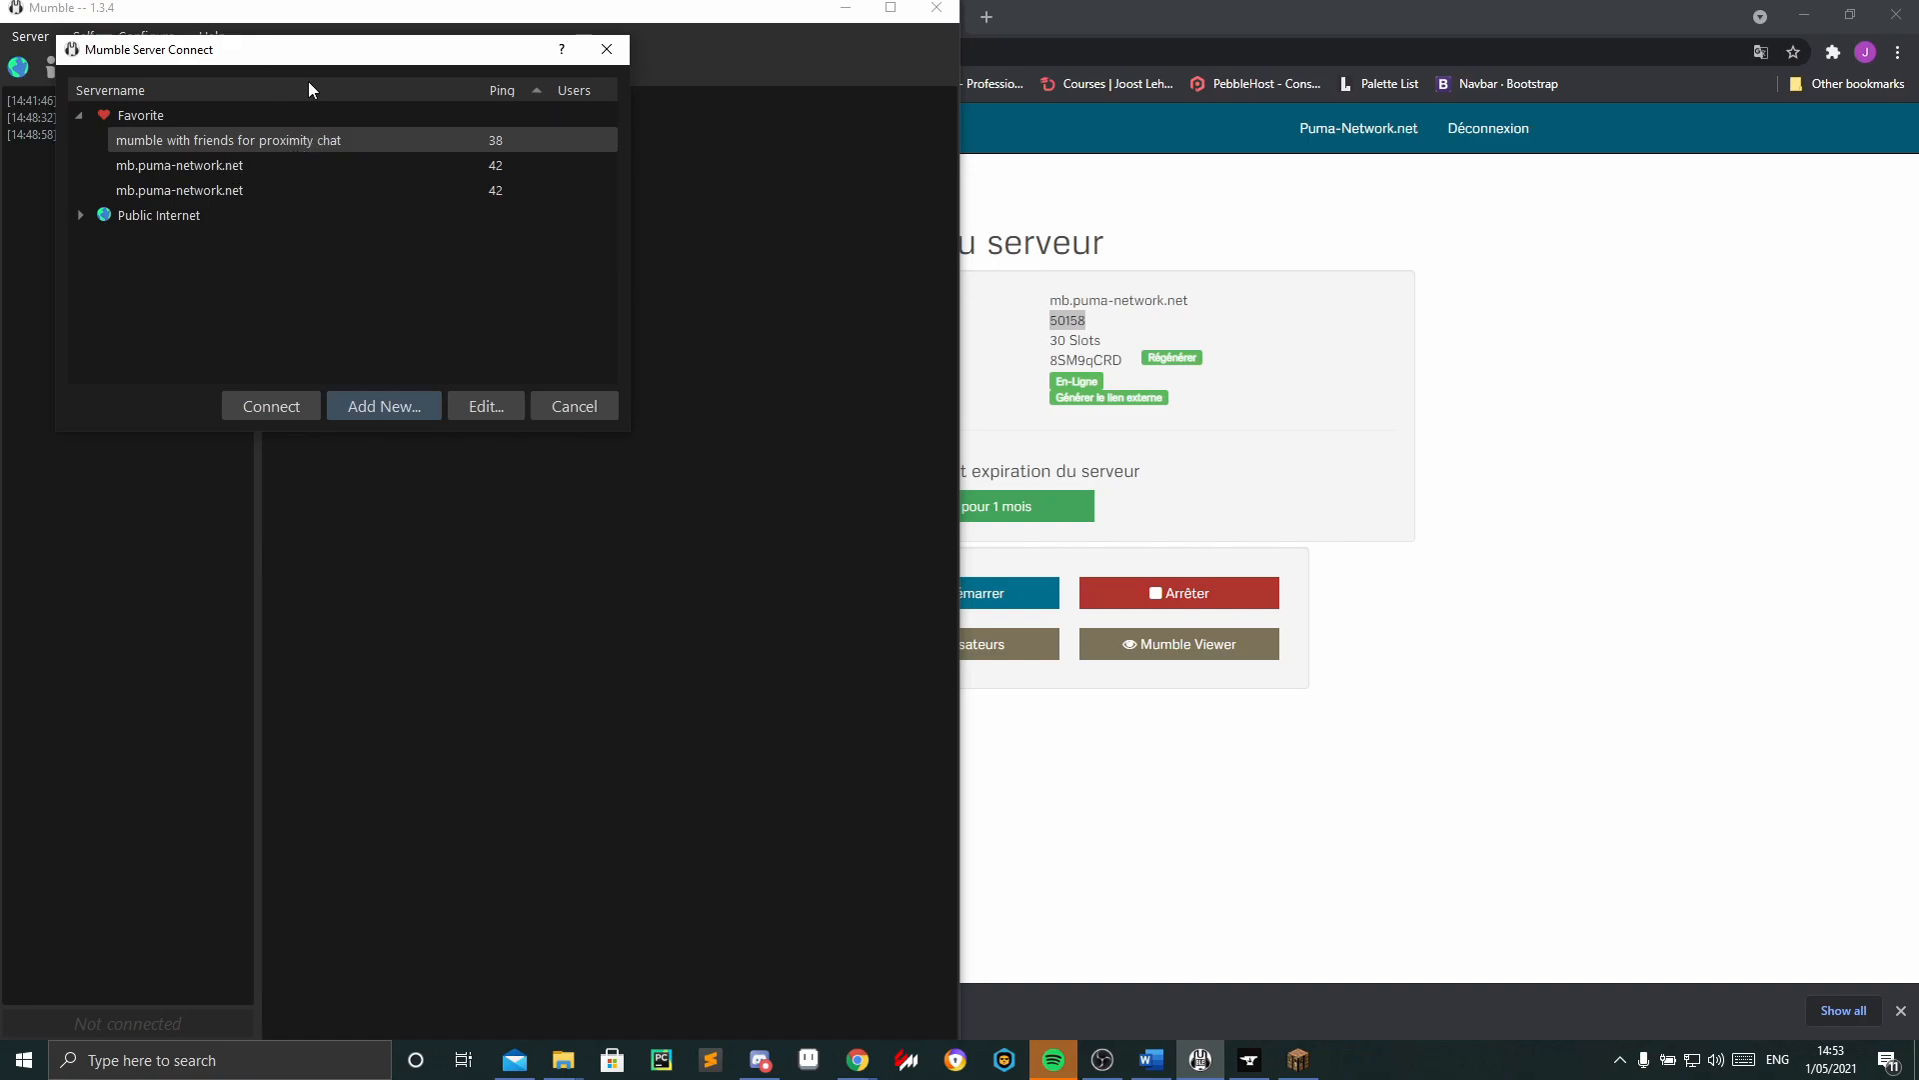
pyautogui.click(261, 404)
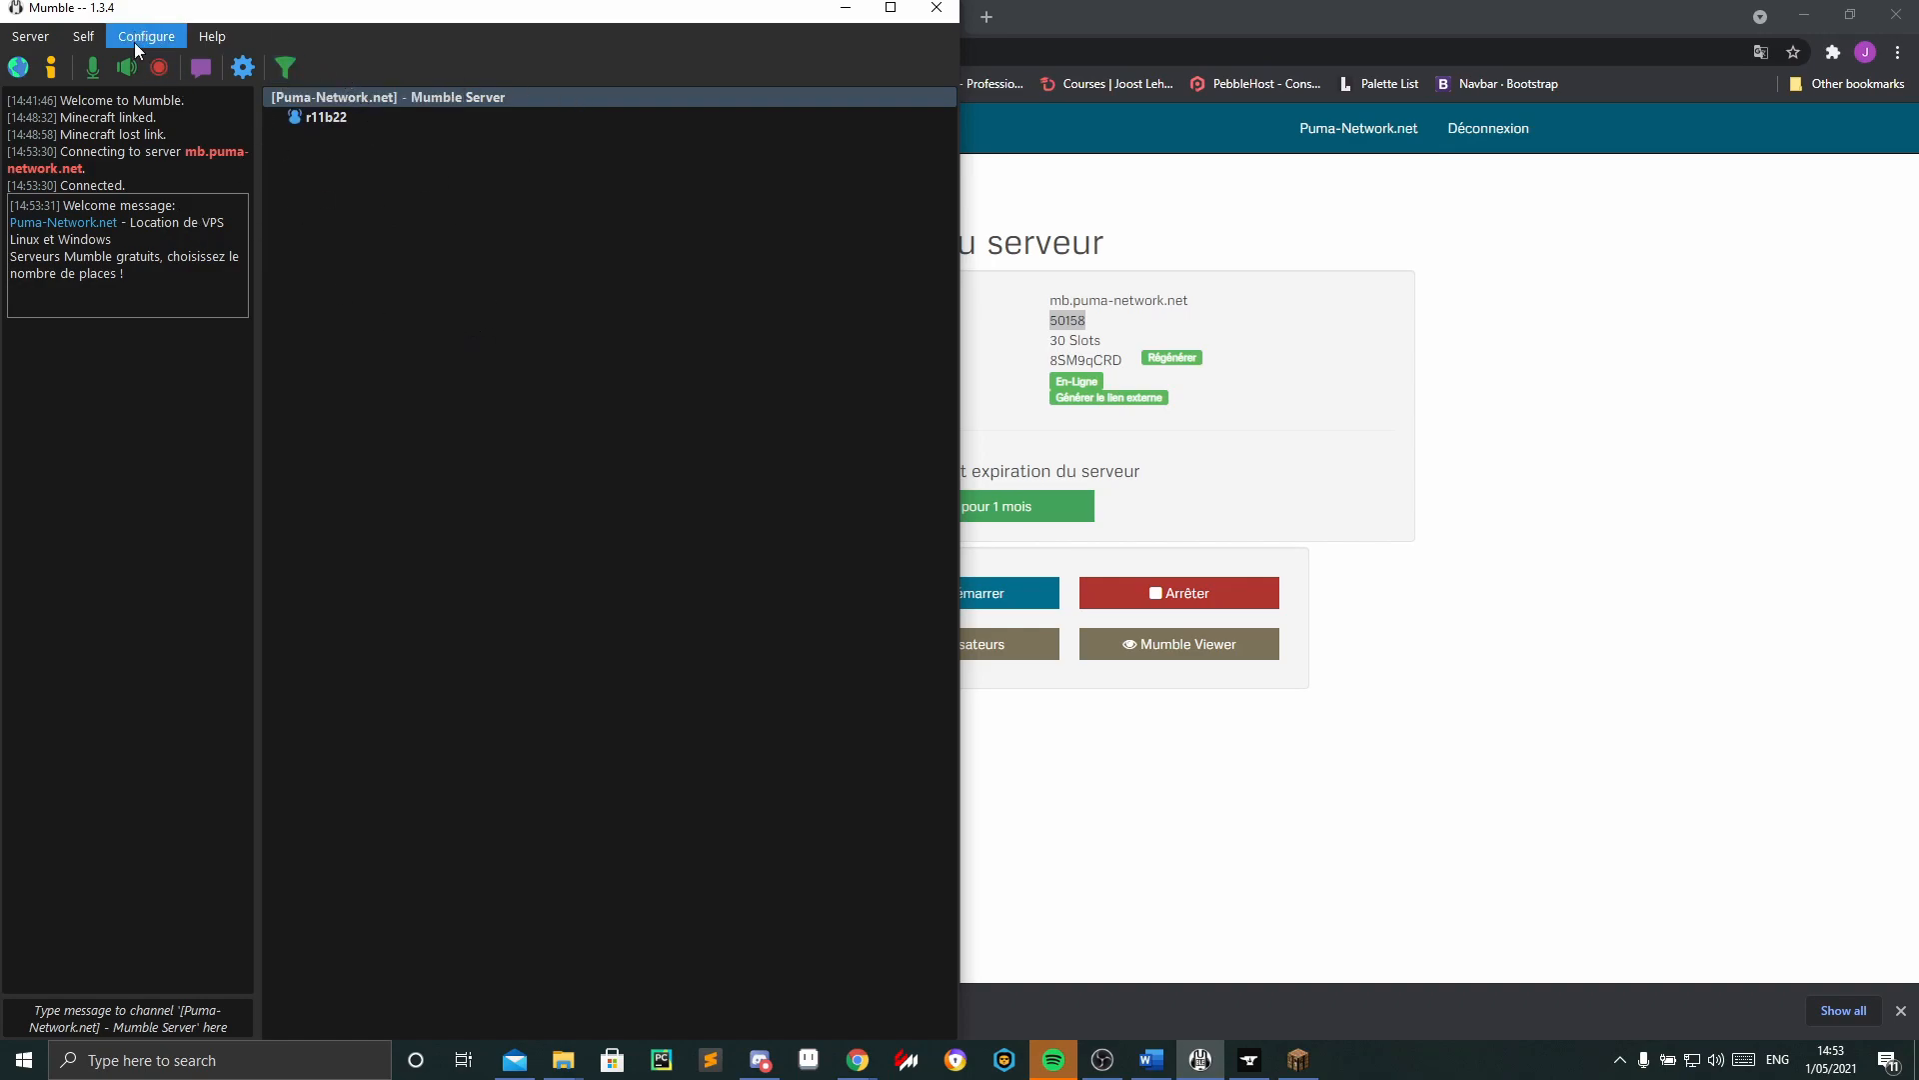
# Look at Minecraft's multiplayer server list, minimize the game and switch to Chrome.
pyautogui.click(1311, 1069)
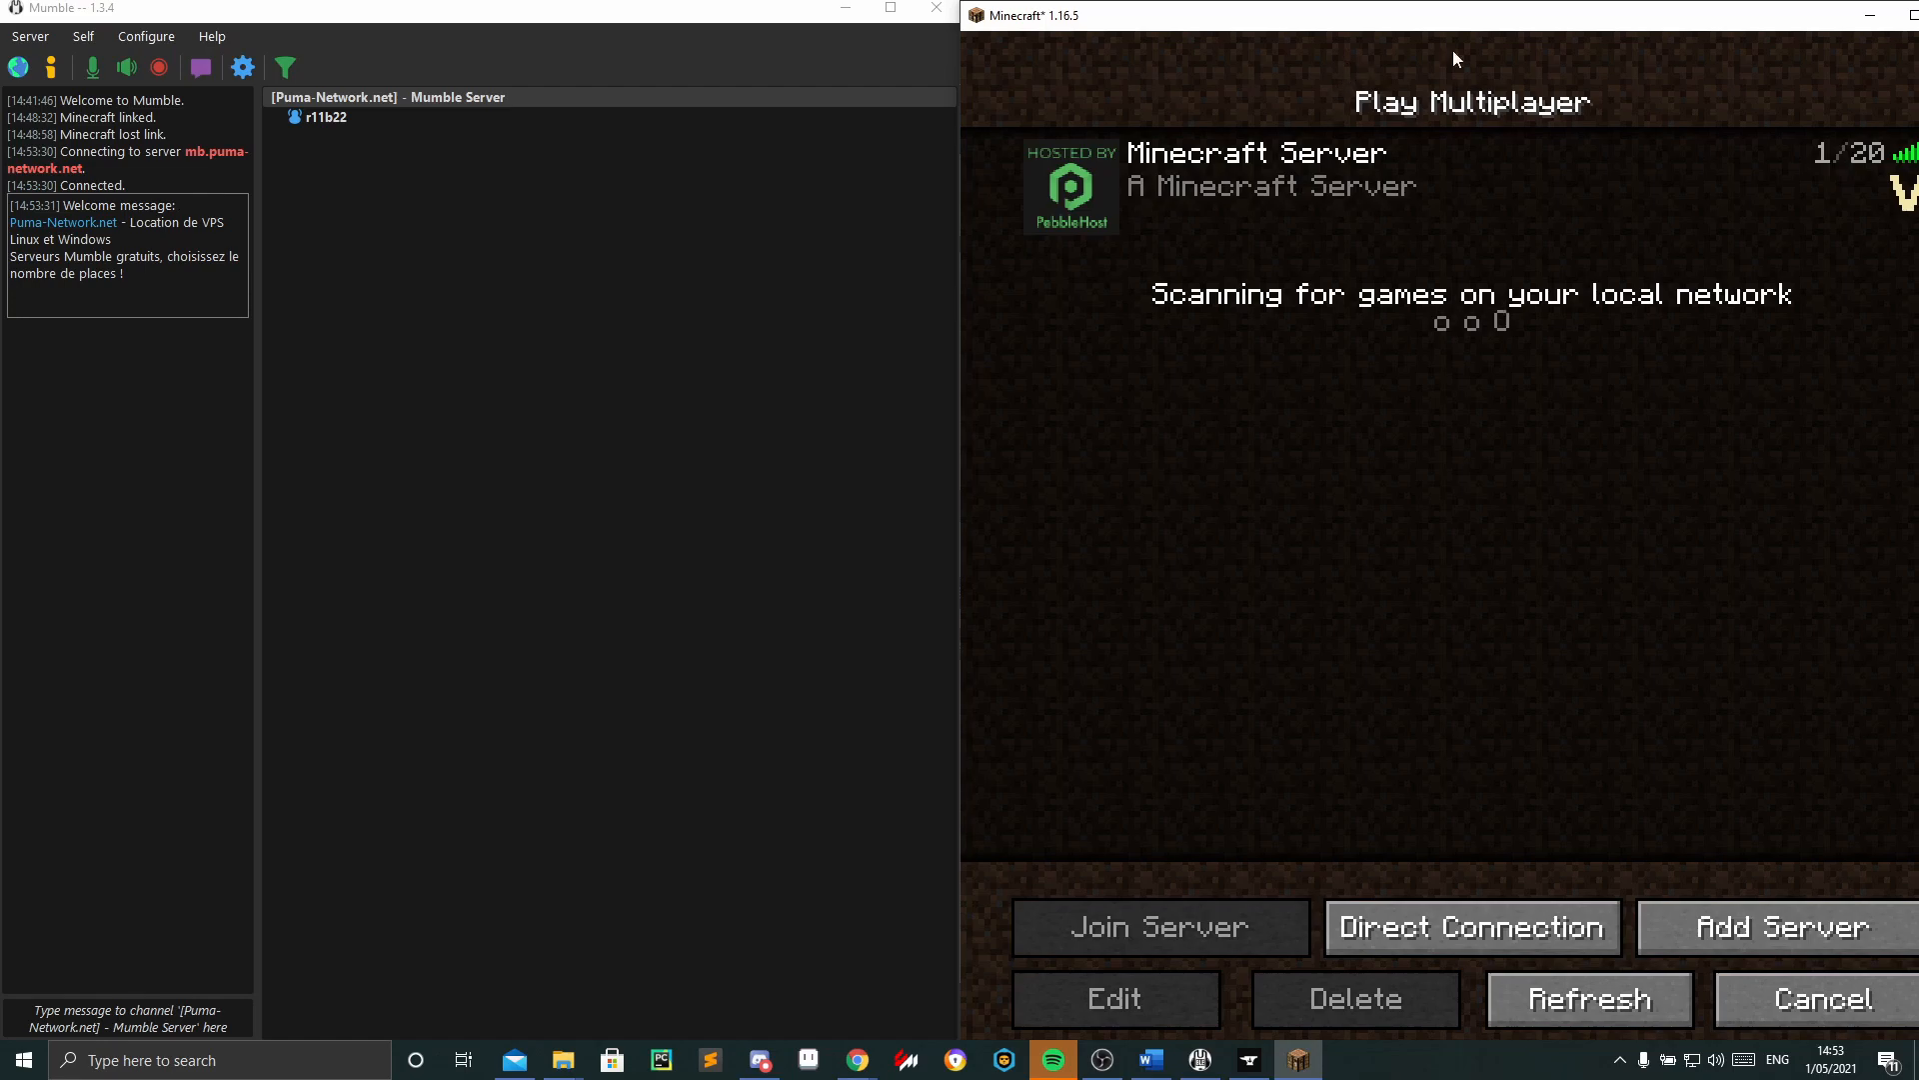
pyautogui.click(1877, 18)
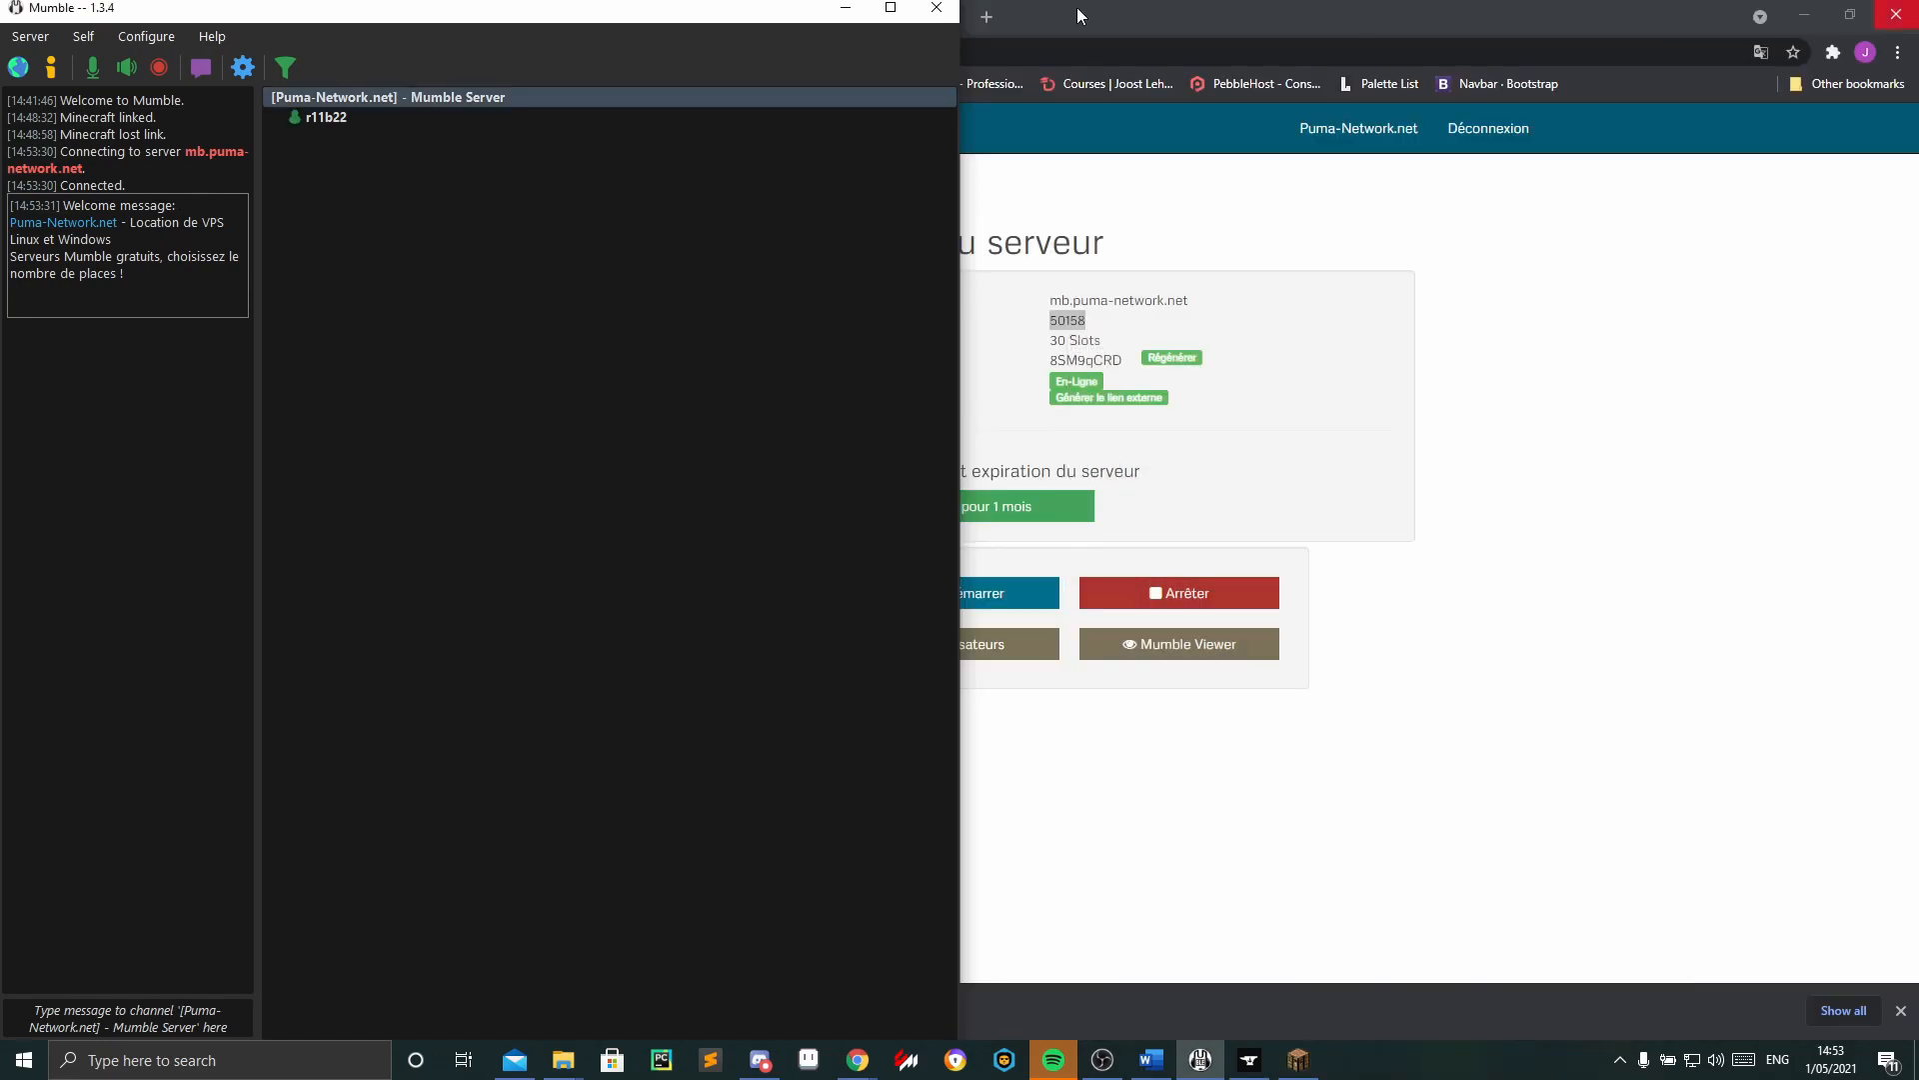
pyautogui.click(1246, 325)
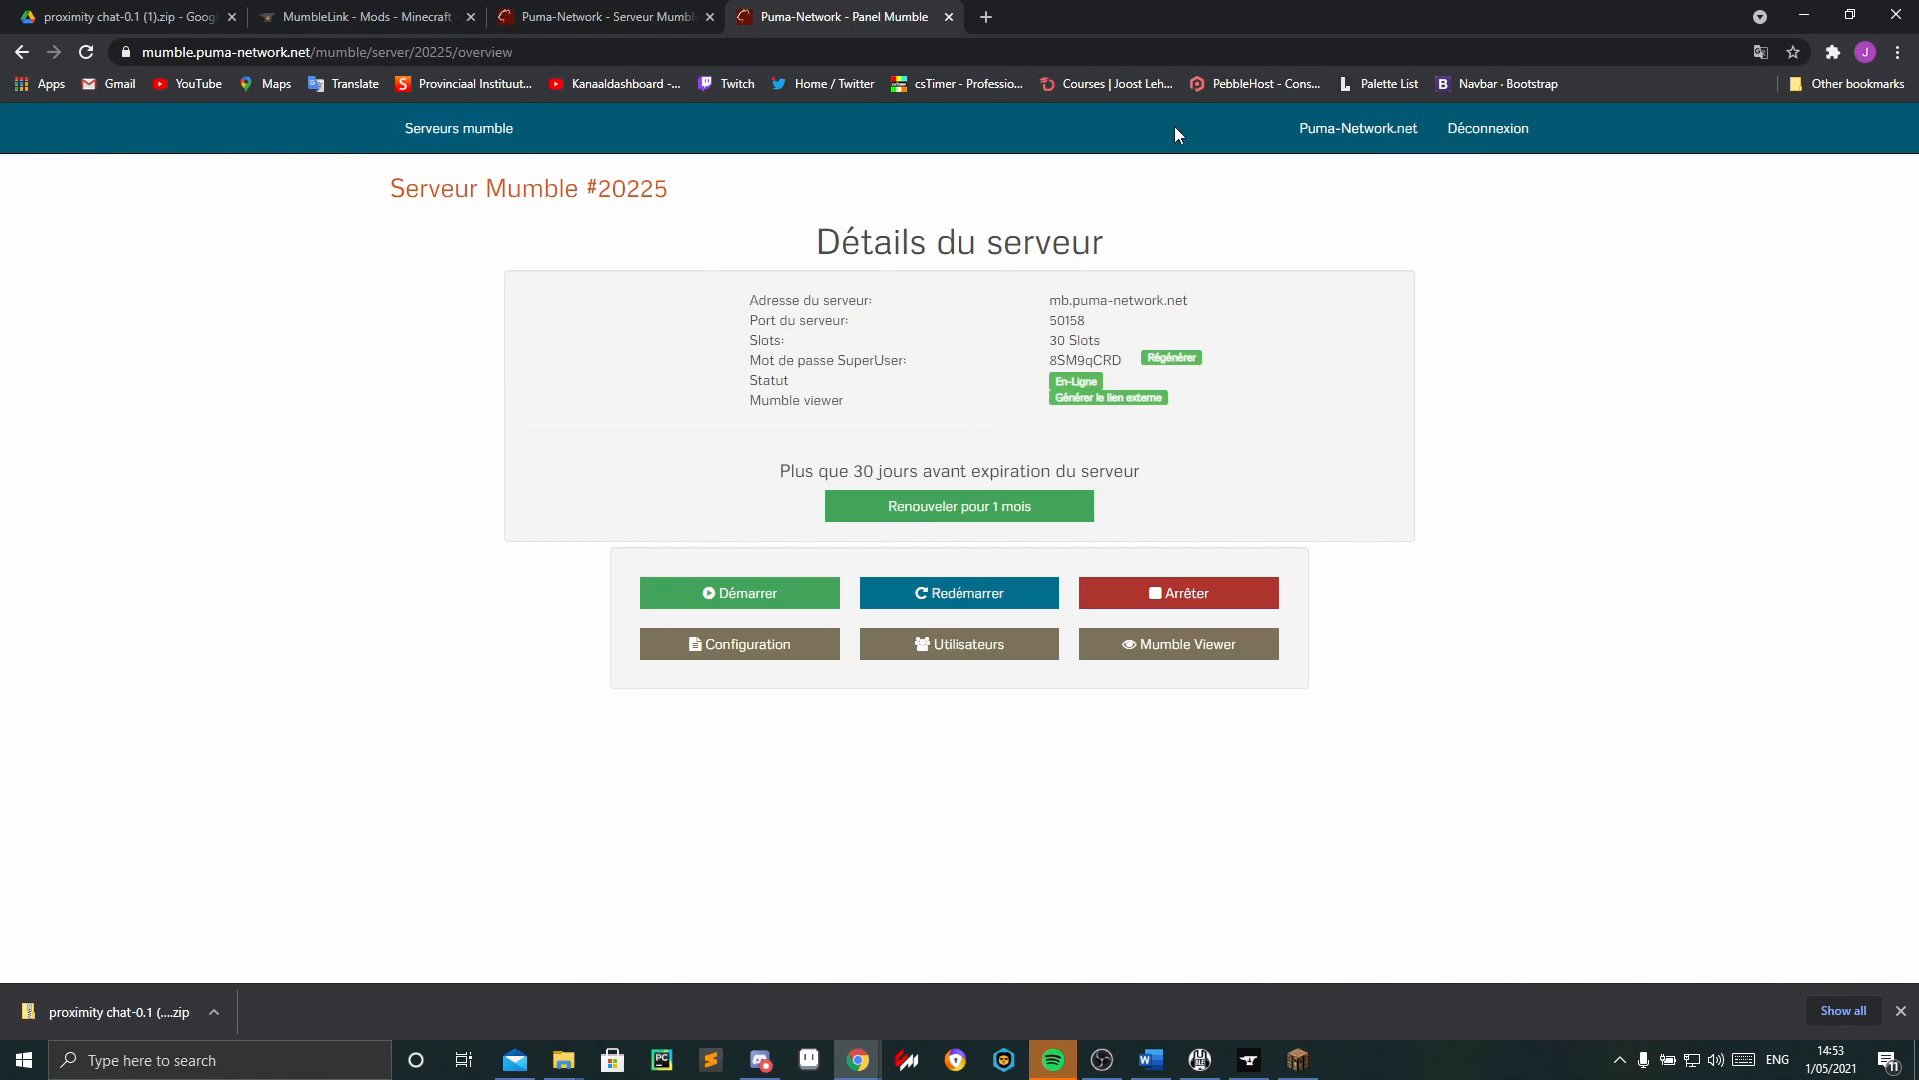
# Search Google in a new tab for "mumble servers" and refine the search to "mumble servers free".
pyautogui.click(985, 16)
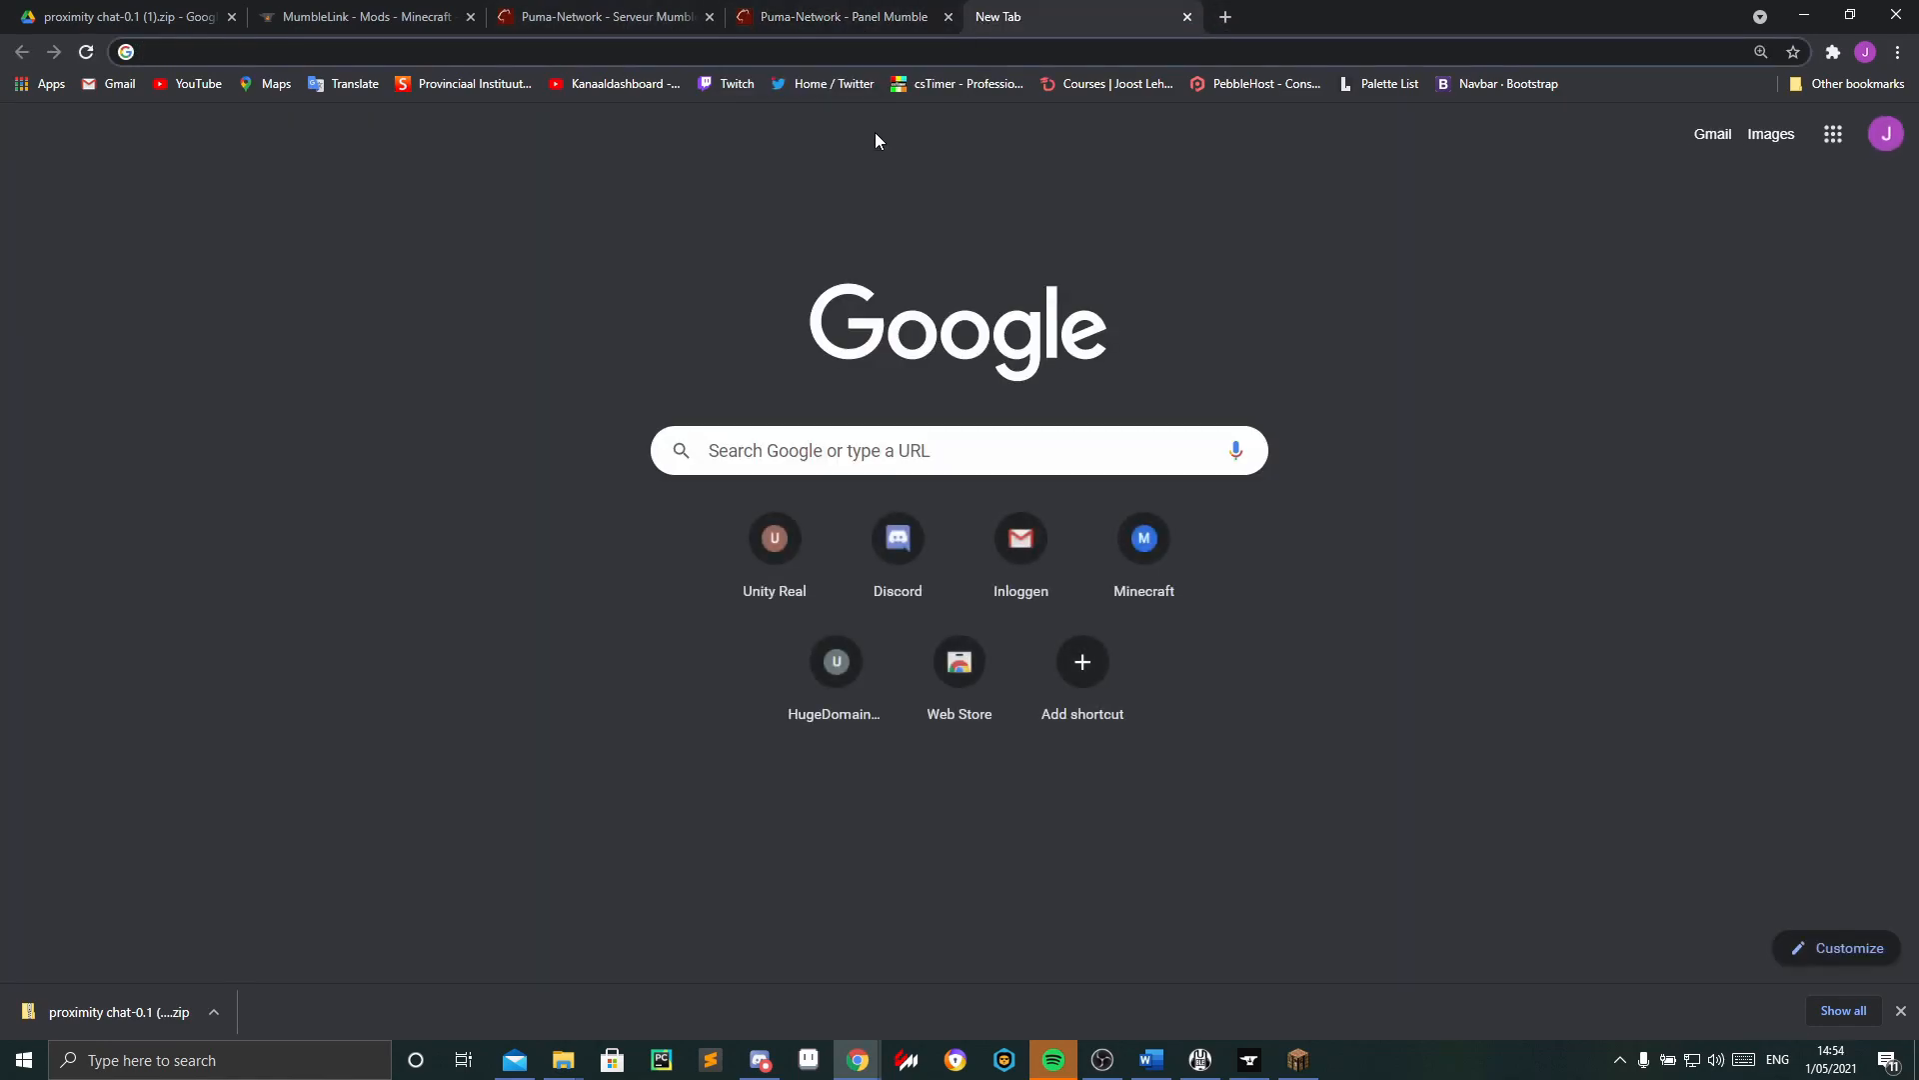
pyautogui.write('mumble ')
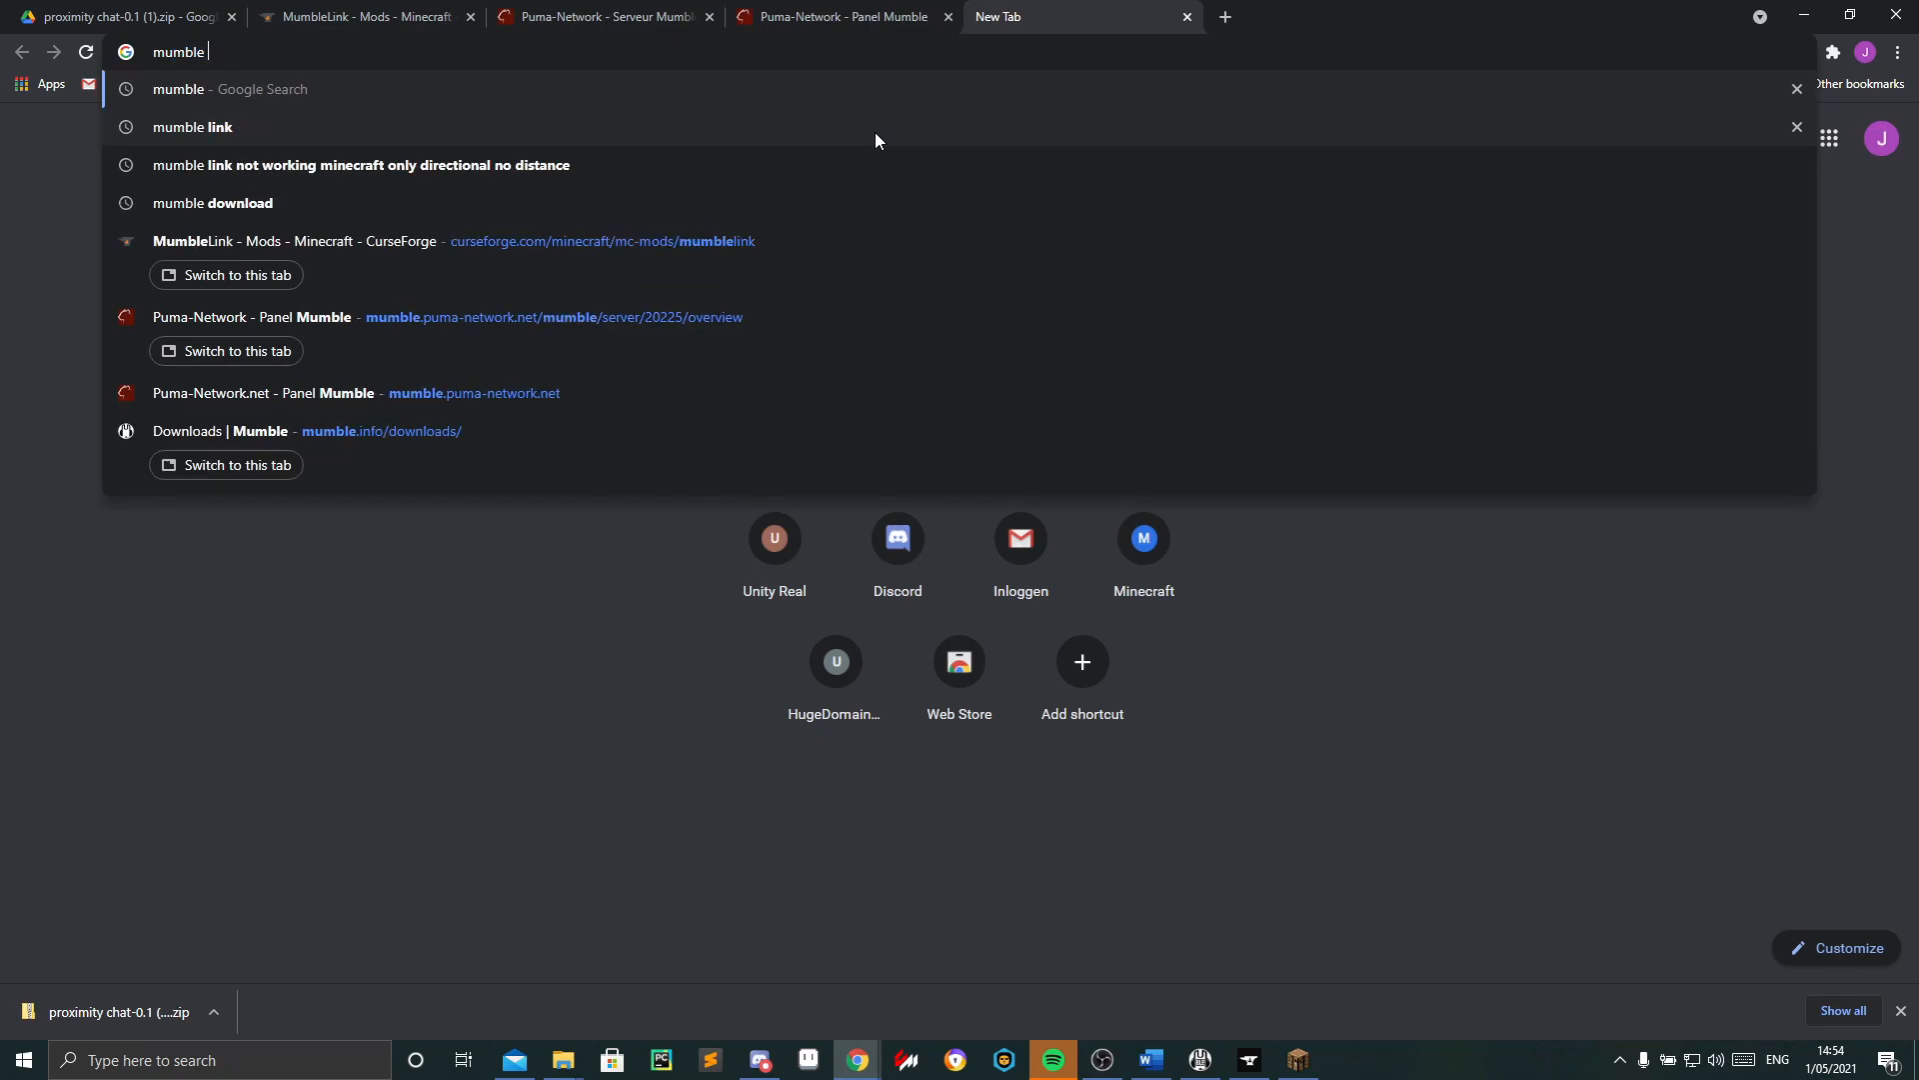
pyautogui.write('servers')
pyautogui.press('Return')
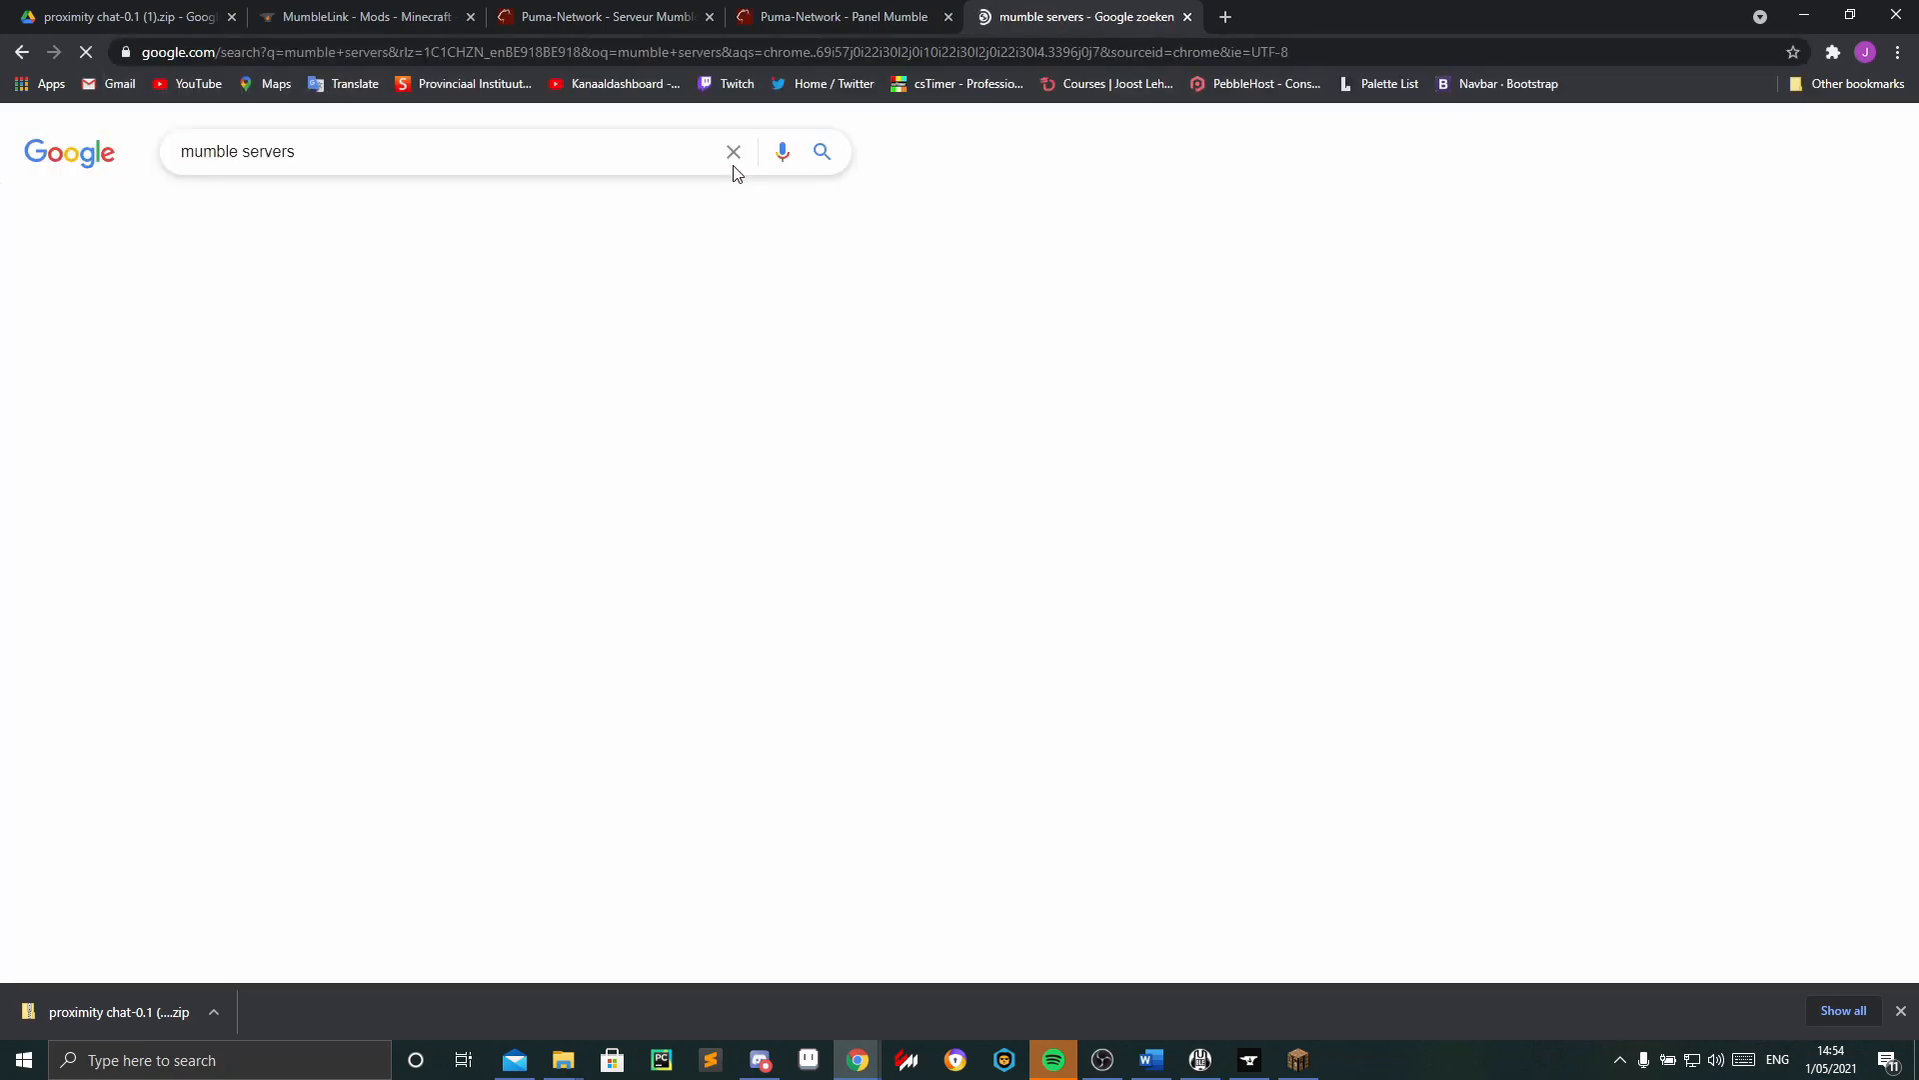
pyautogui.click(325, 150)
pyautogui.write('free')
pyautogui.press('Return')
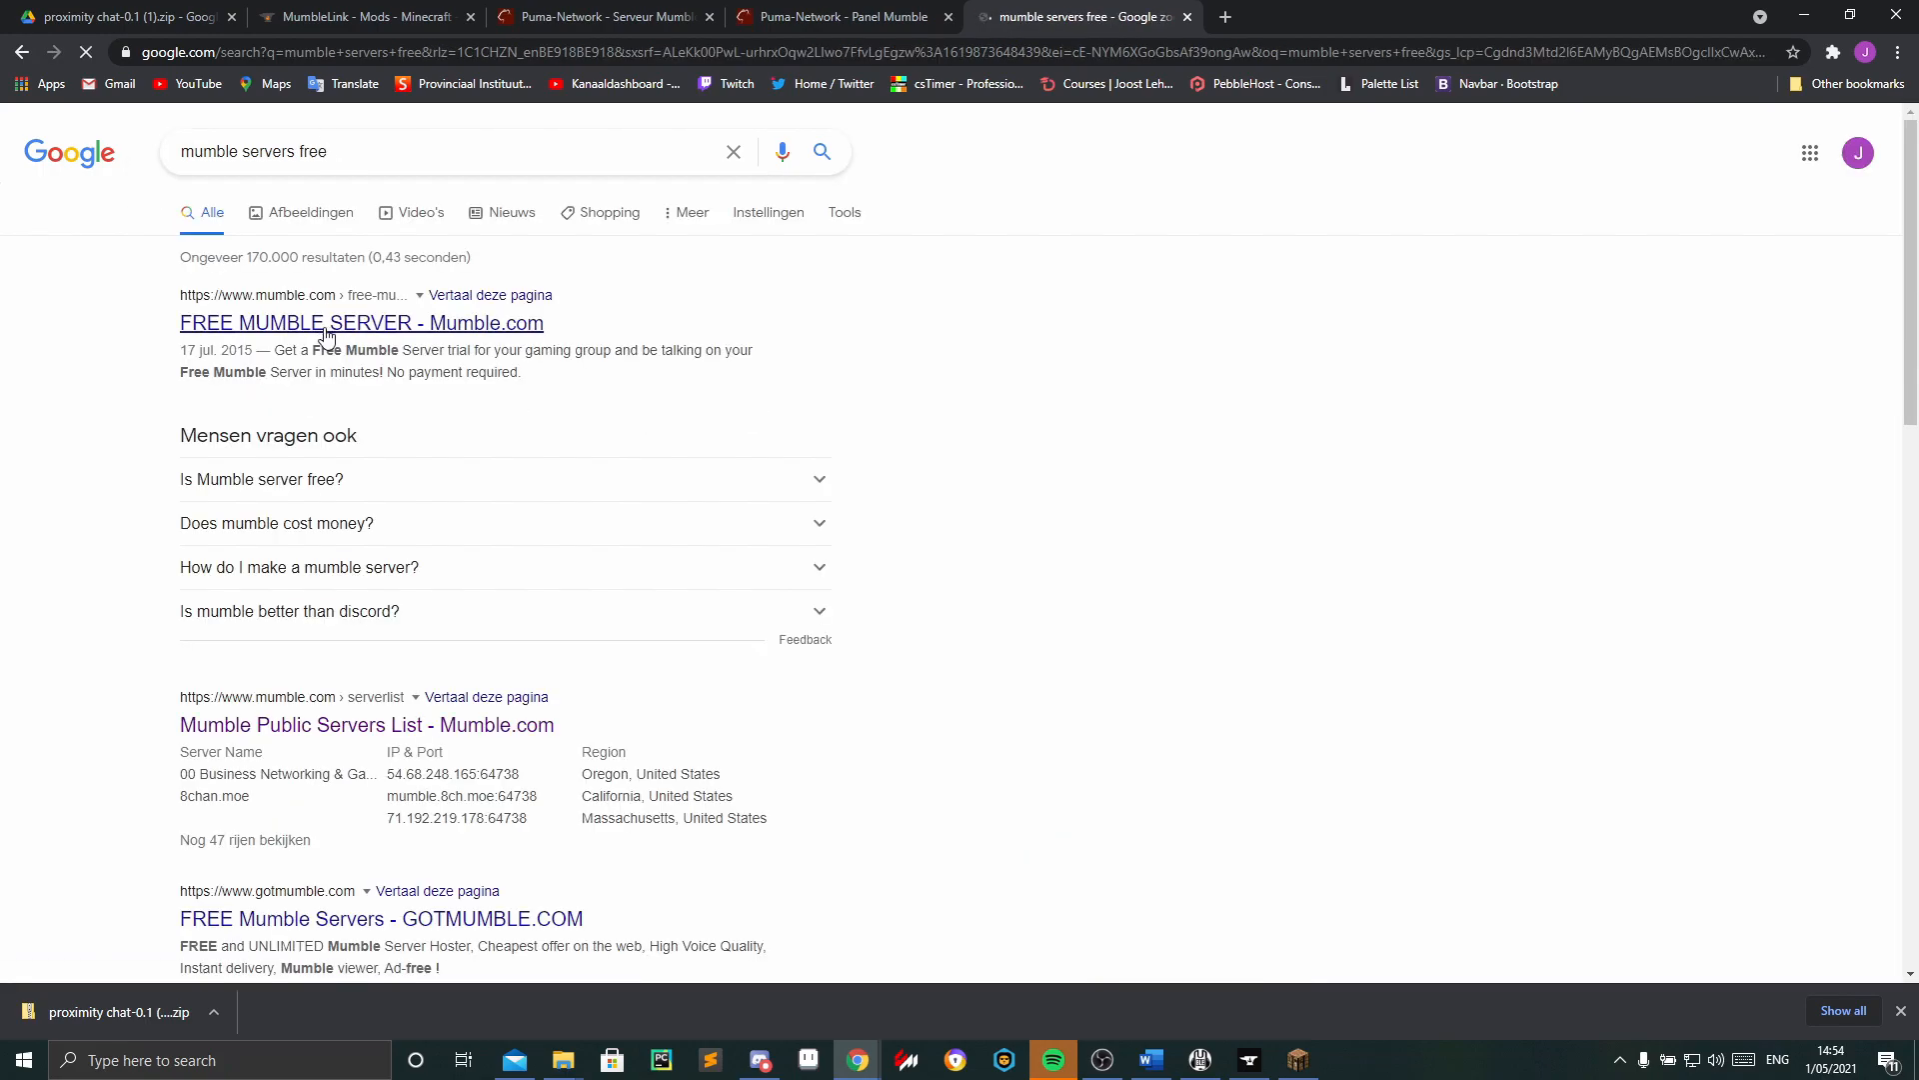
# Open the "Hosters - Mumble Wiki" page from the search results.
pyautogui.scroll(-2, 319, 729)
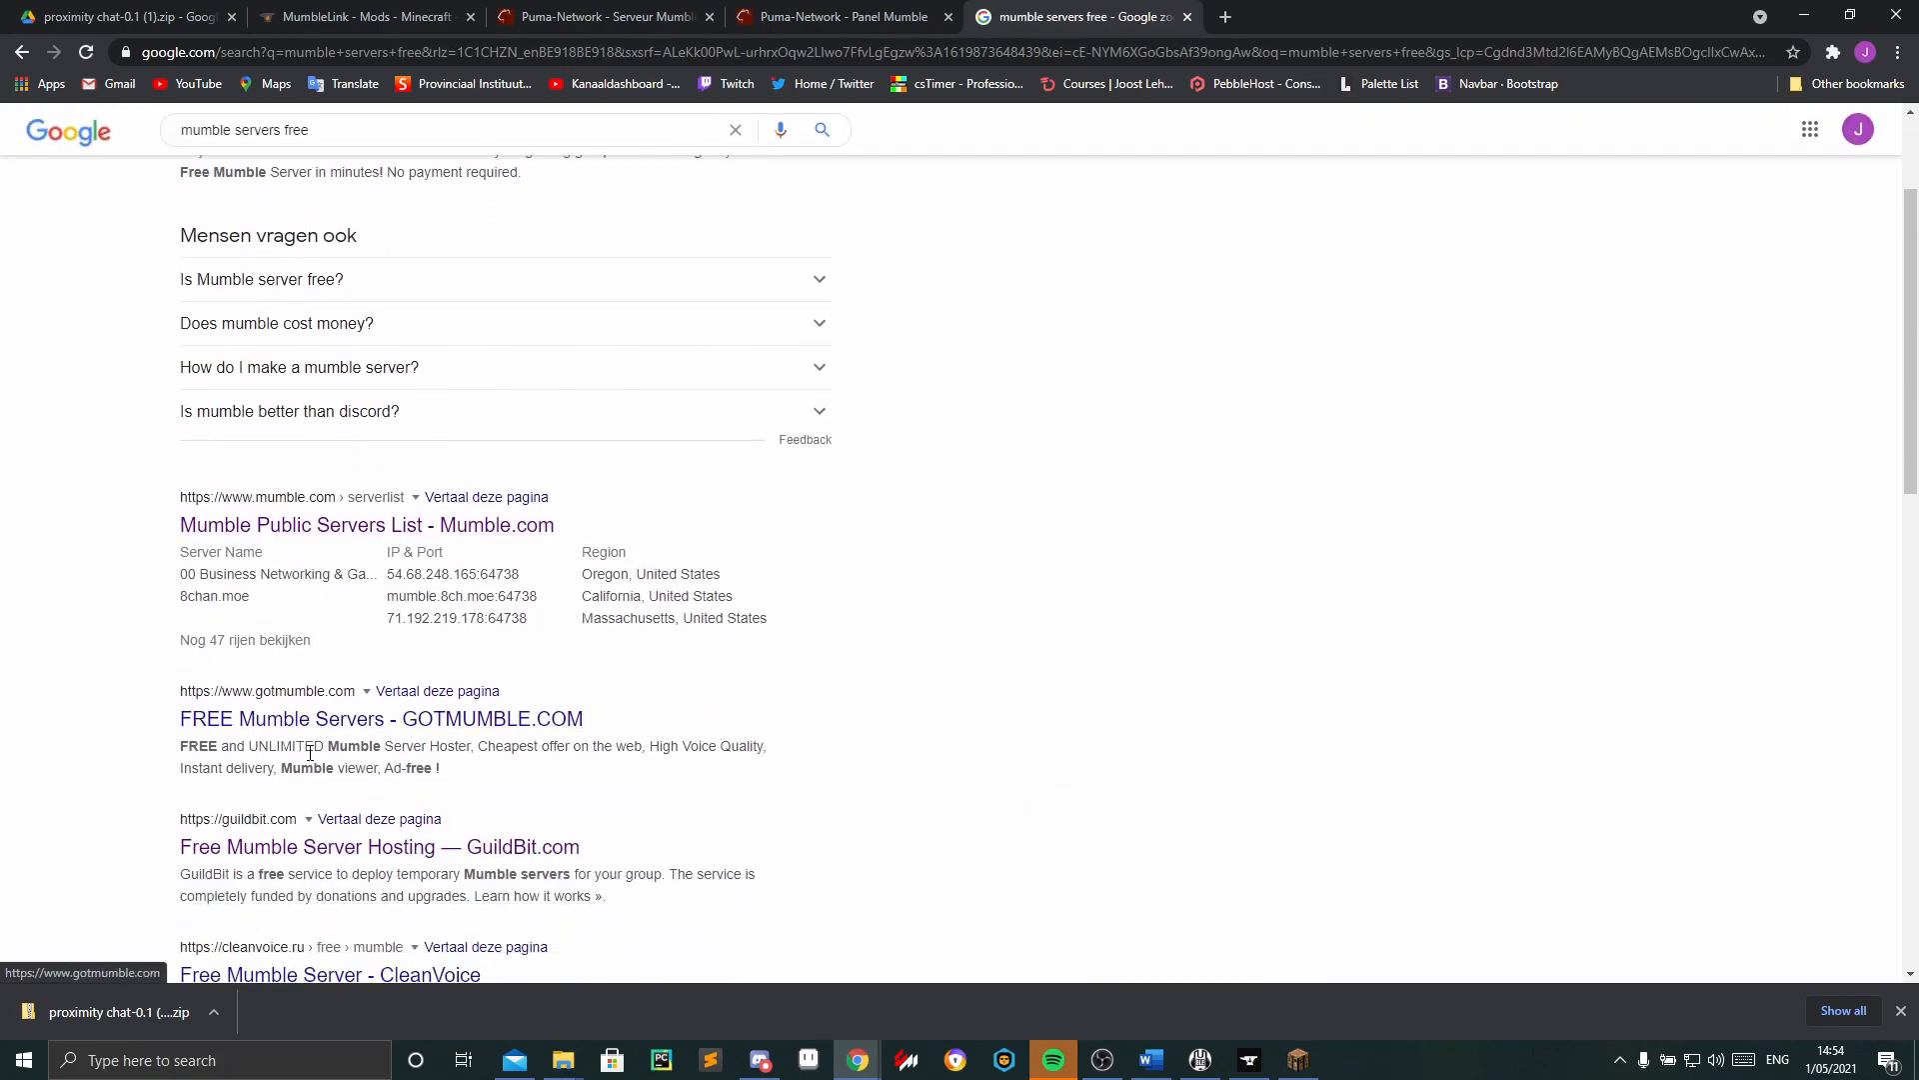
pyautogui.scroll(-2, 319, 728)
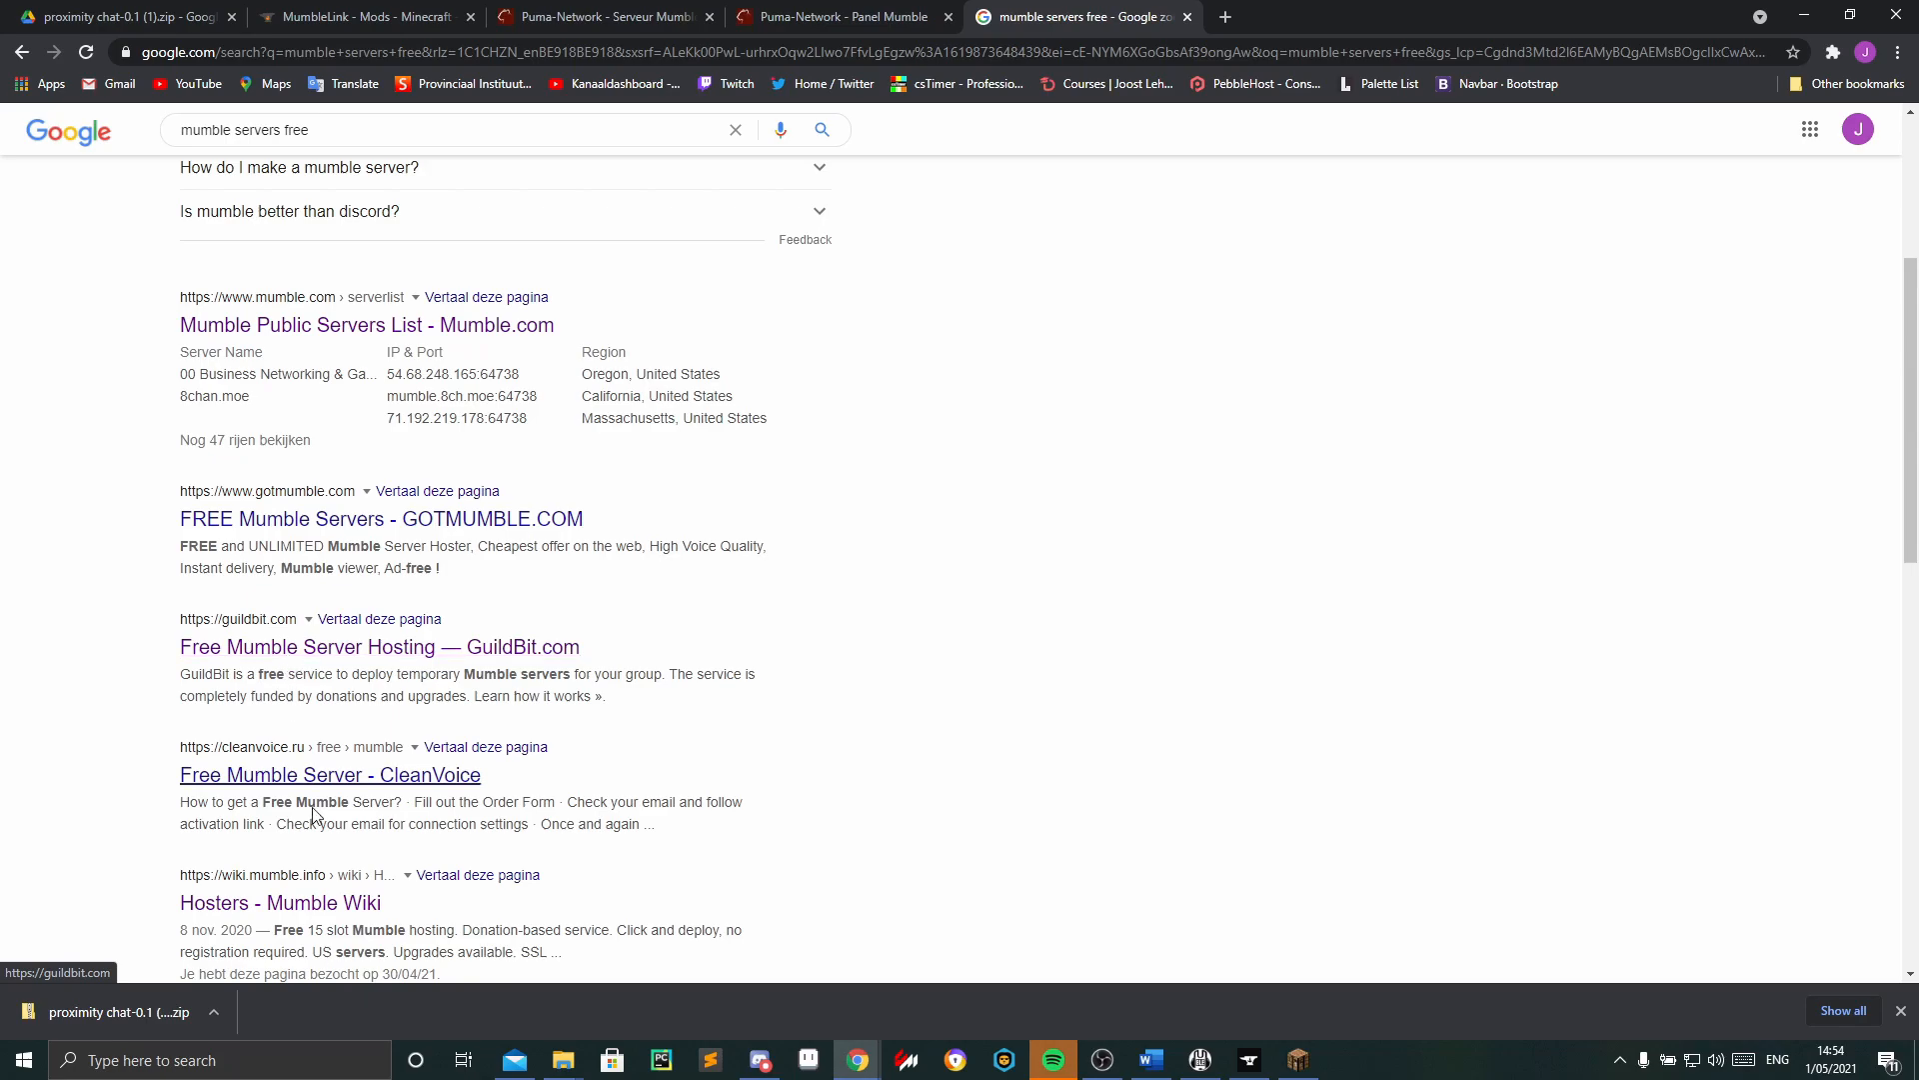
pyautogui.scroll(-1, 310, 840)
pyautogui.click(258, 778)
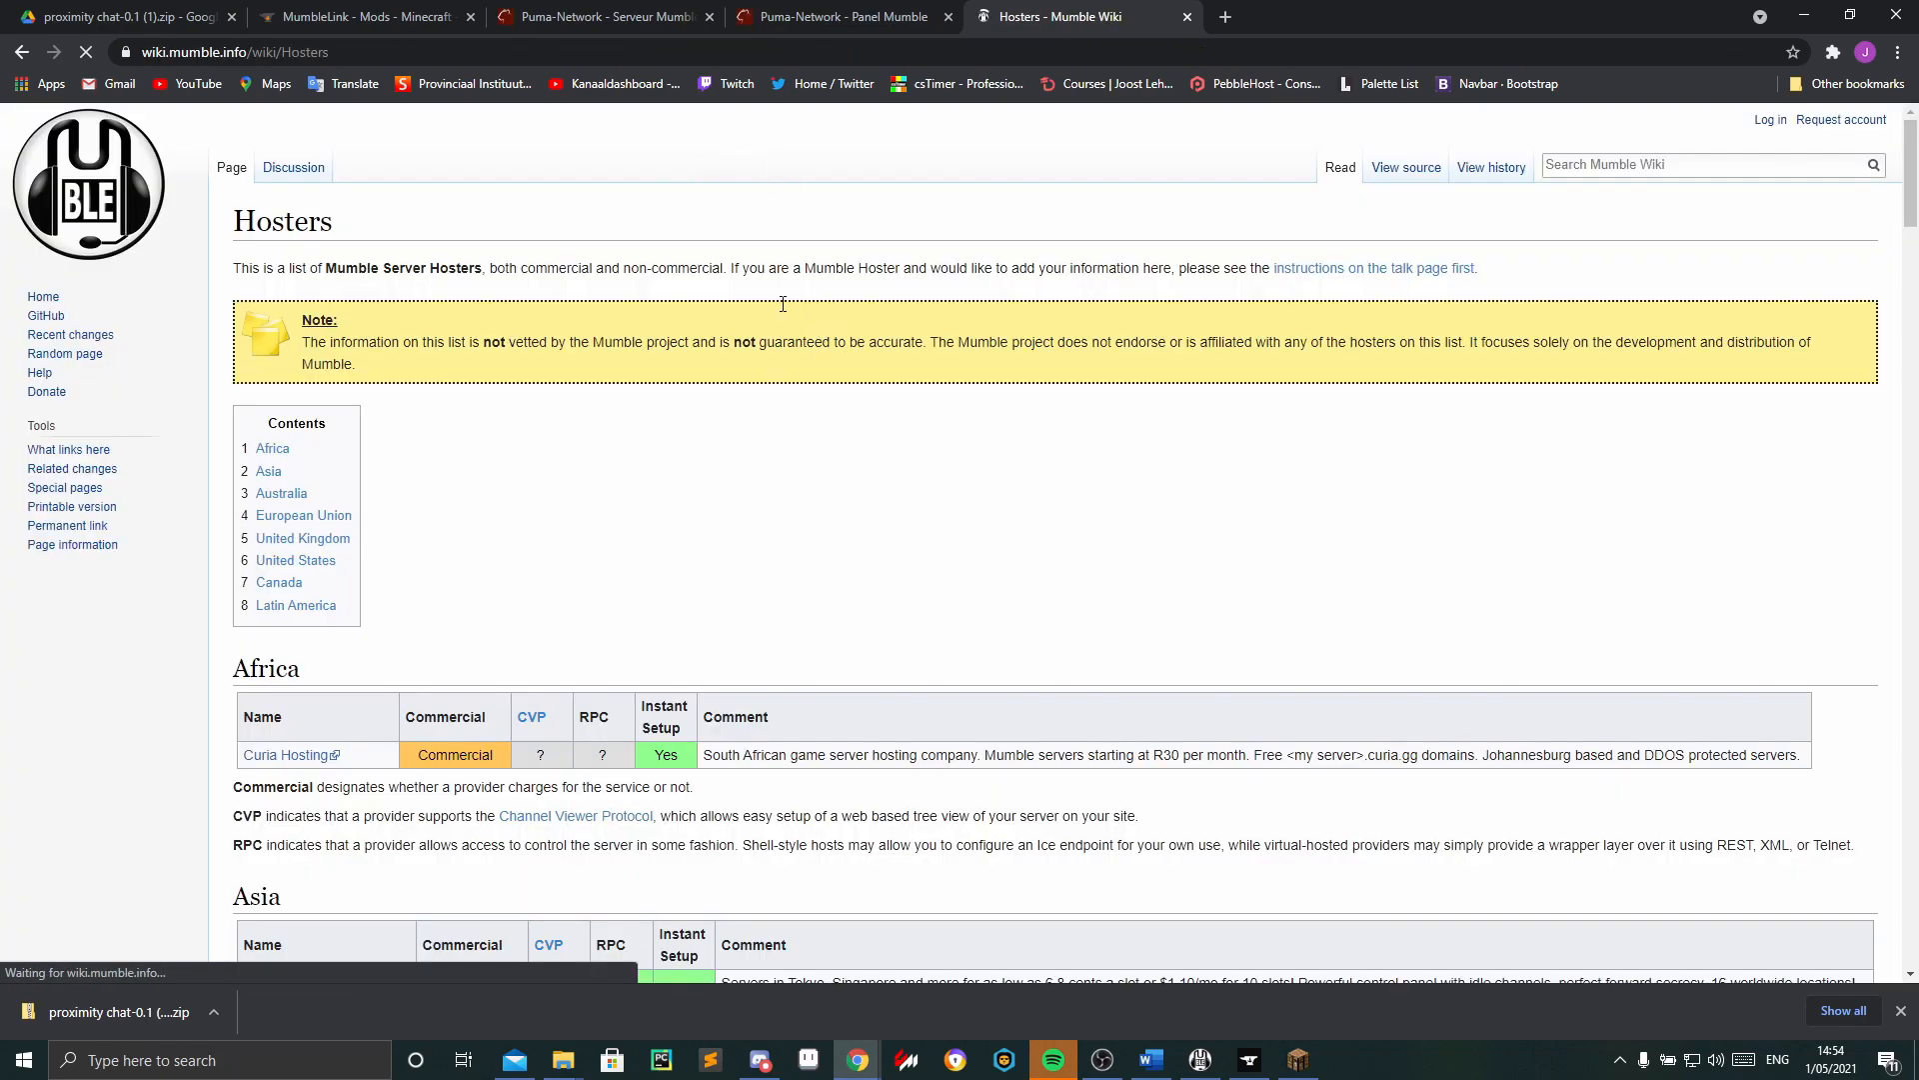
# Examine the Mumble Wiki's hoster tables for each region, from Africa to Latin America, checking which providers are commercial or free.
pyautogui.scroll(-3, 1068, 345)
pyautogui.moveTo(235, 269); pyautogui.dragTo(457, 279)
pyautogui.click(456, 256)
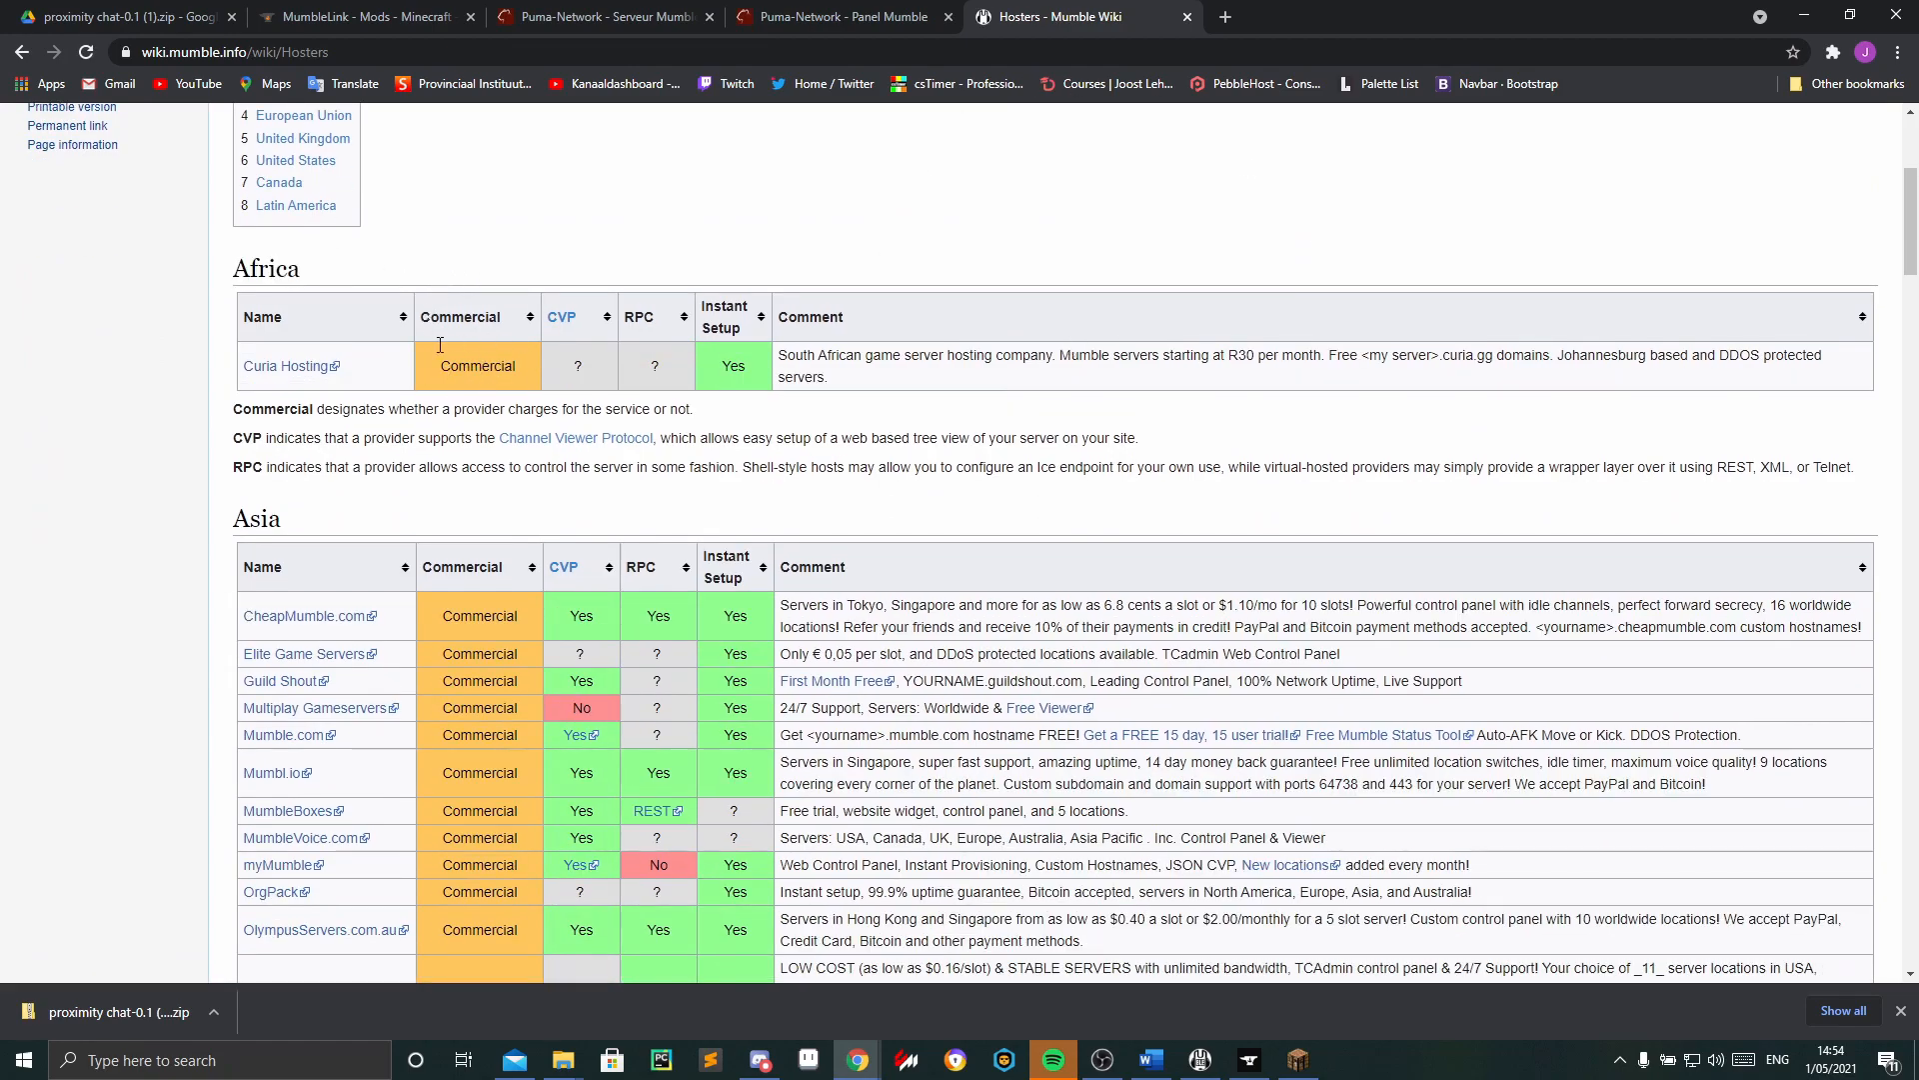
pyautogui.scroll(-1, 430, 370)
pyautogui.scroll(-2, 352, 403)
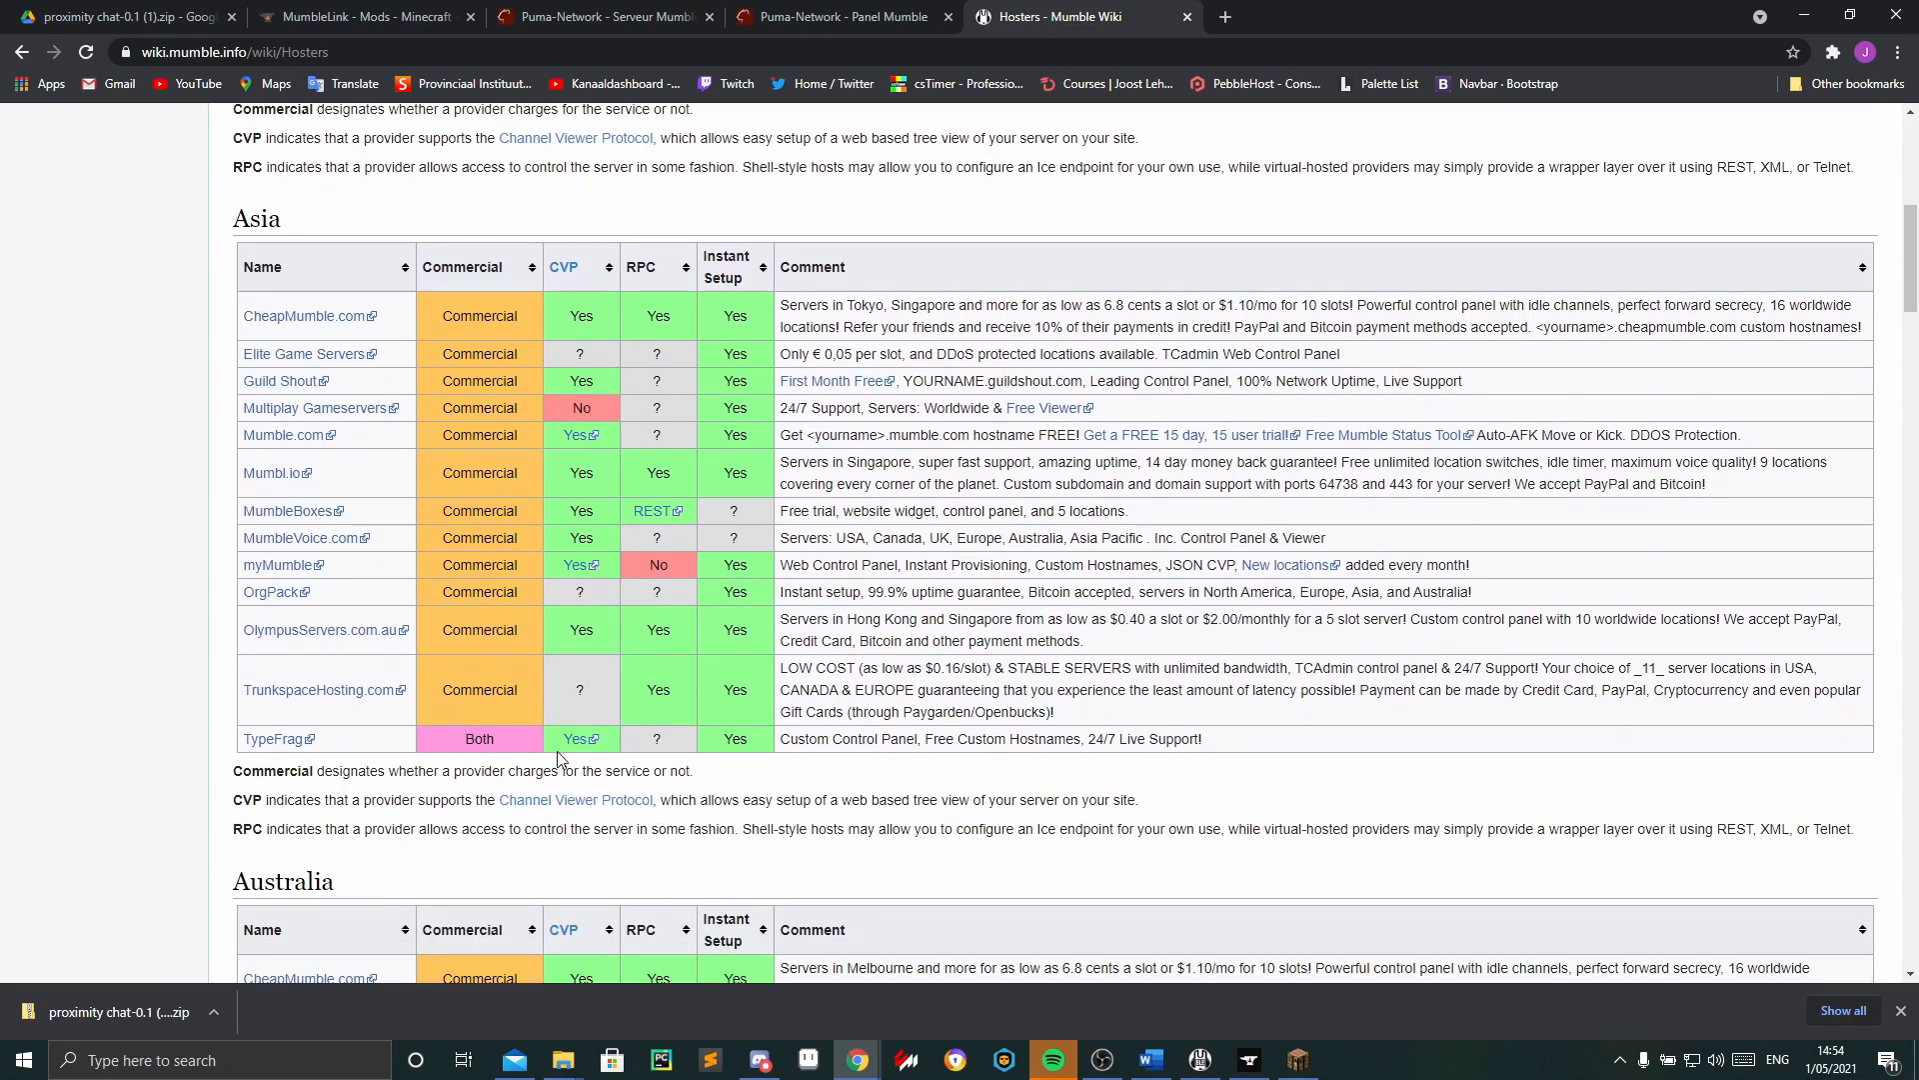
pyautogui.scroll(-6, 371, 696)
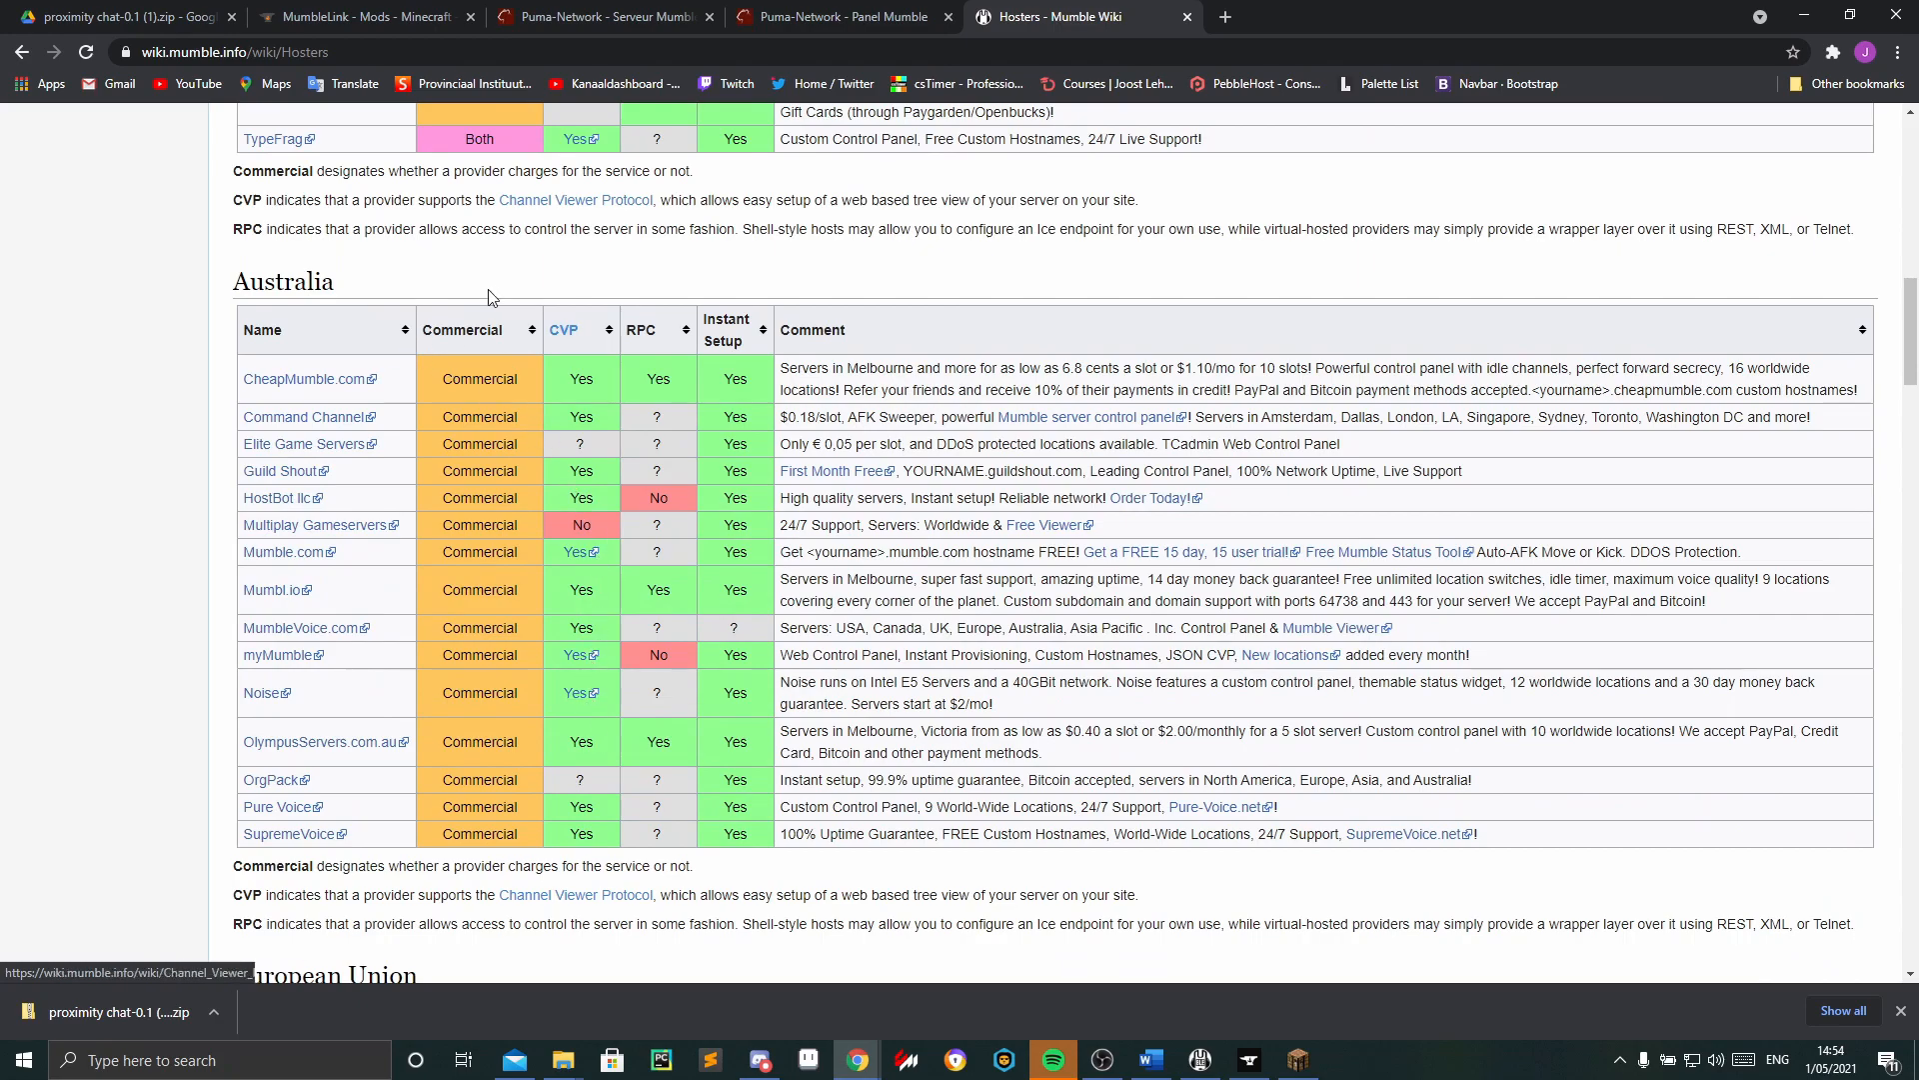
pyautogui.scroll(-6, 555, 776)
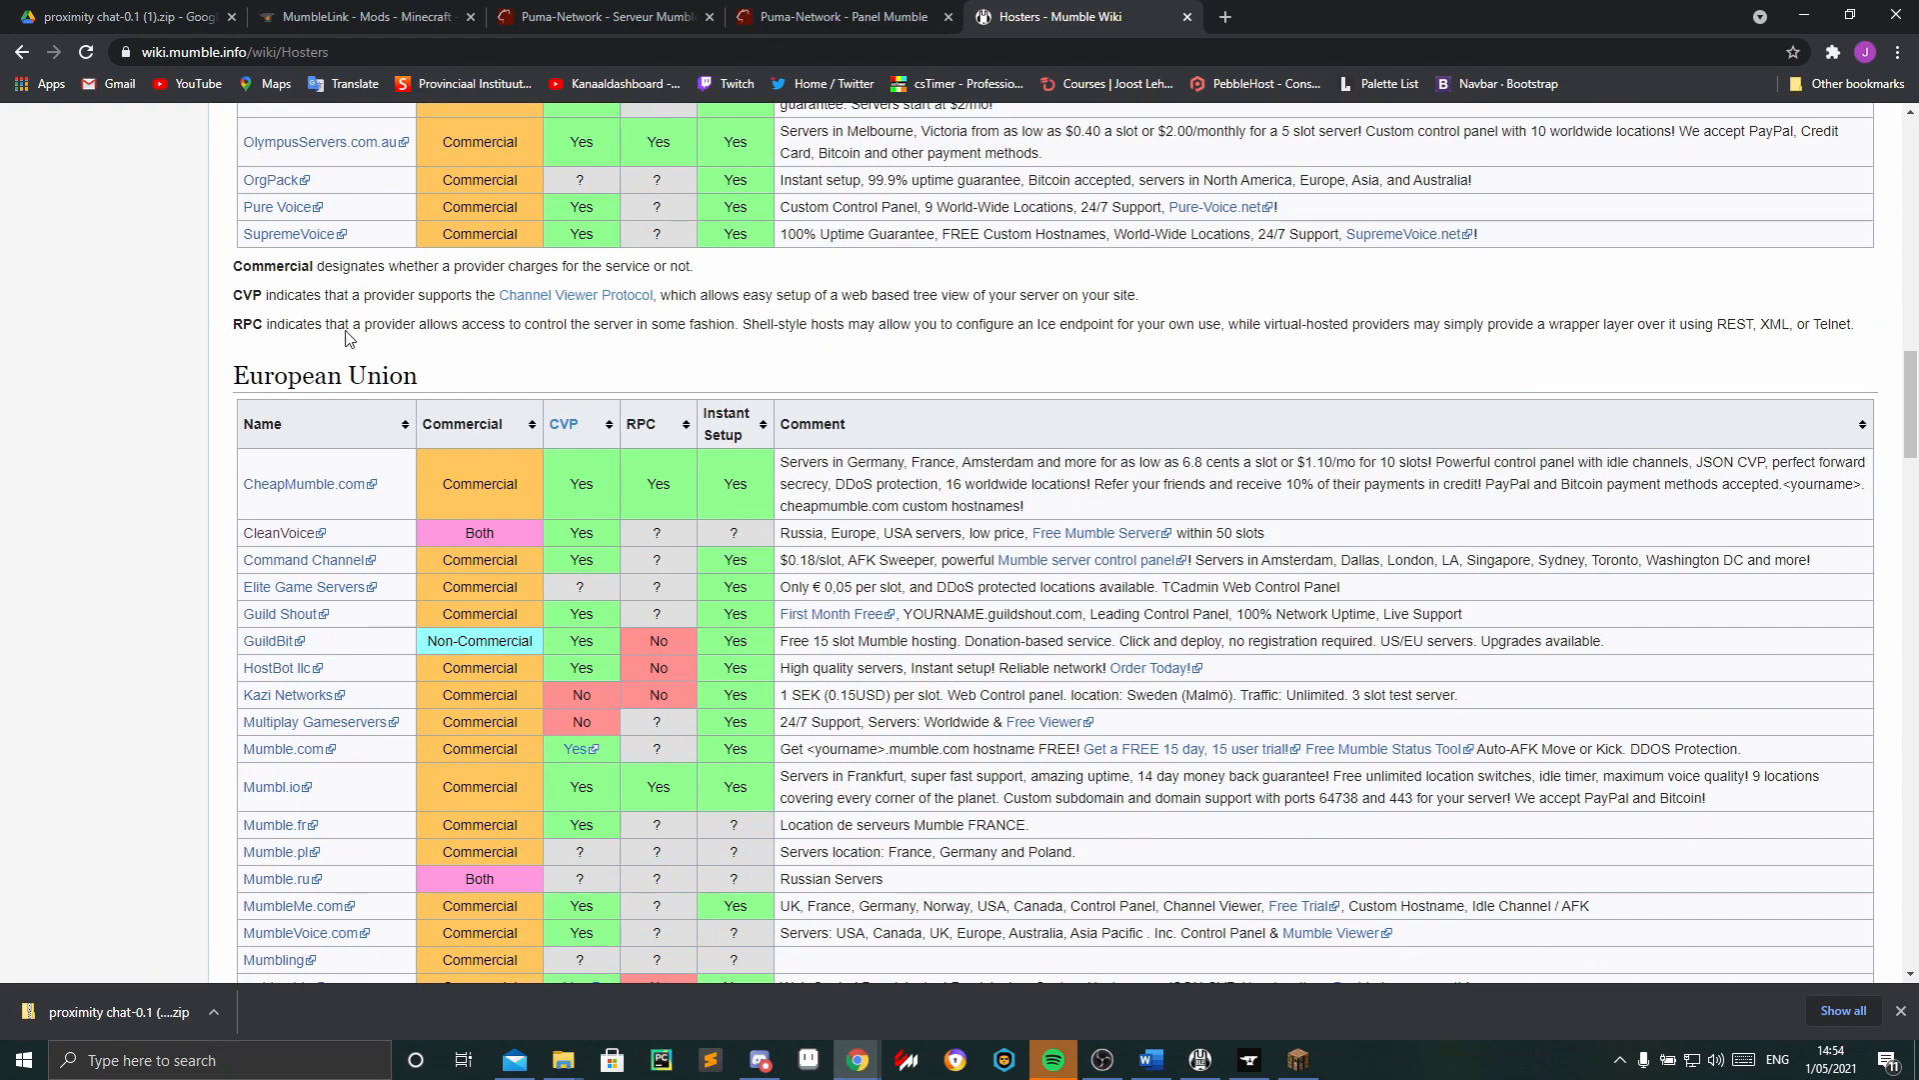
pyautogui.scroll(-2, 500, 400)
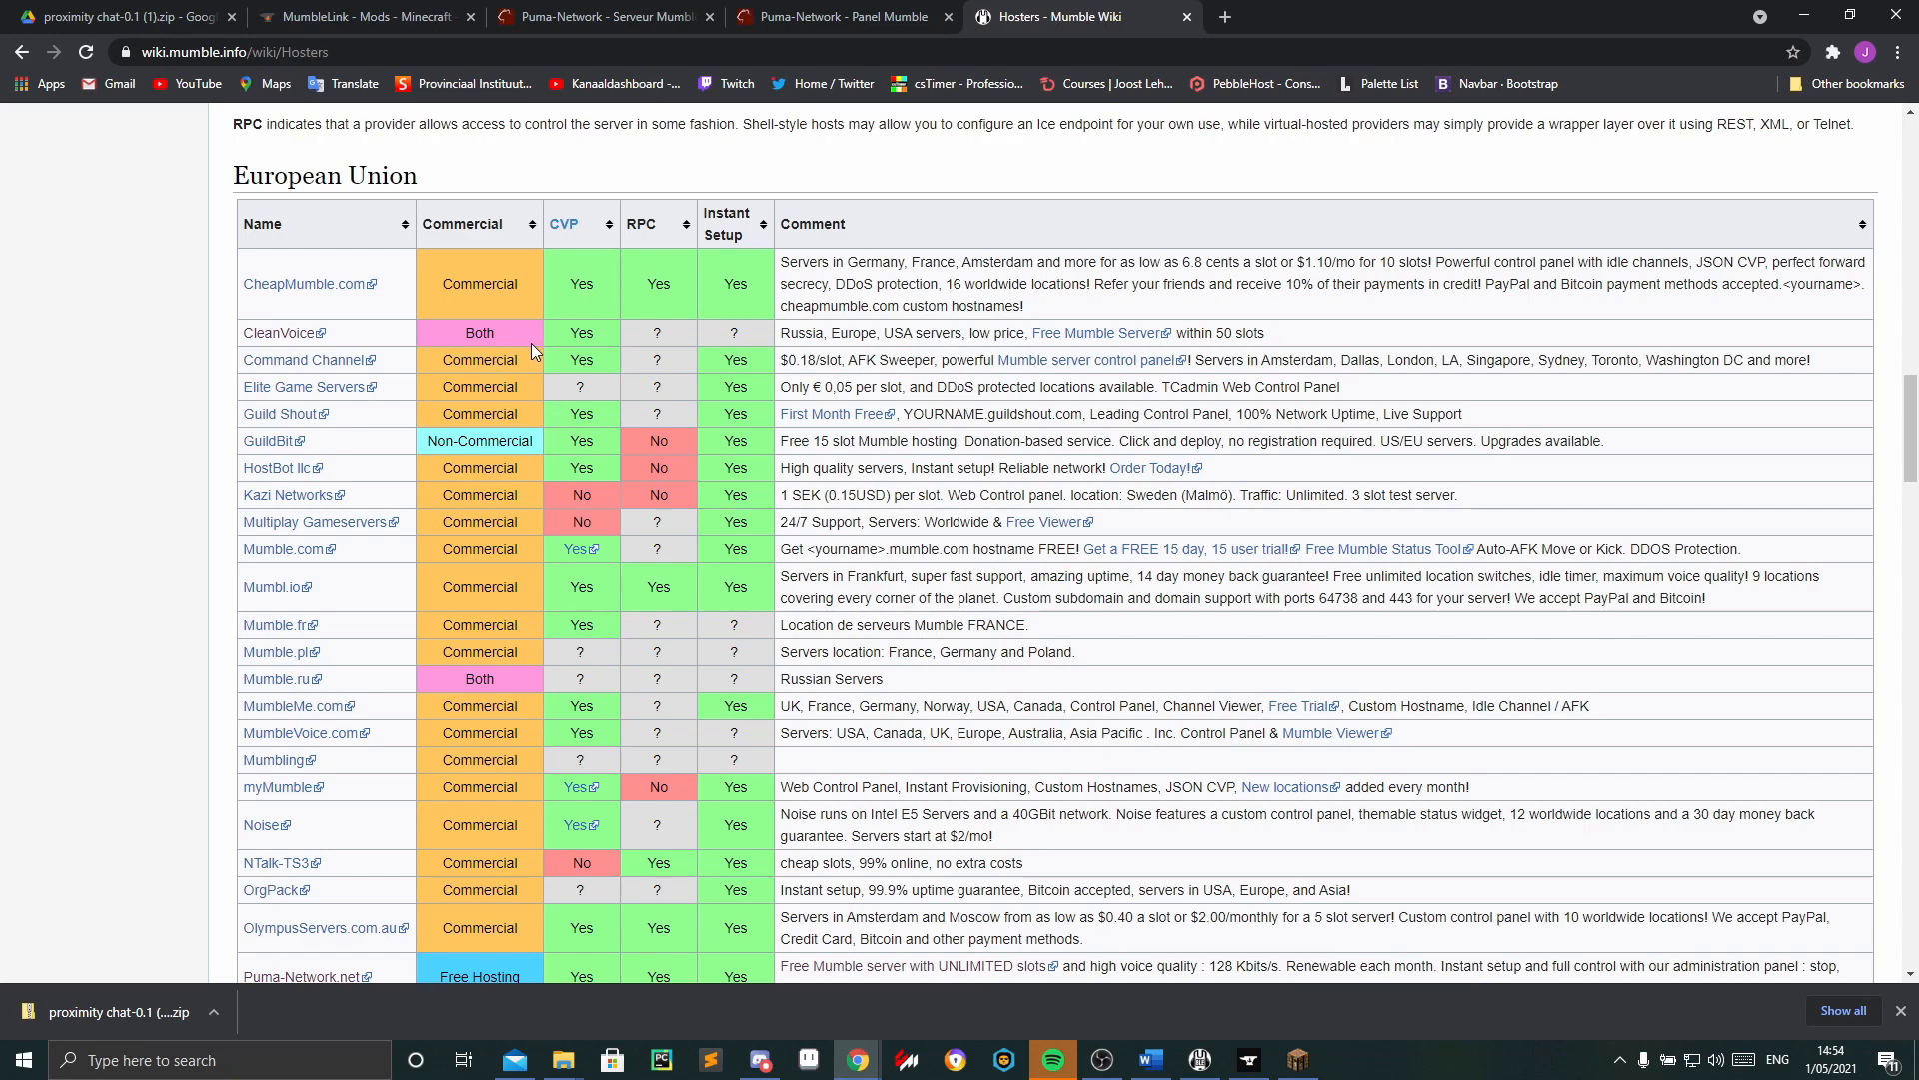
pyautogui.scroll(-4, 530, 350)
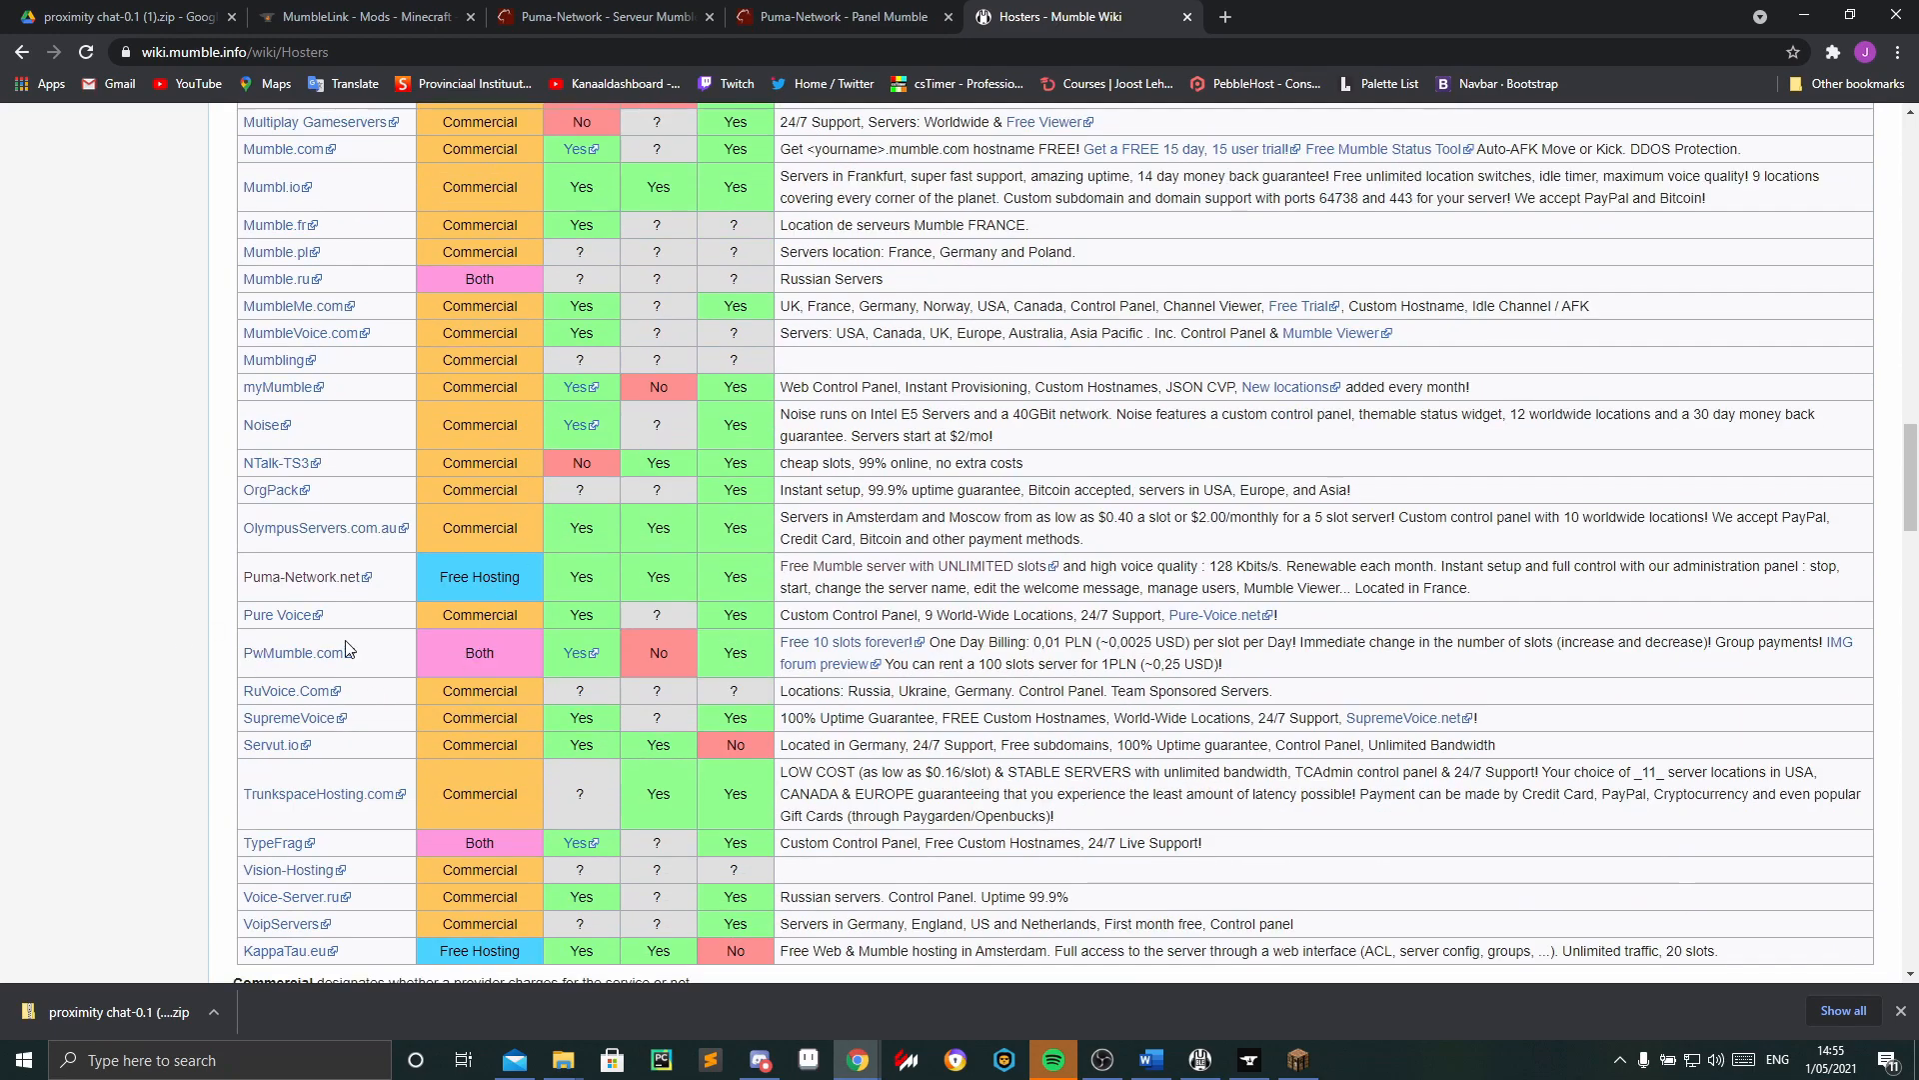
pyautogui.scroll(-2, 324, 644)
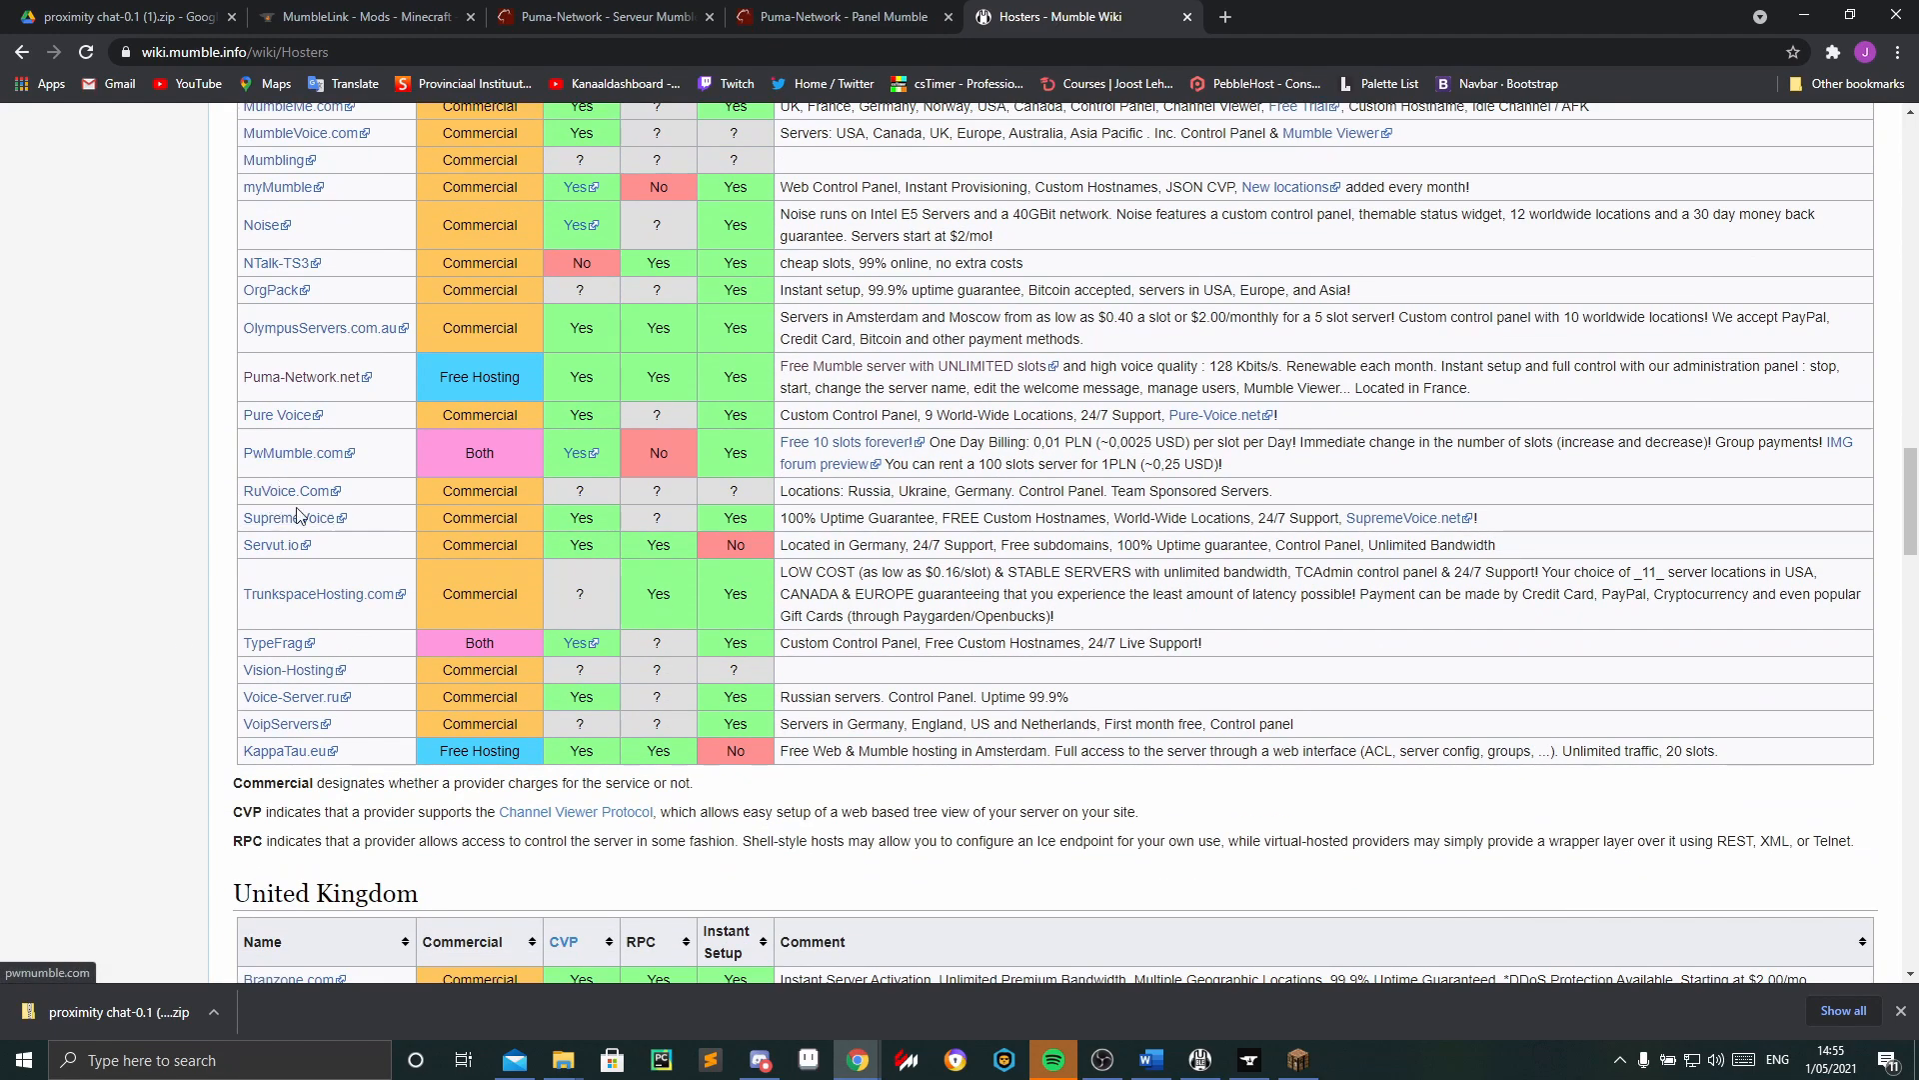
pyautogui.scroll(4, 279, 639)
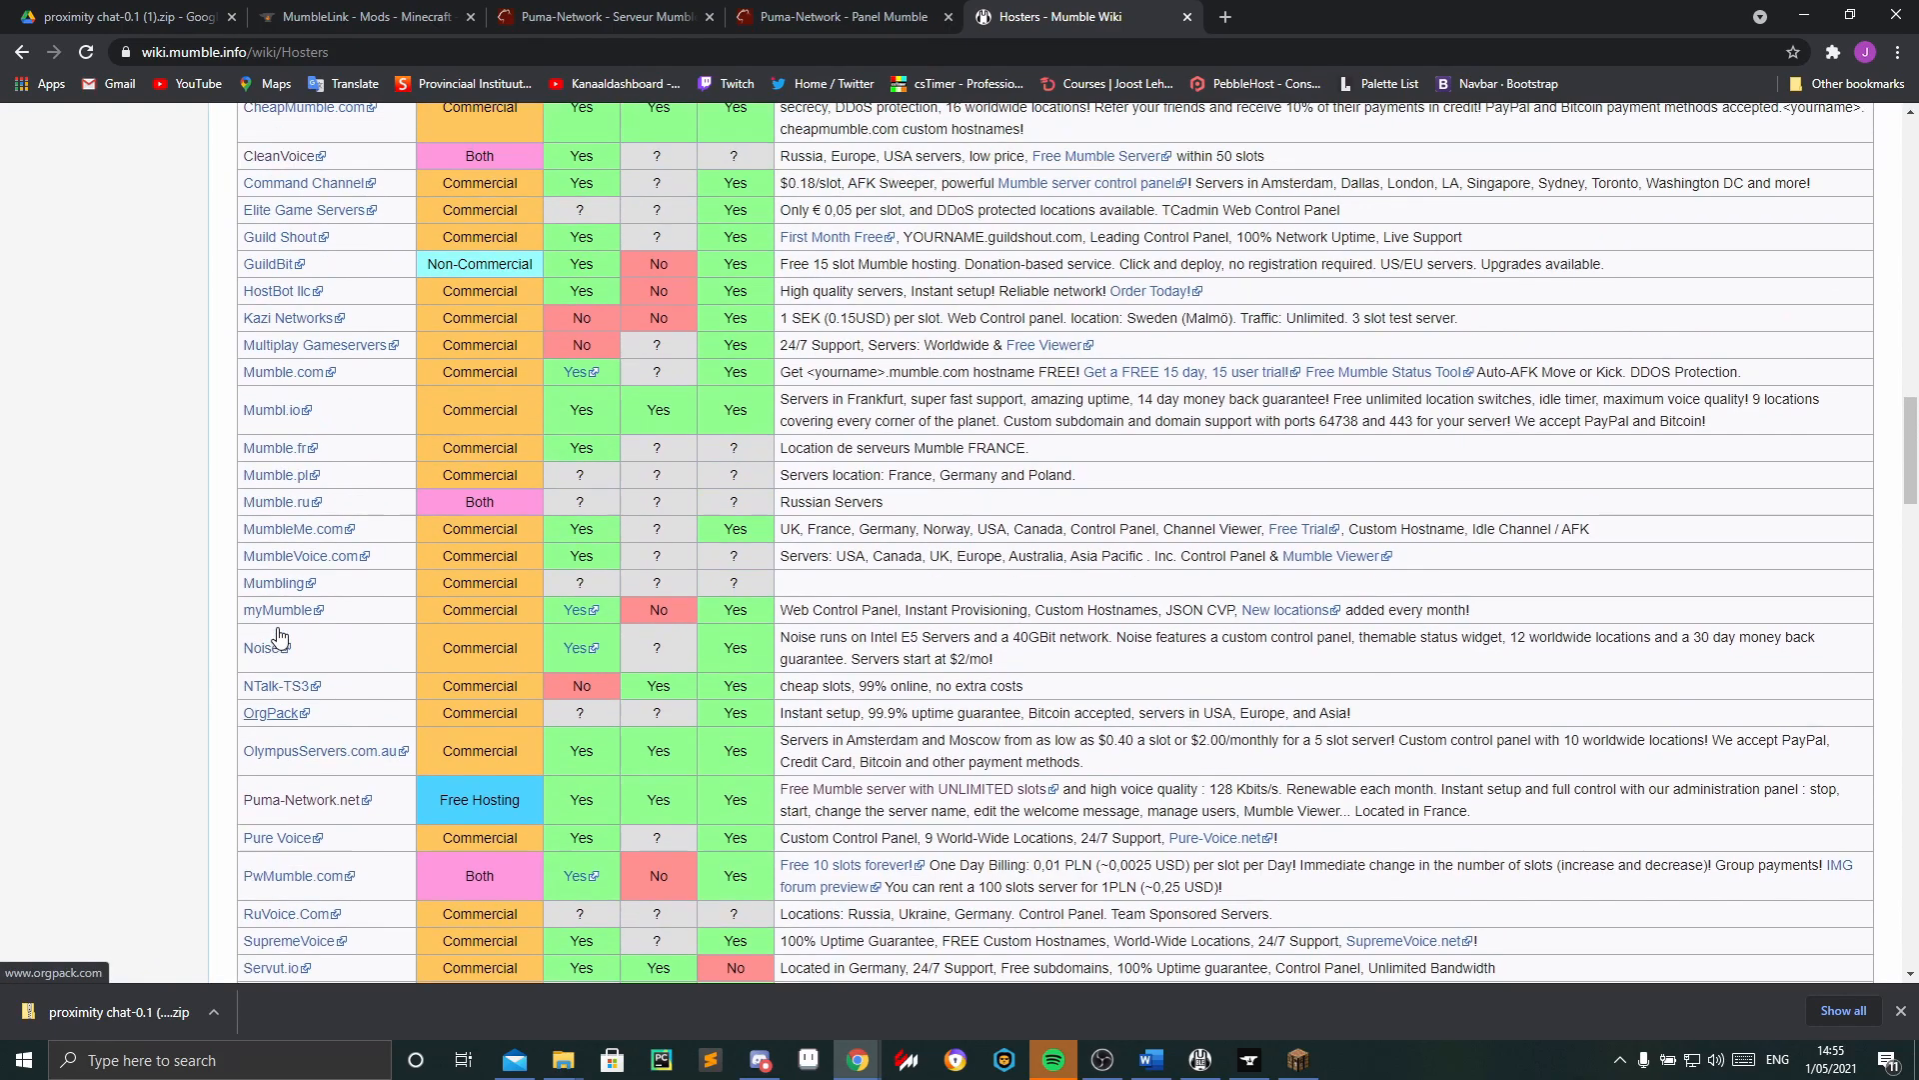
pyautogui.scroll(4, 279, 640)
pyautogui.scroll(-5, 293, 455)
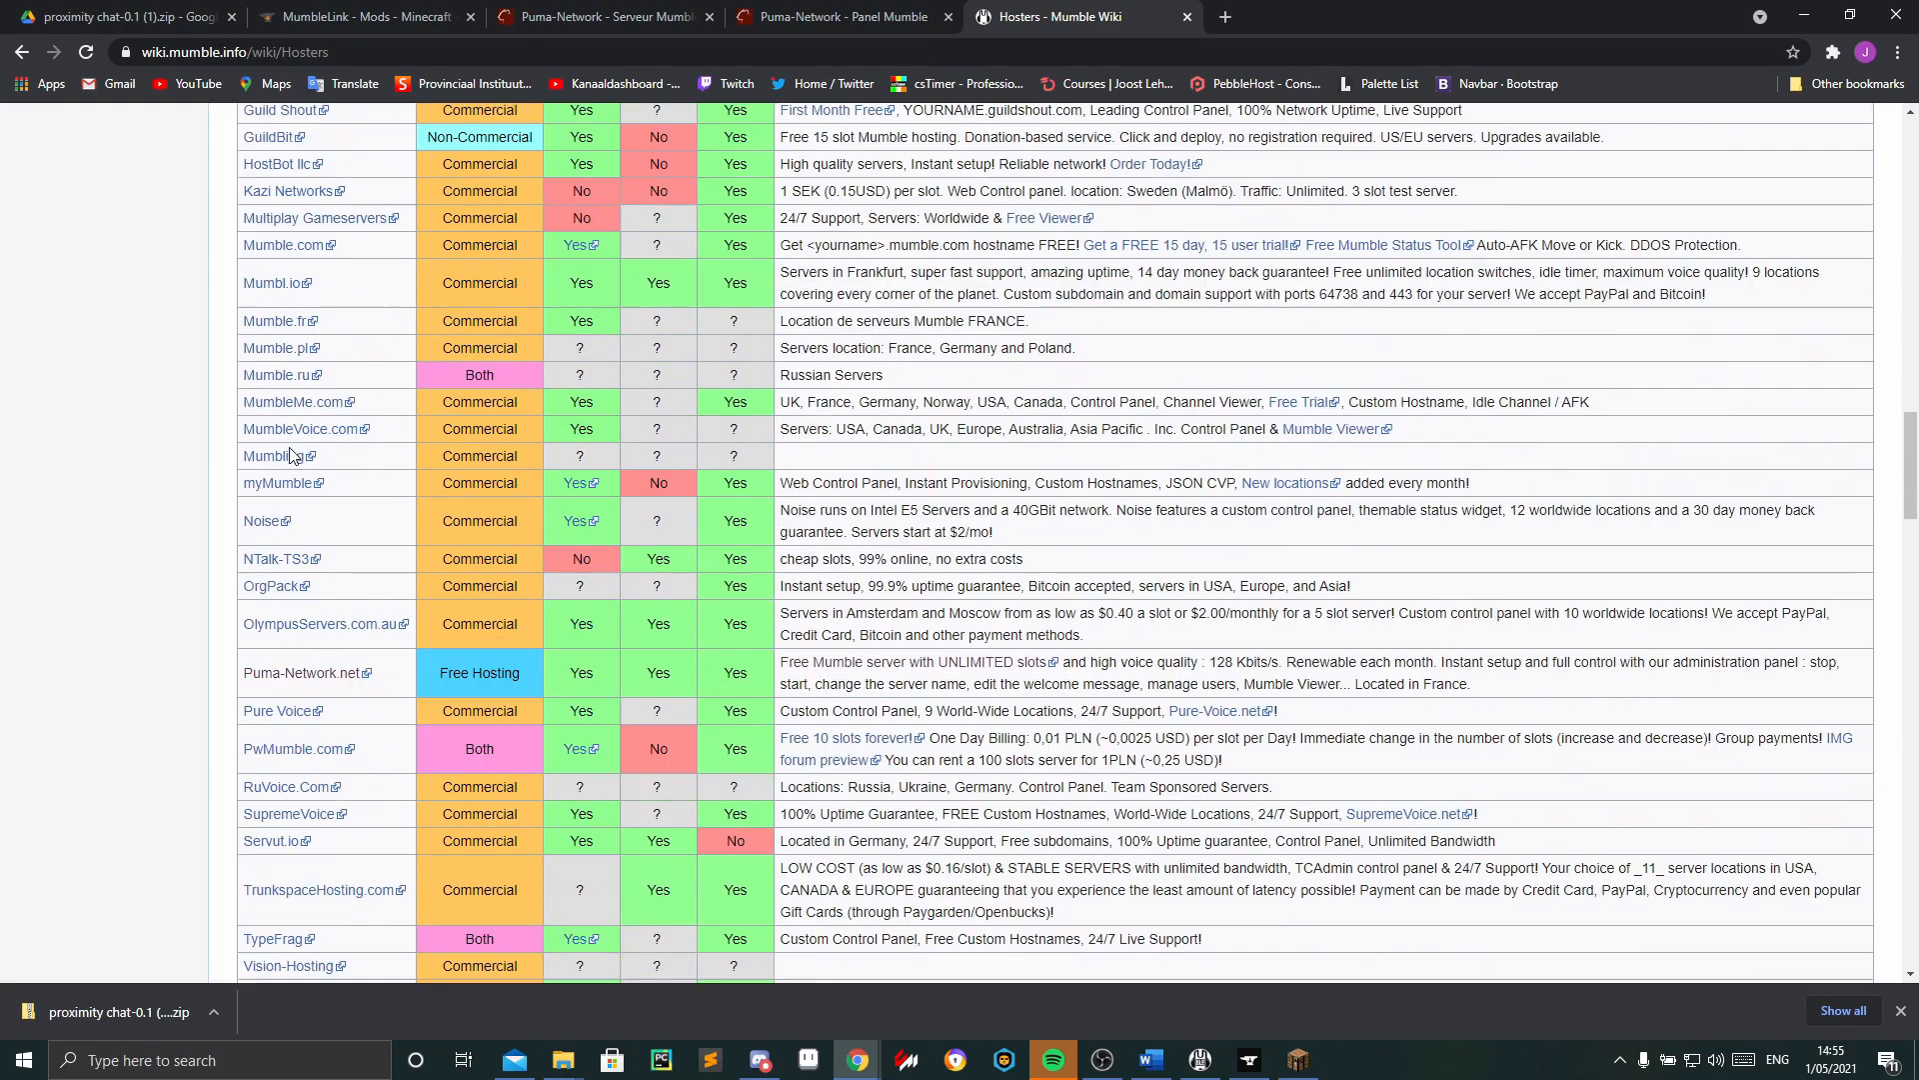
pyautogui.scroll(-2, 290, 455)
pyautogui.scroll(10, 280, 440)
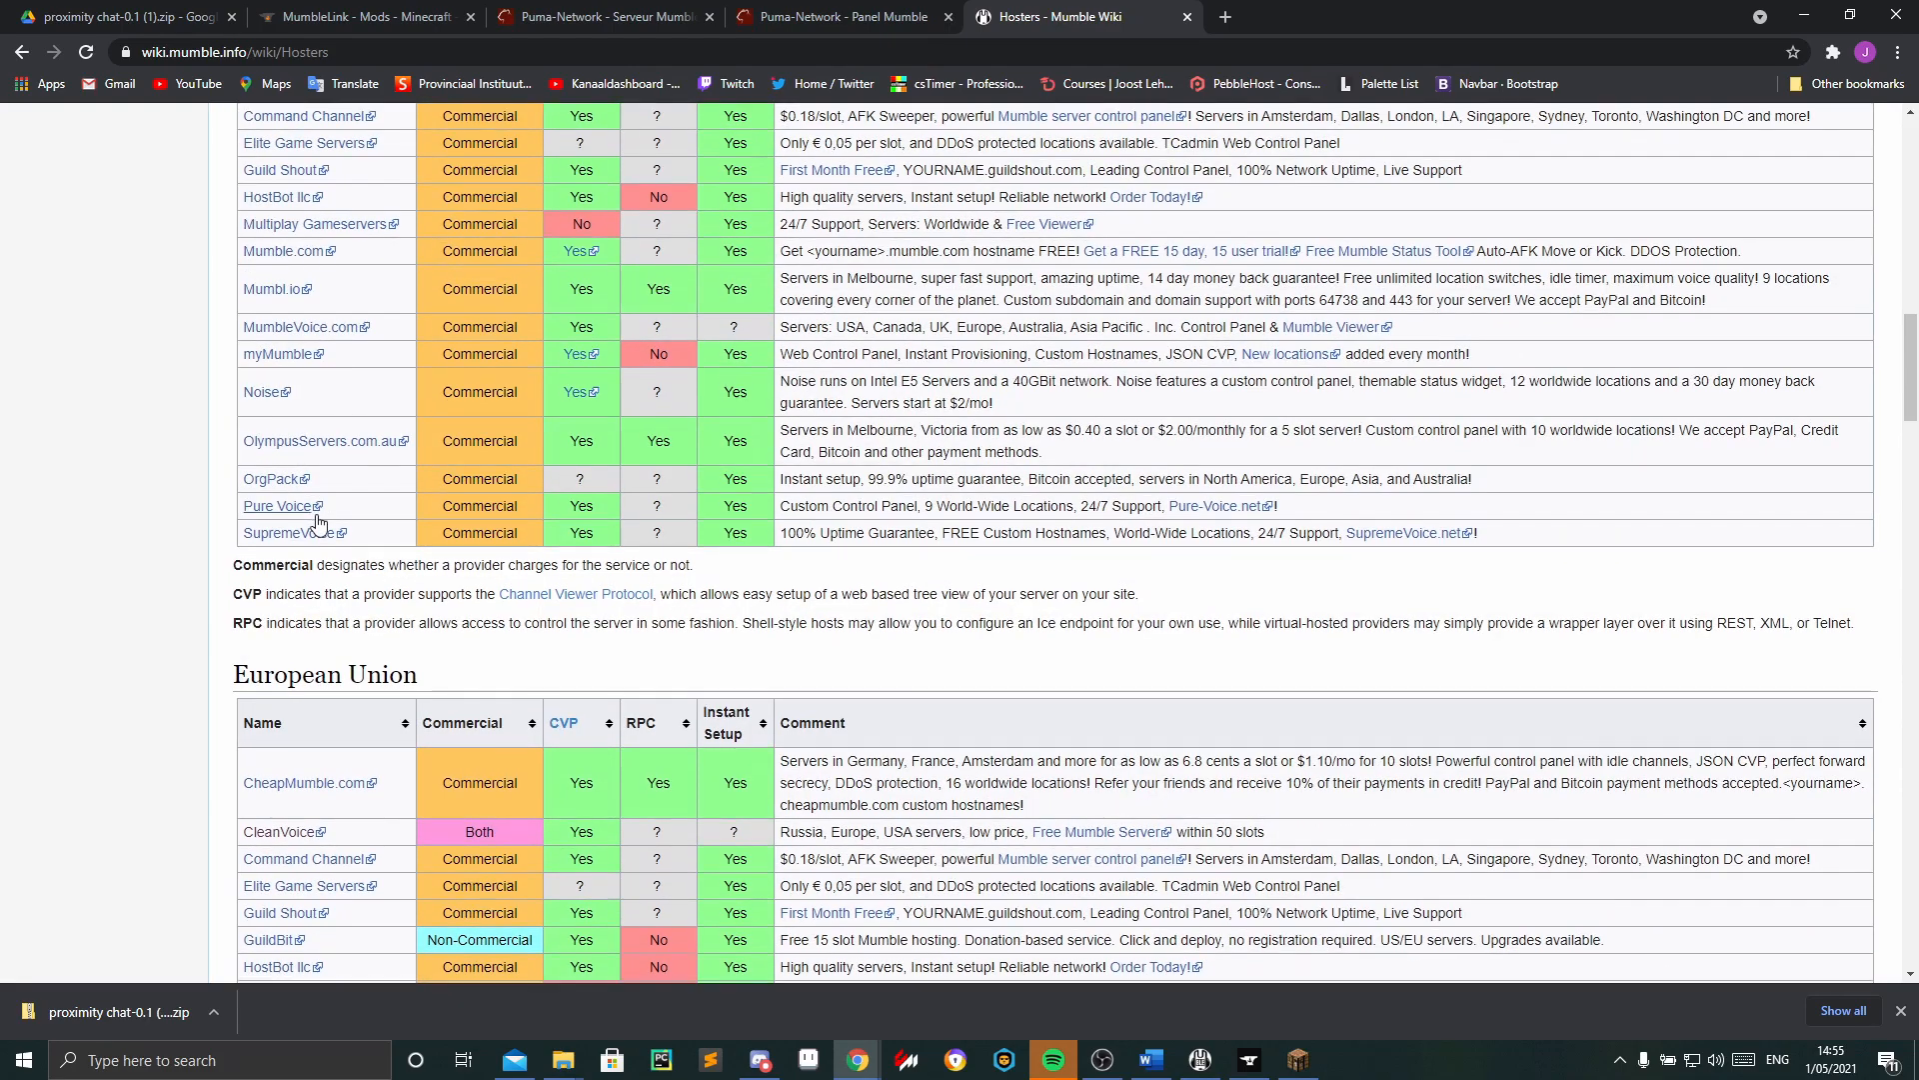
pyautogui.scroll(-4, 318, 522)
pyautogui.scroll(-12, 672, 547)
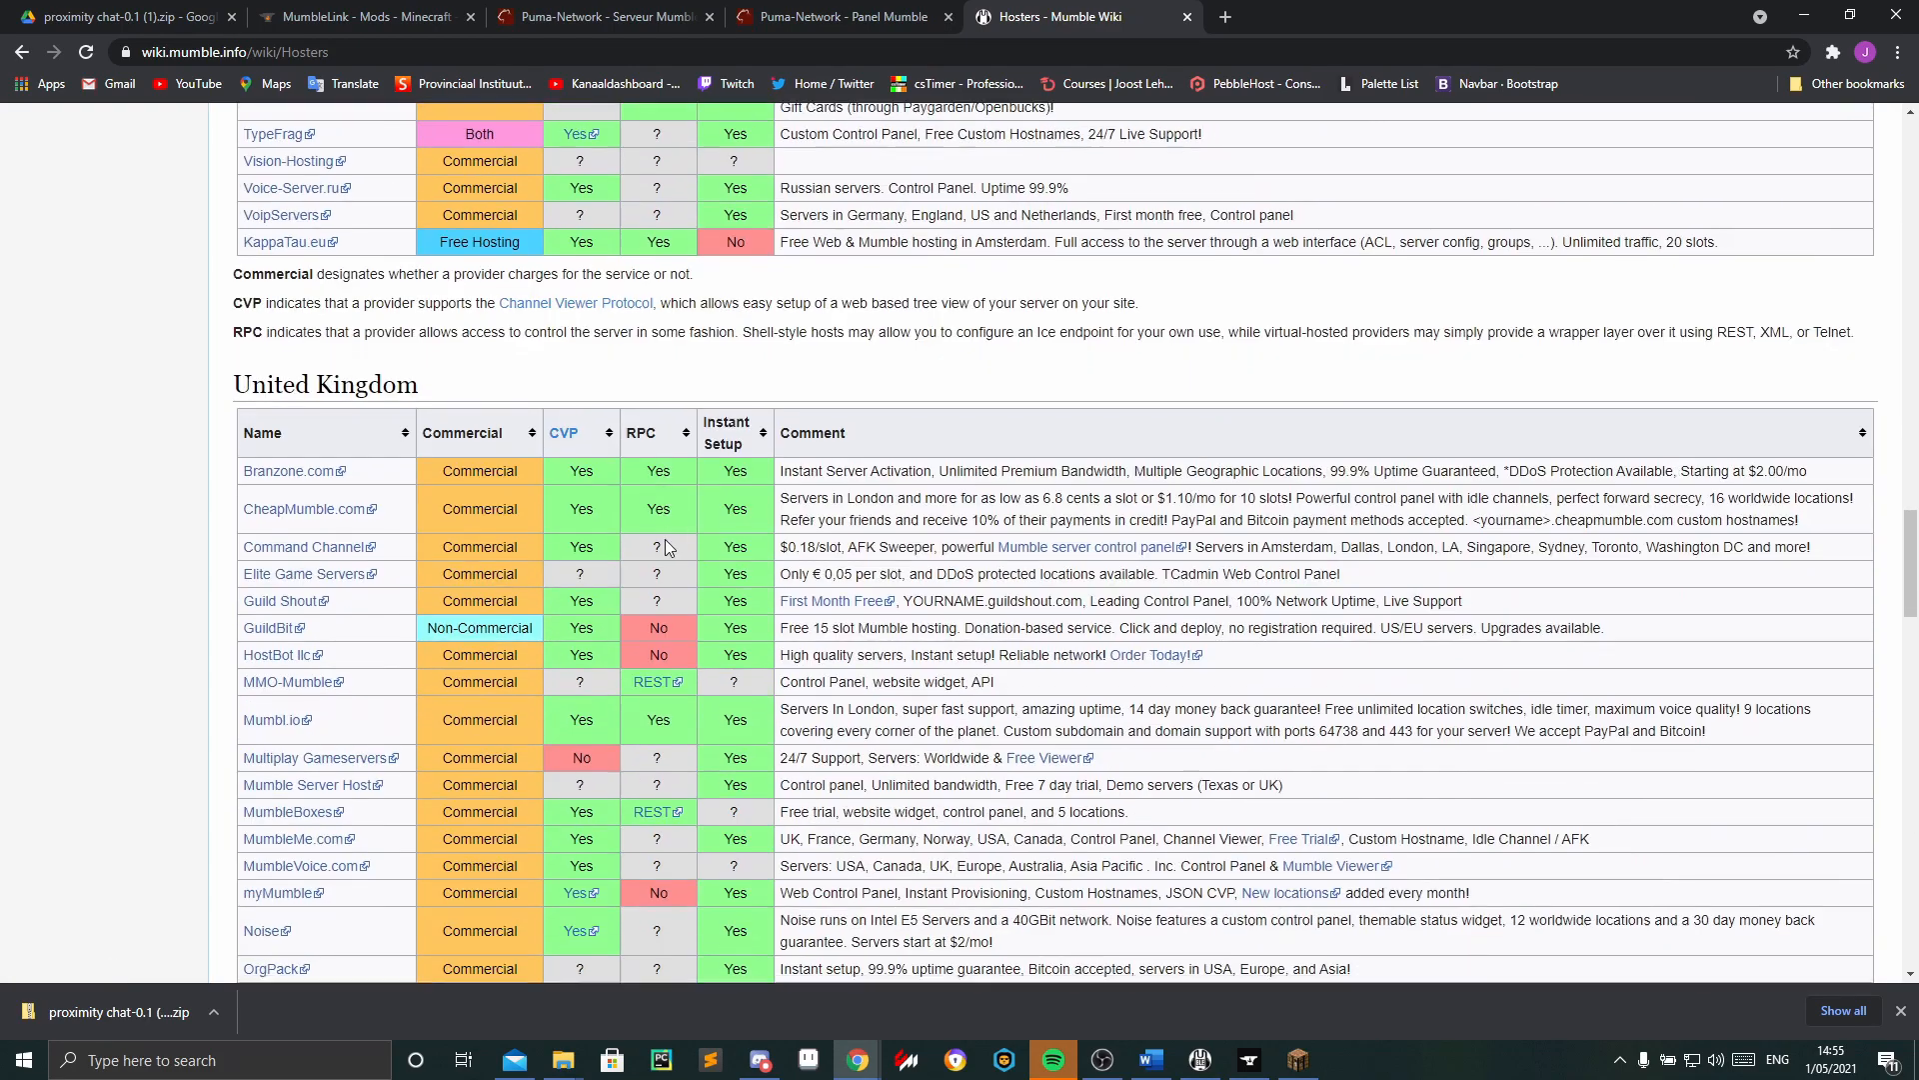
pyautogui.scroll(-9, 664, 538)
pyautogui.scroll(8, 470, 478)
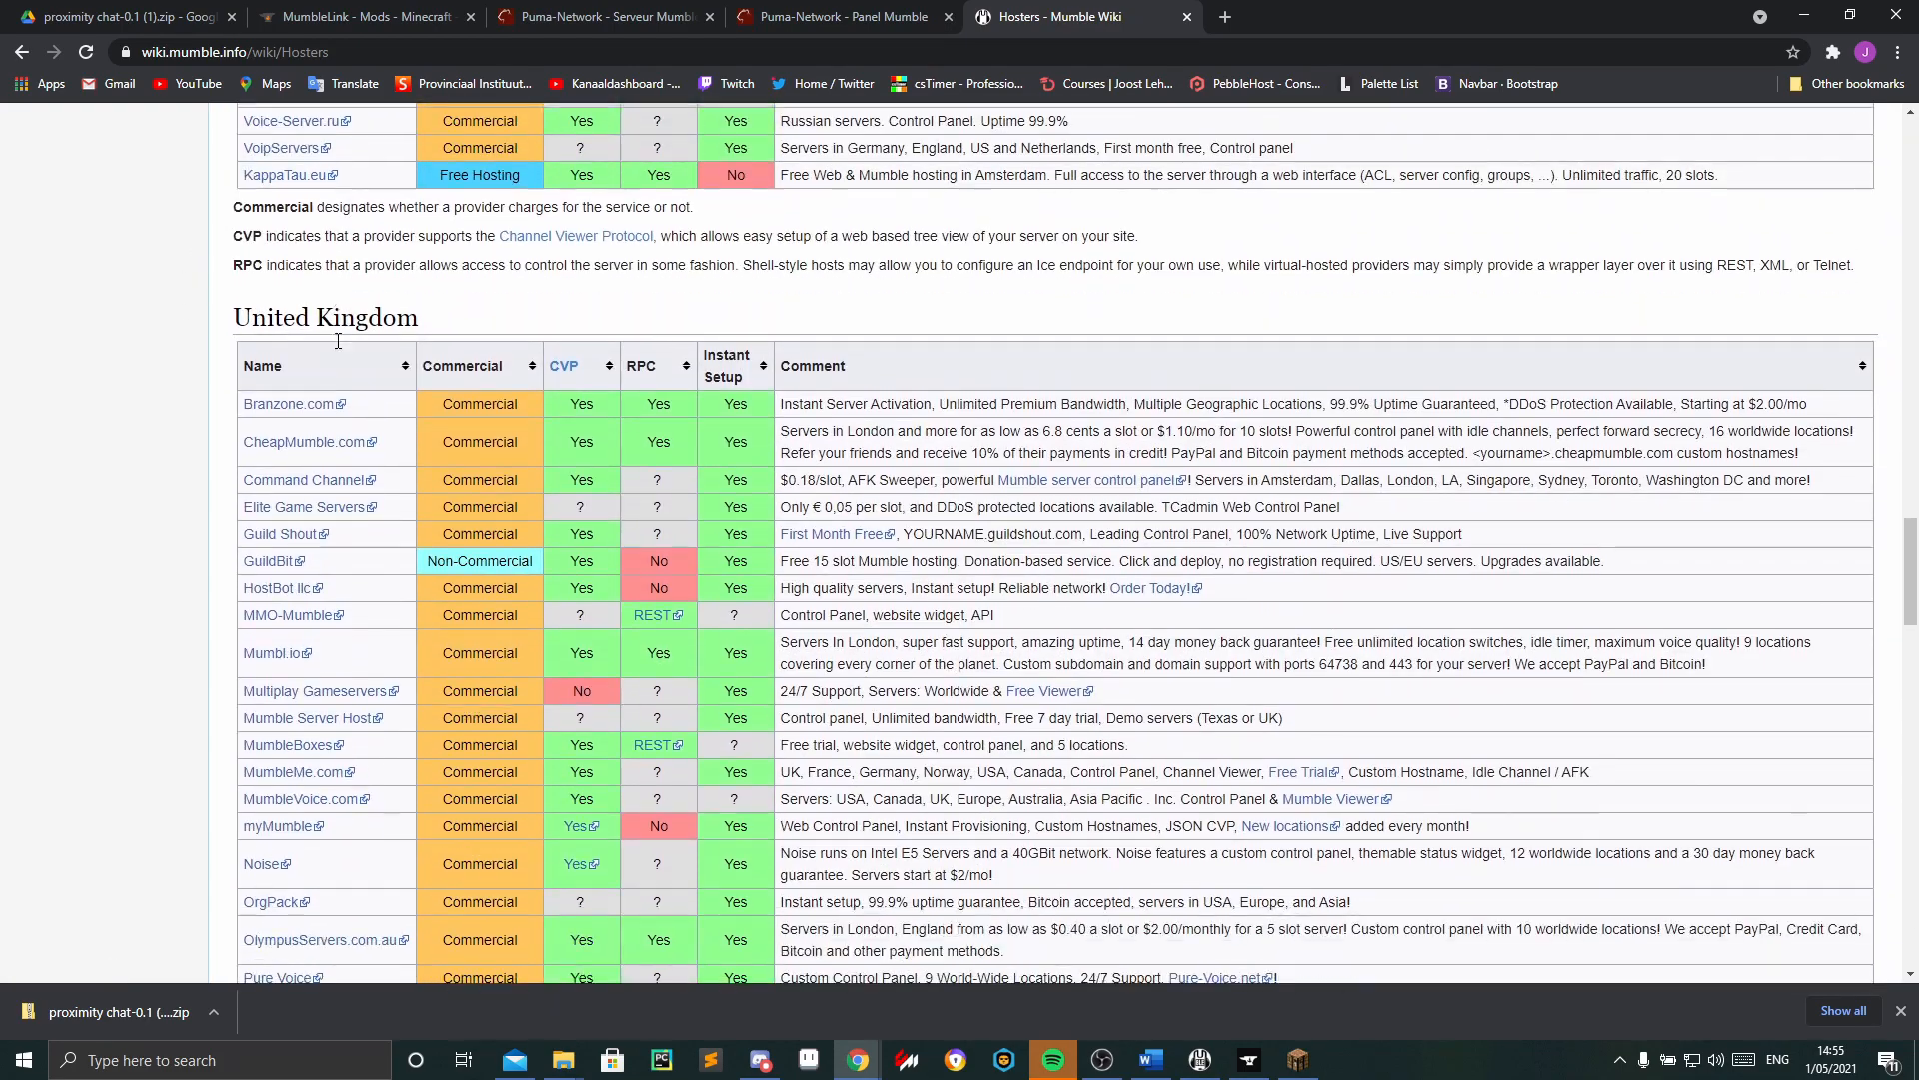
pyautogui.scroll(-3, 338, 341)
pyautogui.scroll(-7, 309, 458)
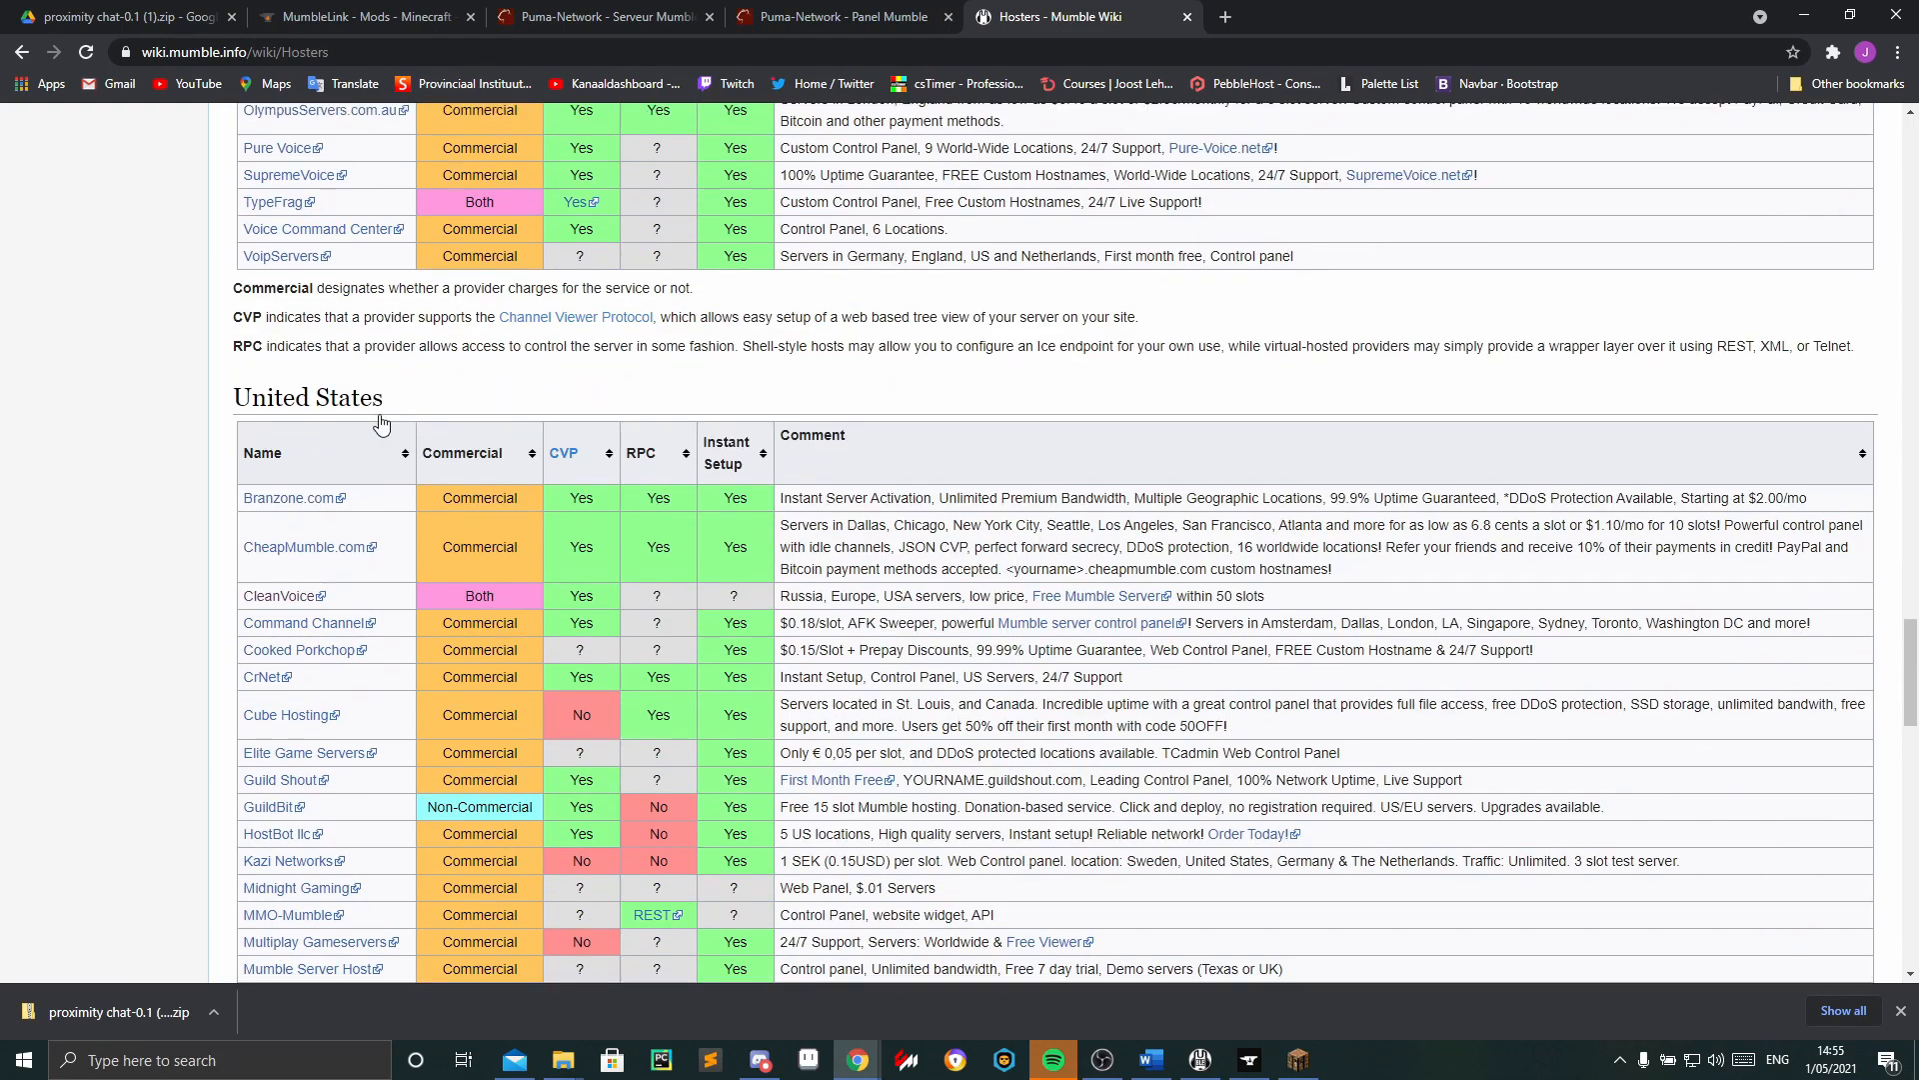
pyautogui.scroll(15, 381, 424)
pyautogui.scroll(-2, 485, 375)
pyautogui.scroll(-4, 470, 380)
pyautogui.scroll(2, 480, 417)
pyautogui.scroll(-2, 597, 345)
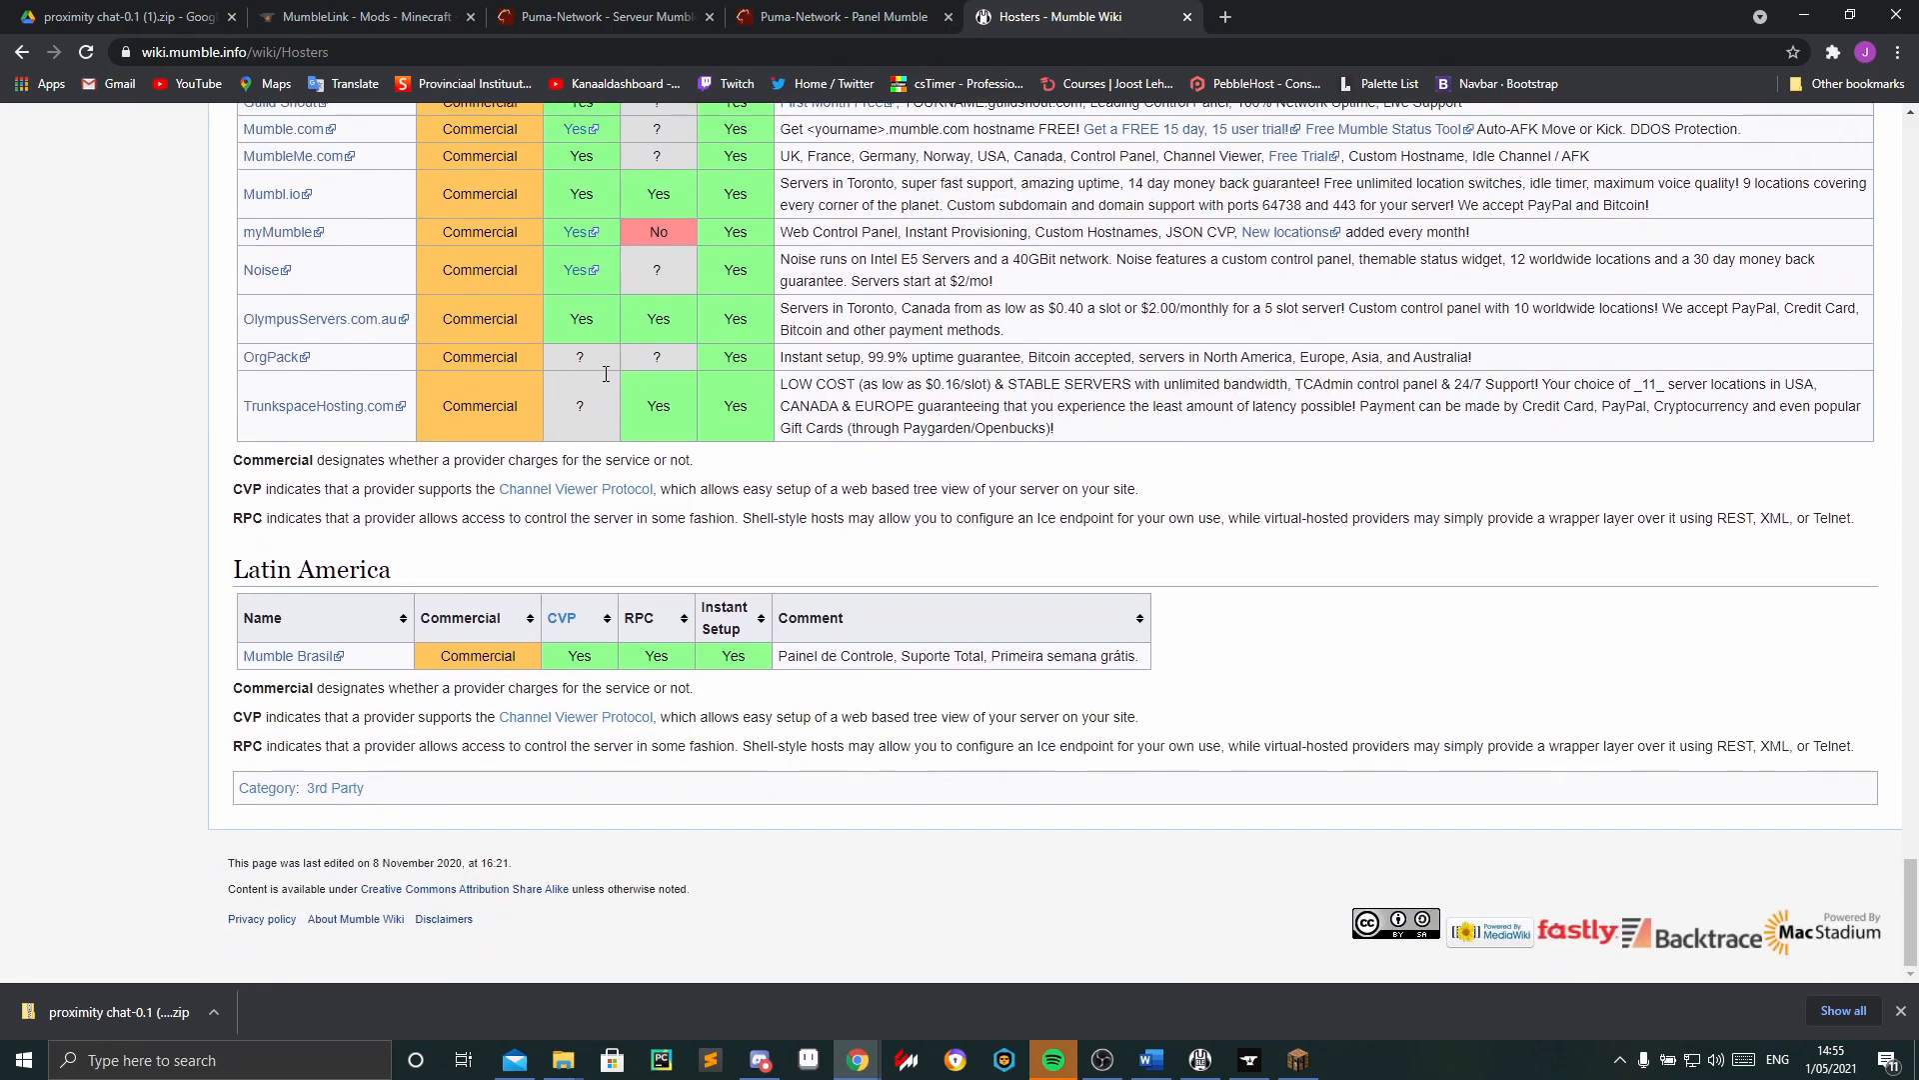
# Review the Mumble Wiki's hoster tables from Latin America back up to Africa and Asia, and switch to Word.
pyautogui.scroll(6, 400, 450)
pyautogui.scroll(8, 399, 457)
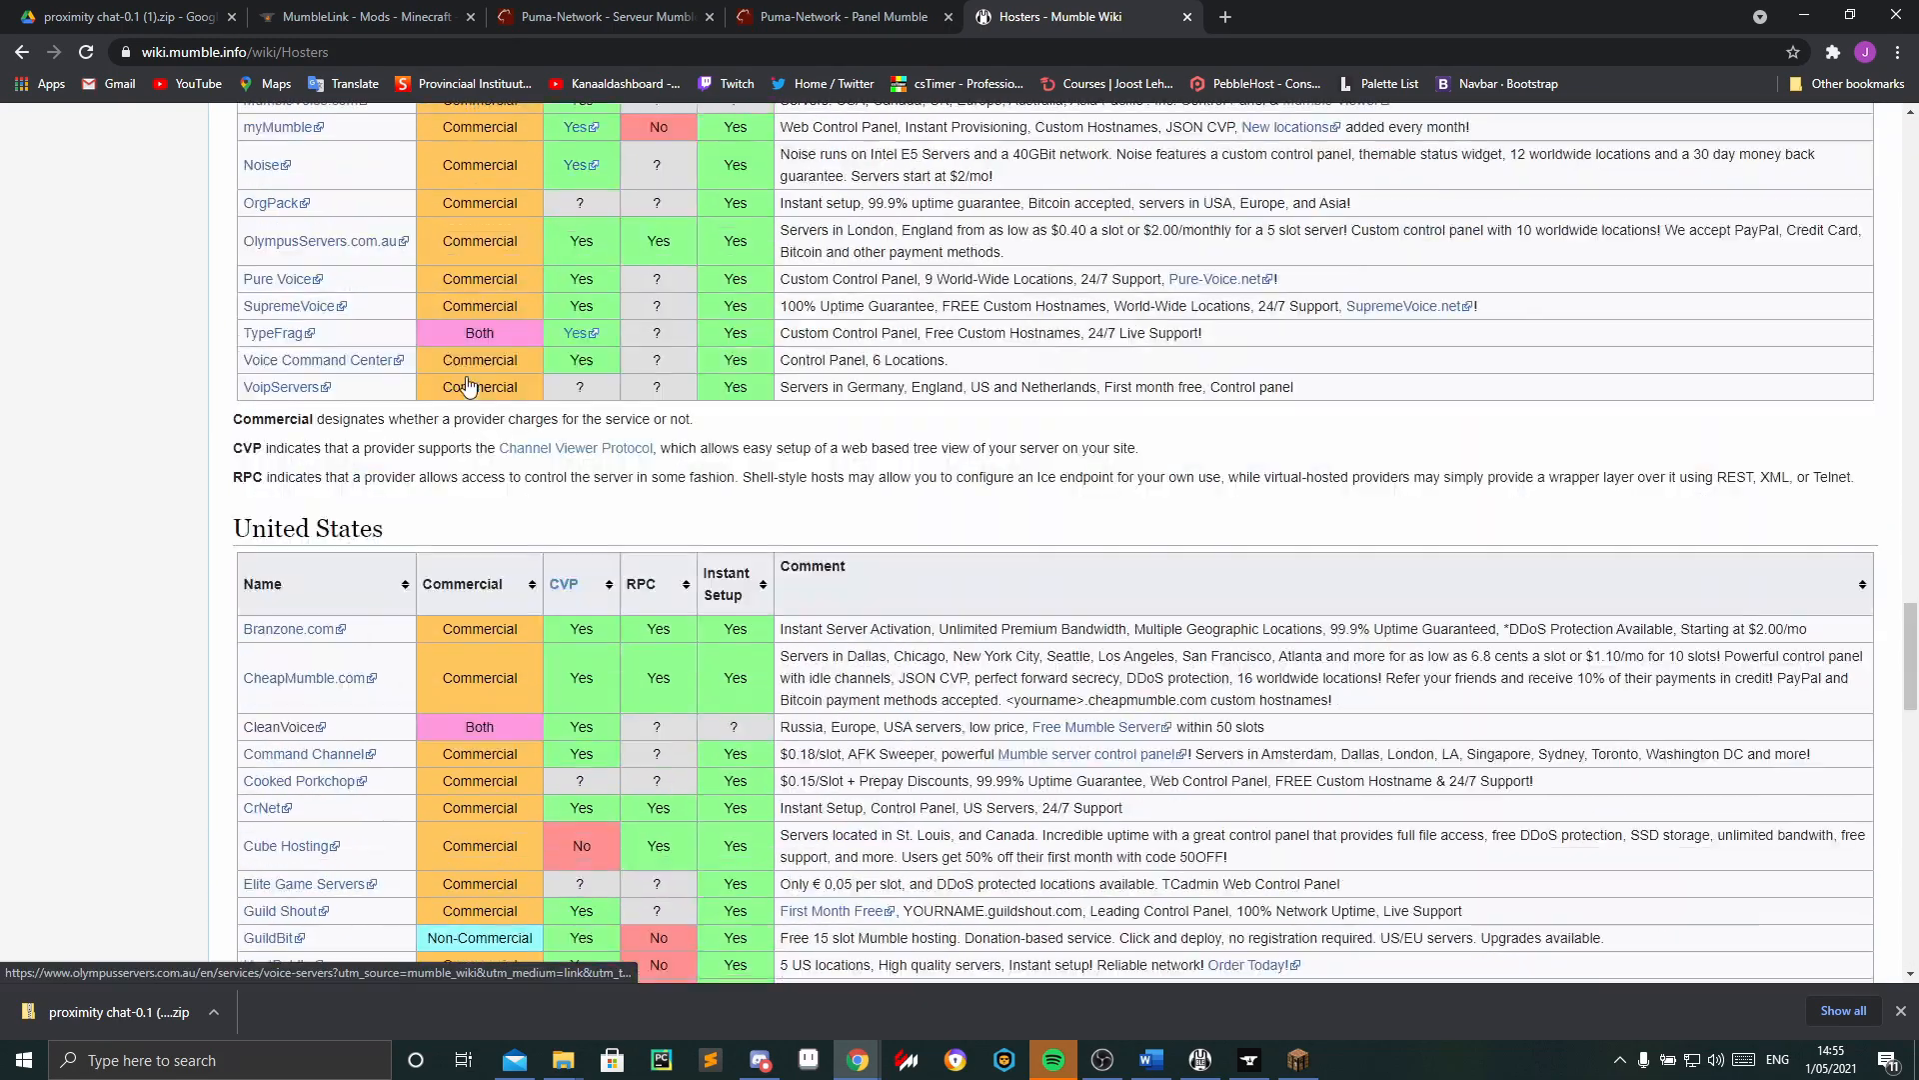
pyautogui.scroll(-2, 430, 745)
pyautogui.scroll(15, 430, 745)
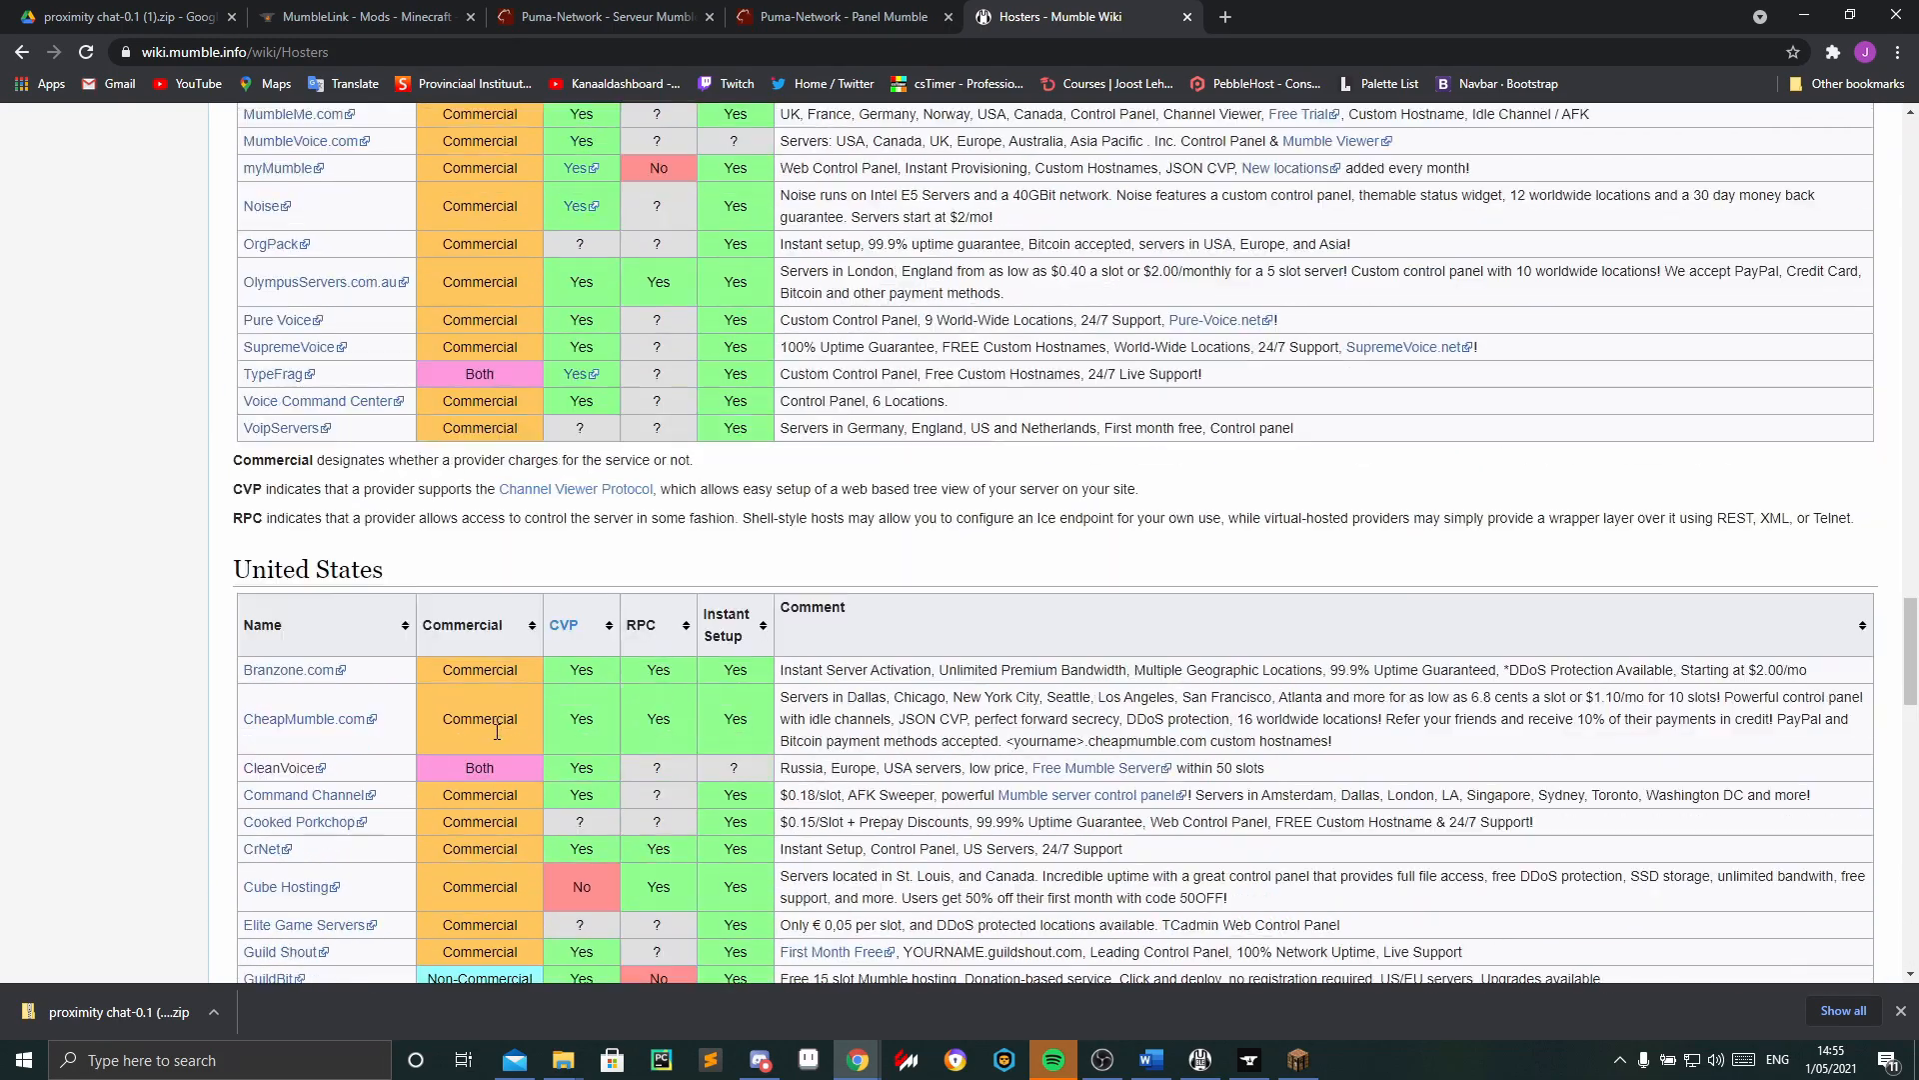
pyautogui.scroll(18, 496, 723)
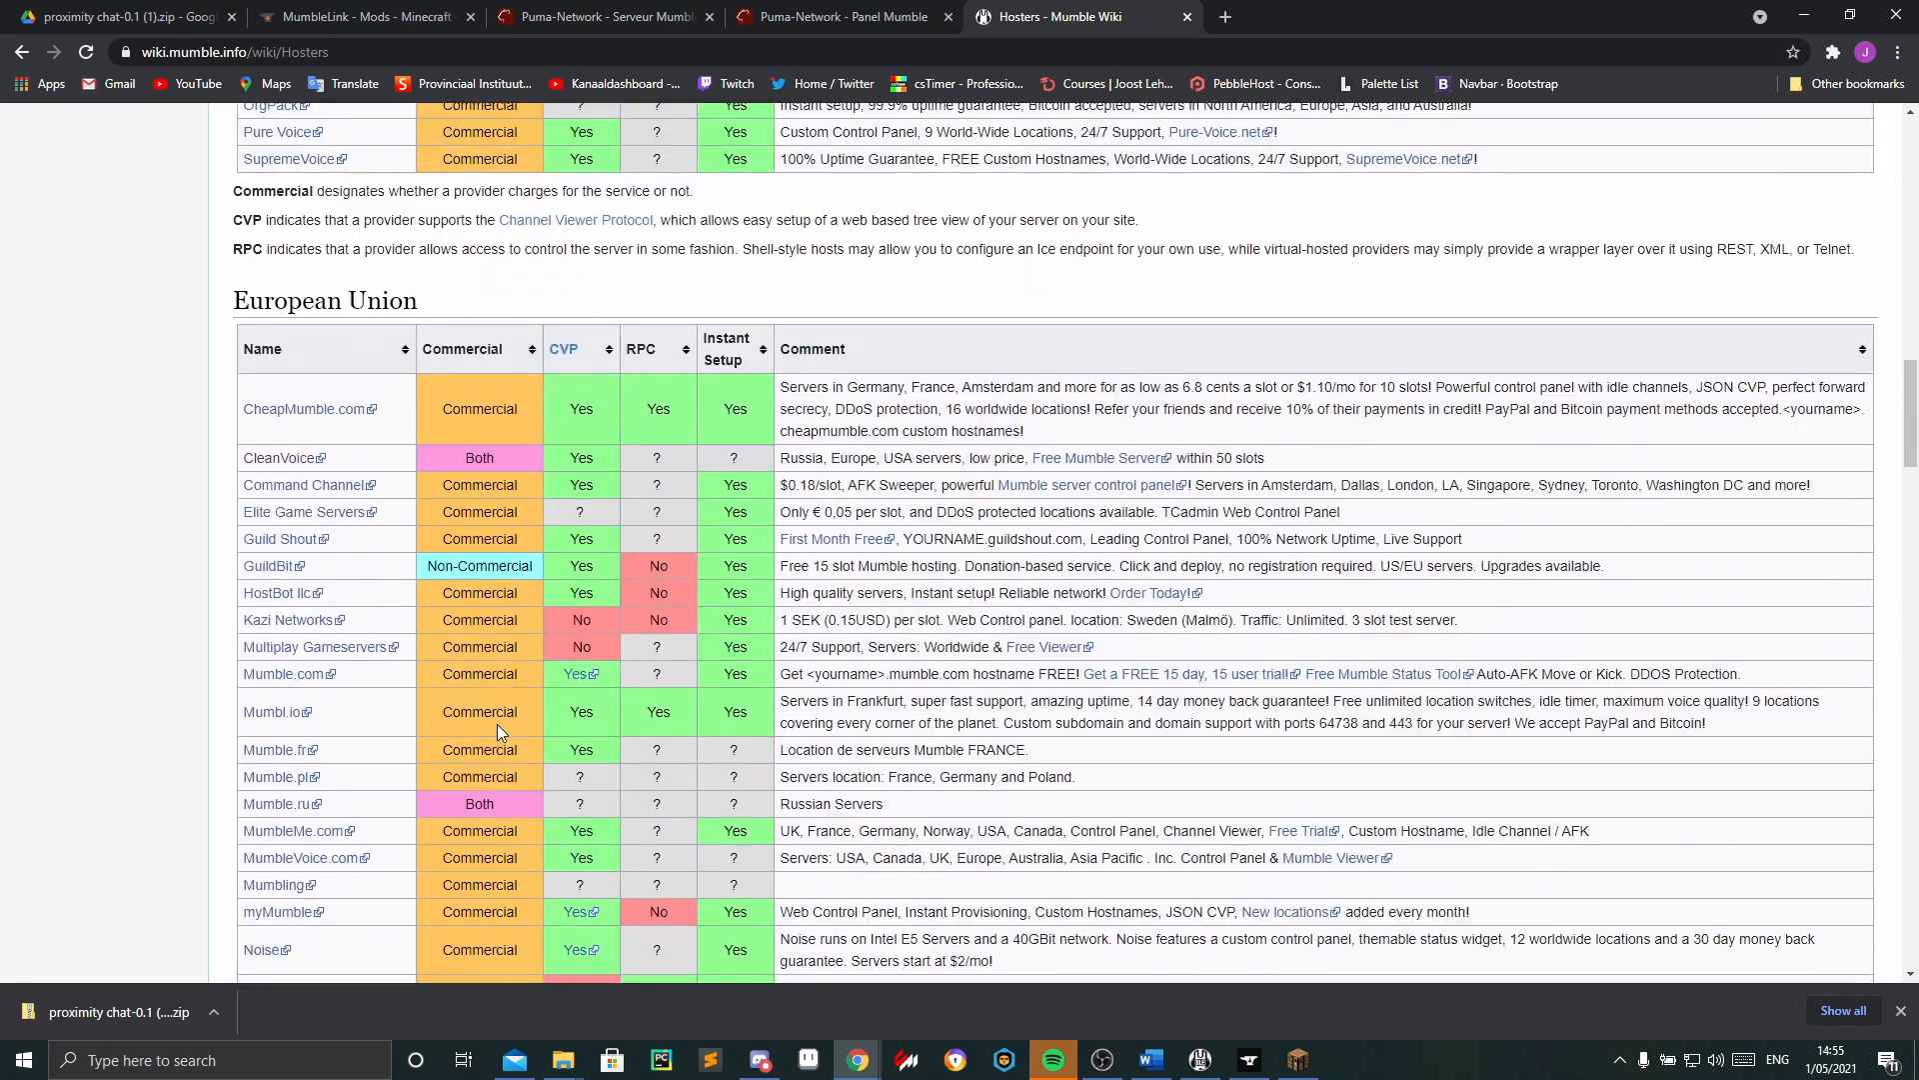
pyautogui.scroll(18, 529, 460)
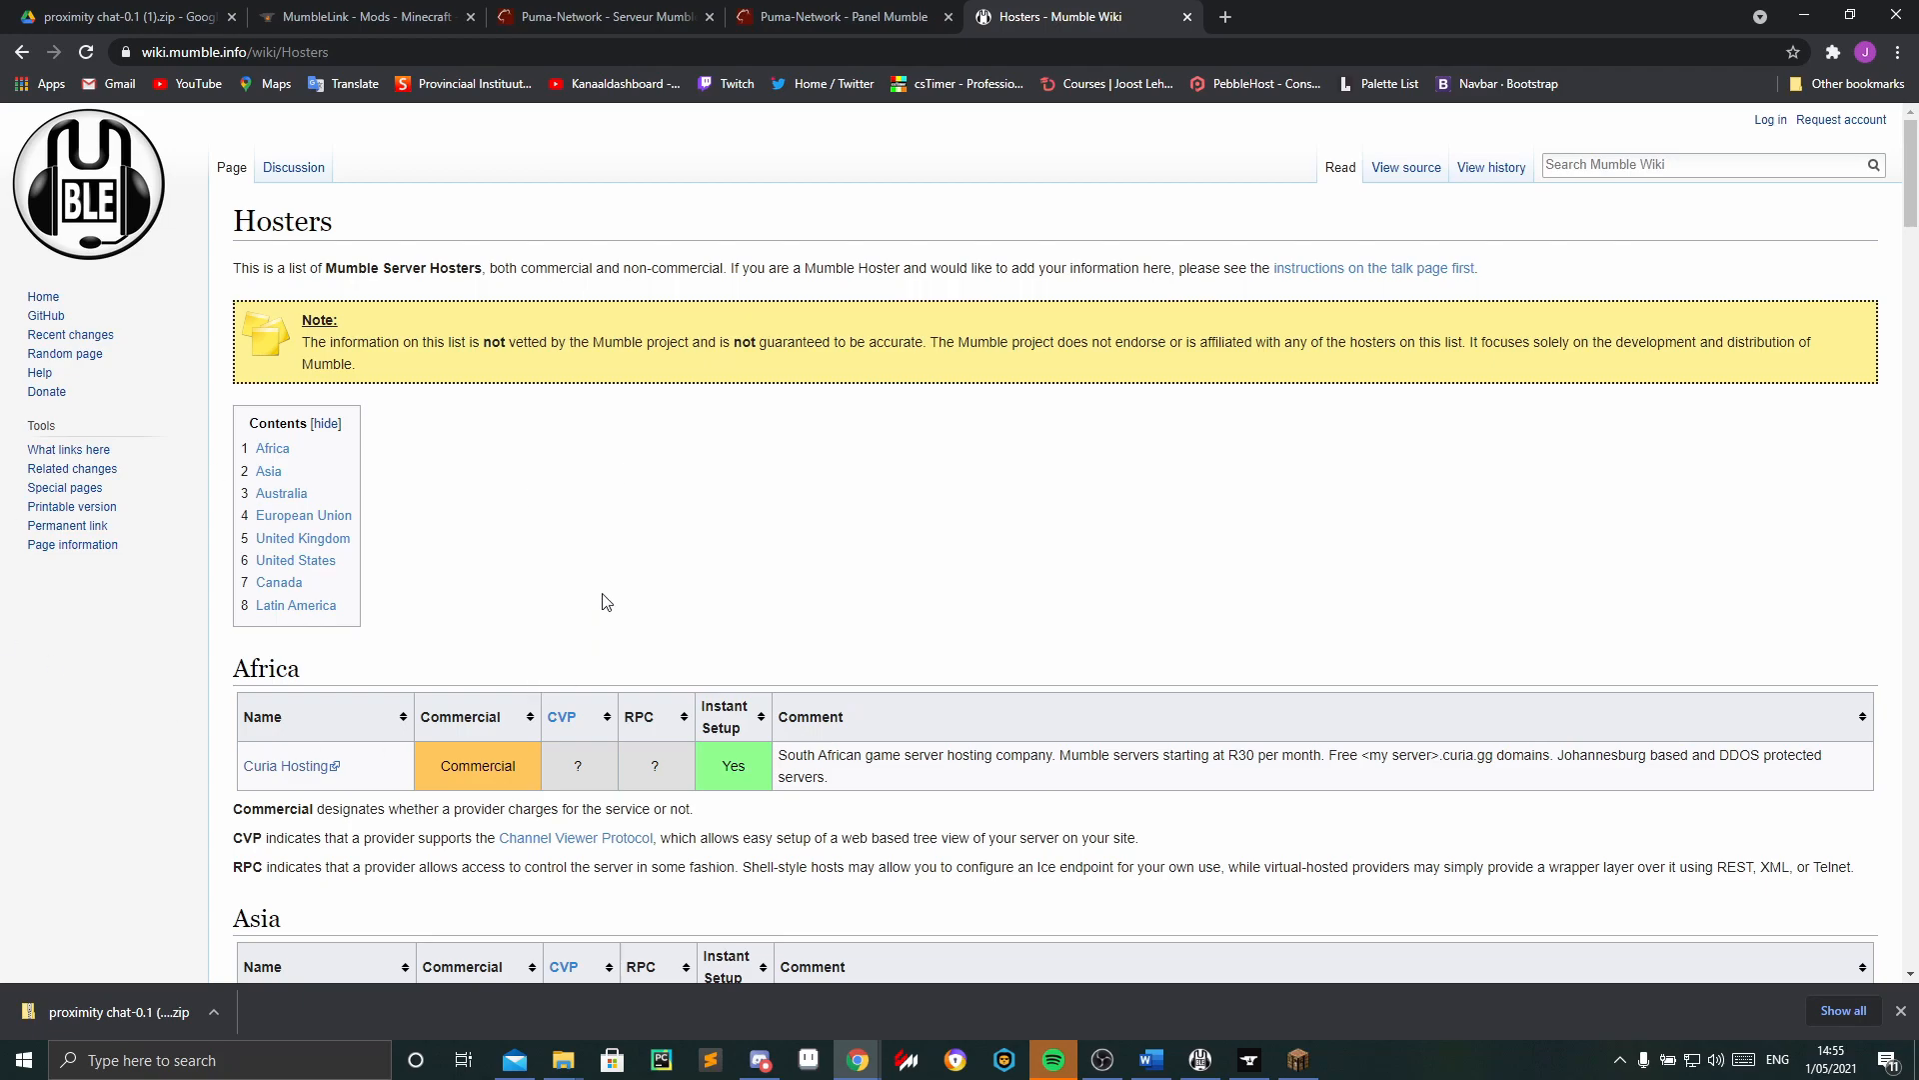
pyautogui.scroll(-3, 1100, 570)
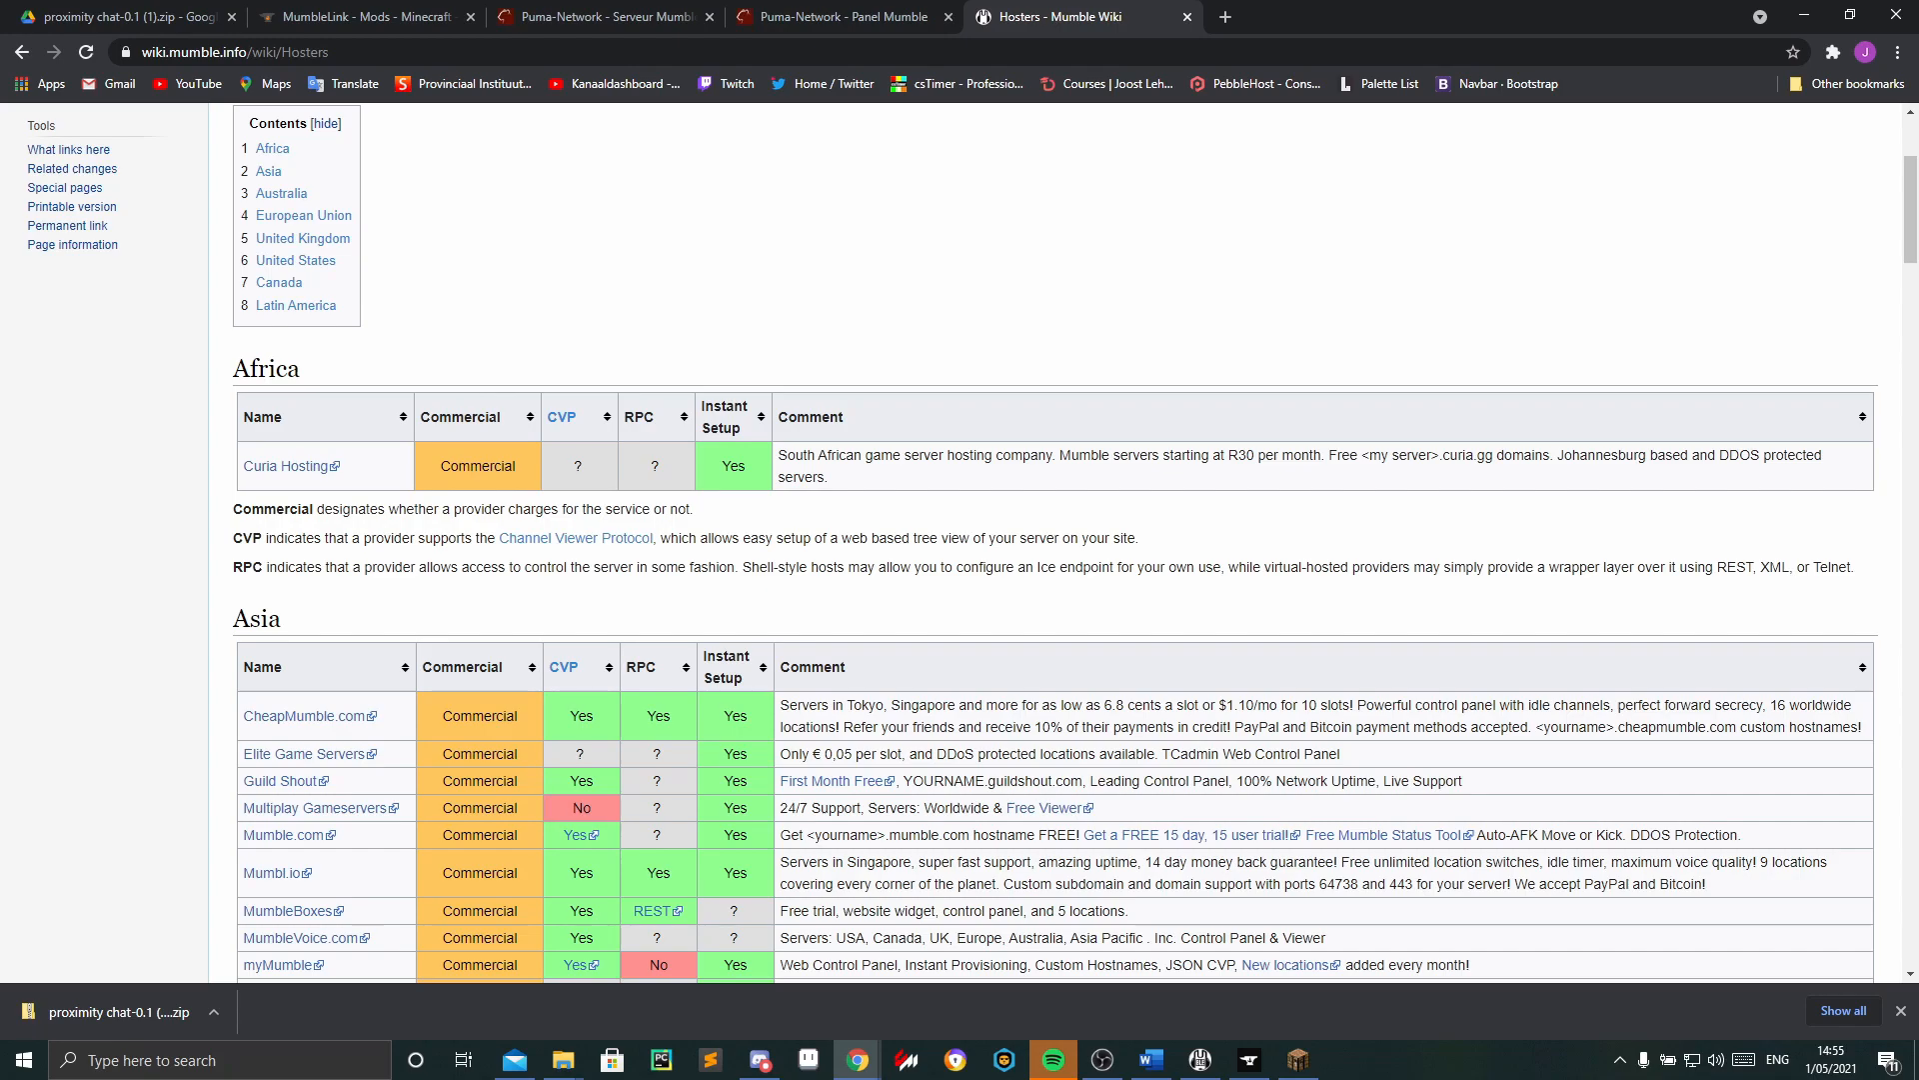
pyautogui.hotkey('alt', 'Tab')
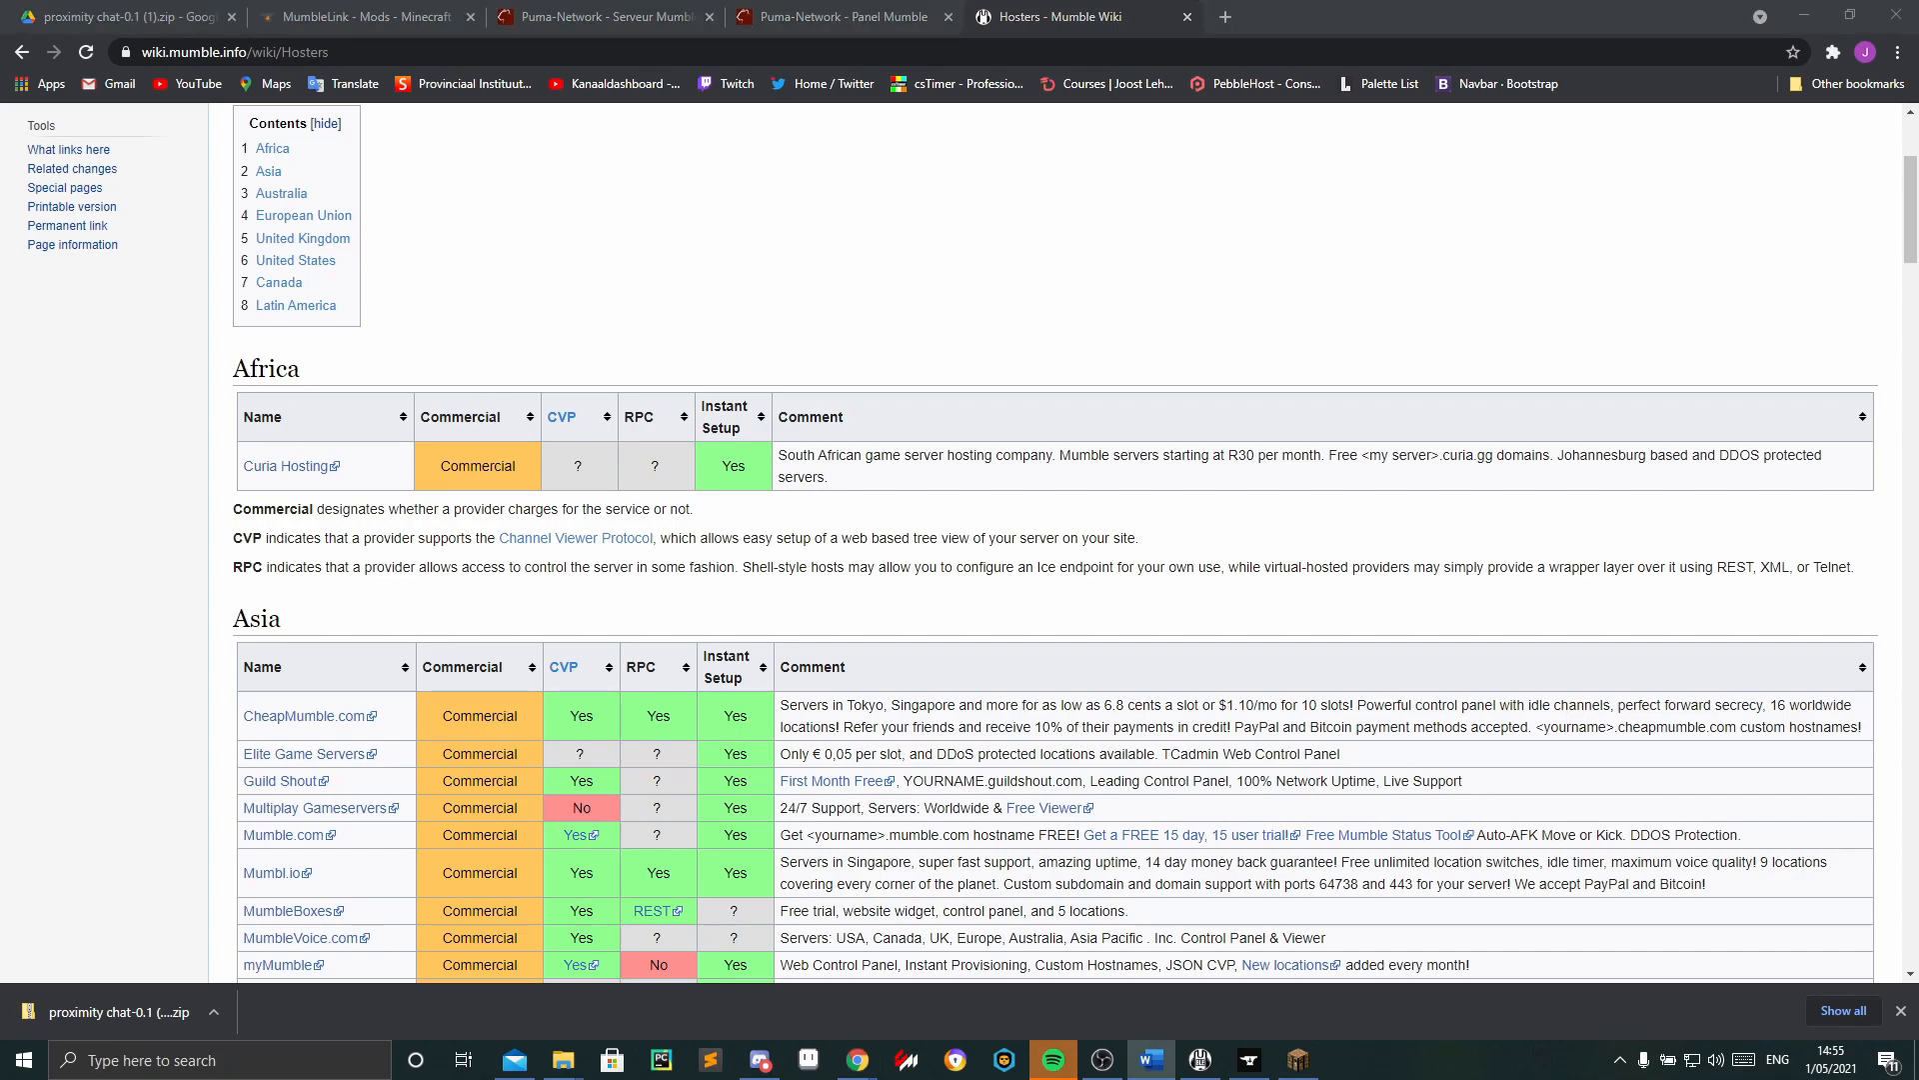